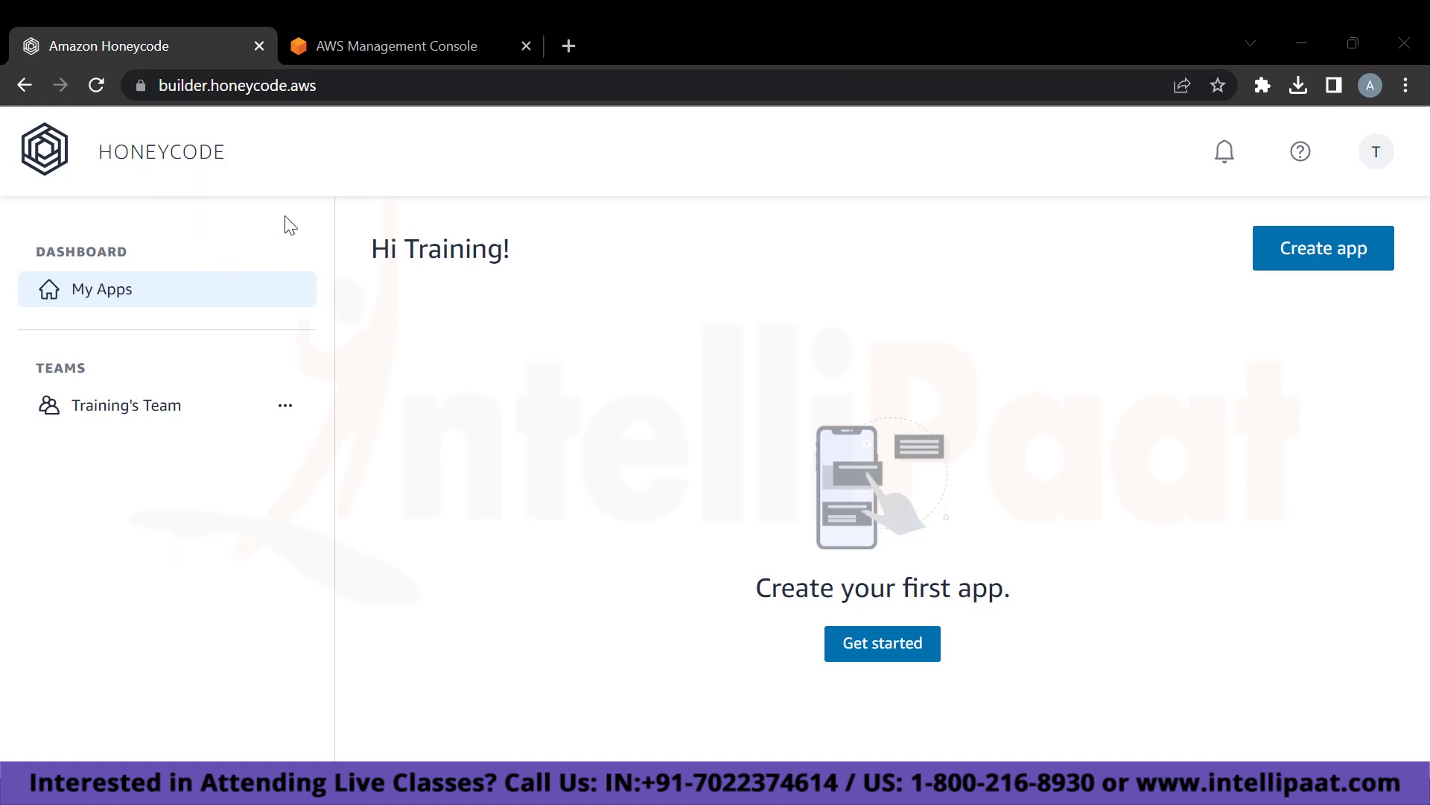
In the AWS console, search 'Honey' and open the Amazon Honeycode service's Teams page.
{"action": "left_click", "coordinate": [383, 41]}
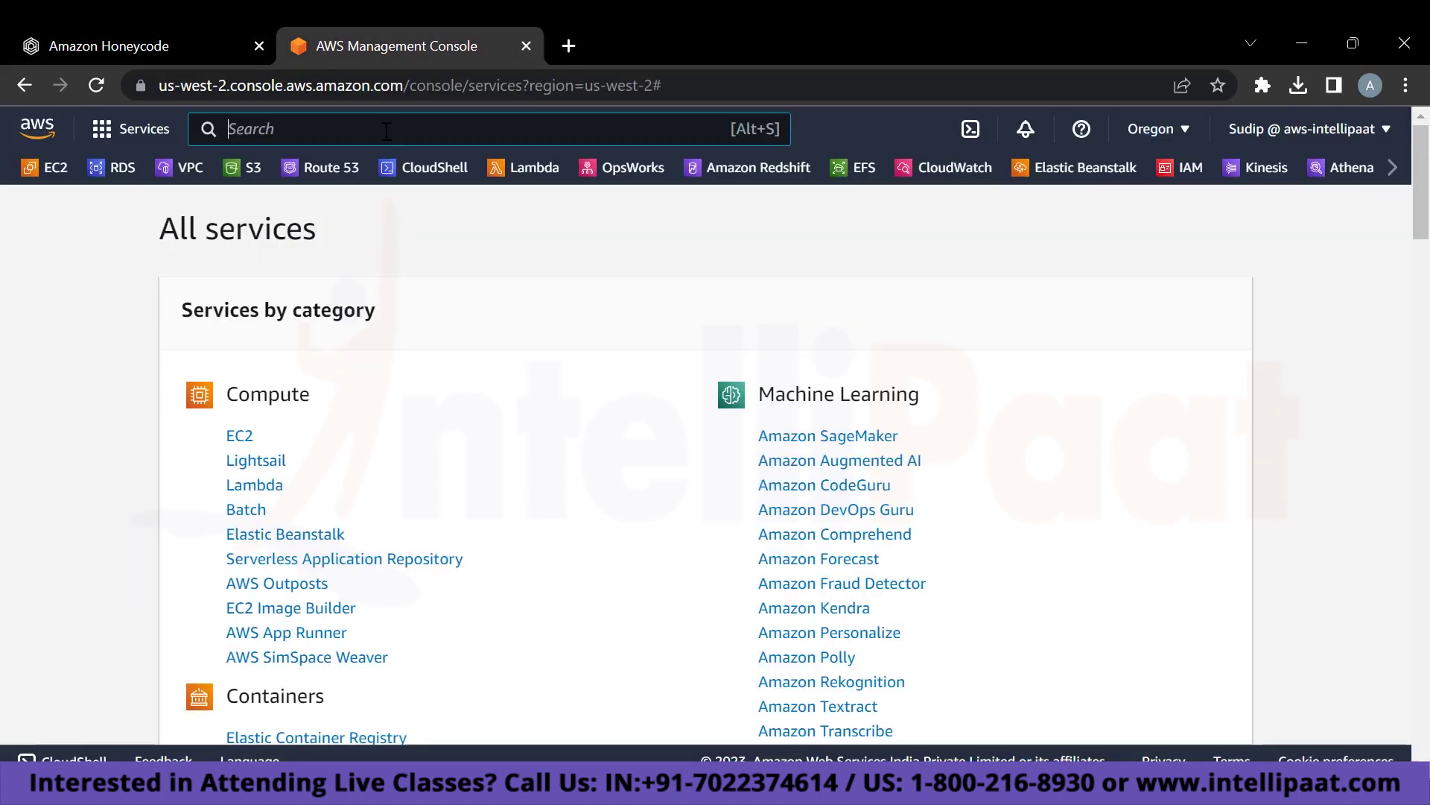
{"action": "type", "text": "Honey"}
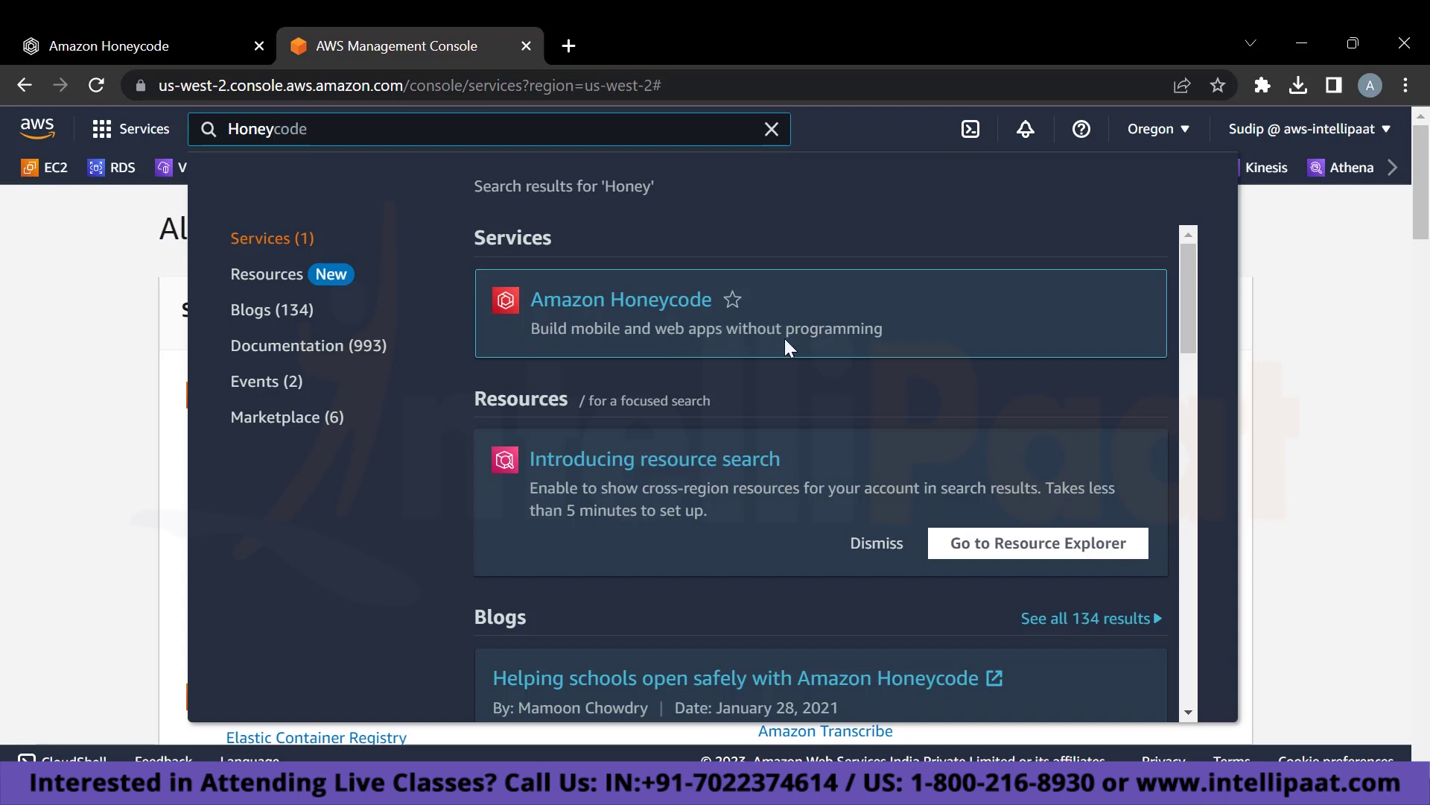
{"action": "left_click", "coordinate": [634, 307]}
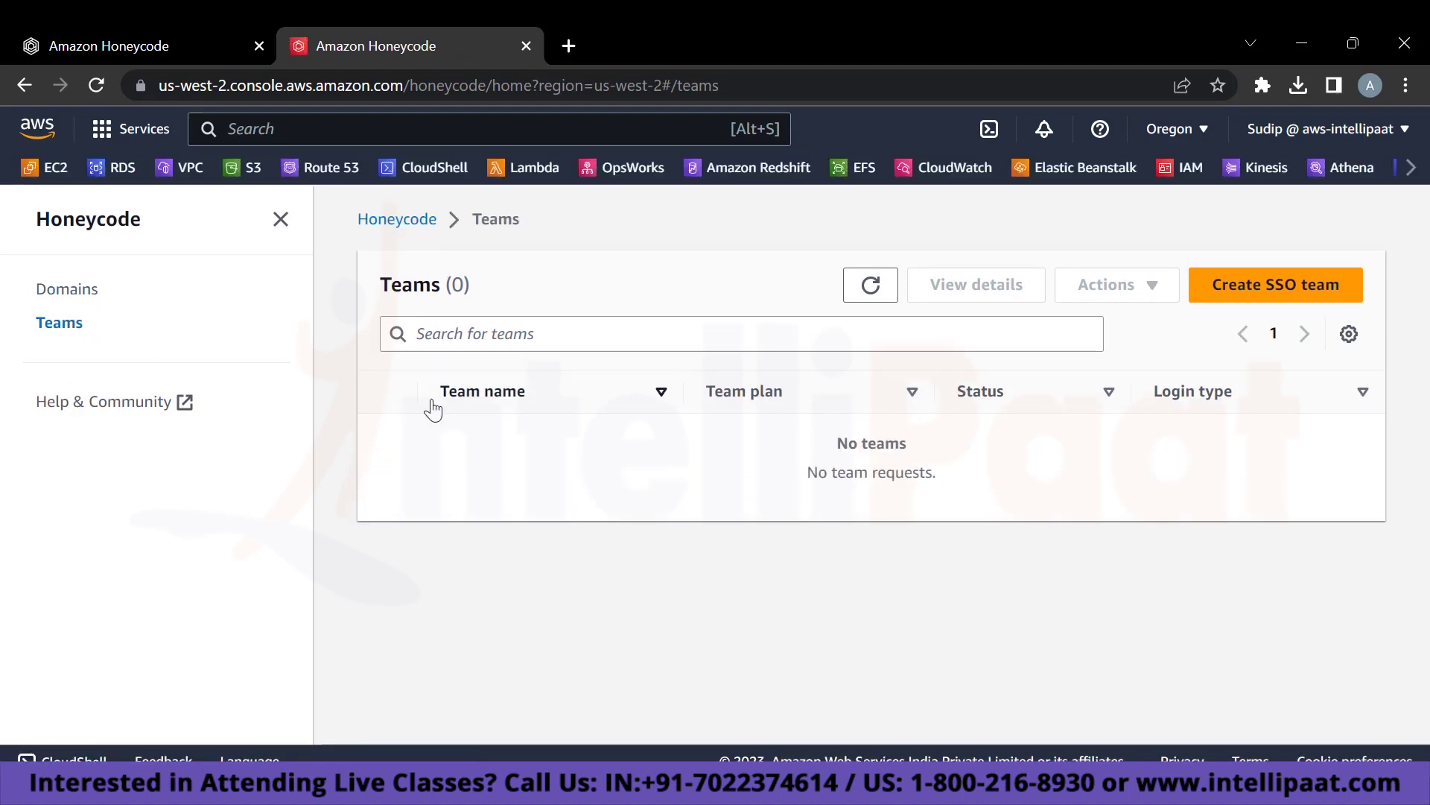
{"action": "left_click", "coordinate": [113, 42]}
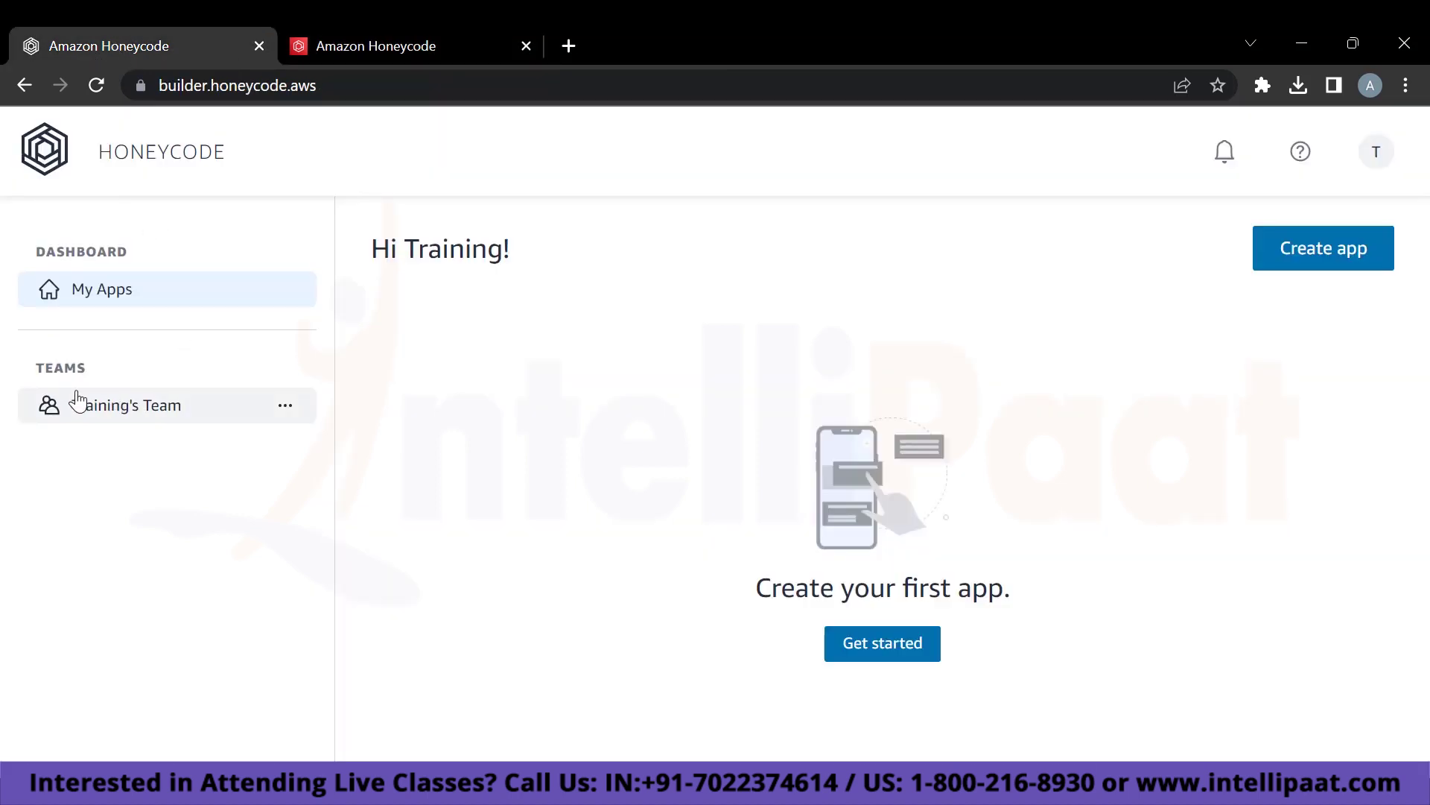
{"action": "left_click", "coordinate": [339, 42]}
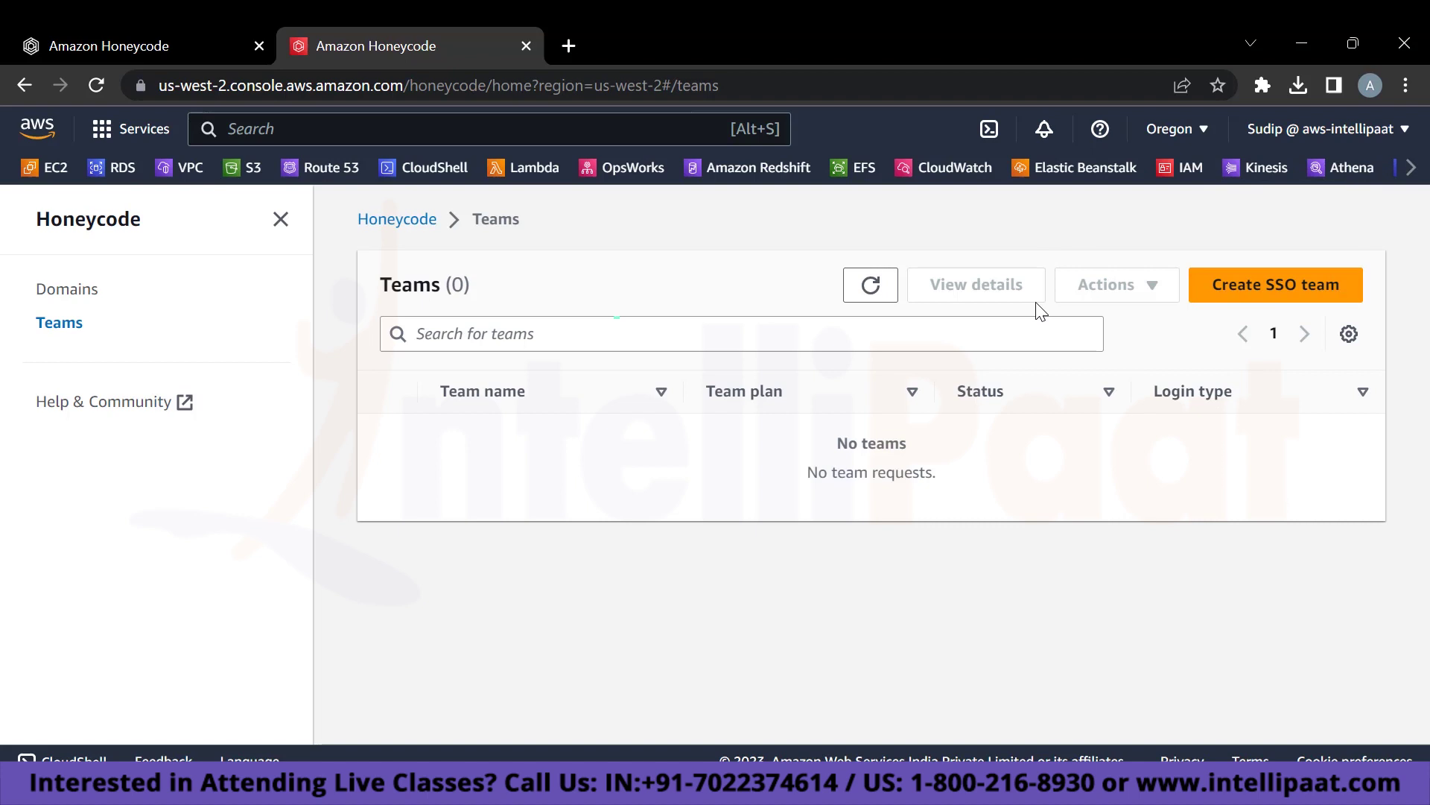
{"action": "left_click", "coordinate": [190, 30]}
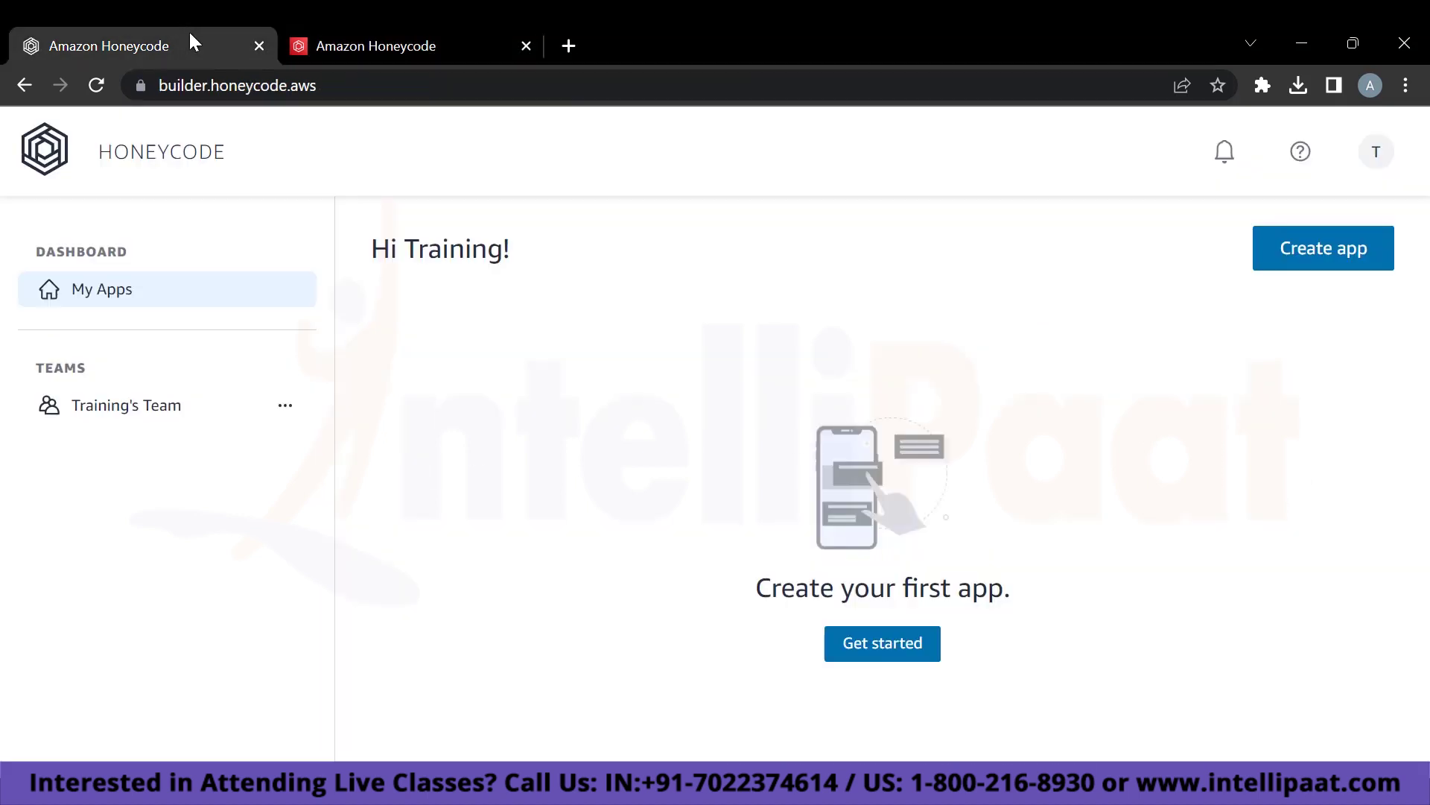
{"action": "left_click", "coordinate": [440, 28]}
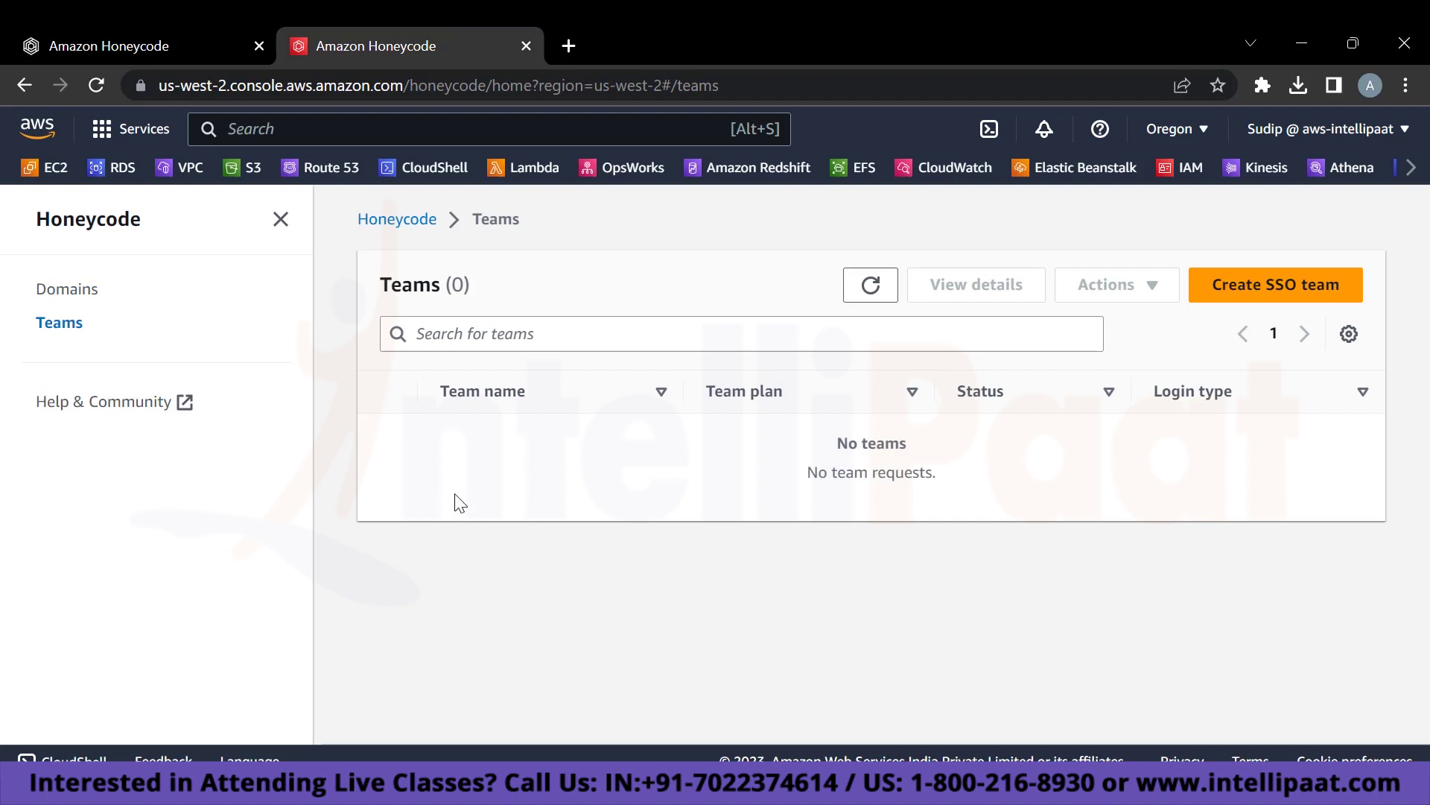
{"action": "left_click", "coordinate": [124, 31]}
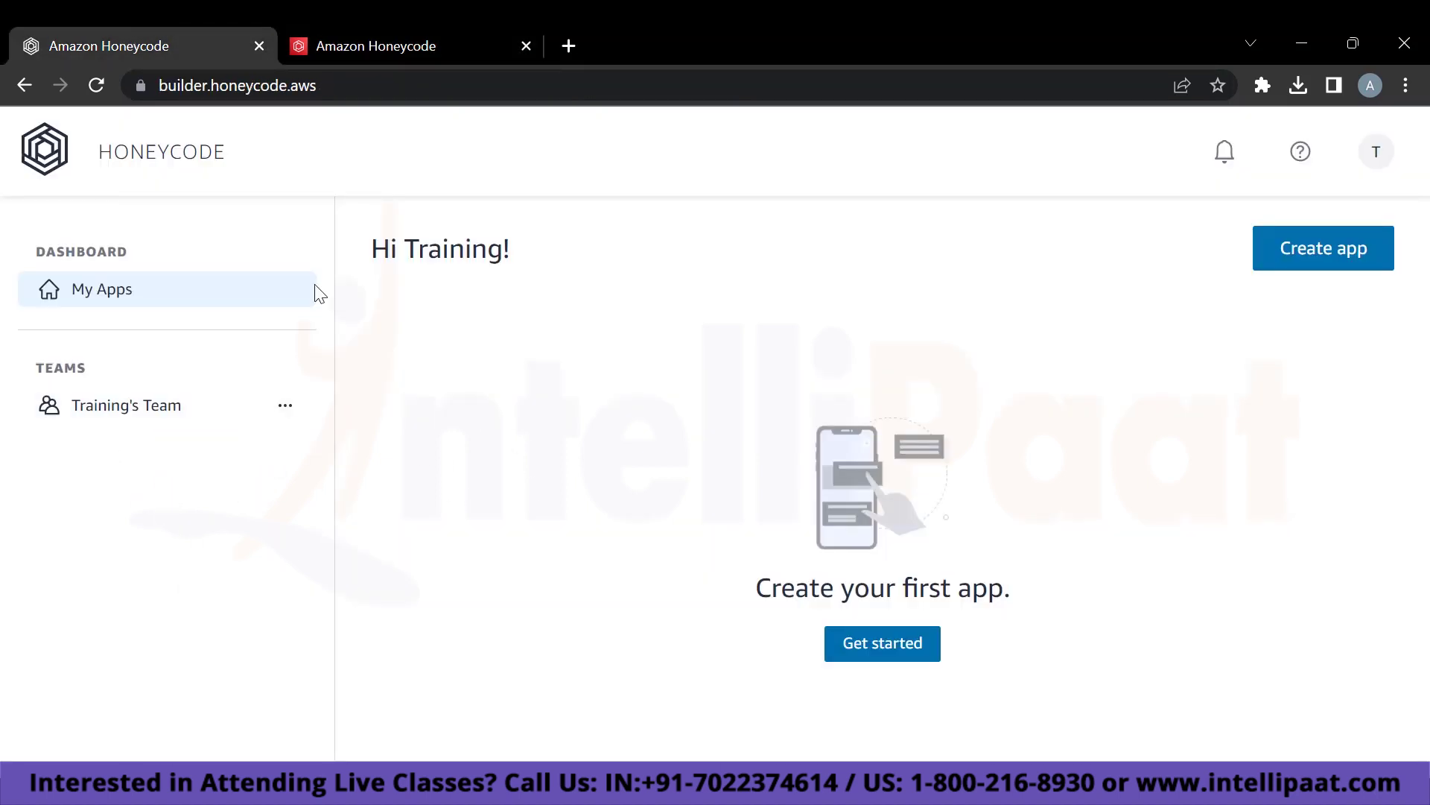
{"action": "left_click", "coordinate": [396, 43]}
{"action": "left_click", "coordinate": [200, 37]}
{"action": "left_click", "coordinate": [370, 30]}
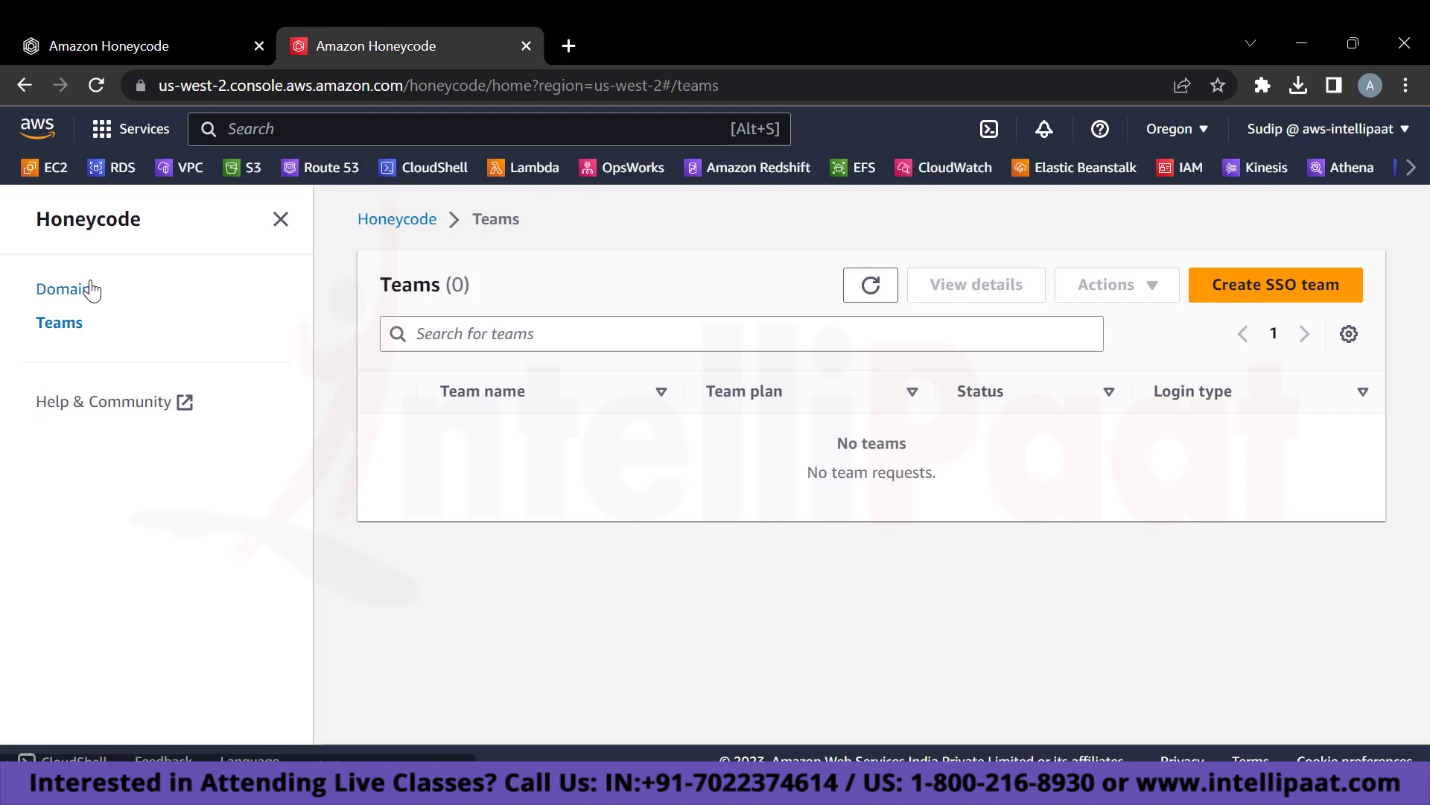
{"action": "left_click", "coordinate": [105, 33]}
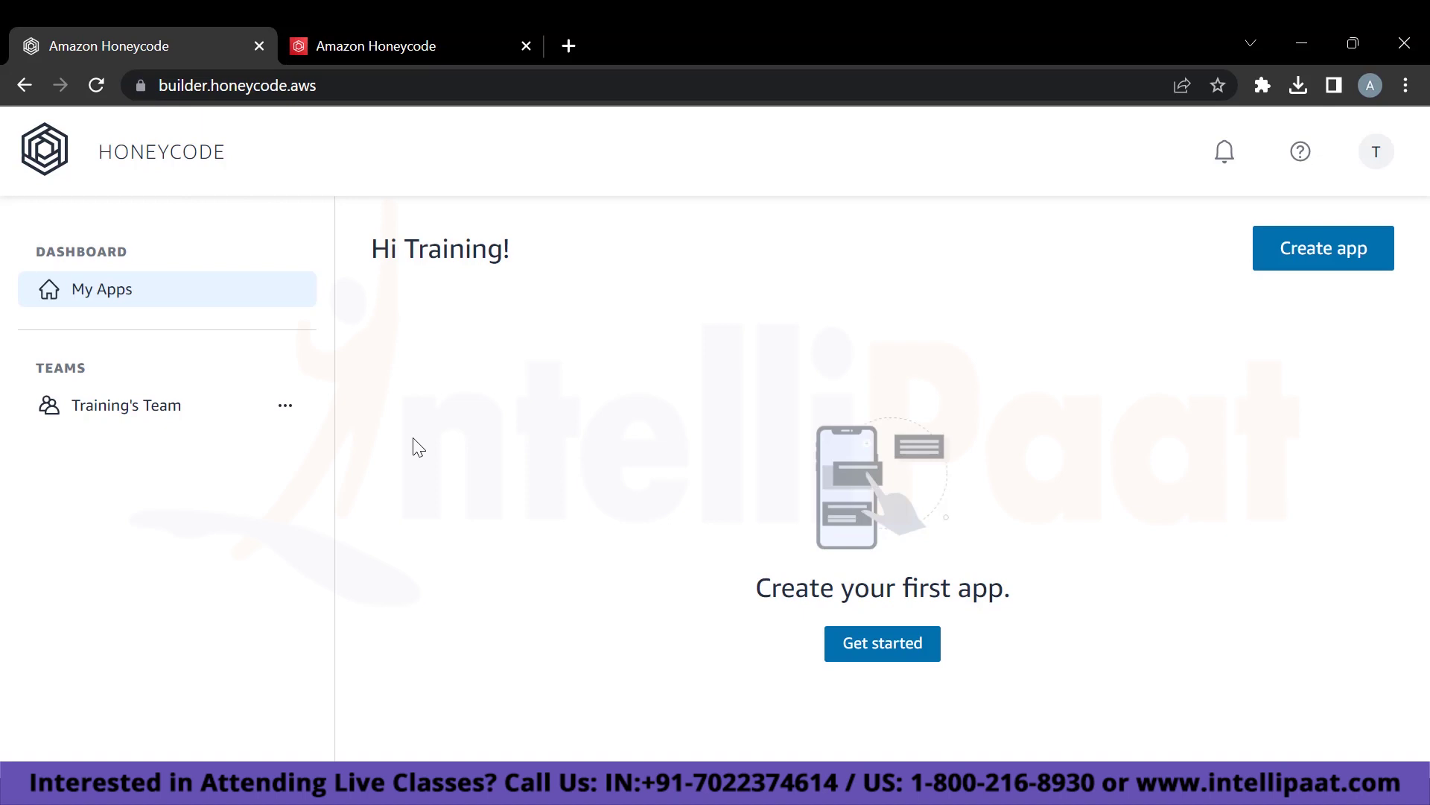
{"action": "key", "text": "ctrl+Tab"}
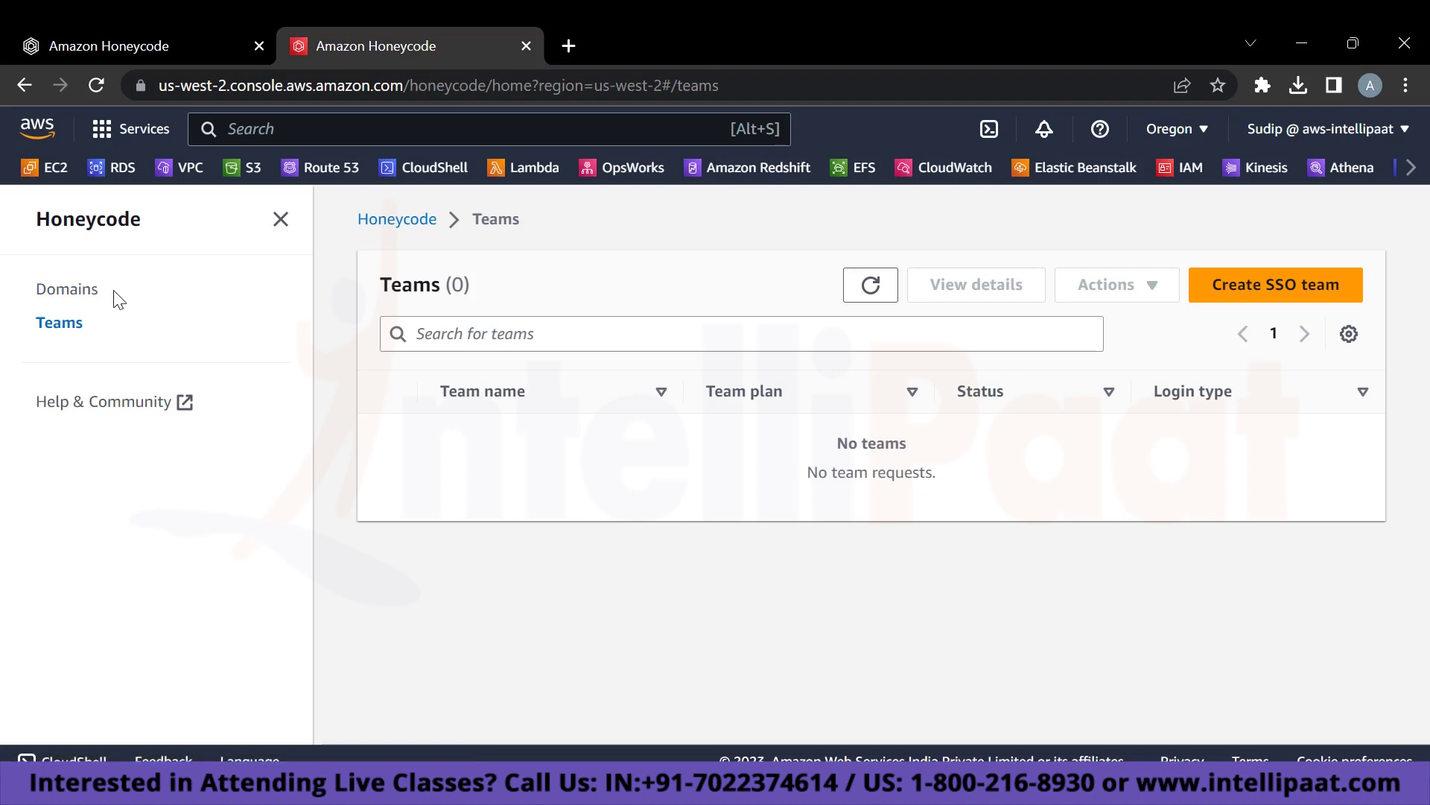
Open the Honeycode console's Domains single sign-on page and scroll to Claim domain.
{"action": "left_click", "coordinate": [54, 25]}
{"action": "left_click", "coordinate": [354, 34]}
{"action": "left_click", "coordinate": [96, 290]}
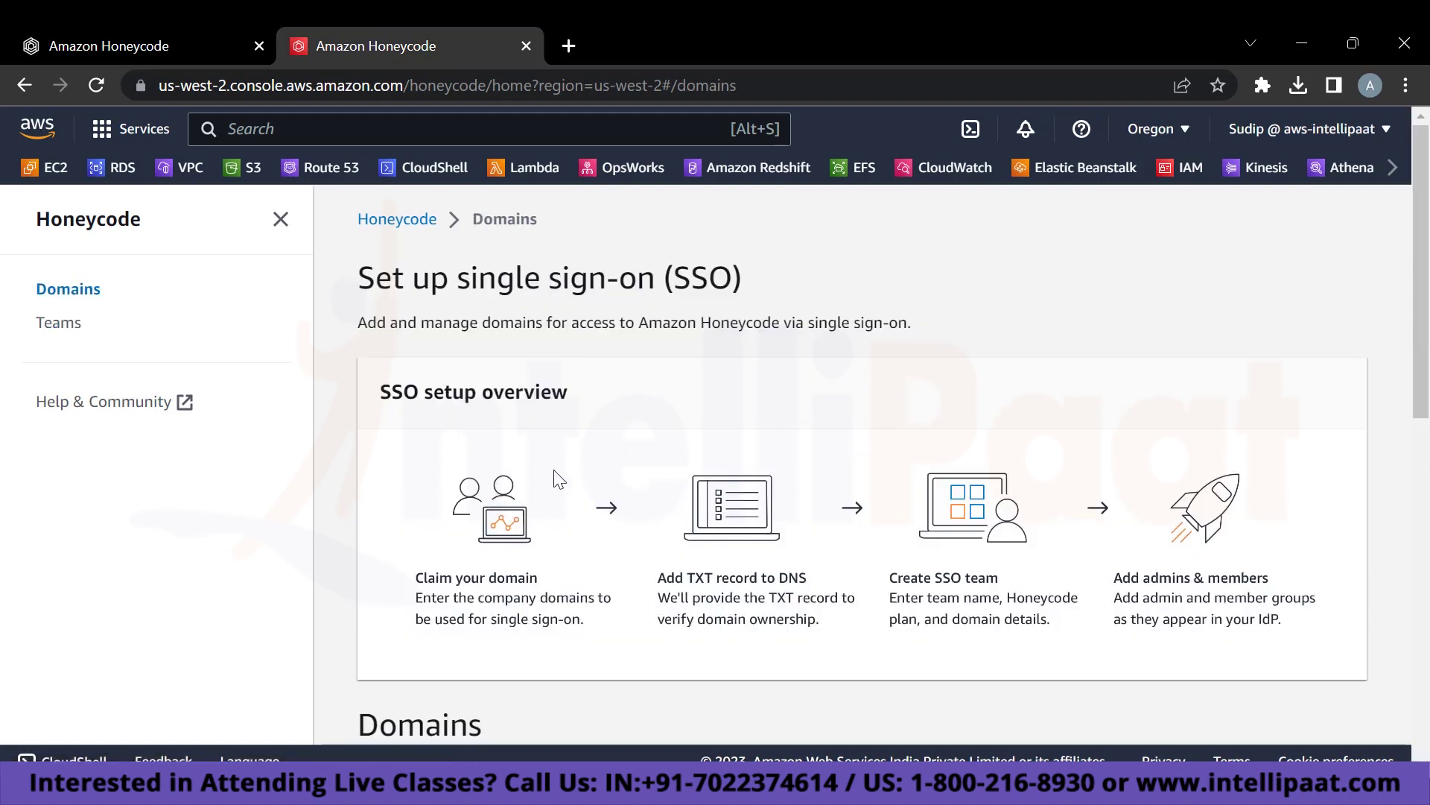
{"action": "scroll", "coordinate": [555, 471], "scroll_direction": "down", "scroll_amount": 3}
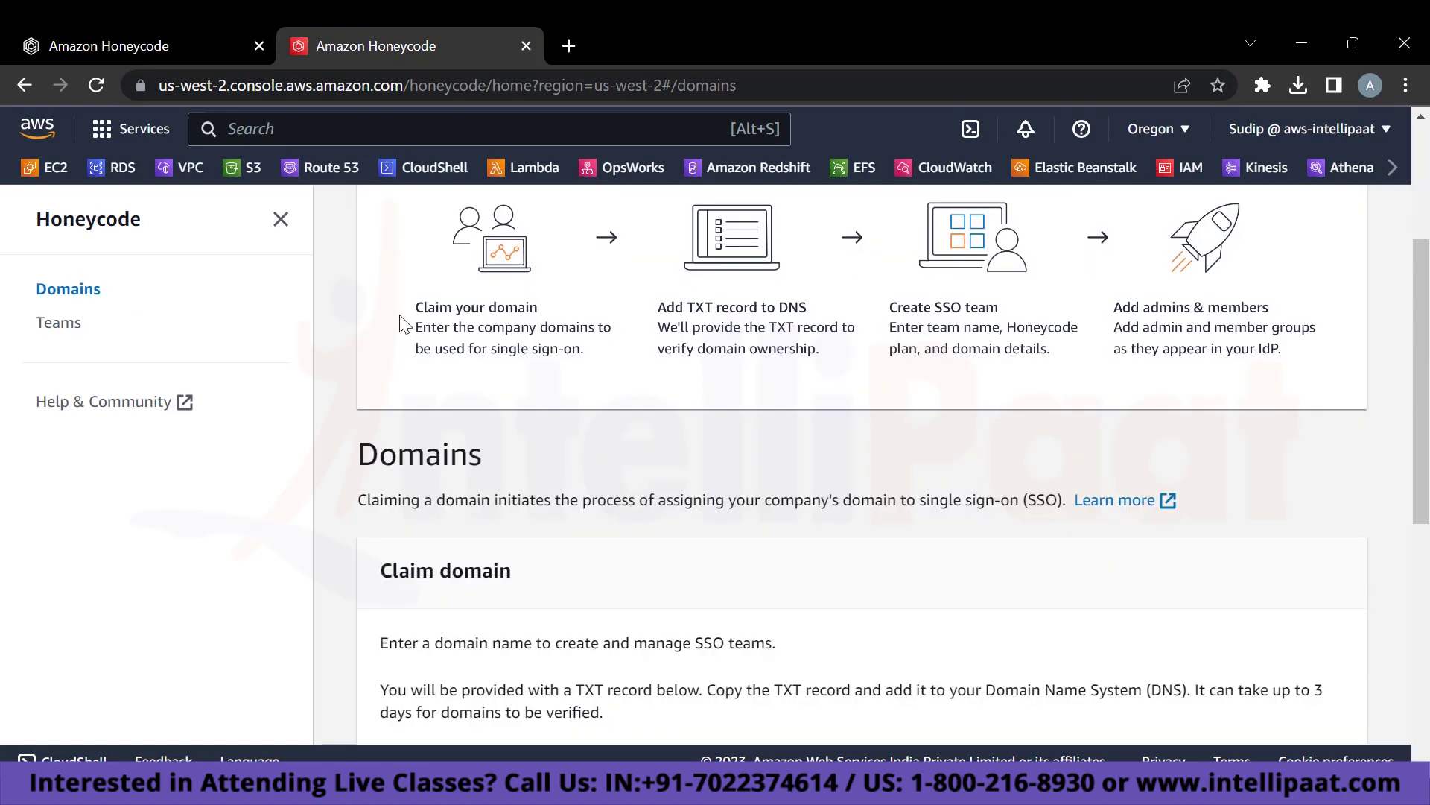
Return to the Honeycode builder's My Apps dashboard.
{"action": "left_click", "coordinate": [162, 26]}
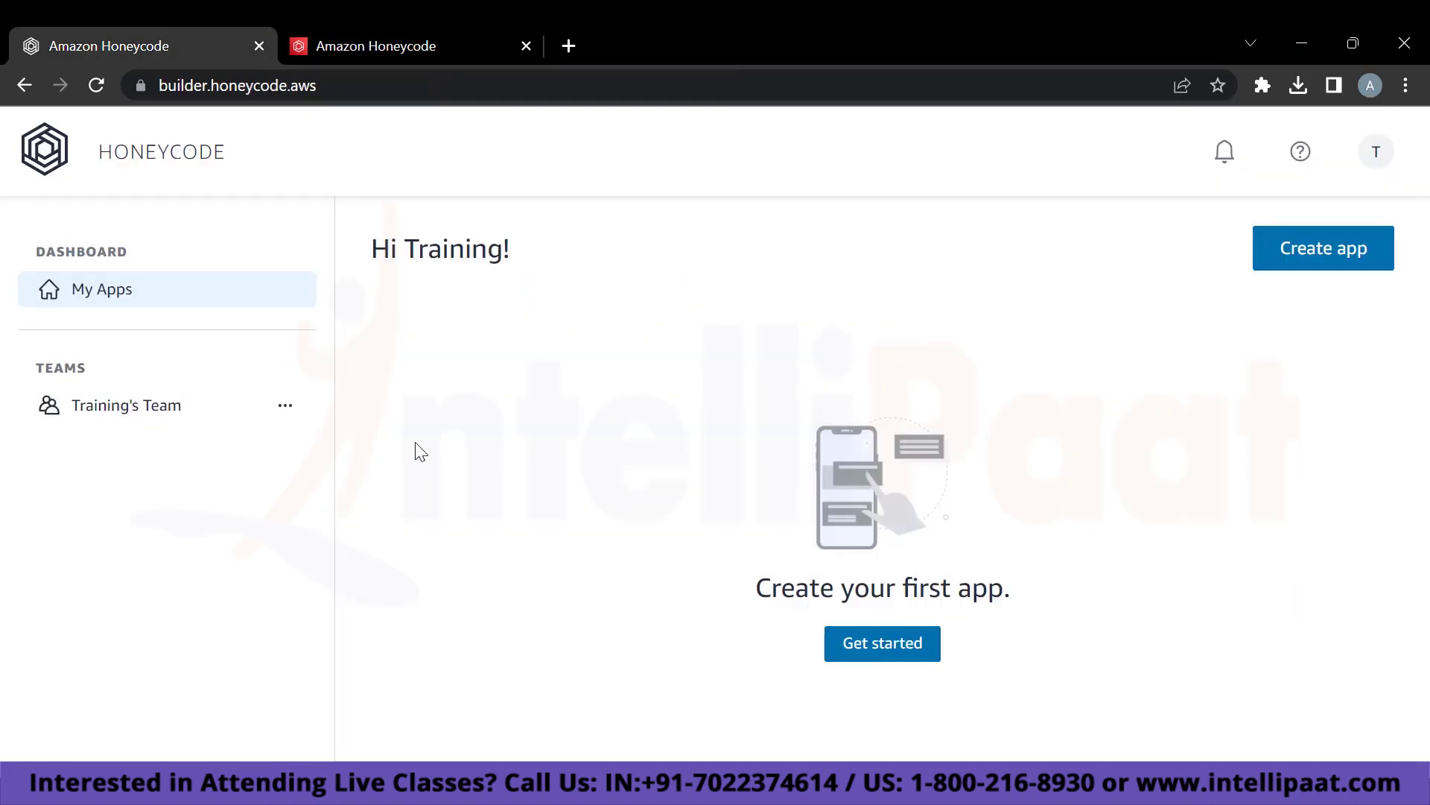
{"action": "left_click", "coordinate": [423, 33]}
{"action": "left_click", "coordinate": [137, 30]}
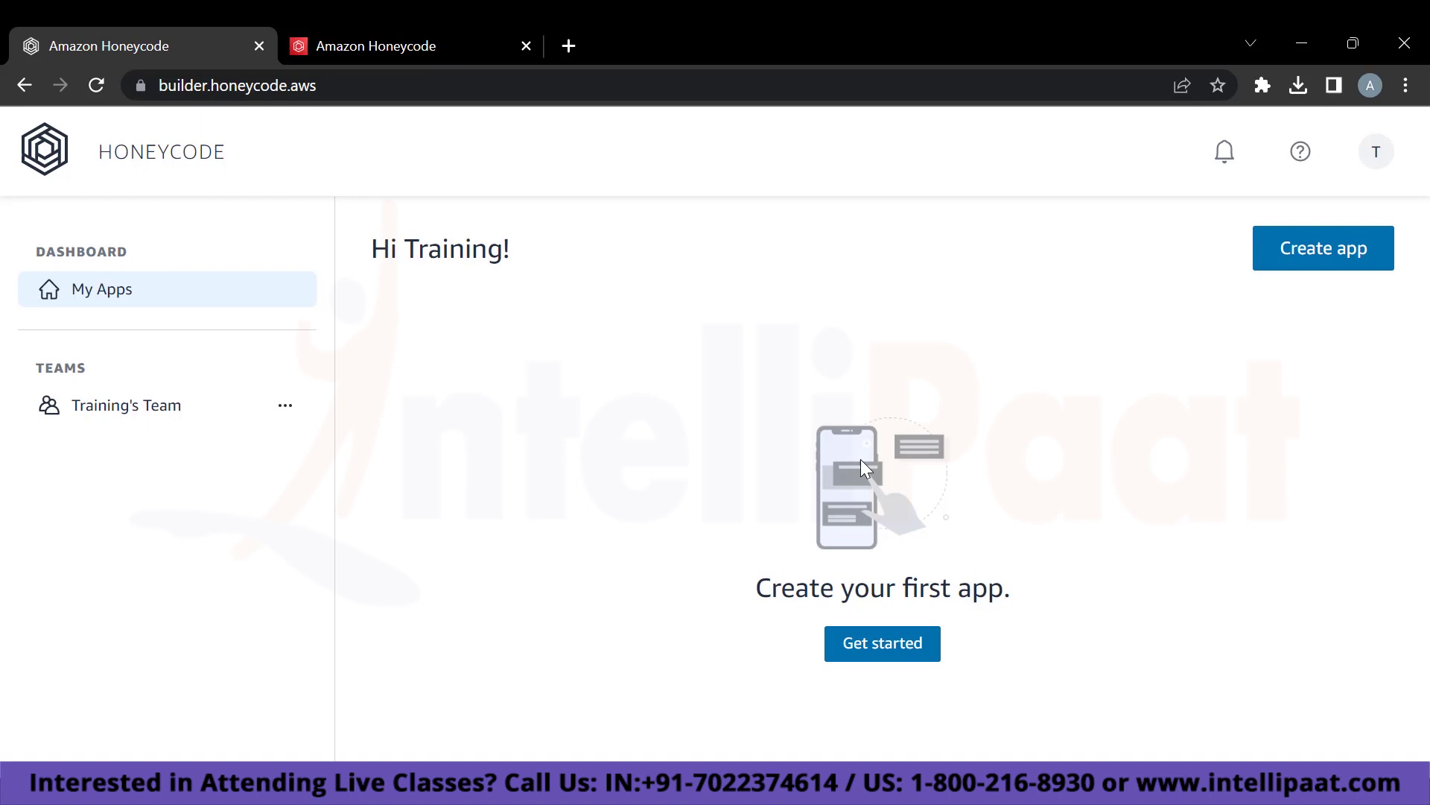
In a new Incognito window, search 'AWS Honey' and open the official honeycode.aws homepage.
{"action": "right_click", "coordinate": [957, 790]}
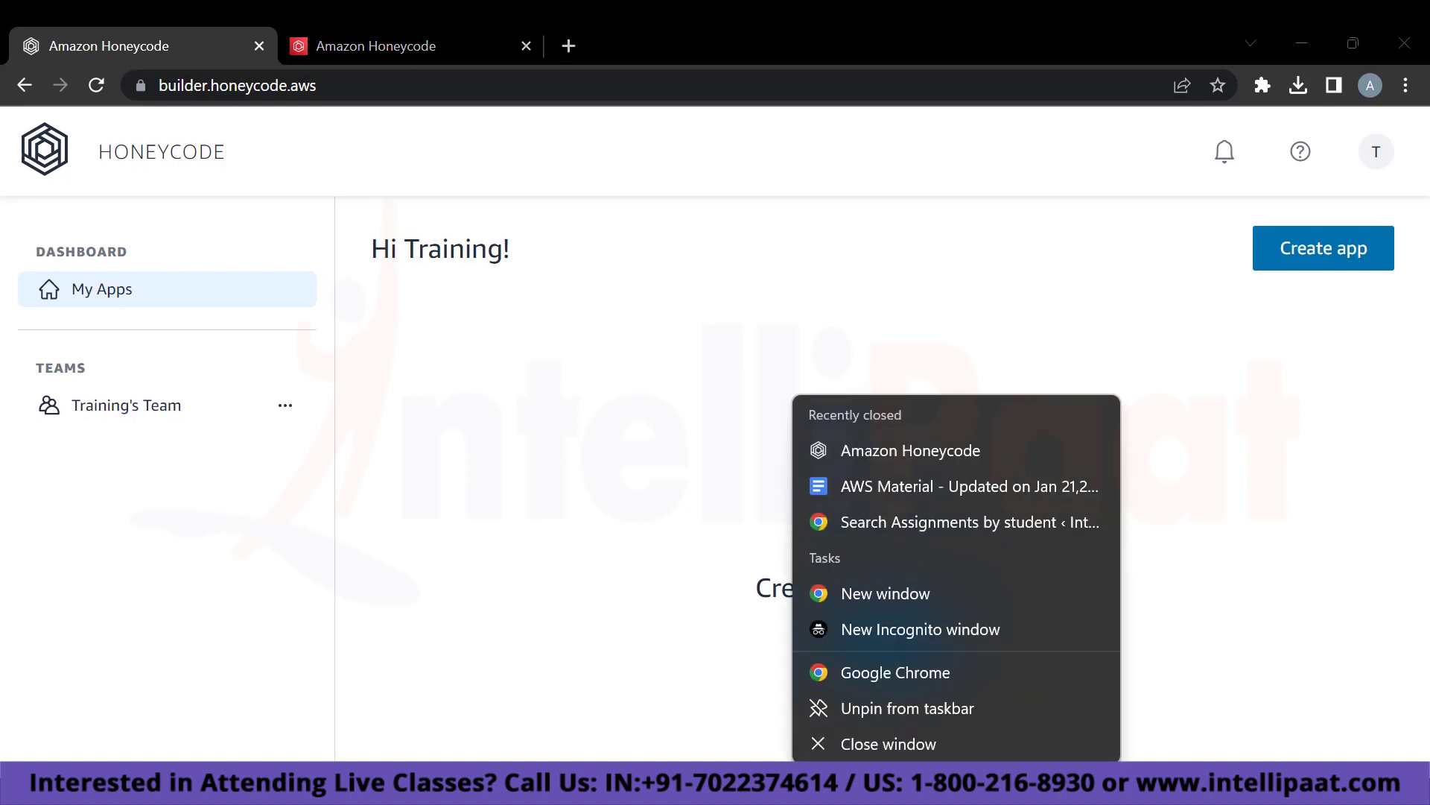
{"action": "left_click", "coordinate": [887, 624]}
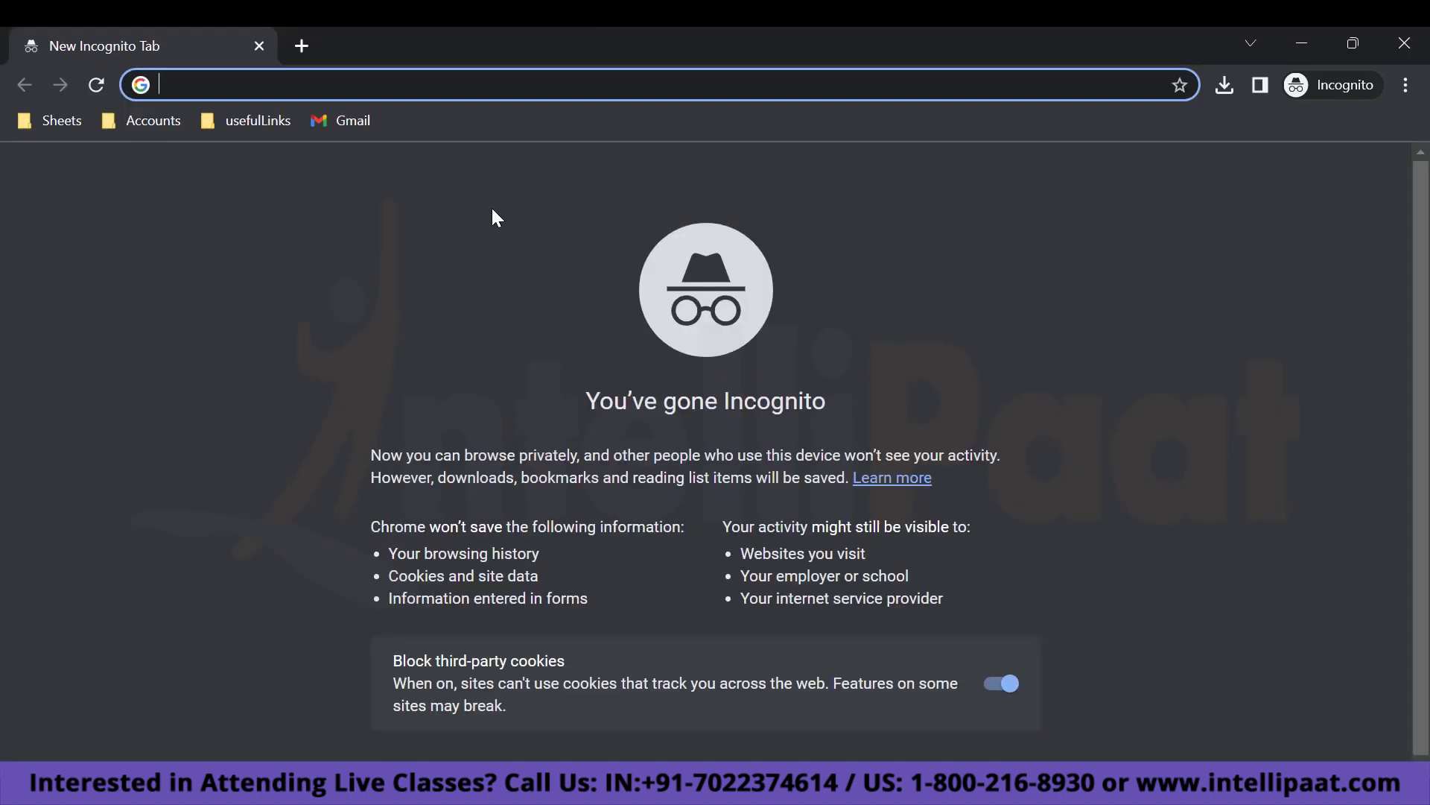
{"action": "type", "text": "AWS Honey"}
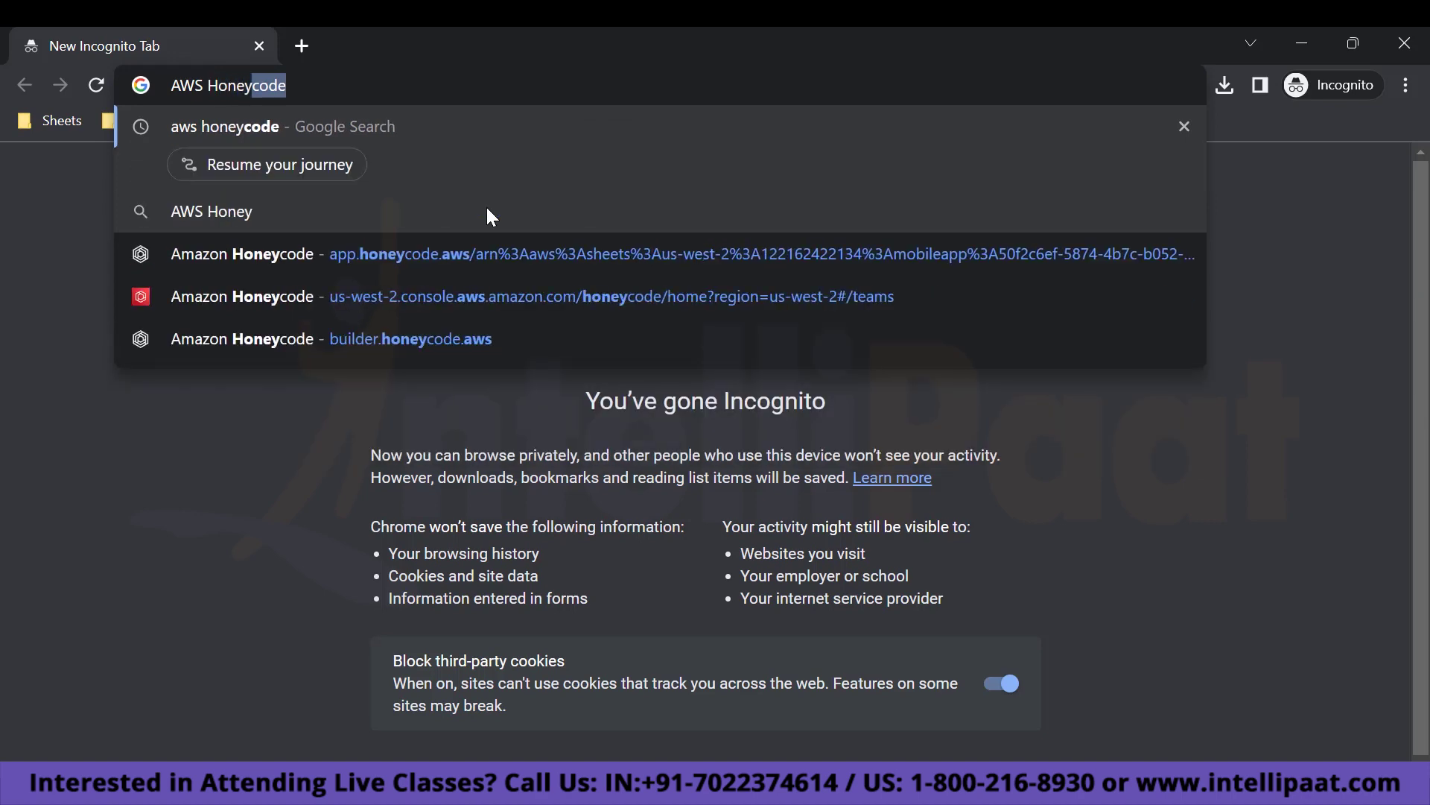
{"action": "key", "text": "Return"}
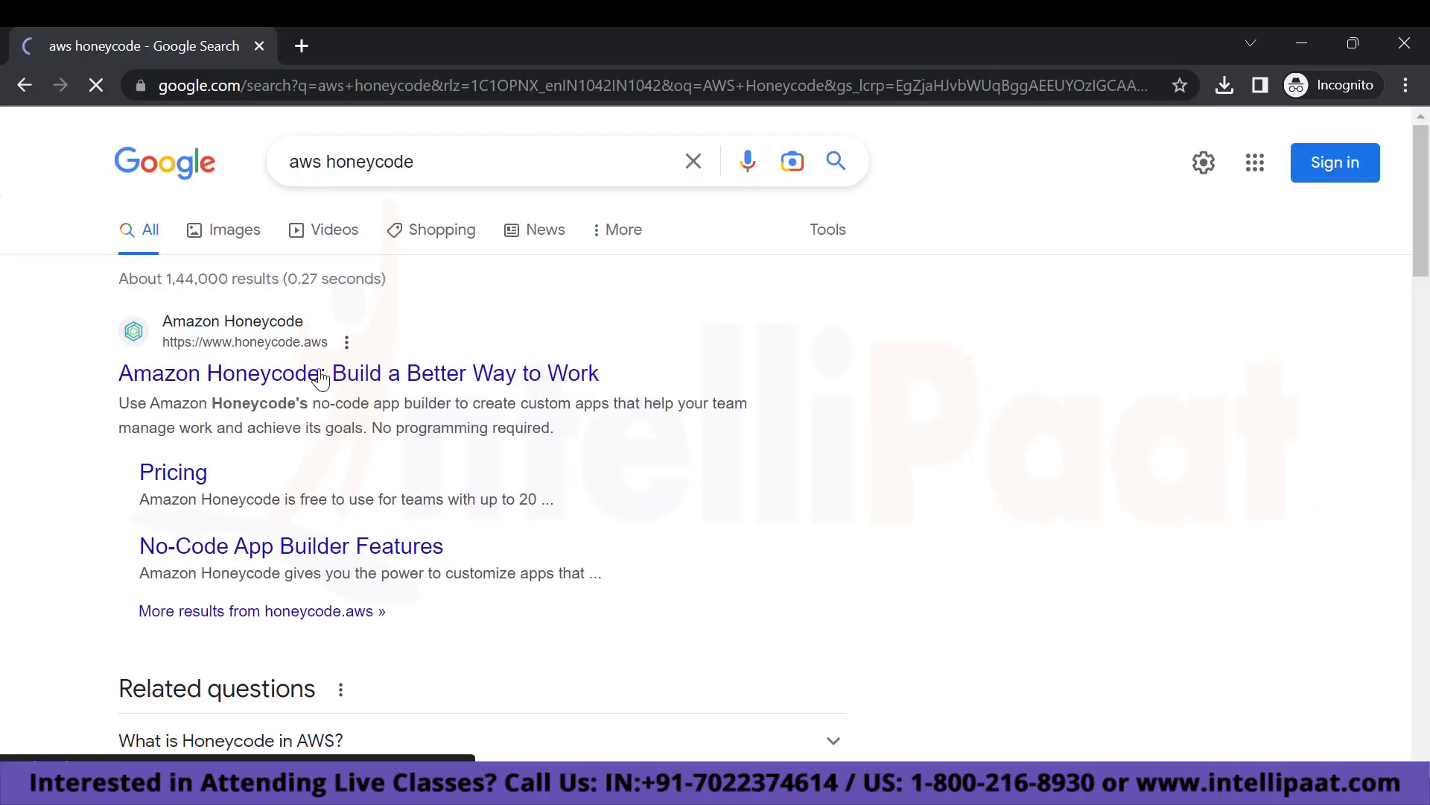
{"action": "left_click", "coordinate": [226, 375]}
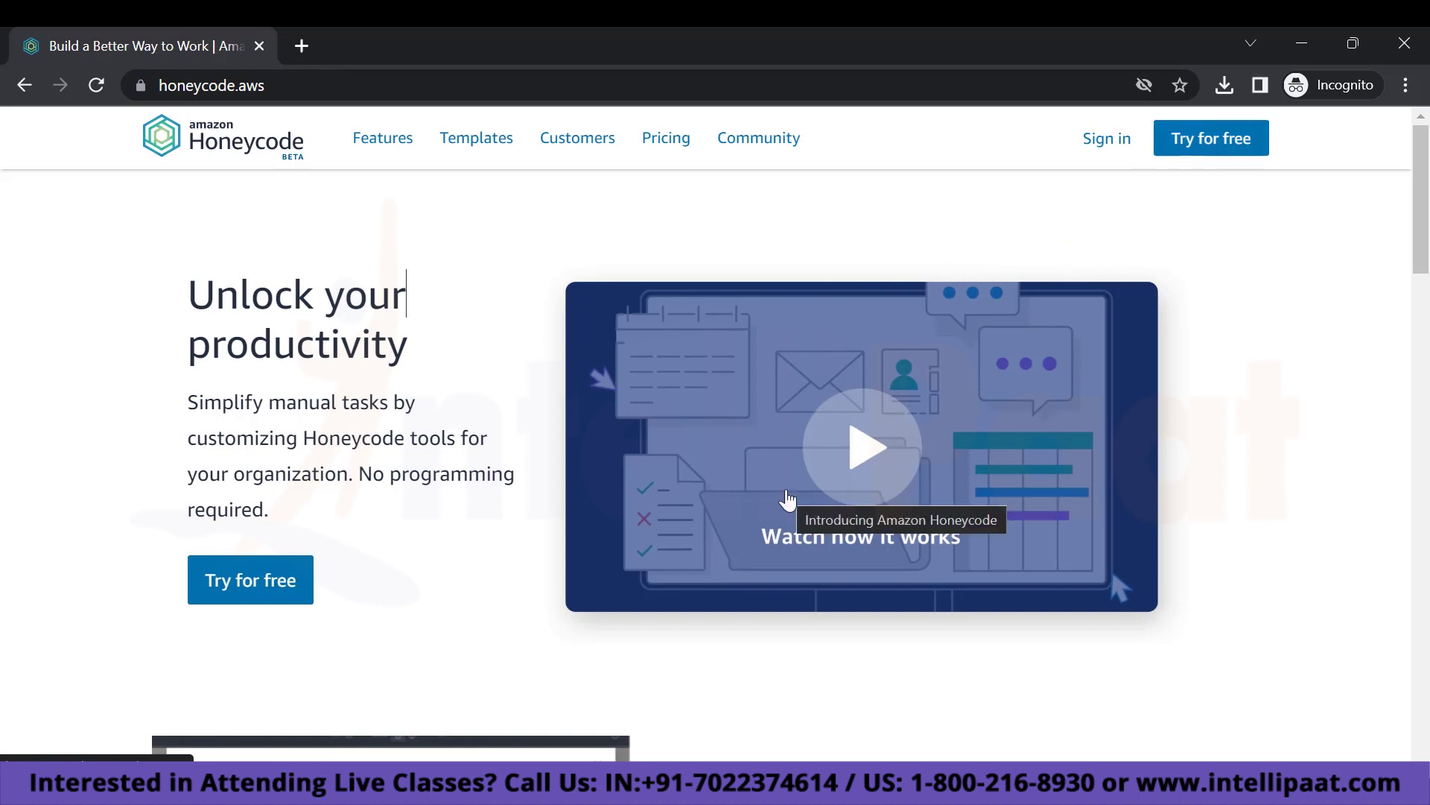
Look over the Try for free Create an account form, then close the Incognito window.
{"action": "left_click", "coordinate": [1188, 141]}
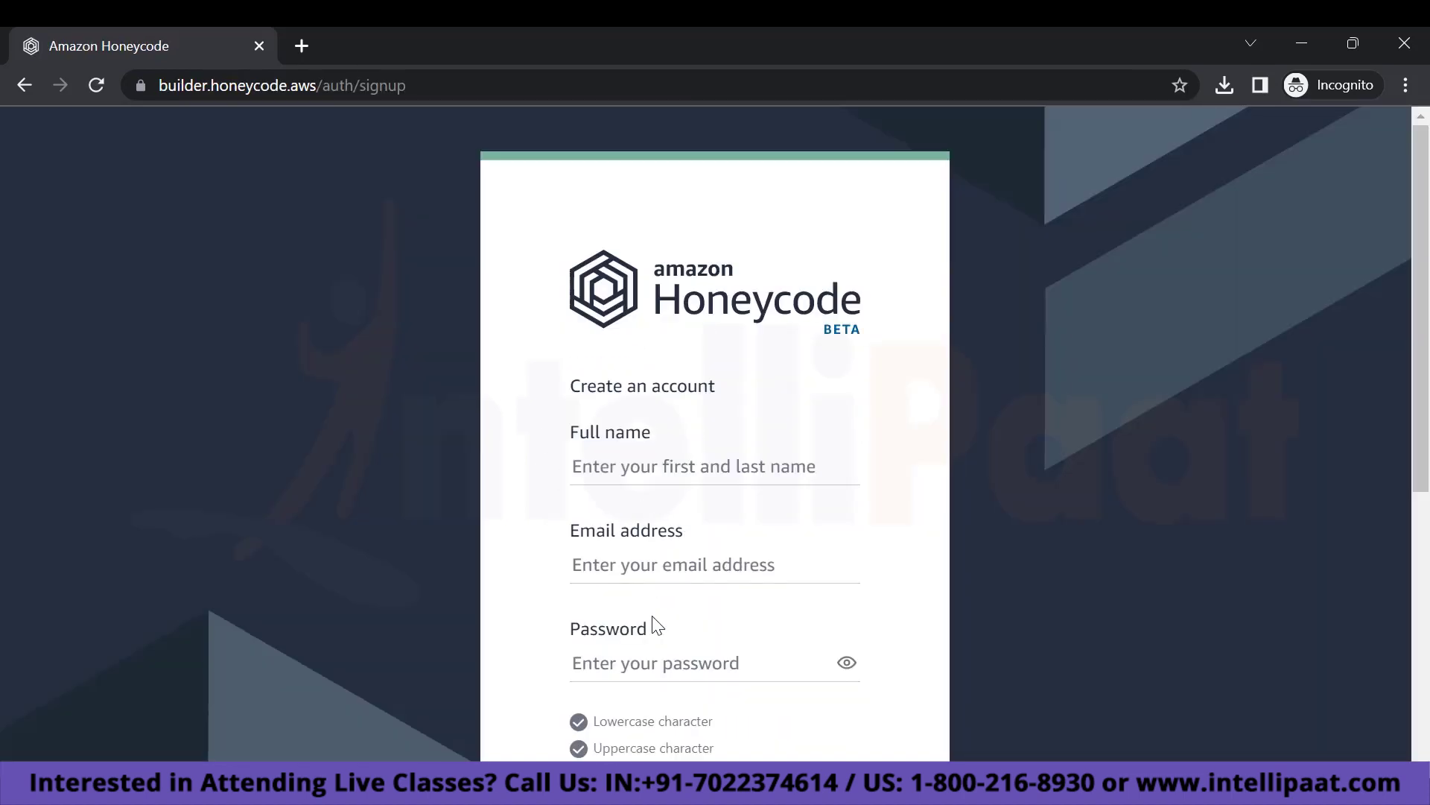
{"action": "scroll", "coordinate": [655, 623], "scroll_direction": "down", "scroll_amount": 6}
{"action": "scroll", "coordinate": [652, 624], "scroll_direction": "up", "scroll_amount": 6}
{"action": "left_click", "coordinate": [1403, 46]}
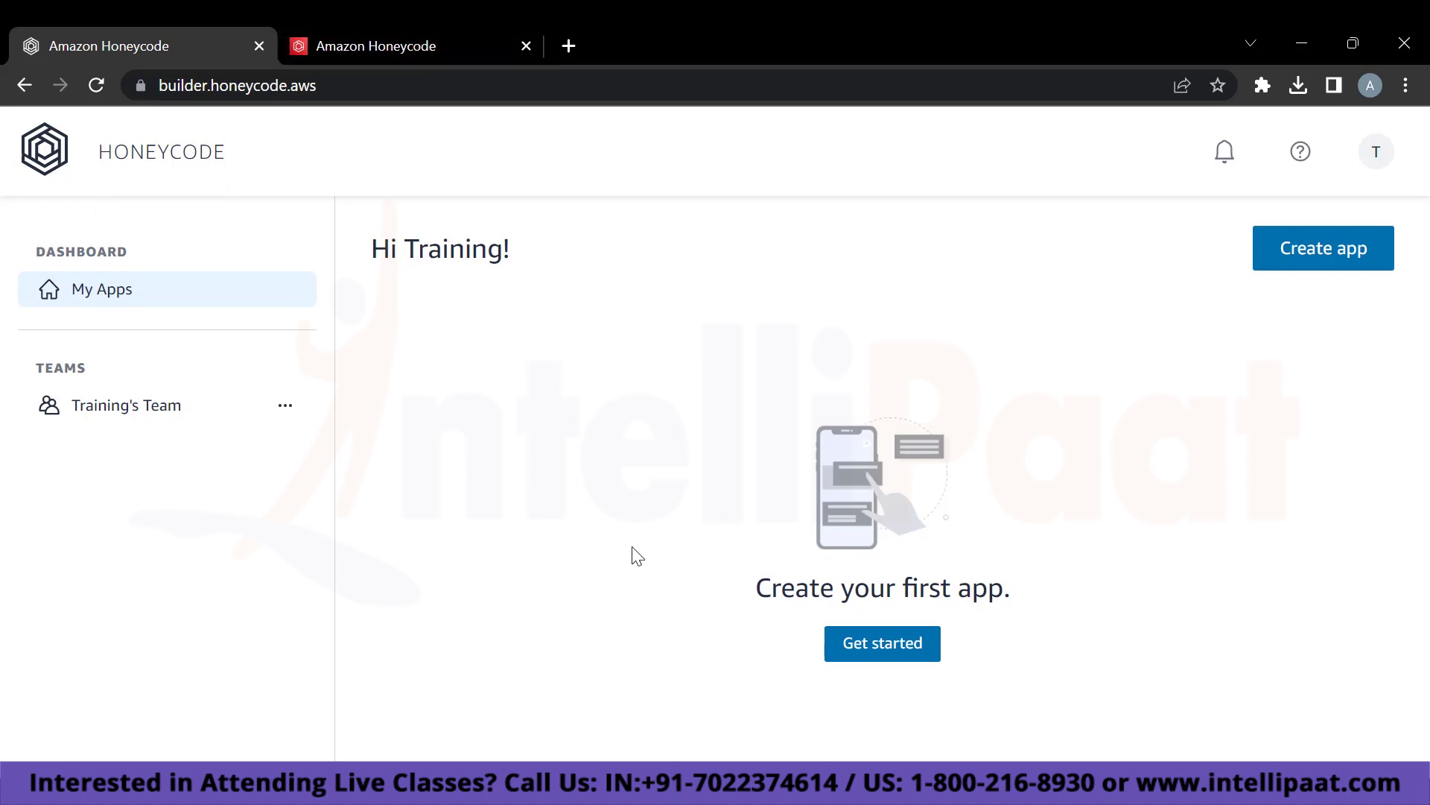
{"action": "left_click", "coordinate": [1319, 252]}
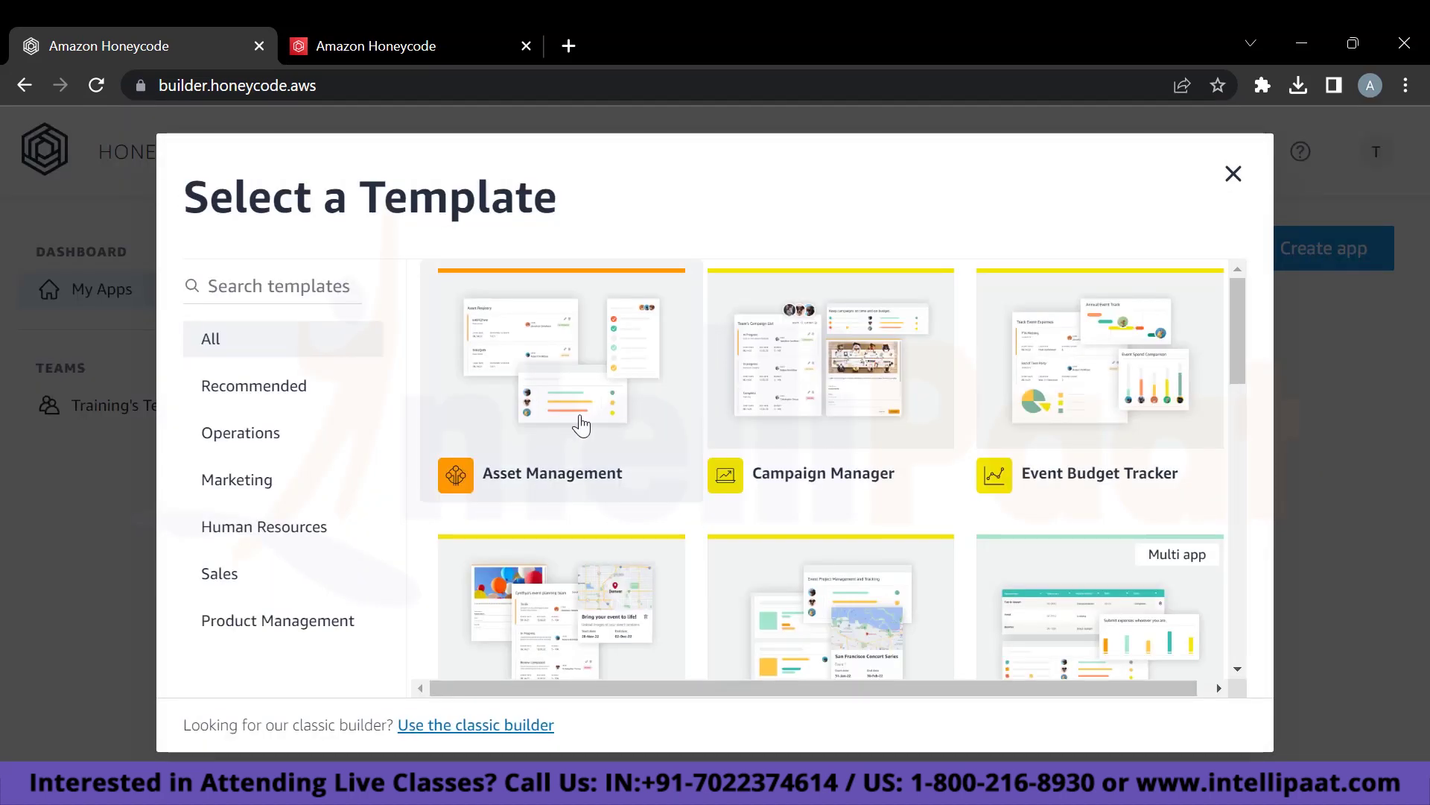
{"action": "scroll", "coordinate": [582, 426], "scroll_direction": "down", "scroll_amount": 14}
{"action": "scroll", "coordinate": [581, 427], "scroll_direction": "up", "scroll_amount": 5}
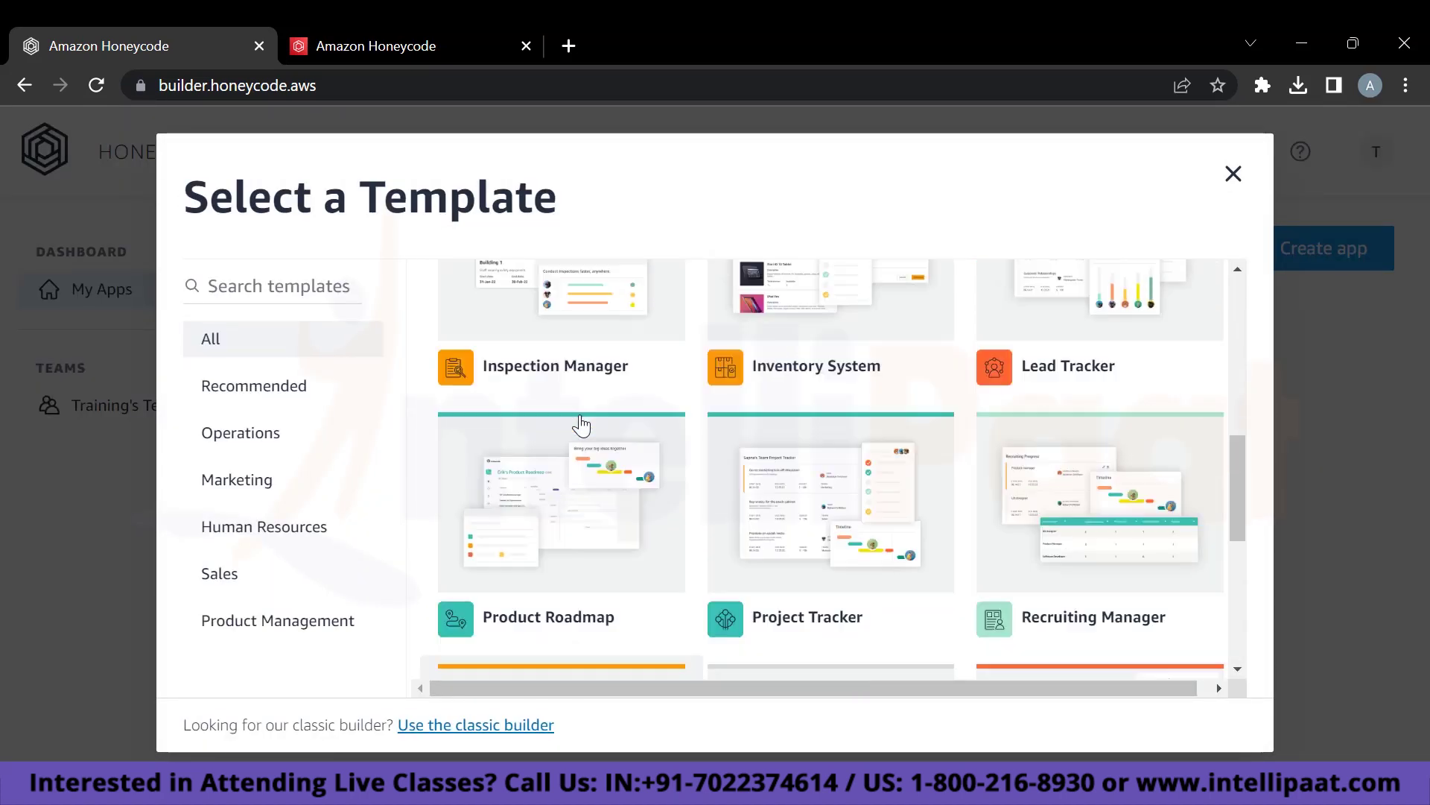
{"action": "scroll", "coordinate": [581, 426], "scroll_direction": "up", "scroll_amount": 8}
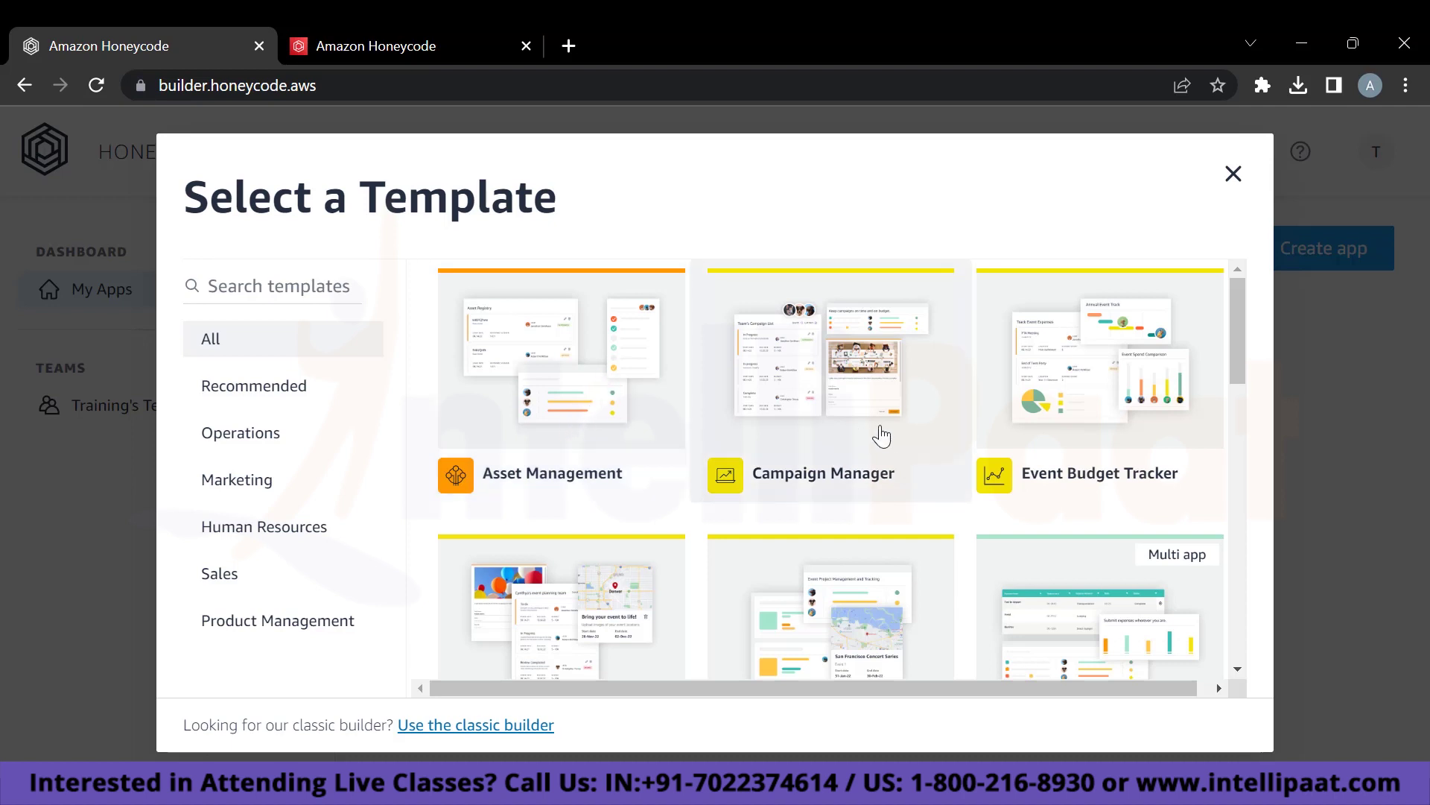
{"action": "scroll", "coordinate": [1073, 450], "scroll_direction": "down", "scroll_amount": 3}
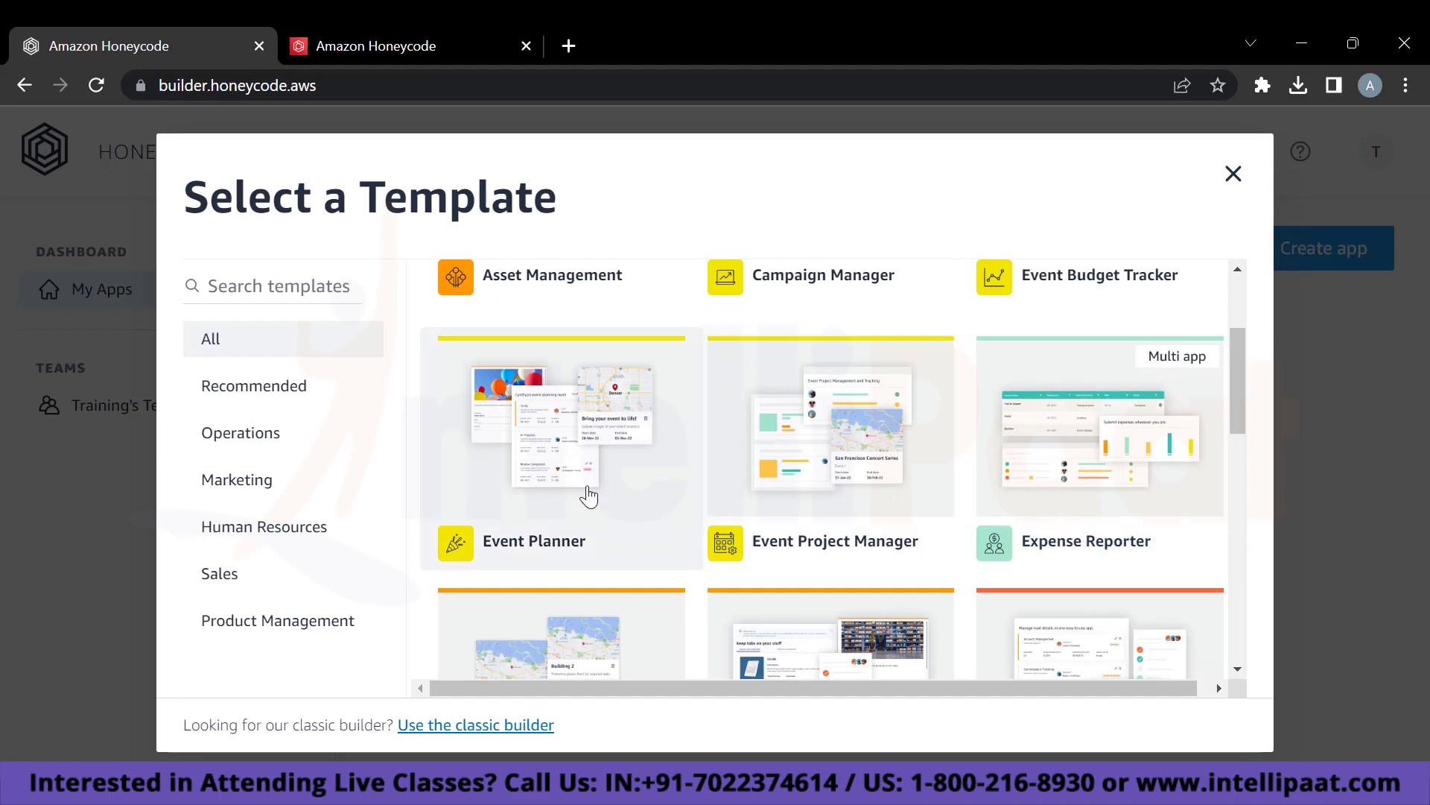
{"action": "scroll", "coordinate": [462, 356], "scroll_direction": "down", "scroll_amount": 10}
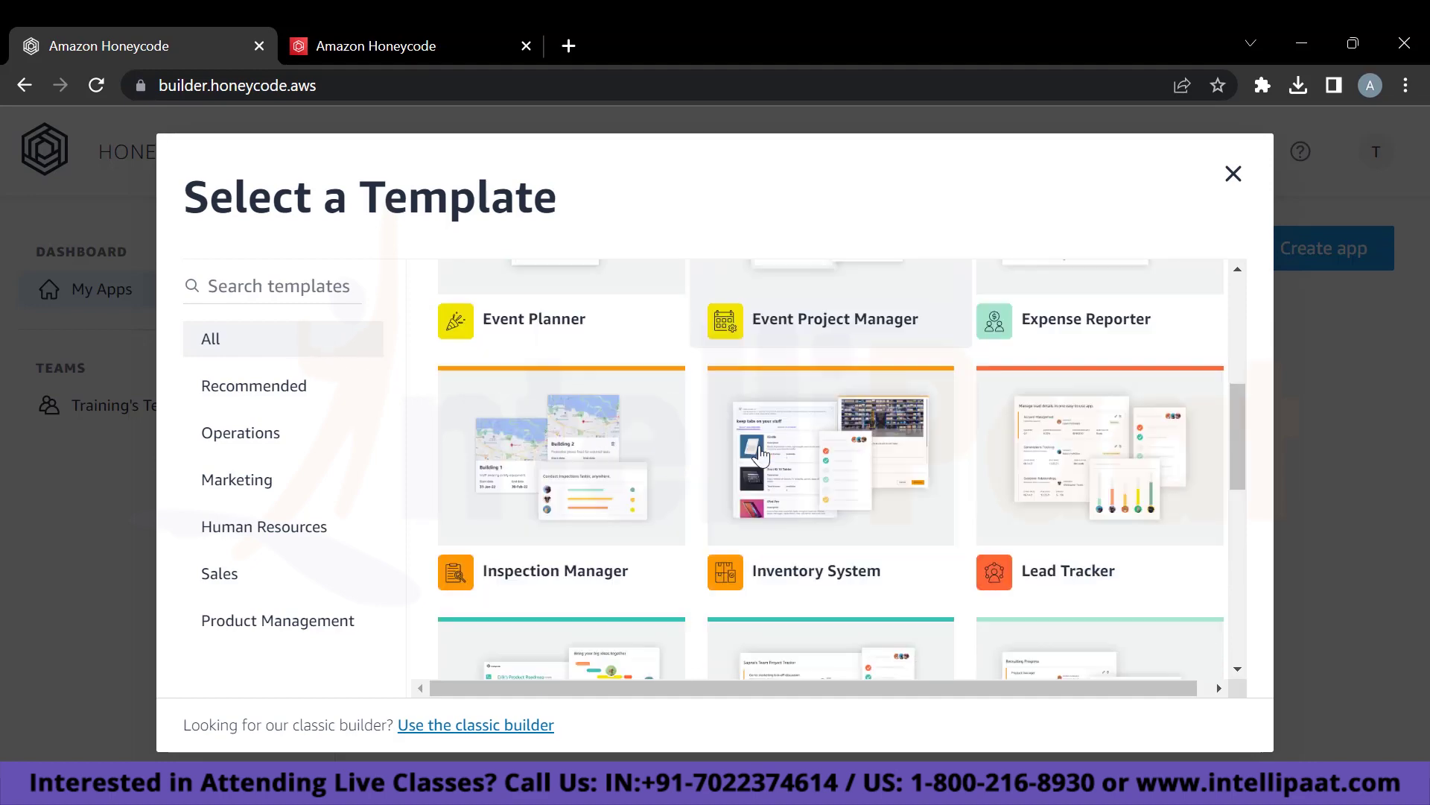
{"action": "scroll", "coordinate": [759, 455], "scroll_direction": "up", "scroll_amount": 15}
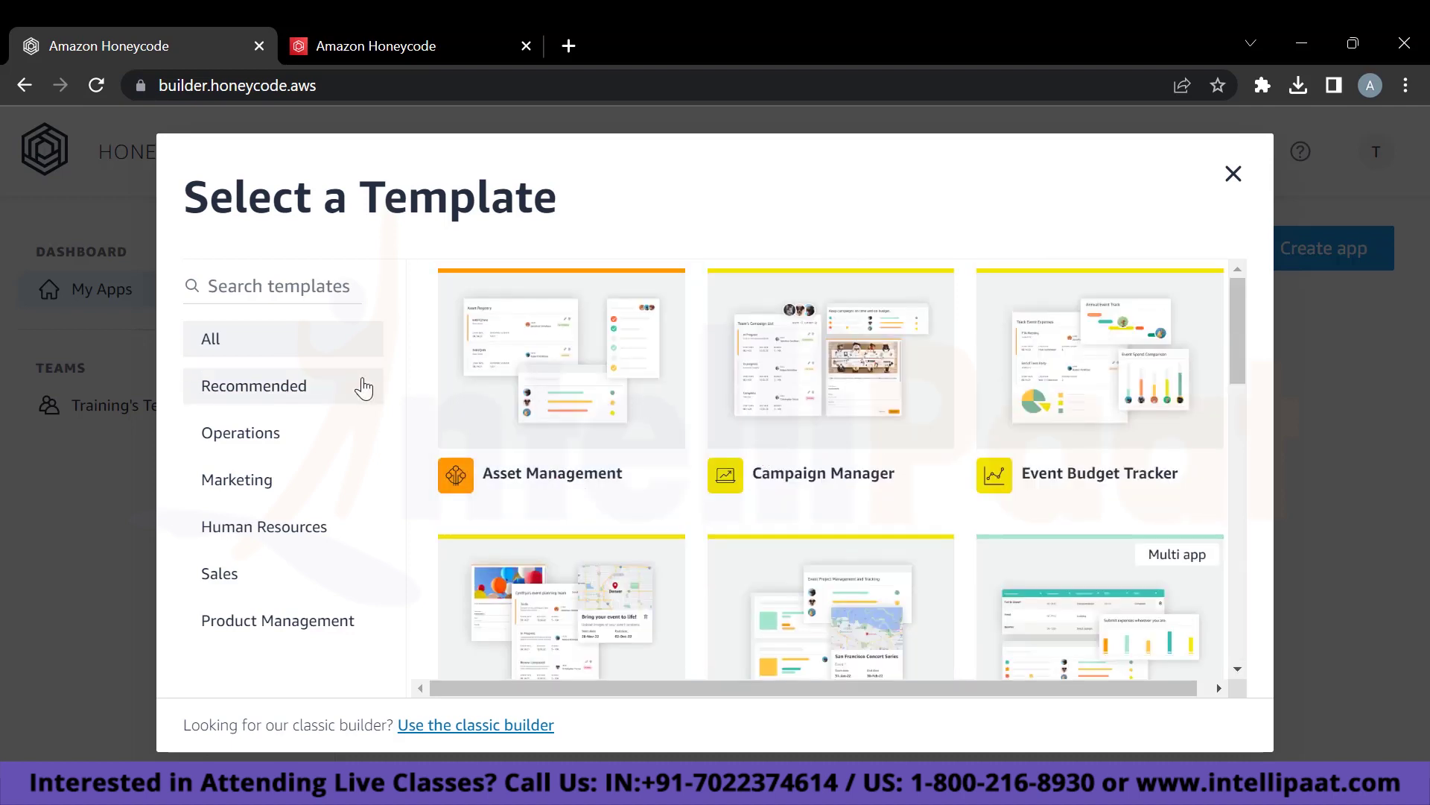
{"action": "left_click", "coordinate": [249, 447]}
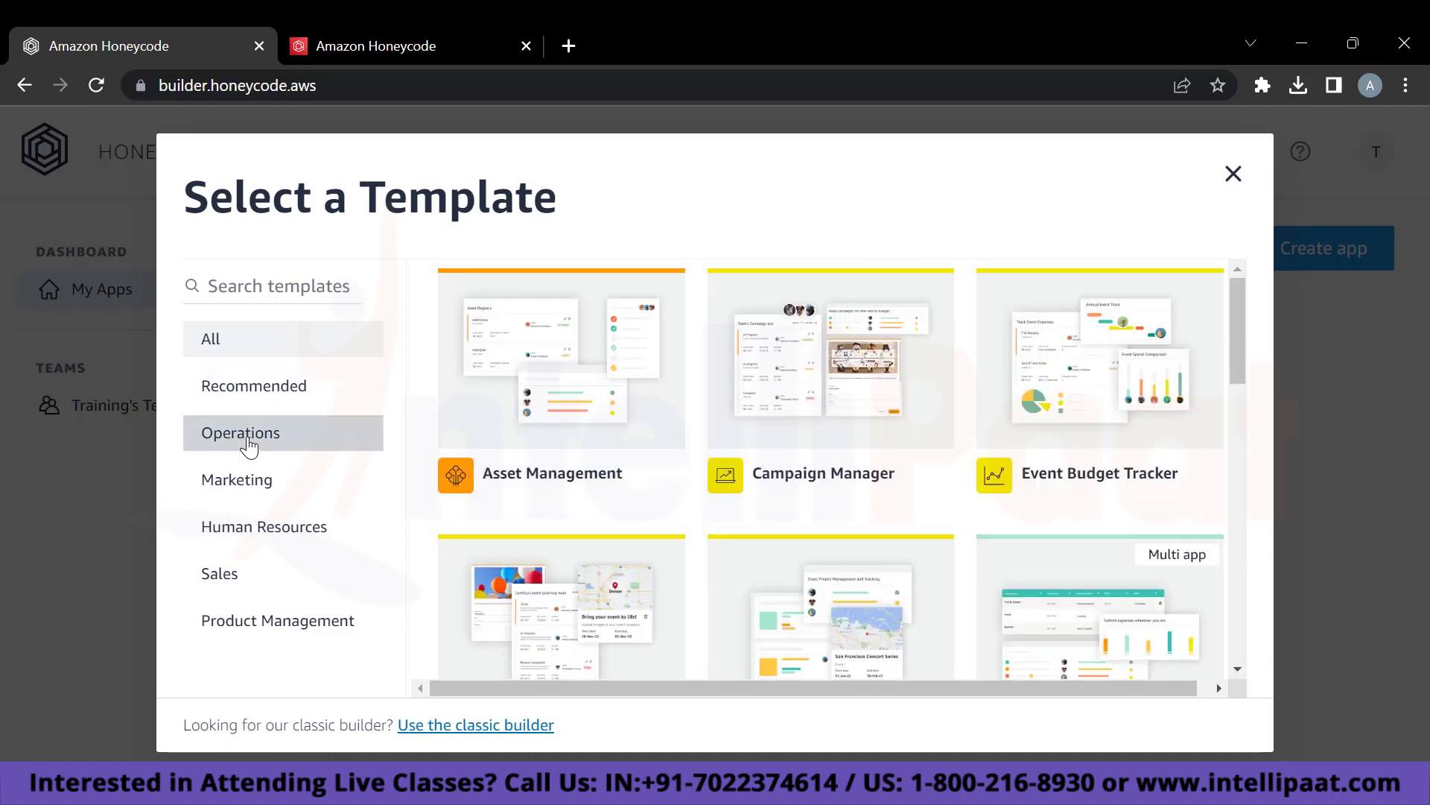
{"action": "scroll", "coordinate": [509, 459], "scroll_direction": "down", "scroll_amount": 1}
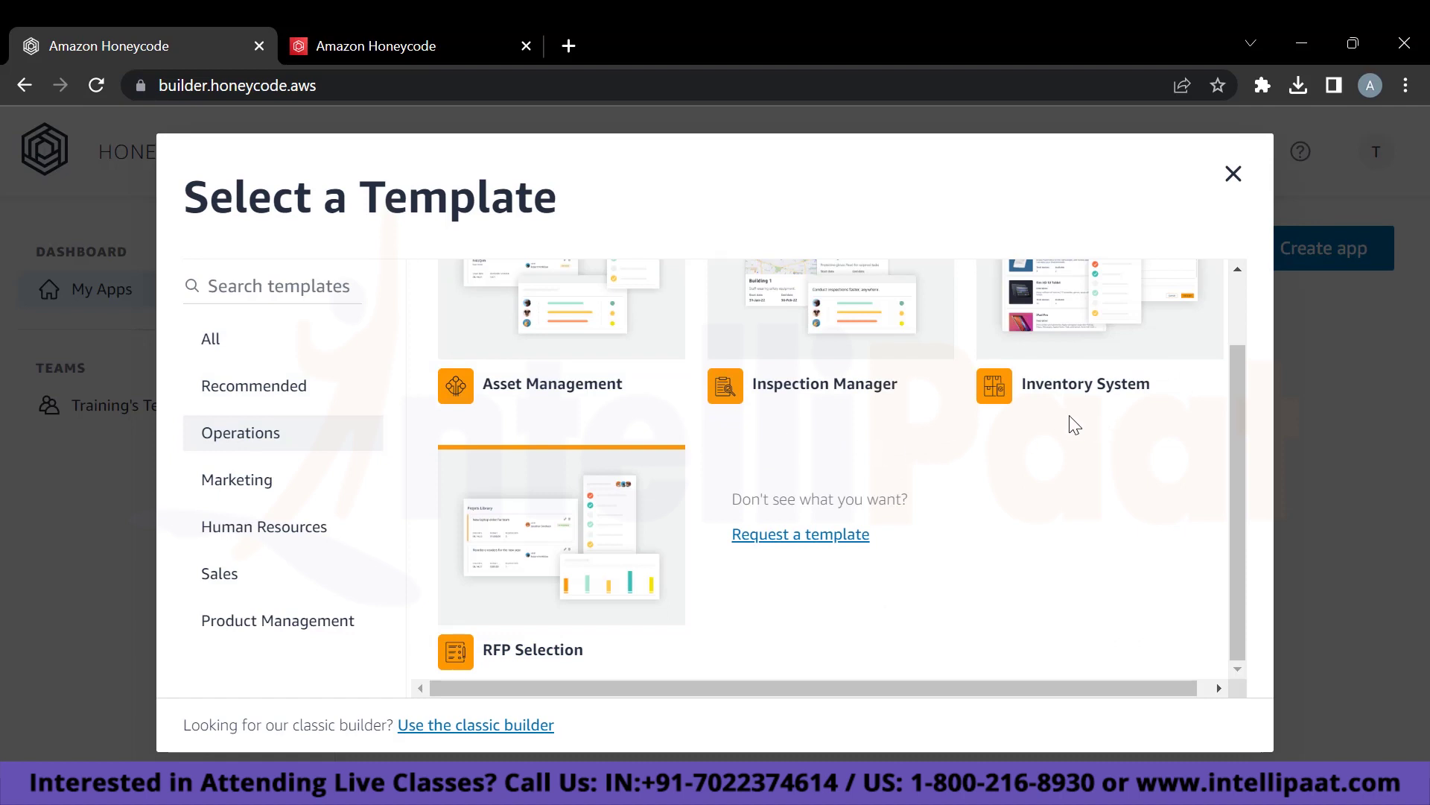
{"action": "scroll", "coordinate": [559, 654], "scroll_direction": "up", "scroll_amount": 1}
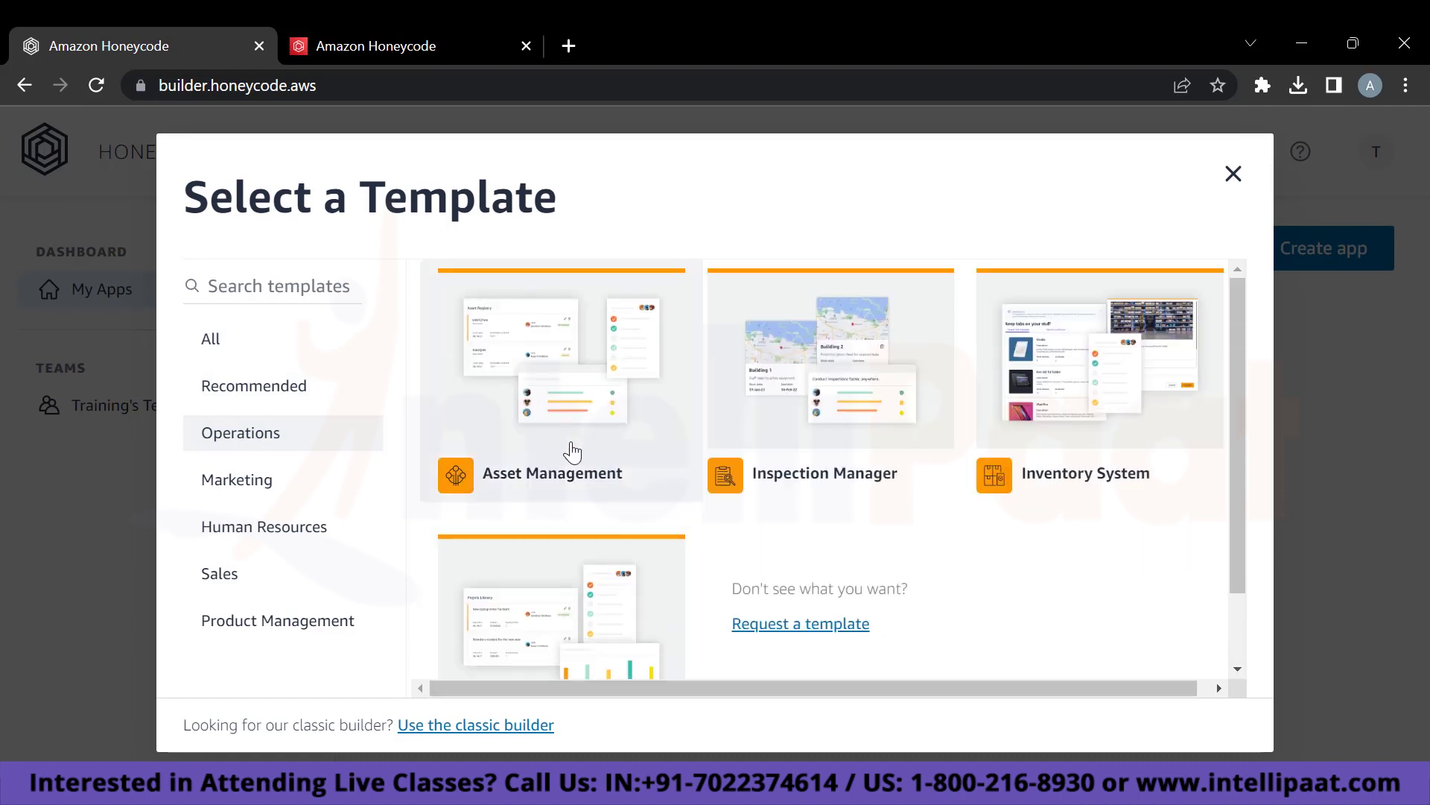
{"action": "left_click", "coordinate": [253, 484]}
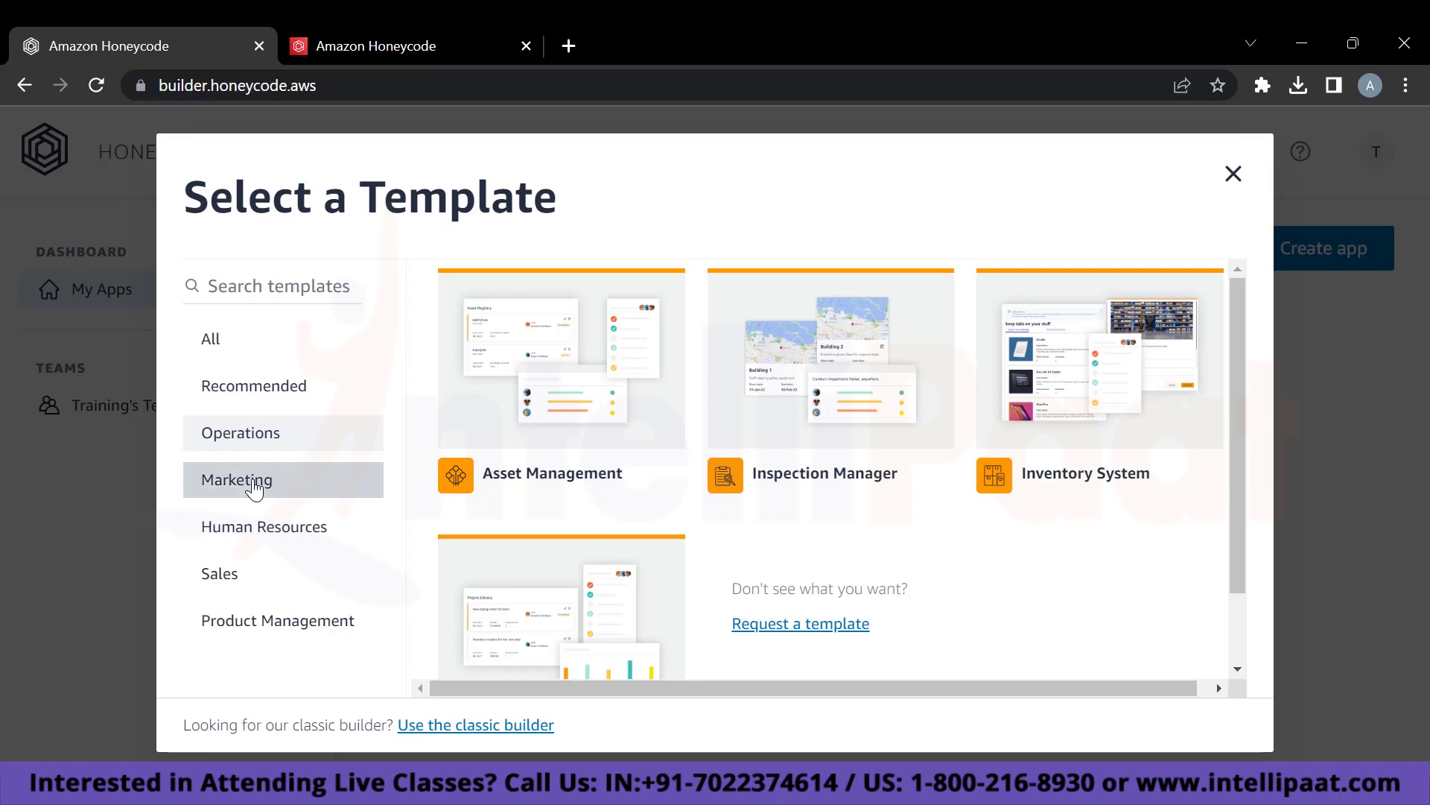
{"action": "scroll", "coordinate": [689, 536], "scroll_direction": "down", "scroll_amount": 1}
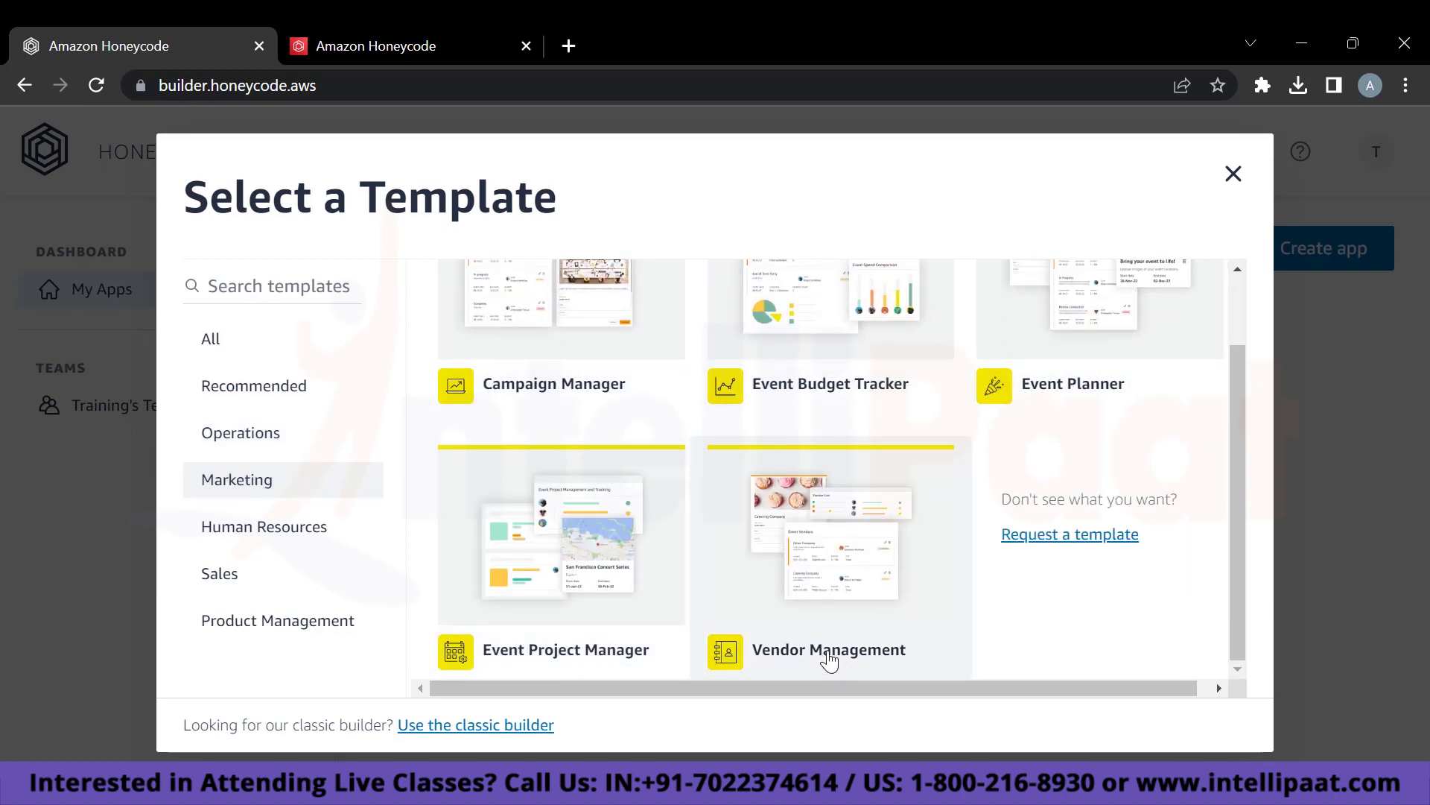
{"action": "scroll", "coordinate": [537, 645], "scroll_direction": "up", "scroll_amount": 1}
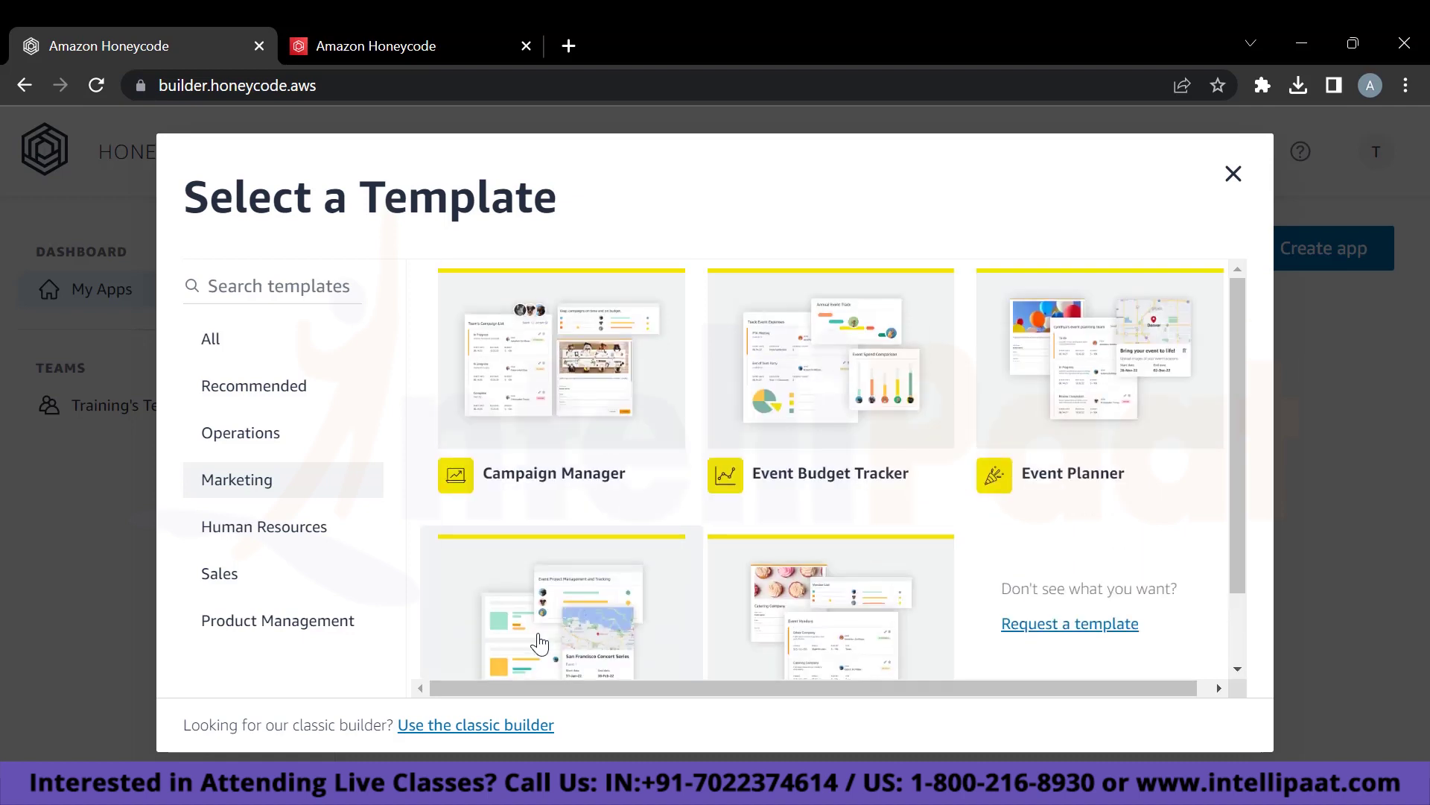
{"action": "left_click", "coordinate": [264, 527]}
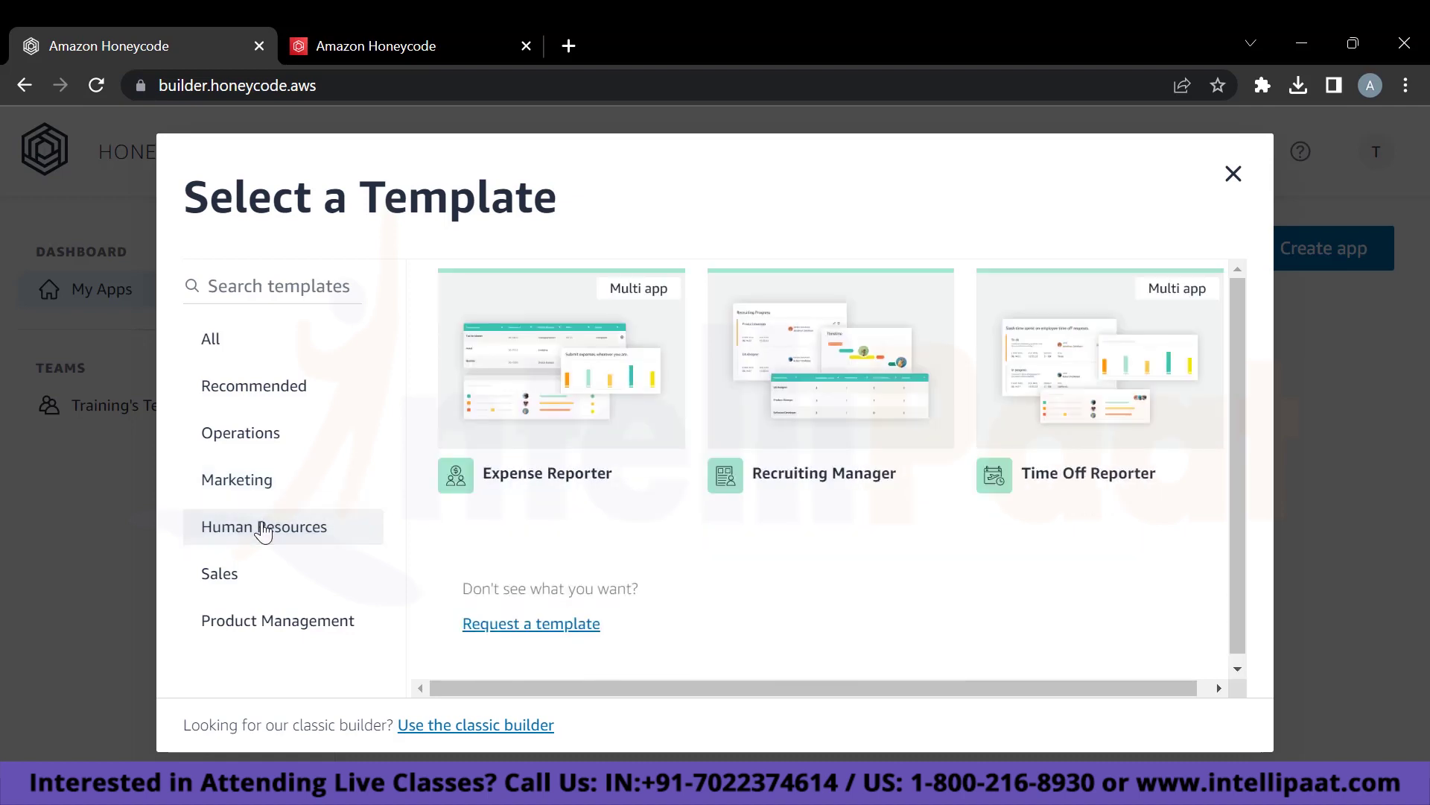
{"action": "left_click", "coordinate": [238, 583]}
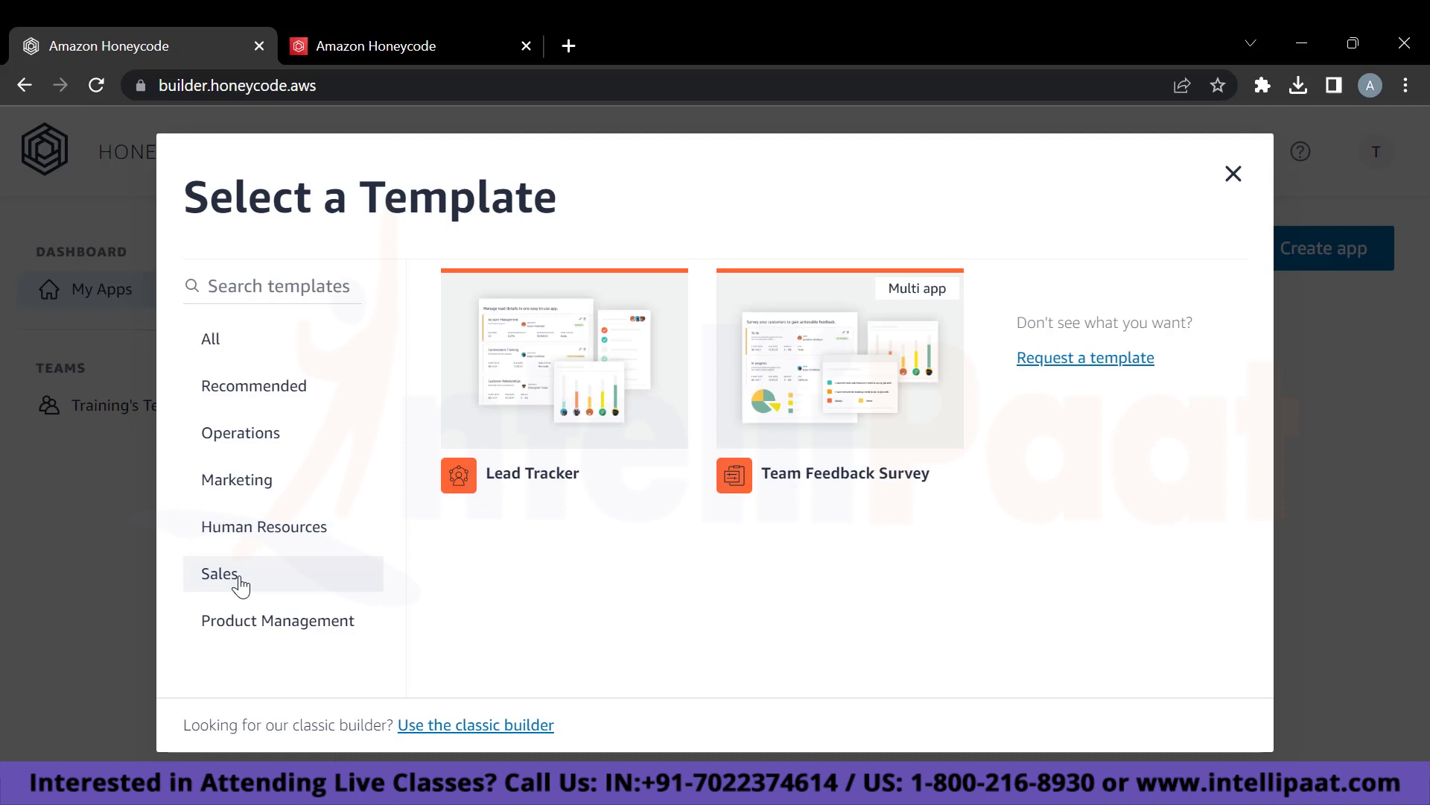
{"action": "left_click", "coordinate": [276, 625]}
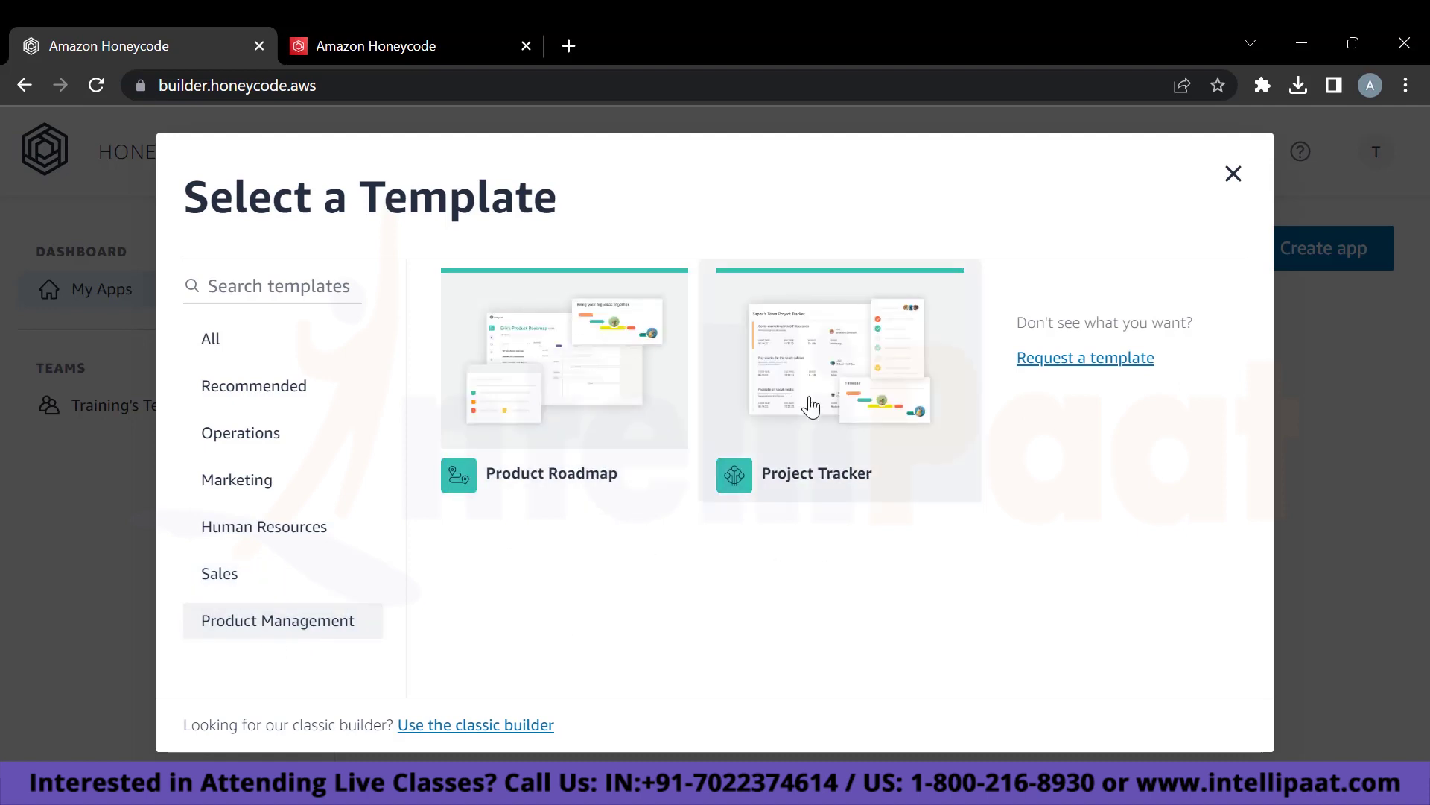
{"action": "left_click", "coordinate": [213, 351]}
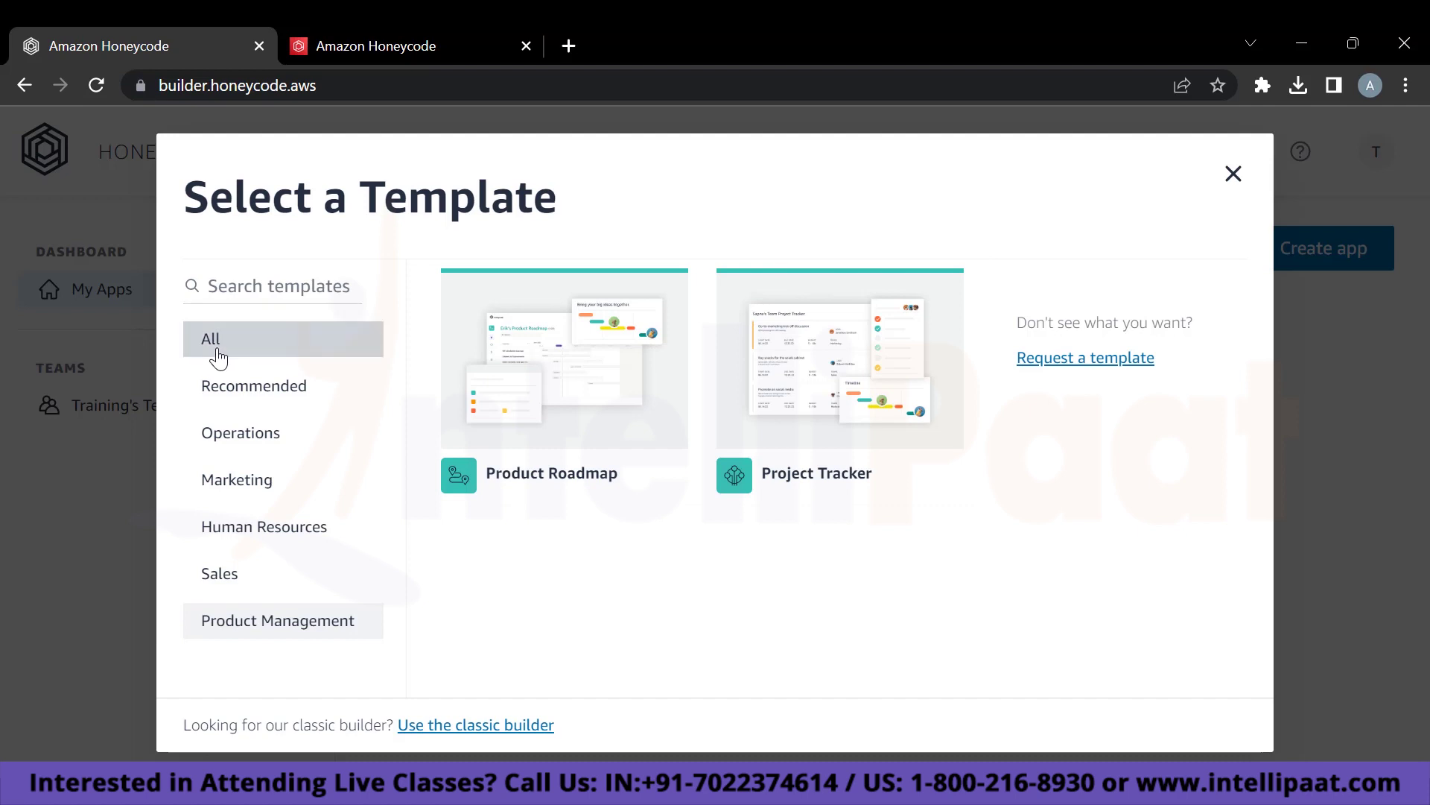
{"action": "scroll", "coordinate": [1030, 522], "scroll_direction": "down", "scroll_amount": 10}
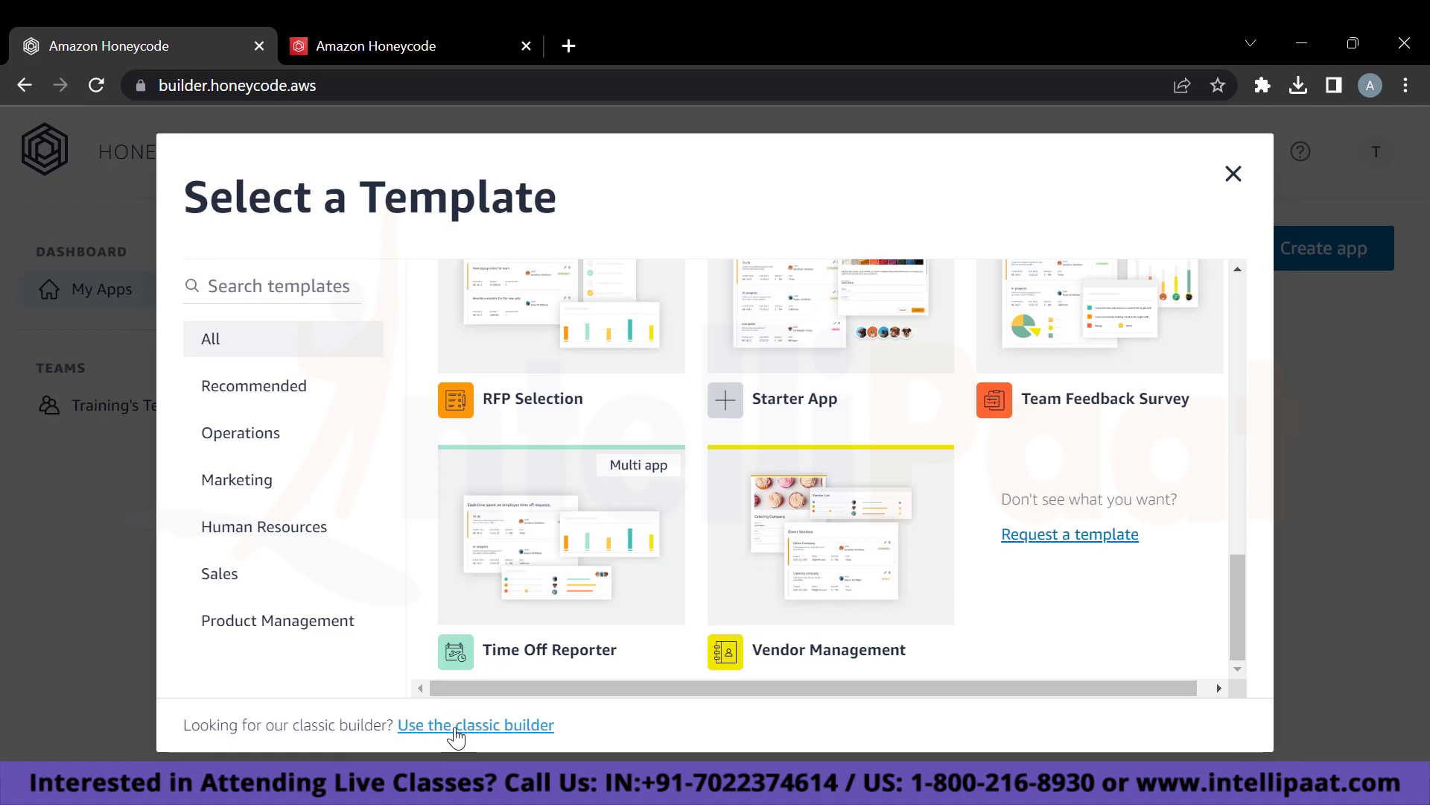
Switch to the classic builder and browse its New workbook options and templates.
{"action": "left_click", "coordinate": [455, 730]}
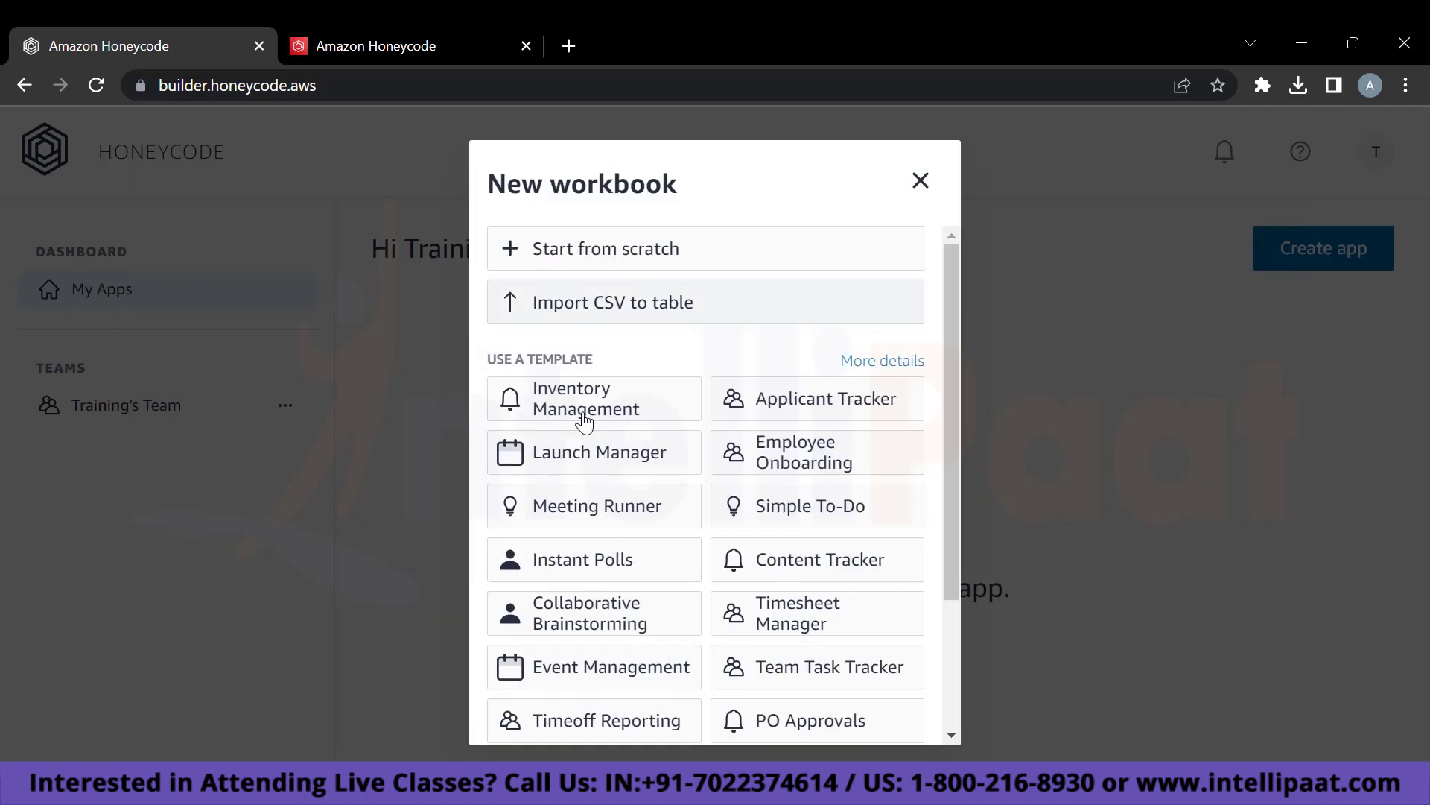
{"action": "scroll", "coordinate": [583, 421], "scroll_direction": "down", "scroll_amount": 3}
{"action": "scroll", "coordinate": [594, 494], "scroll_direction": "up", "scroll_amount": 3}
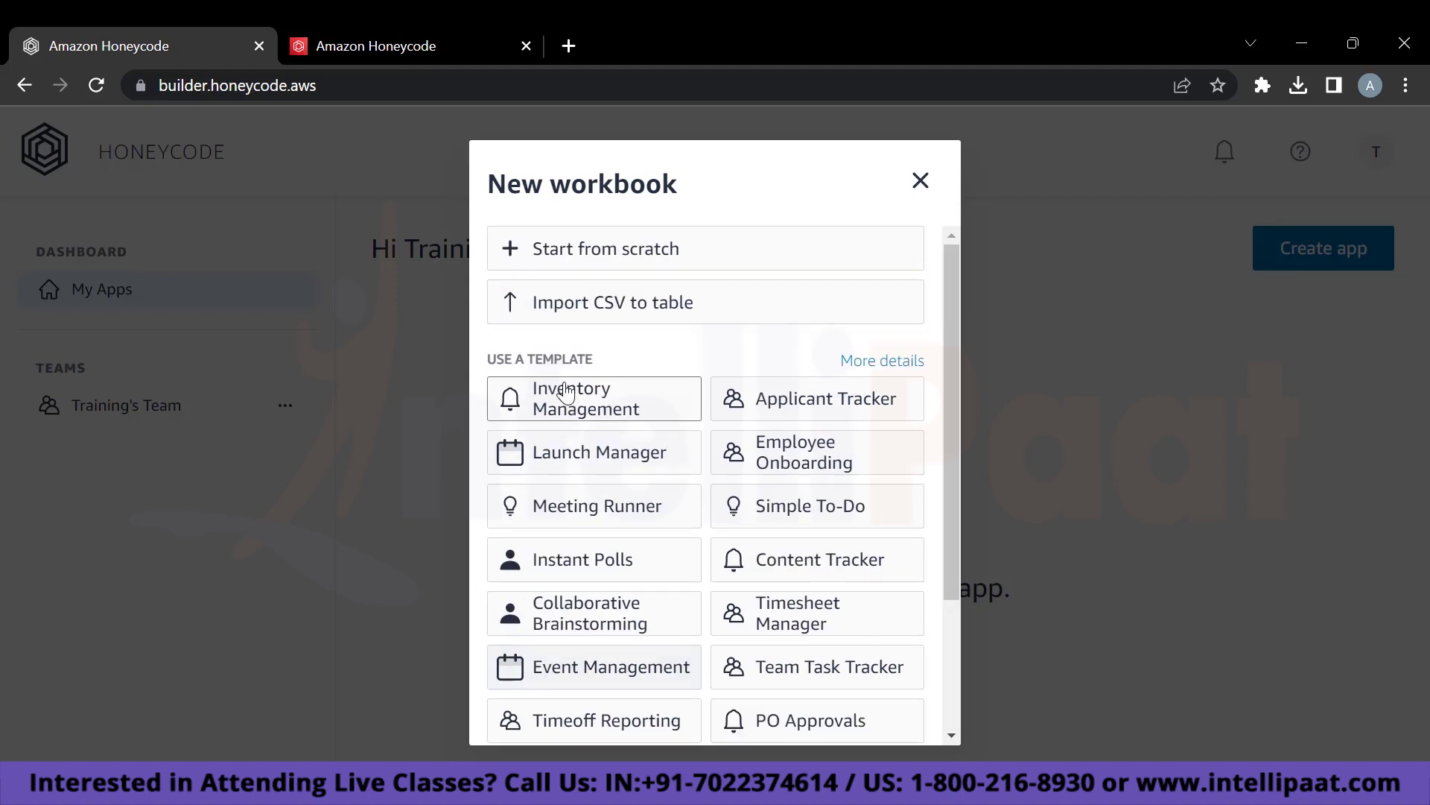
{"action": "scroll", "coordinate": [570, 723], "scroll_direction": "down", "scroll_amount": 3}
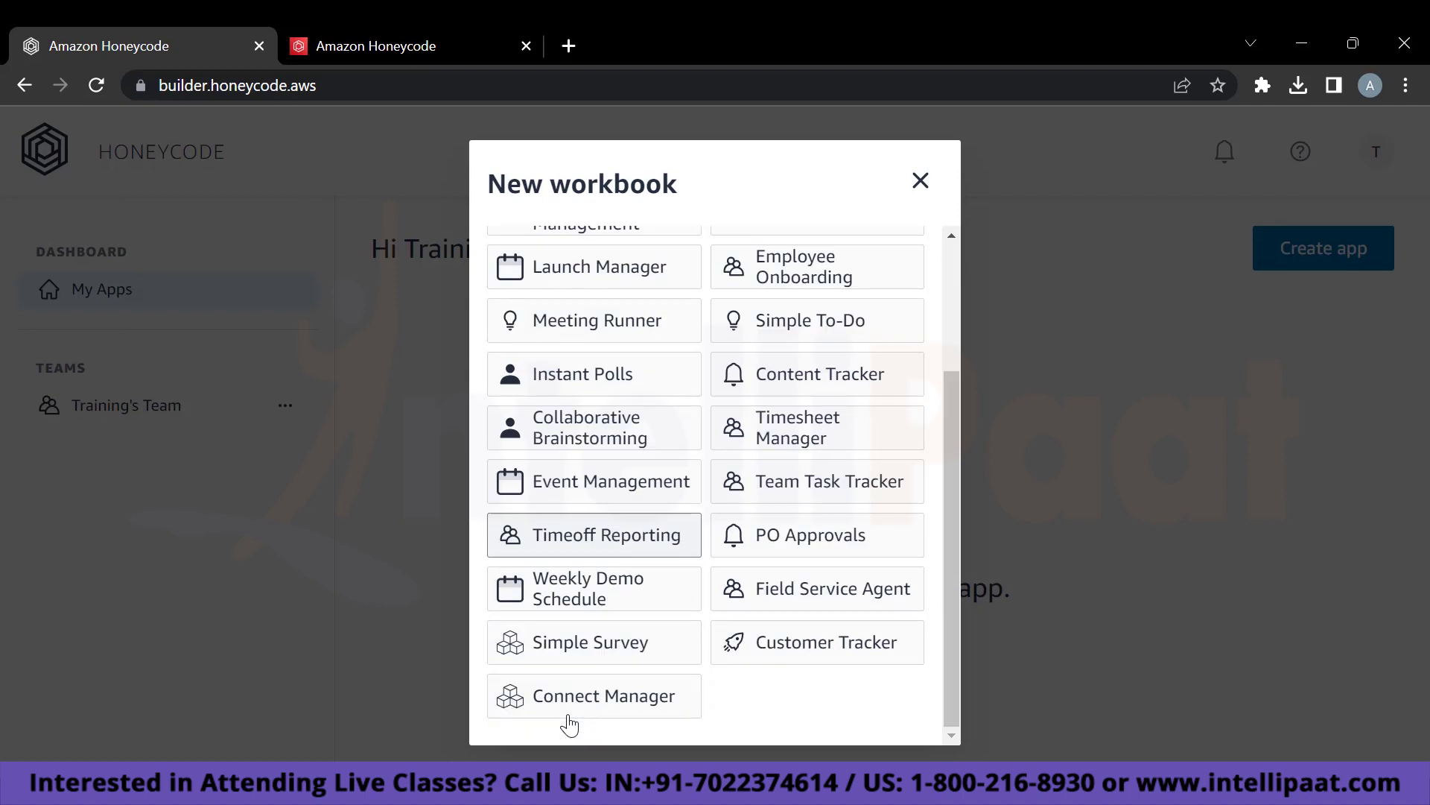
{"action": "scroll", "coordinate": [570, 723], "scroll_direction": "up", "scroll_amount": 3}
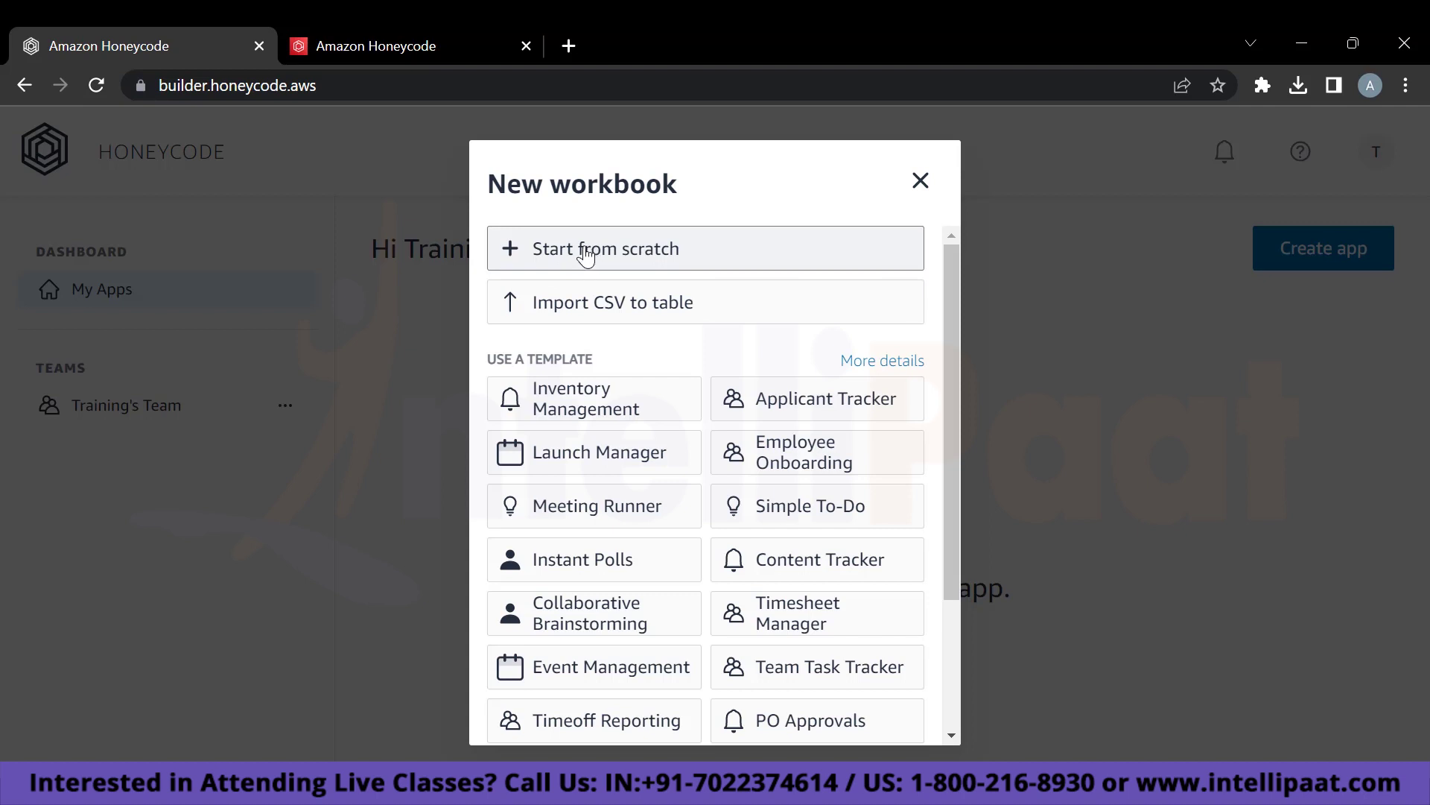
Create a blank workbook from scratch named ProjectStatus.
{"action": "left_click", "coordinate": [587, 252]}
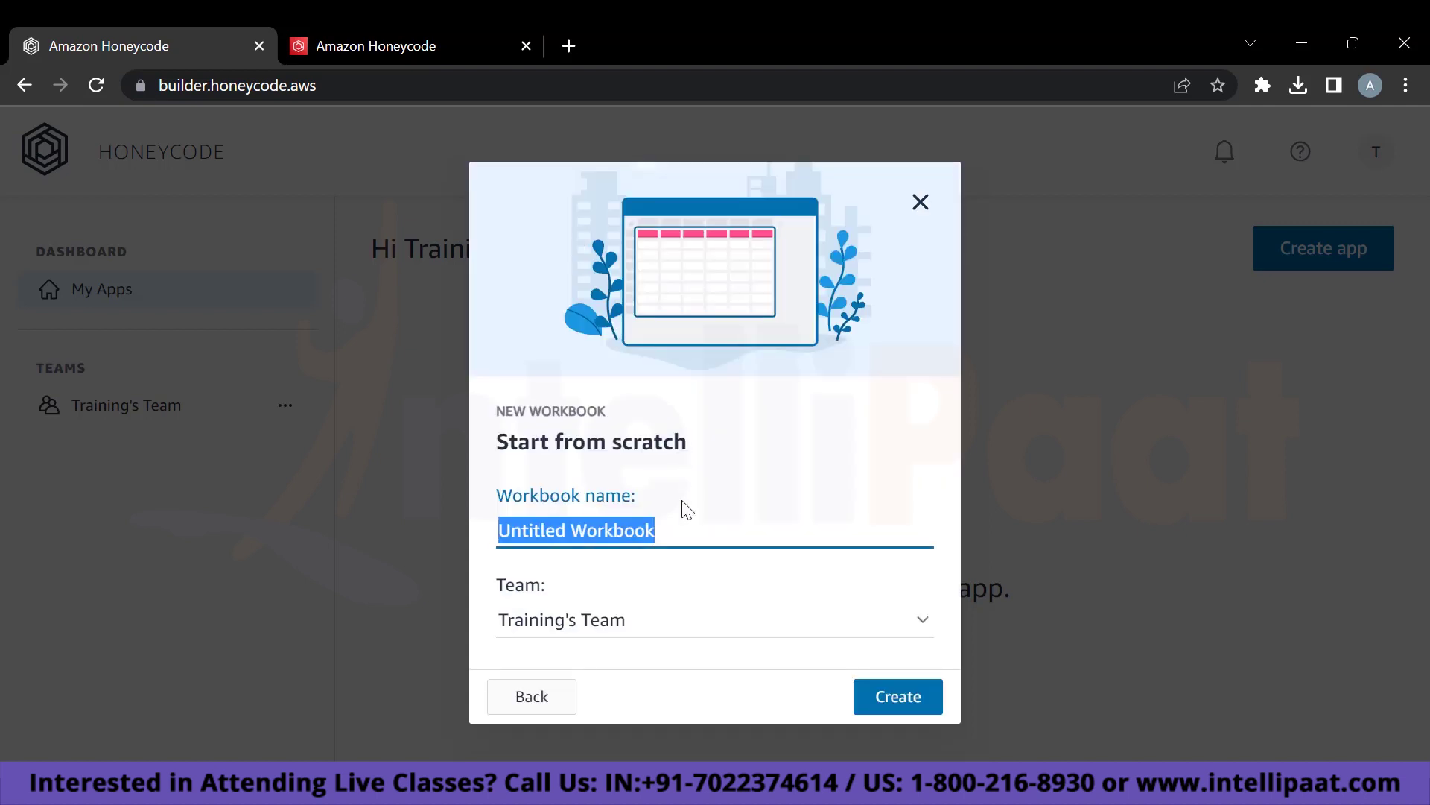
{"action": "type", "text": "Project"}
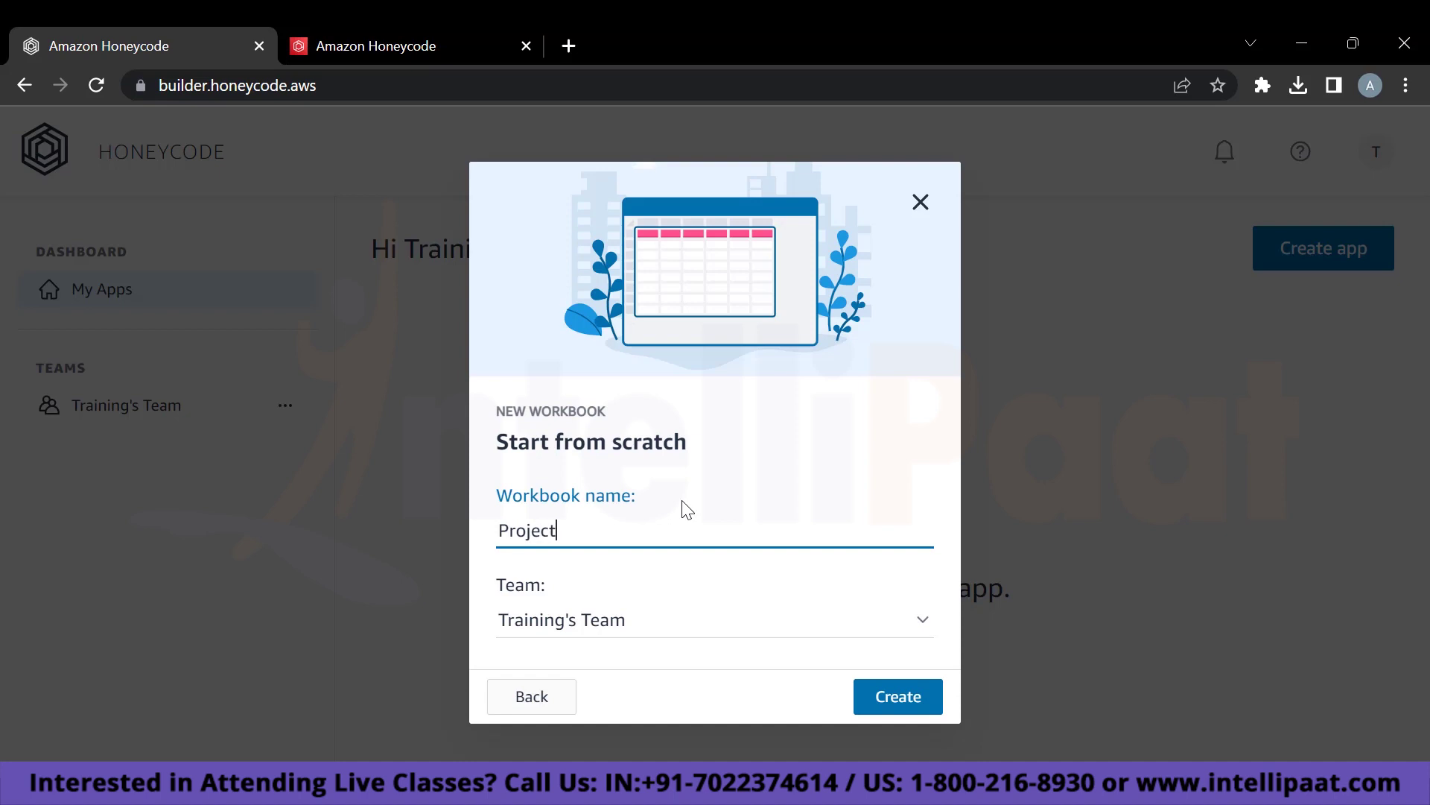
{"action": "type", "text": "Status"}
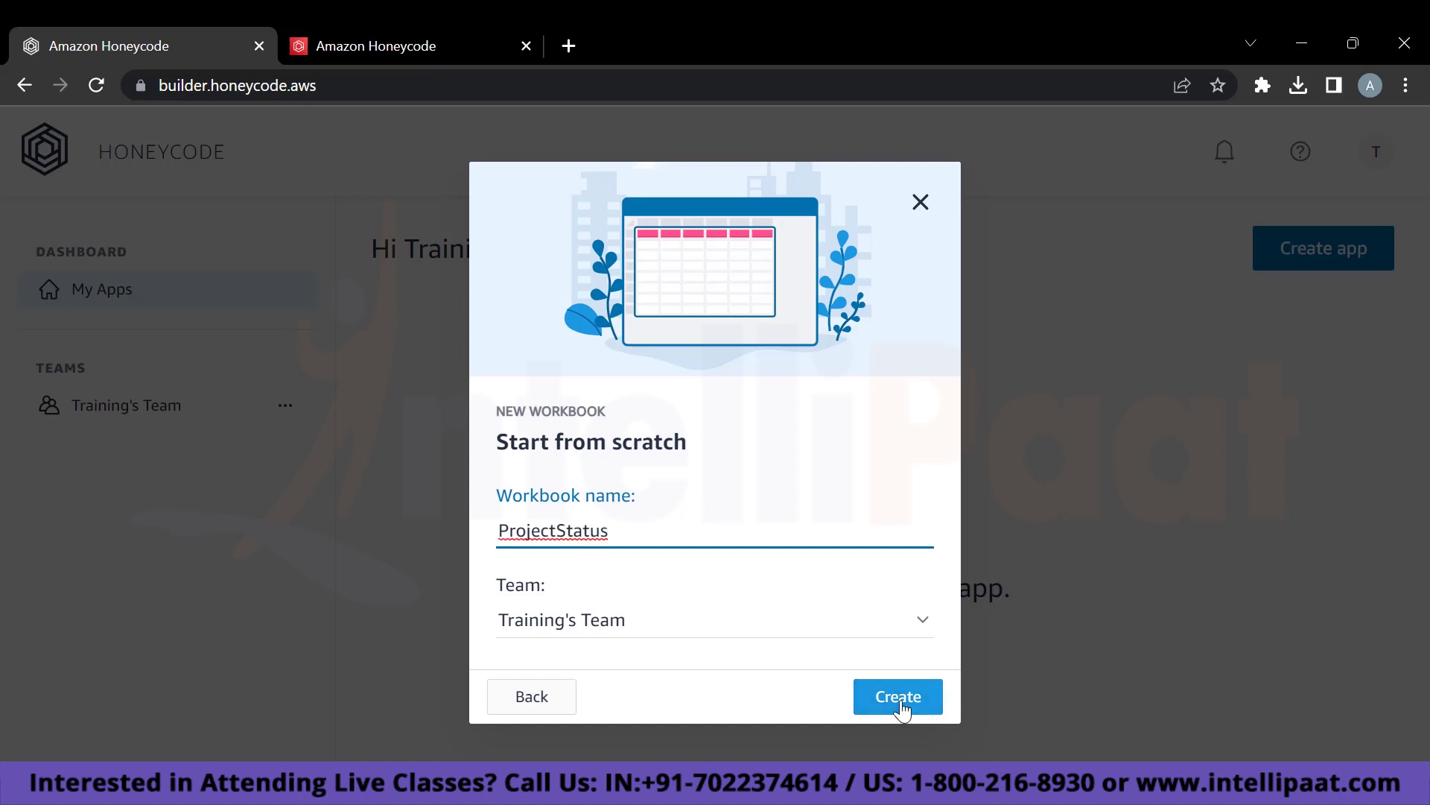
{"action": "left_click", "coordinate": [900, 704]}
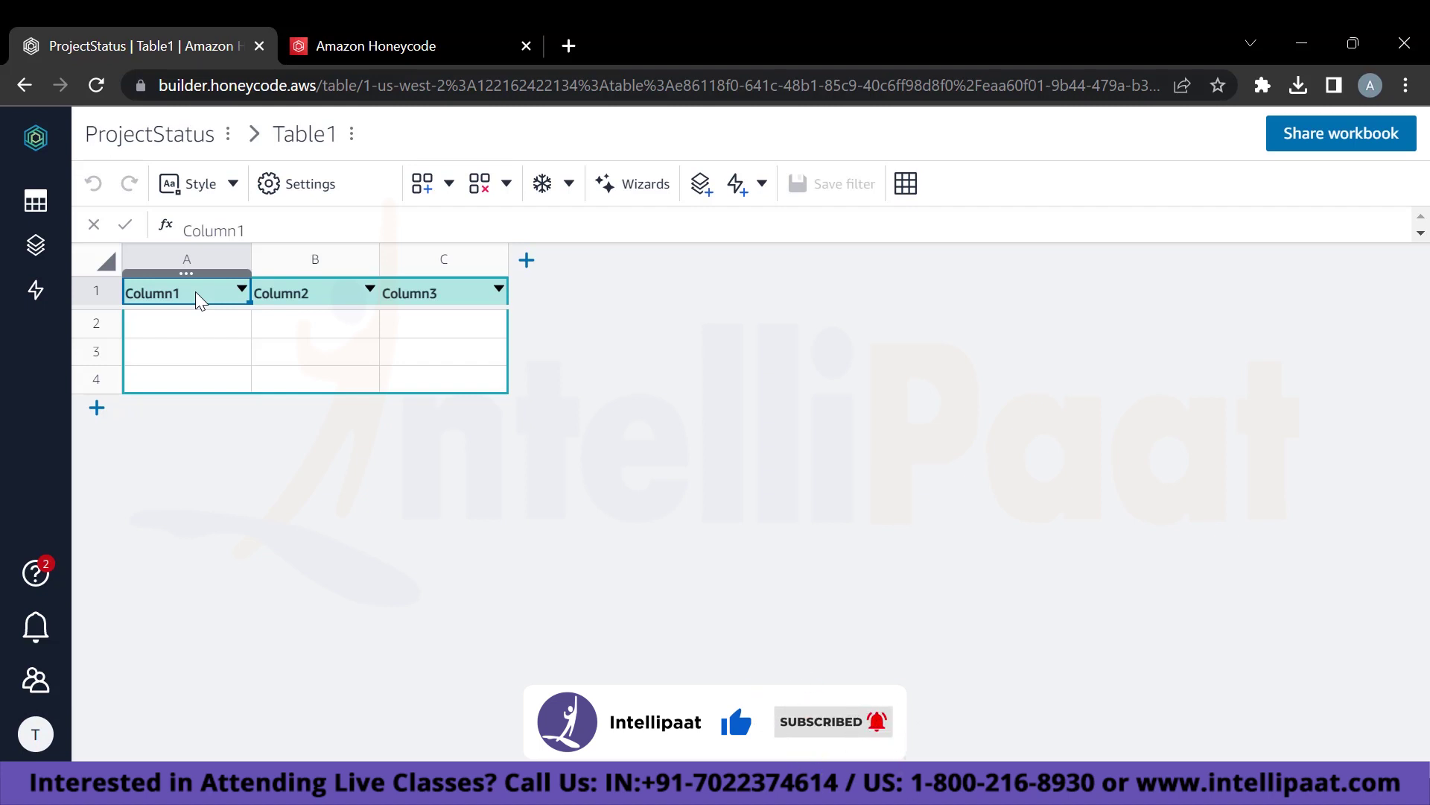
Rename Column1–3 headers to Task, AssignedTo and Status.
{"action": "type", "text": "Task"}
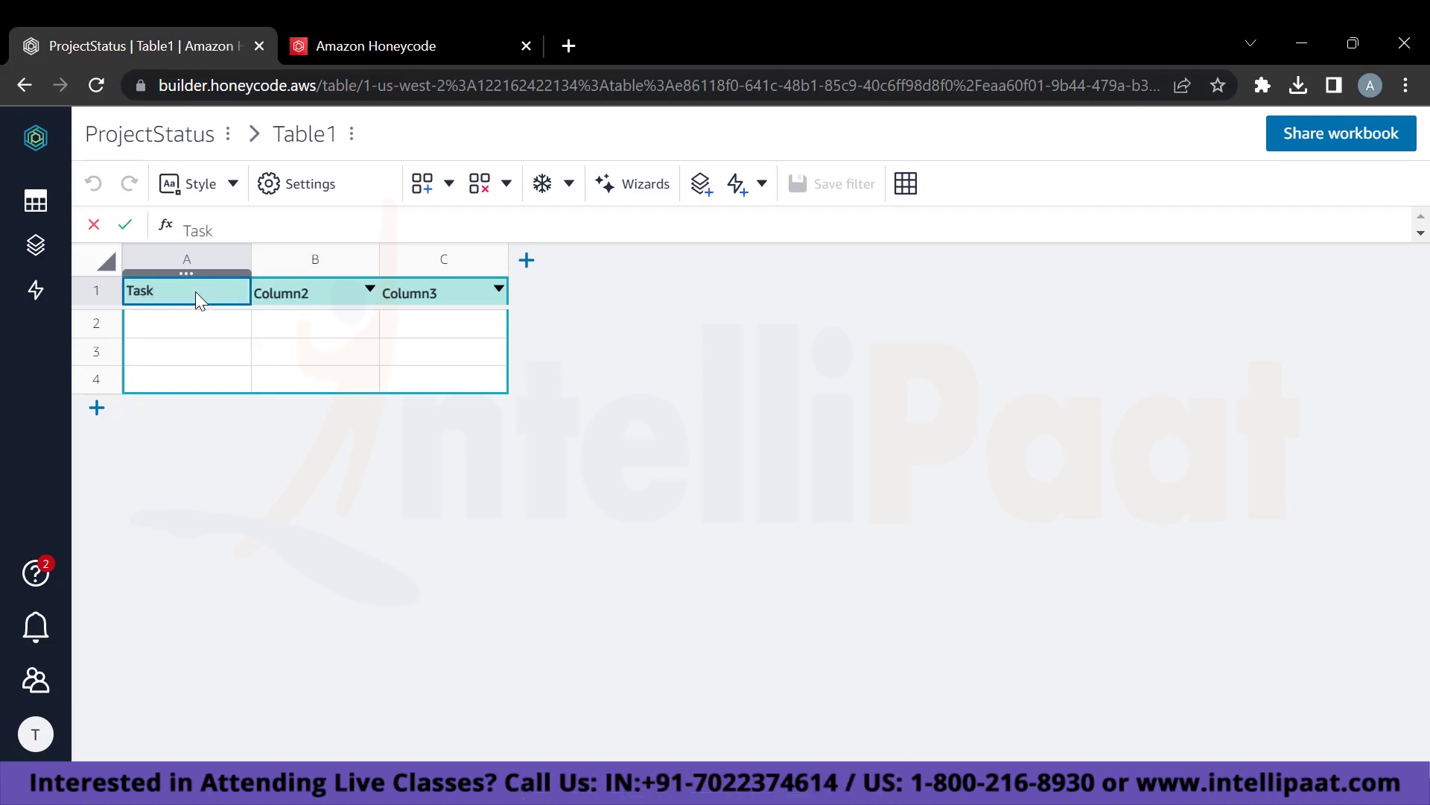
{"action": "left_click", "coordinate": [298, 291]}
{"action": "type", "text": "Assi"}
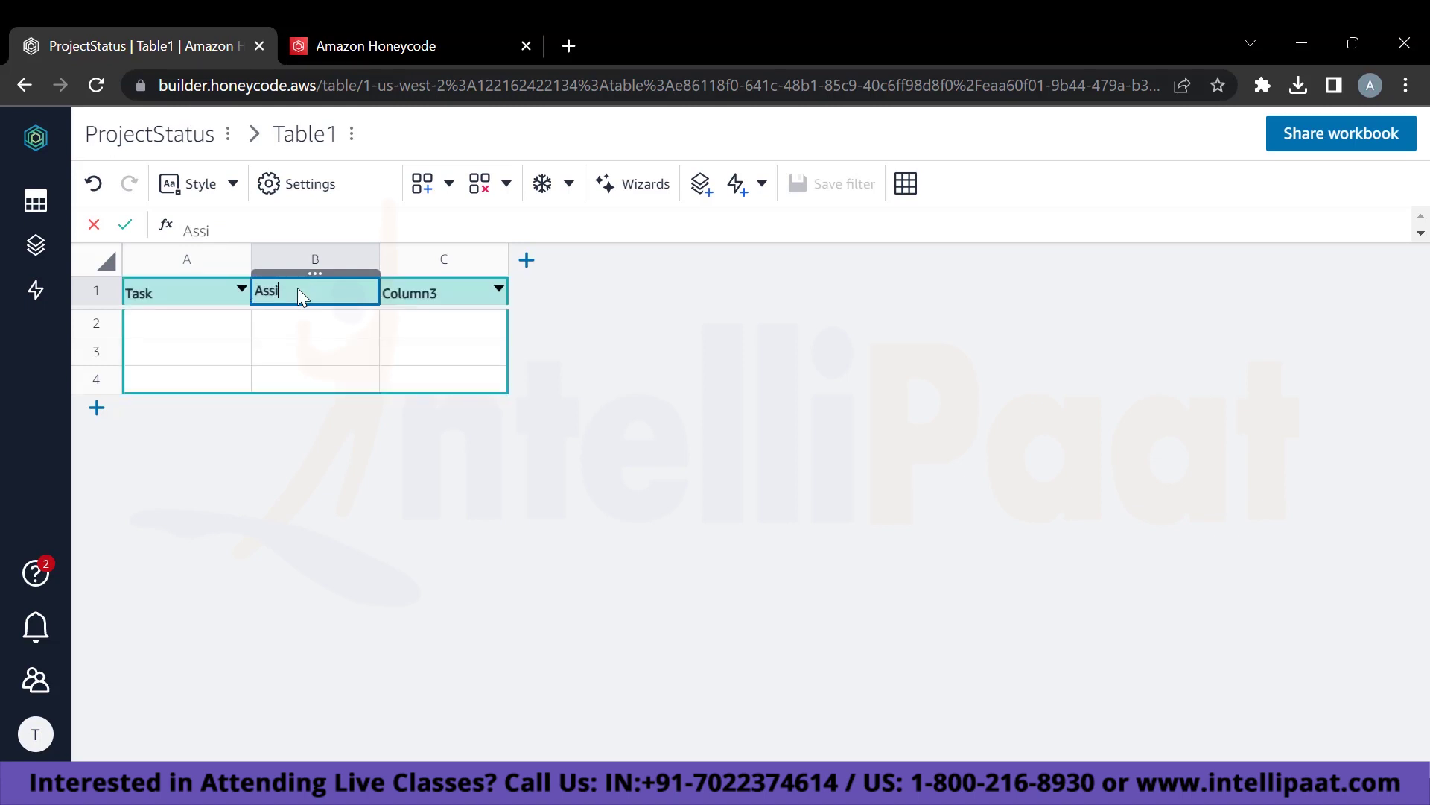
{"action": "type", "text": "gnedTo"}
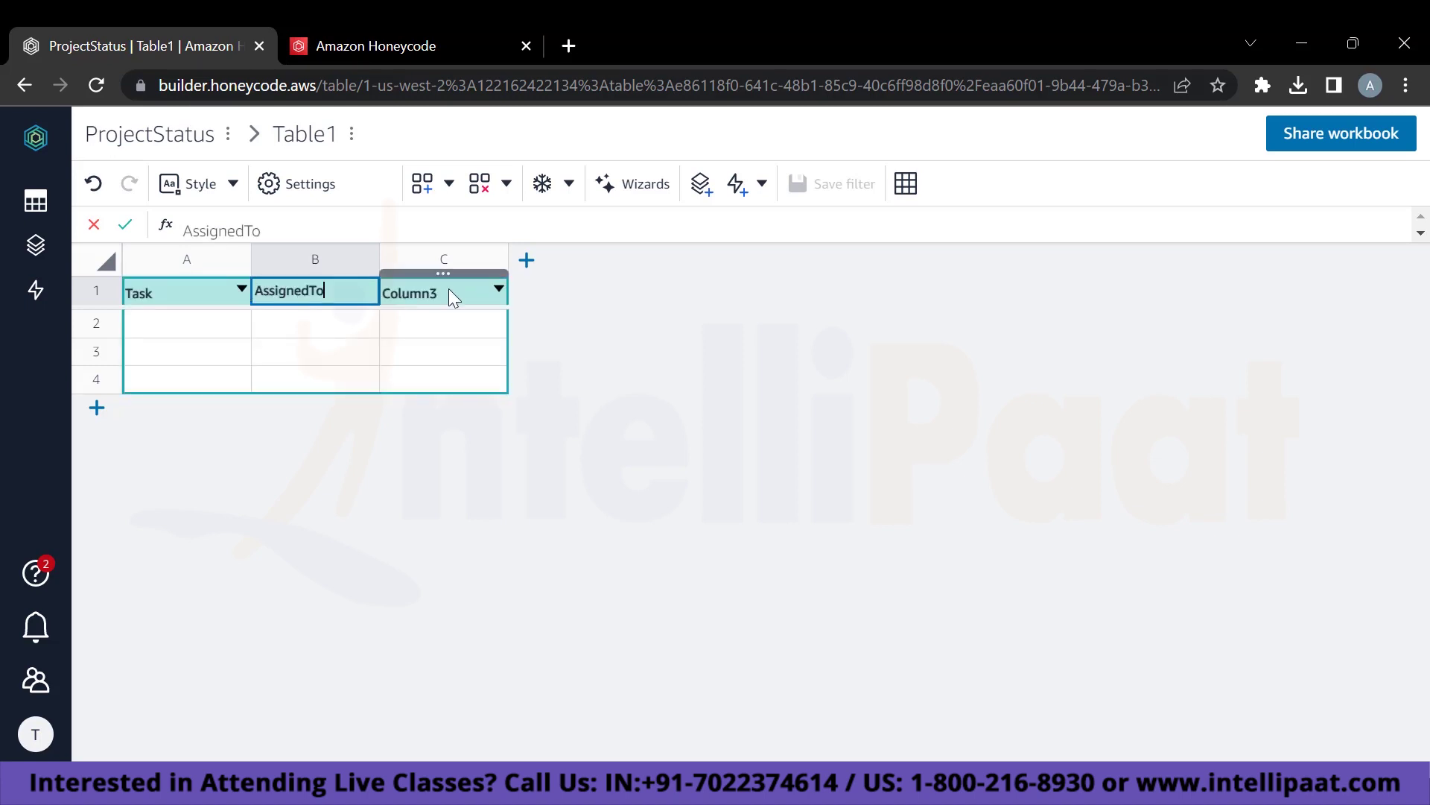
{"action": "left_click", "coordinate": [448, 289]}
{"action": "left_click", "coordinate": [449, 288]}
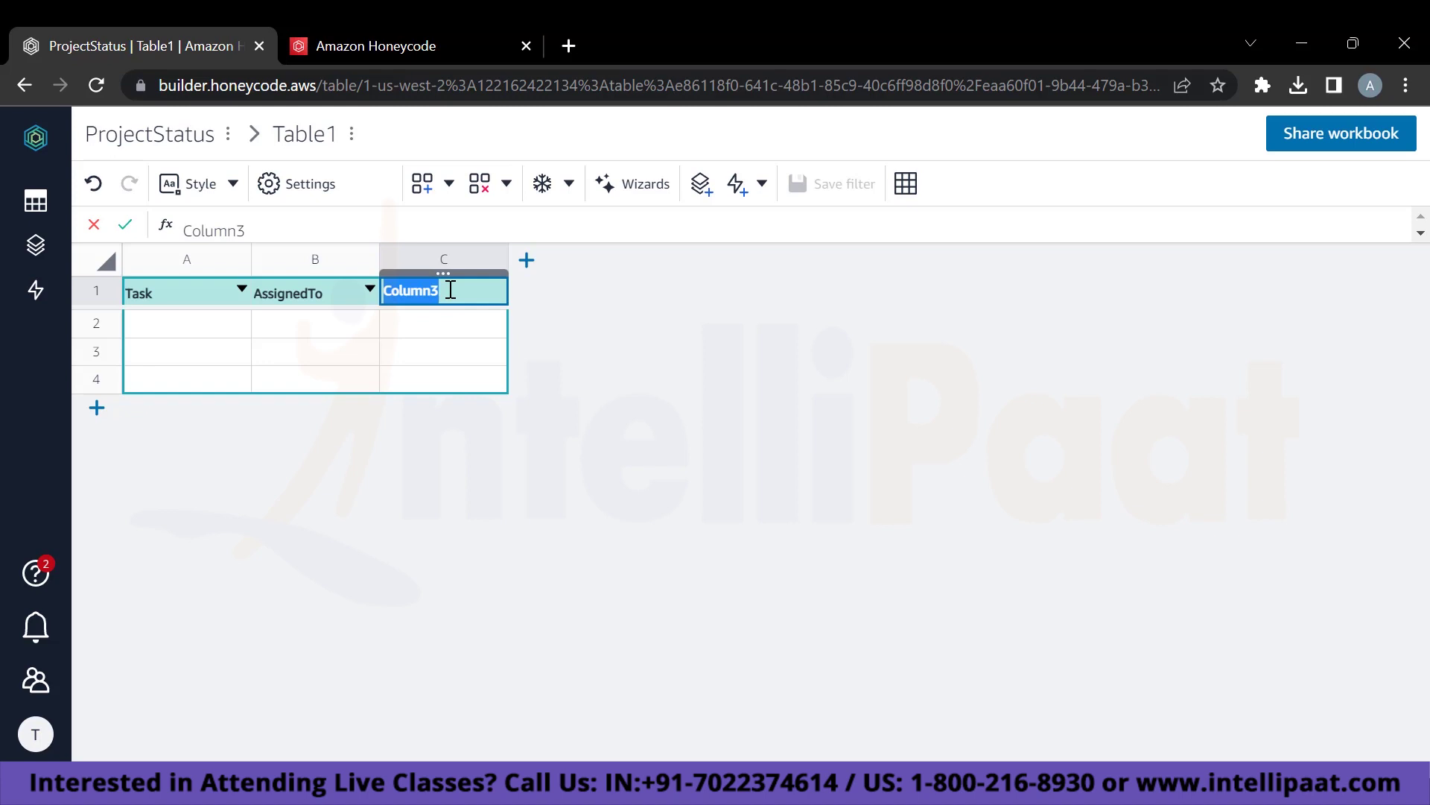
{"action": "type", "text": "Status"}
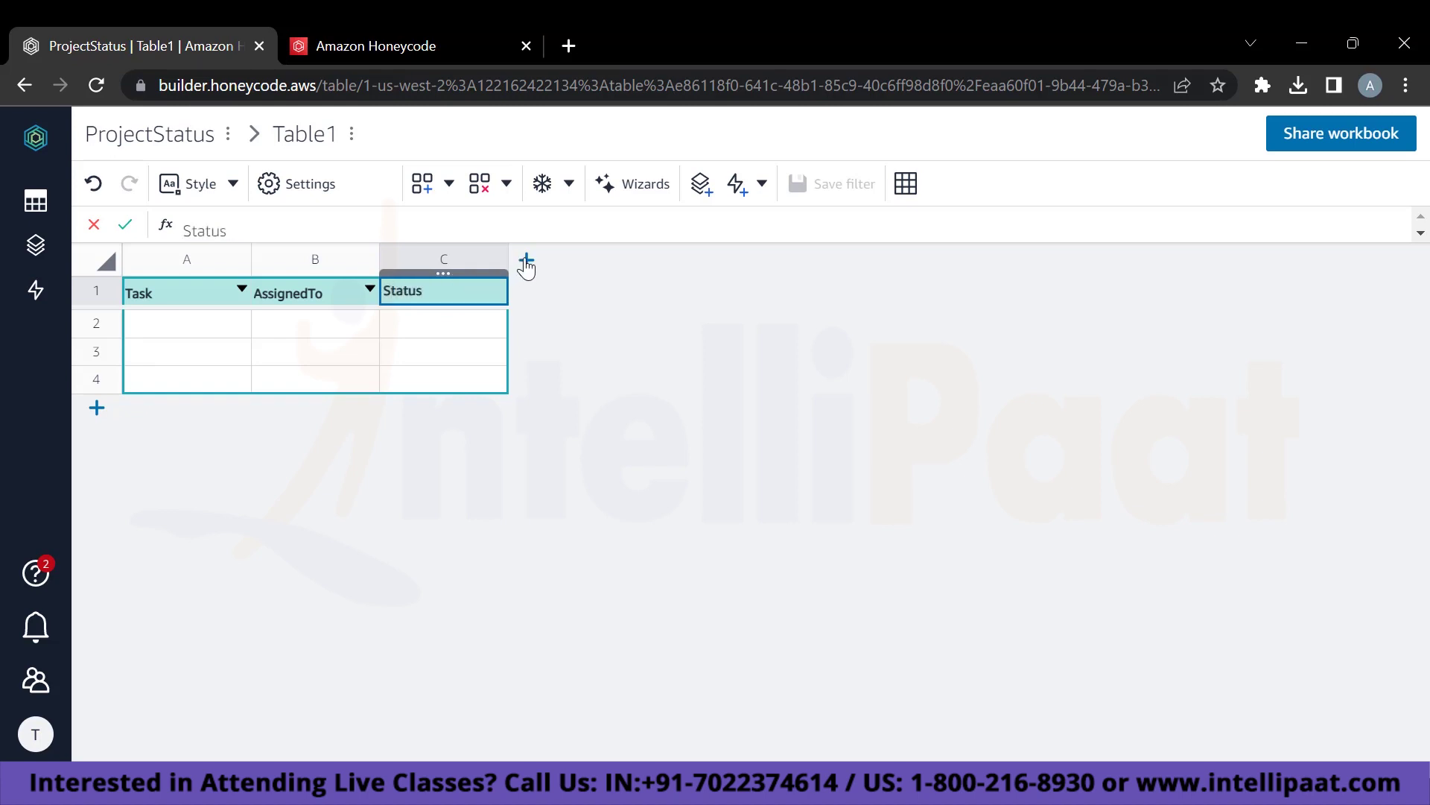
Add two more columns named DueDate and ReportingTo.
{"action": "left_click", "coordinate": [527, 262]}
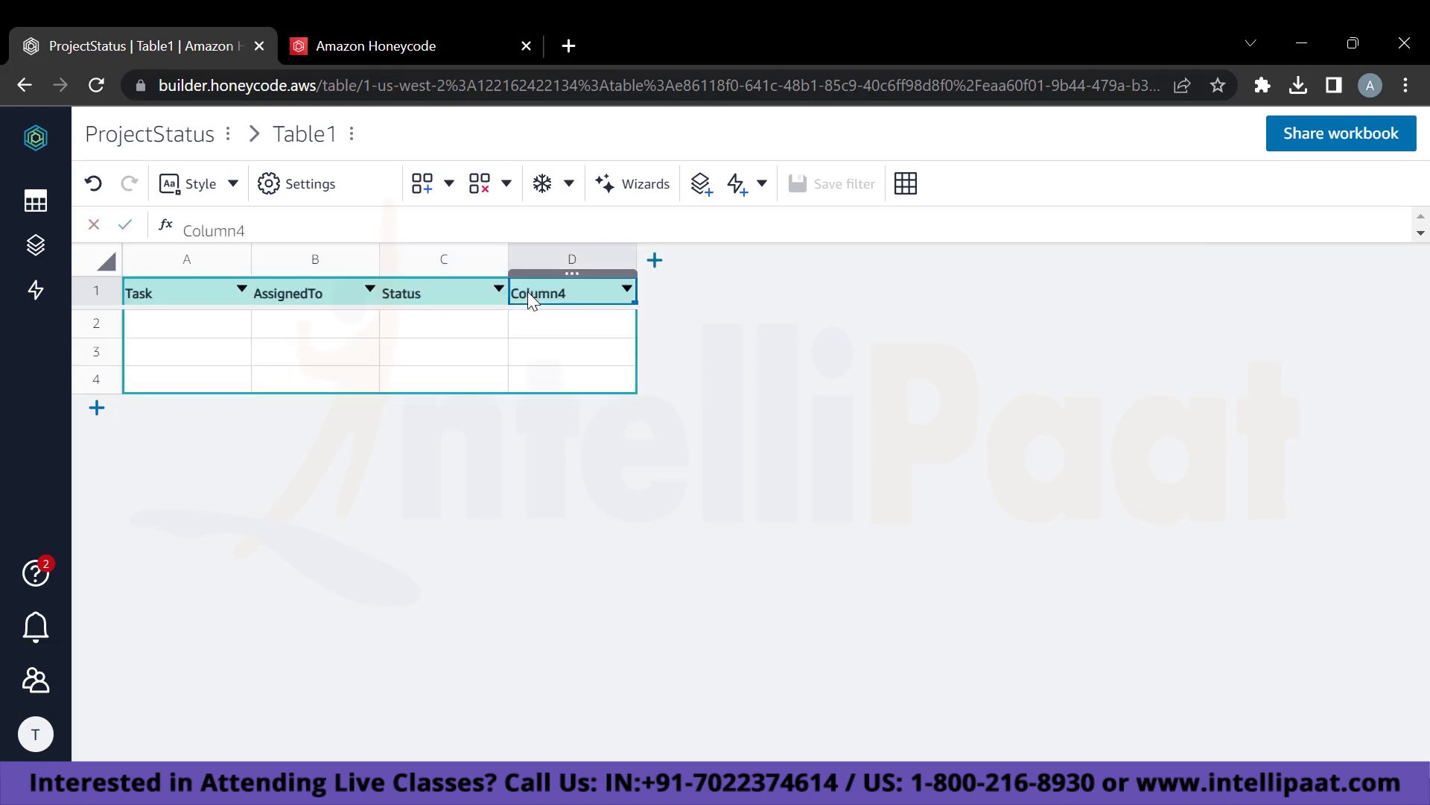
{"action": "left_click", "coordinate": [528, 292]}
{"action": "type", "text": "DueDate"}
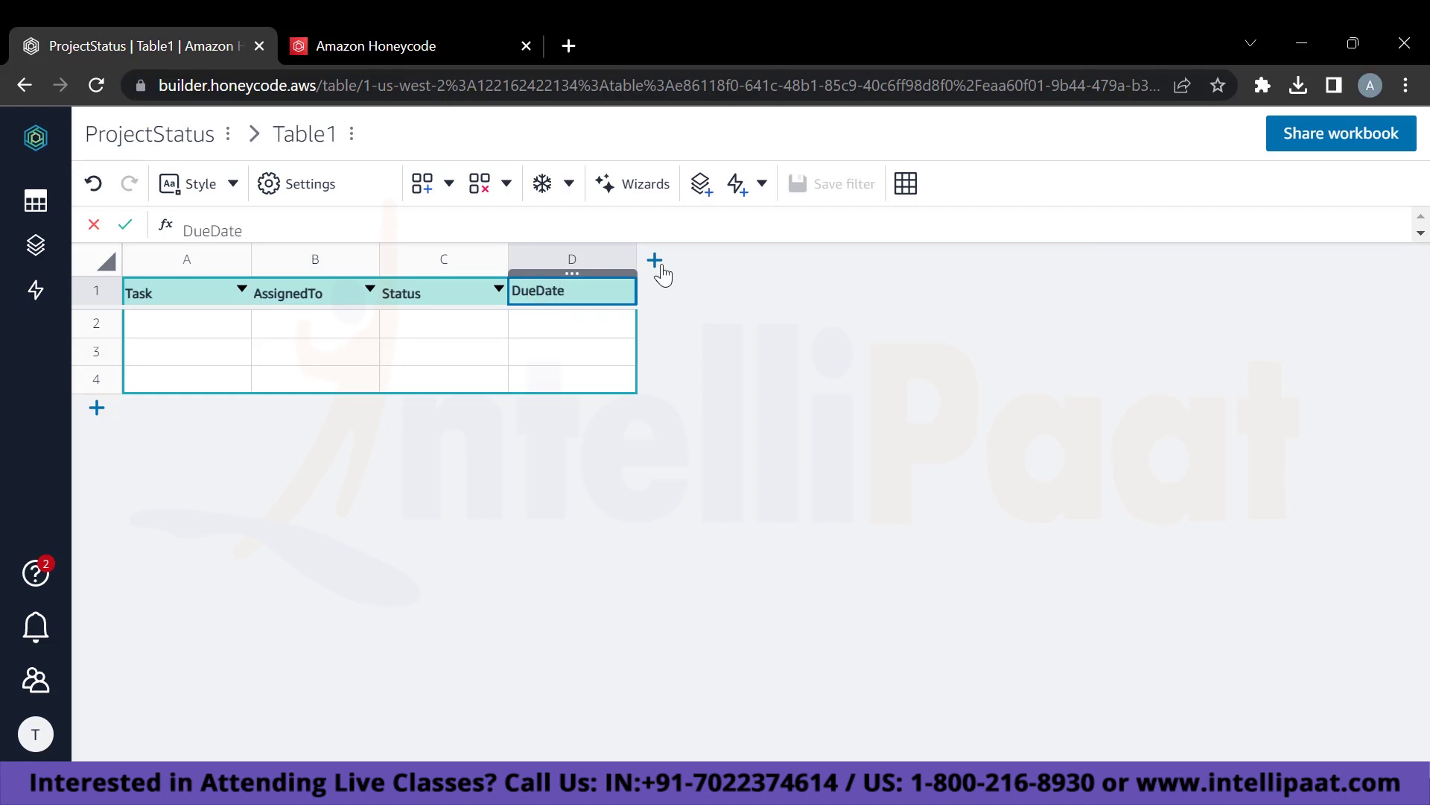
{"action": "left_click", "coordinate": [655, 260]}
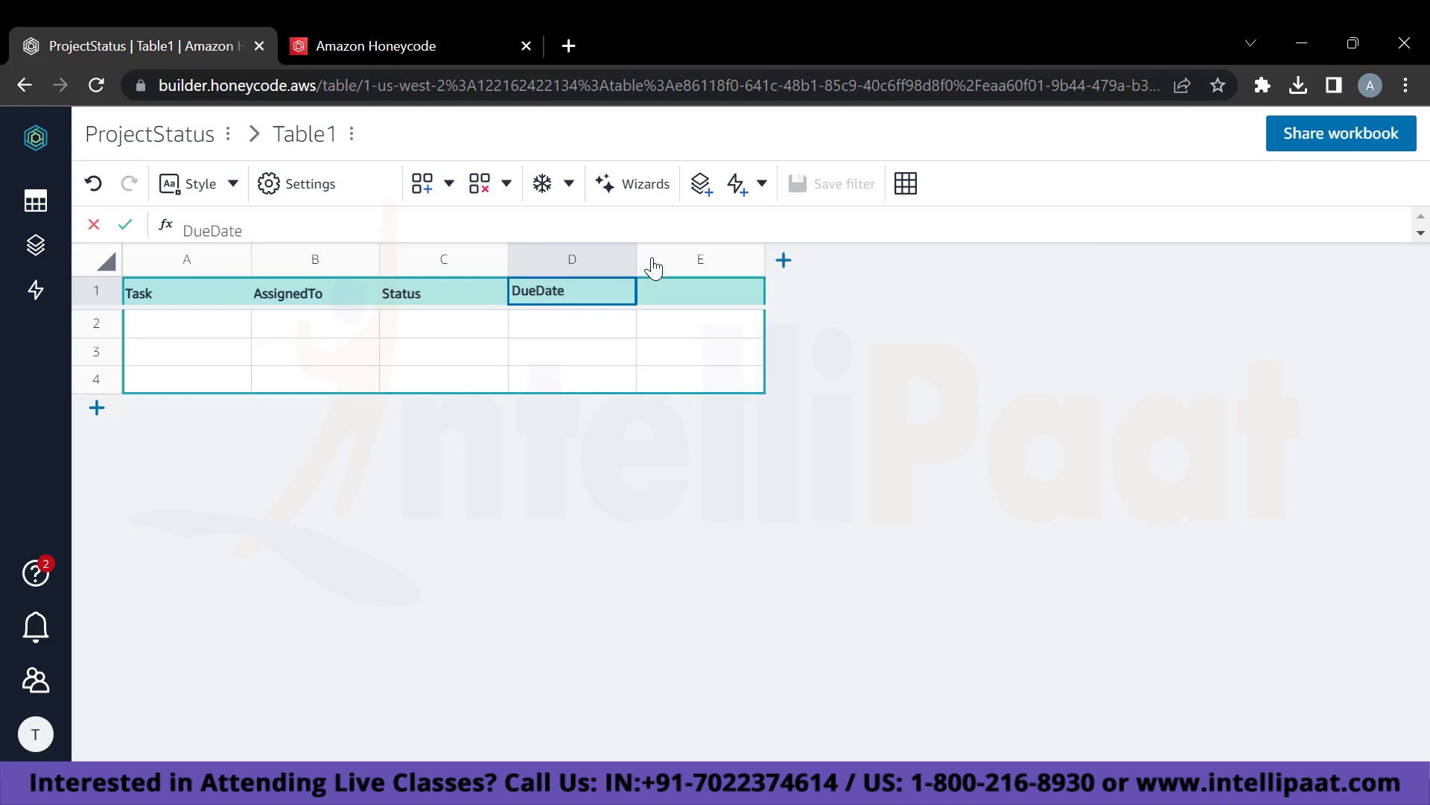
{"action": "left_click", "coordinate": [650, 297]}
{"action": "type", "text": "Rep"}
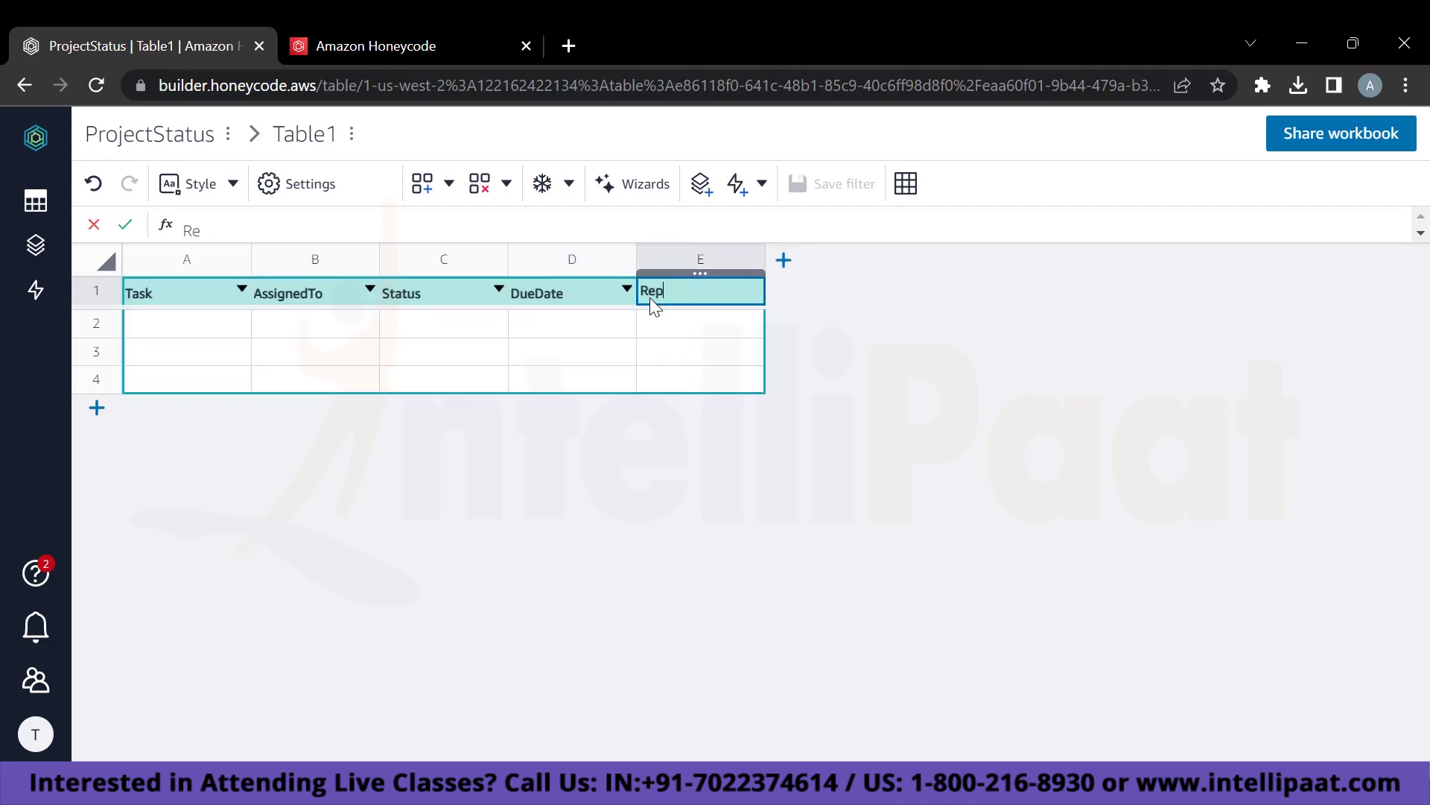
{"action": "type", "text": "ortingTo"}
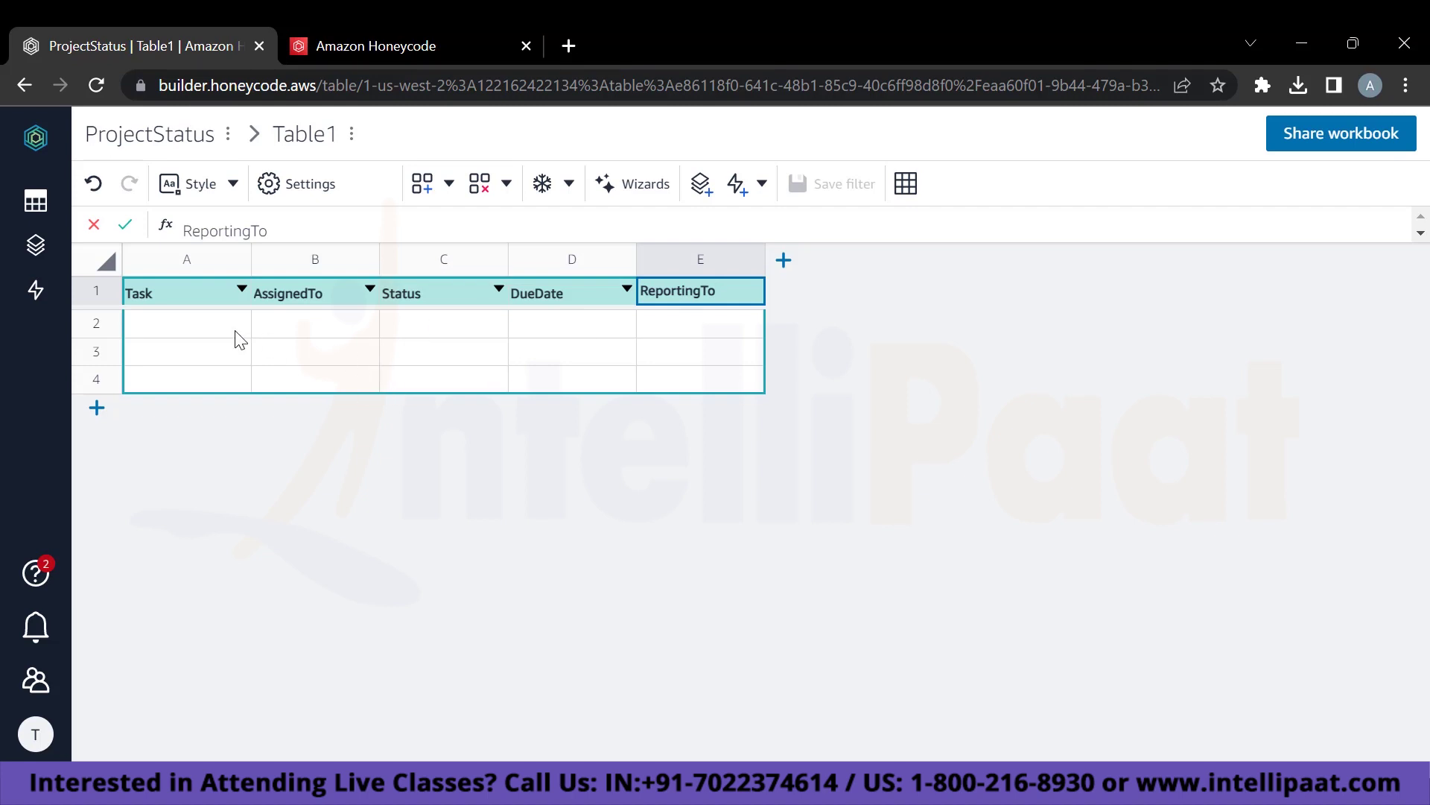
Enter Capital Management and assignee A in row 2, autofitting column A.
{"action": "left_click", "coordinate": [183, 328]}
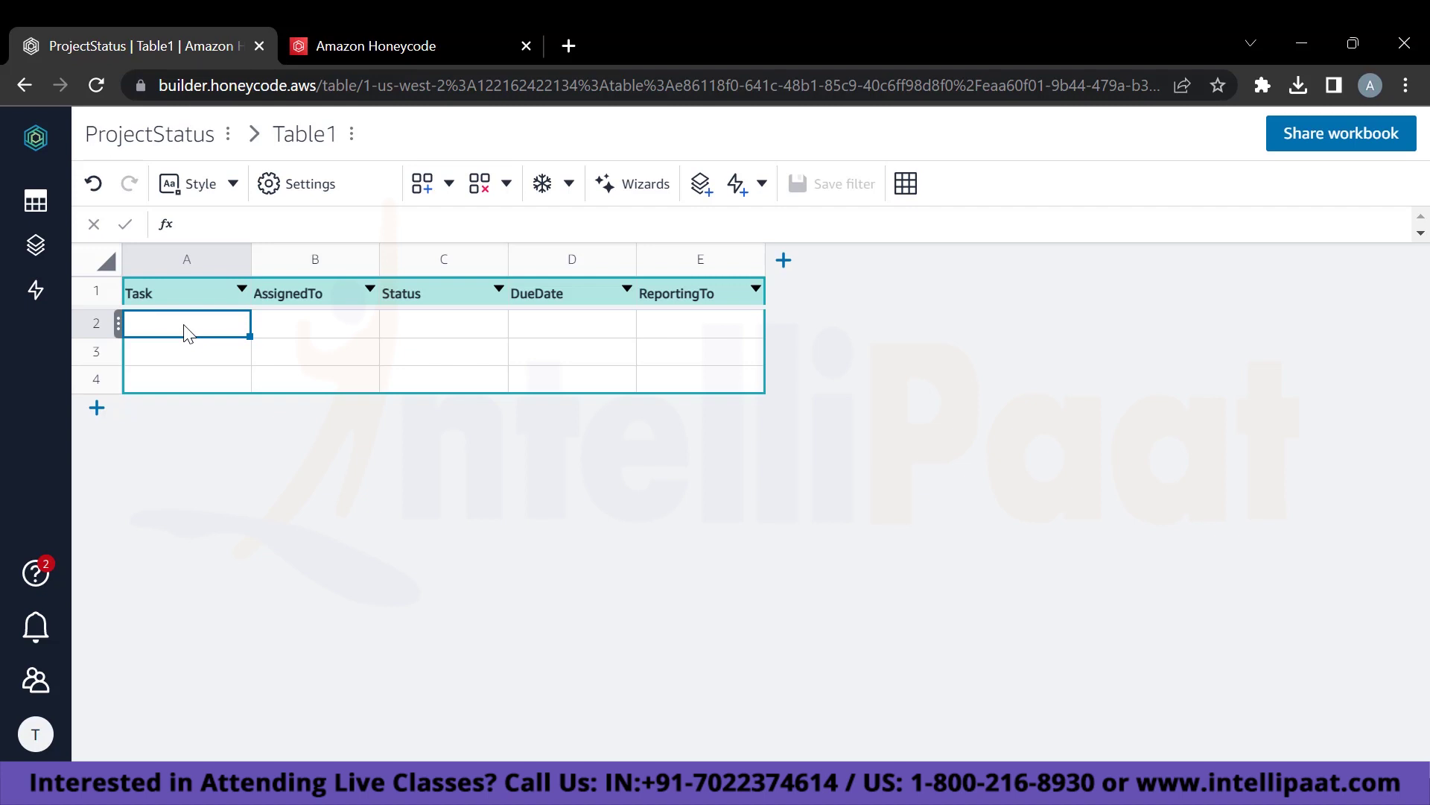
{"action": "type", "text": "Capital Management"}
{"action": "left_click", "coordinate": [275, 328]}
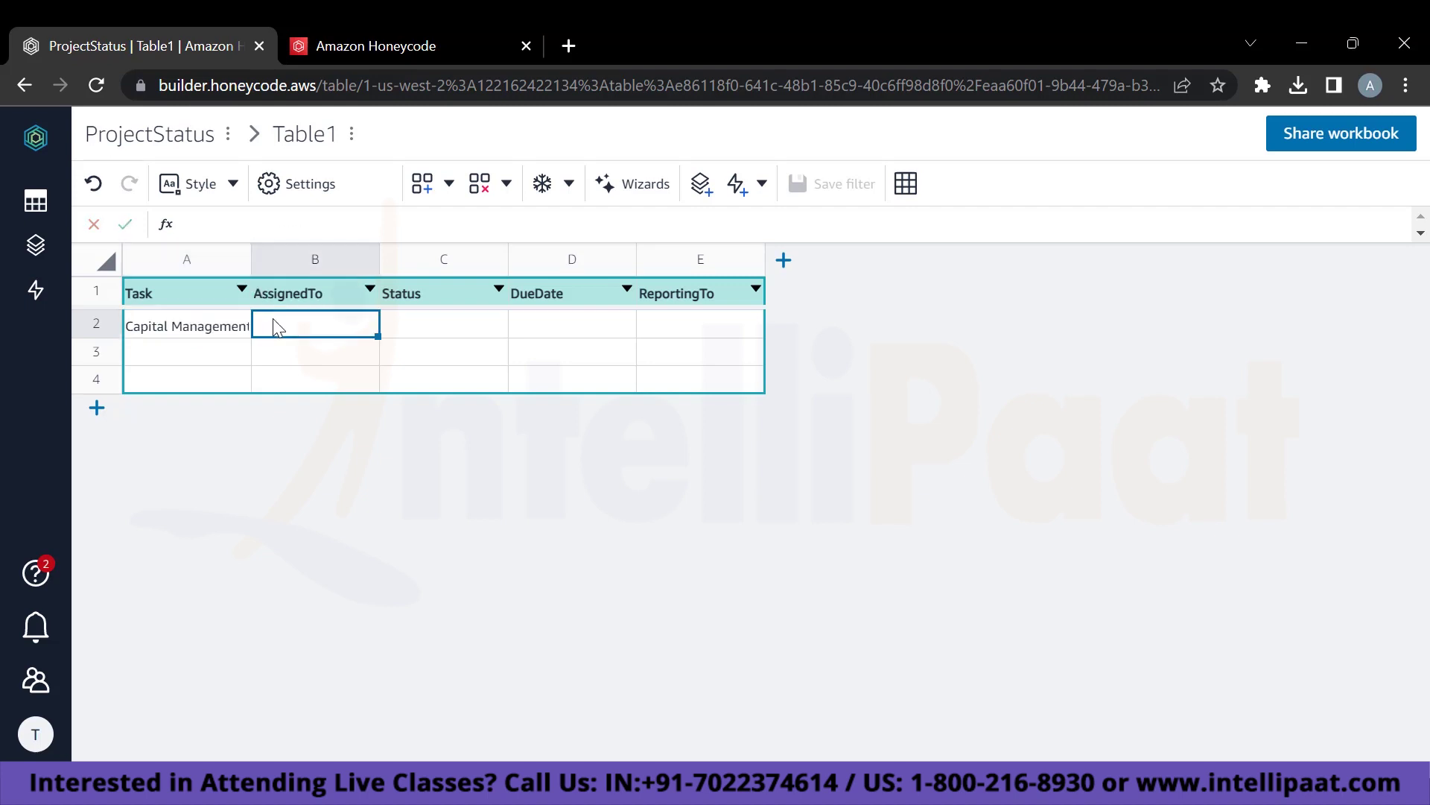
{"action": "double_click", "coordinate": [249, 259]}
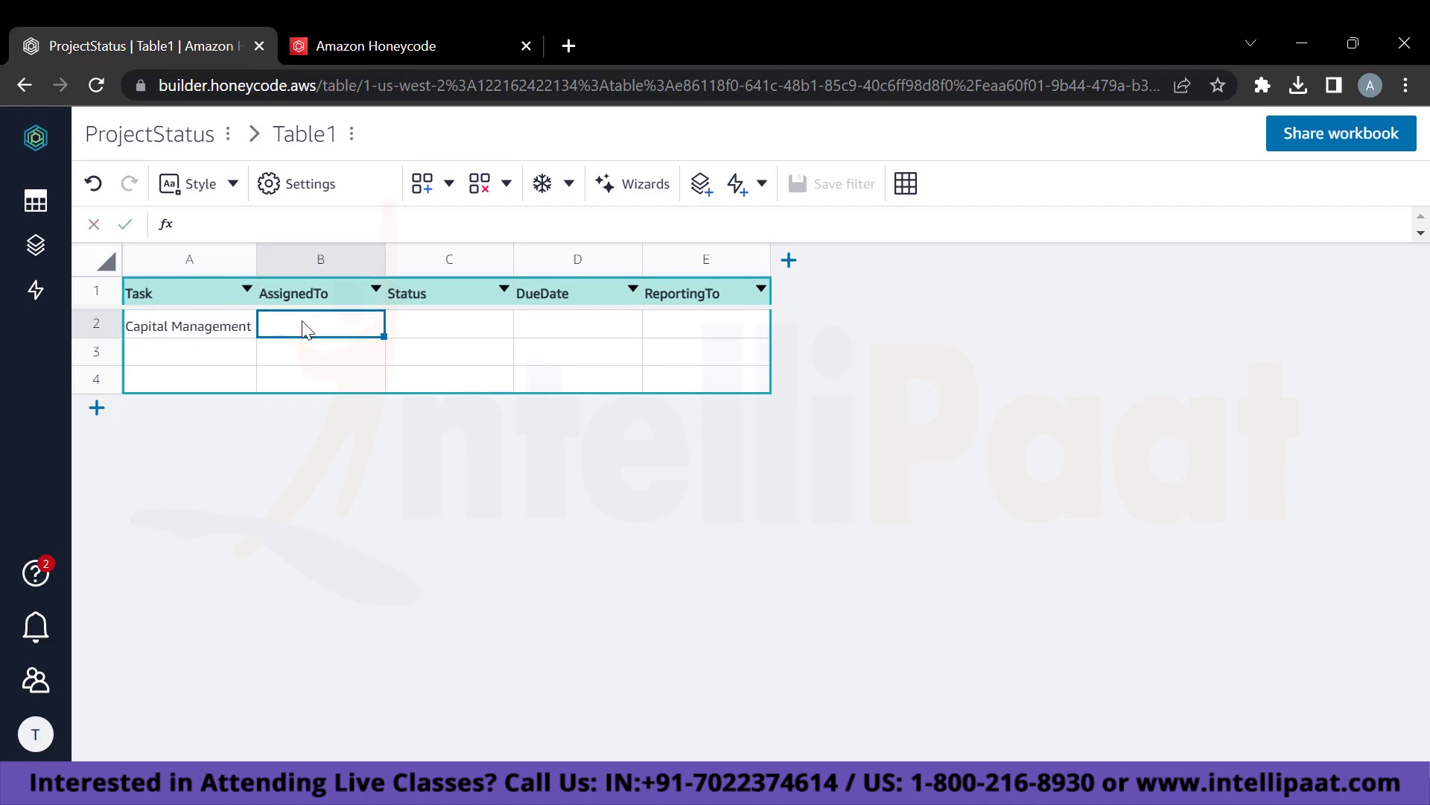
{"action": "type", "text": "A"}
{"action": "left_click", "coordinate": [437, 335]}
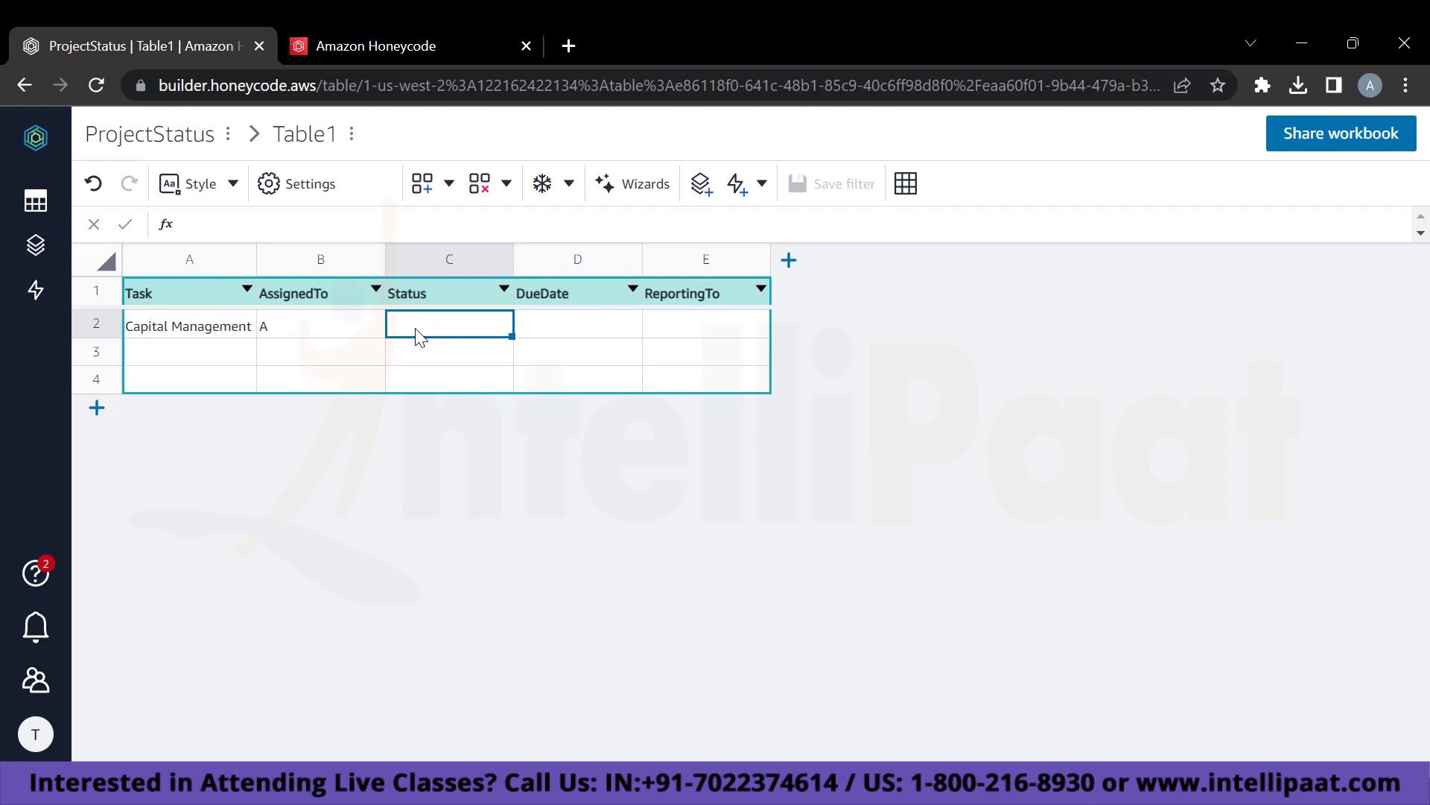
Enter due date 05-Dec-2023 in D2 and ReportingTo value Z in E2.
{"action": "left_click", "coordinate": [547, 333]}
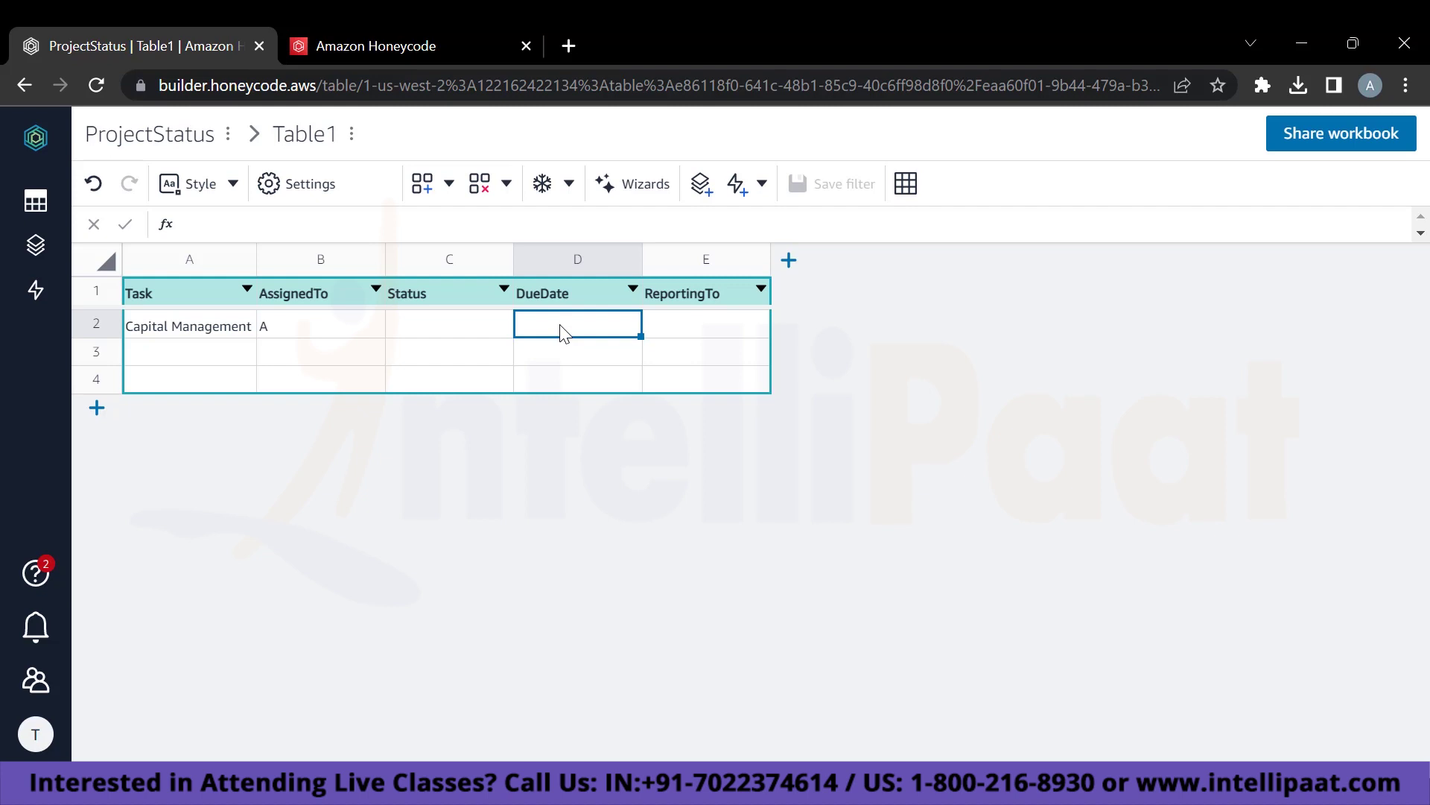
{"action": "double_click", "coordinate": [564, 331]}
{"action": "type", "text": "05-Dec-2023"}
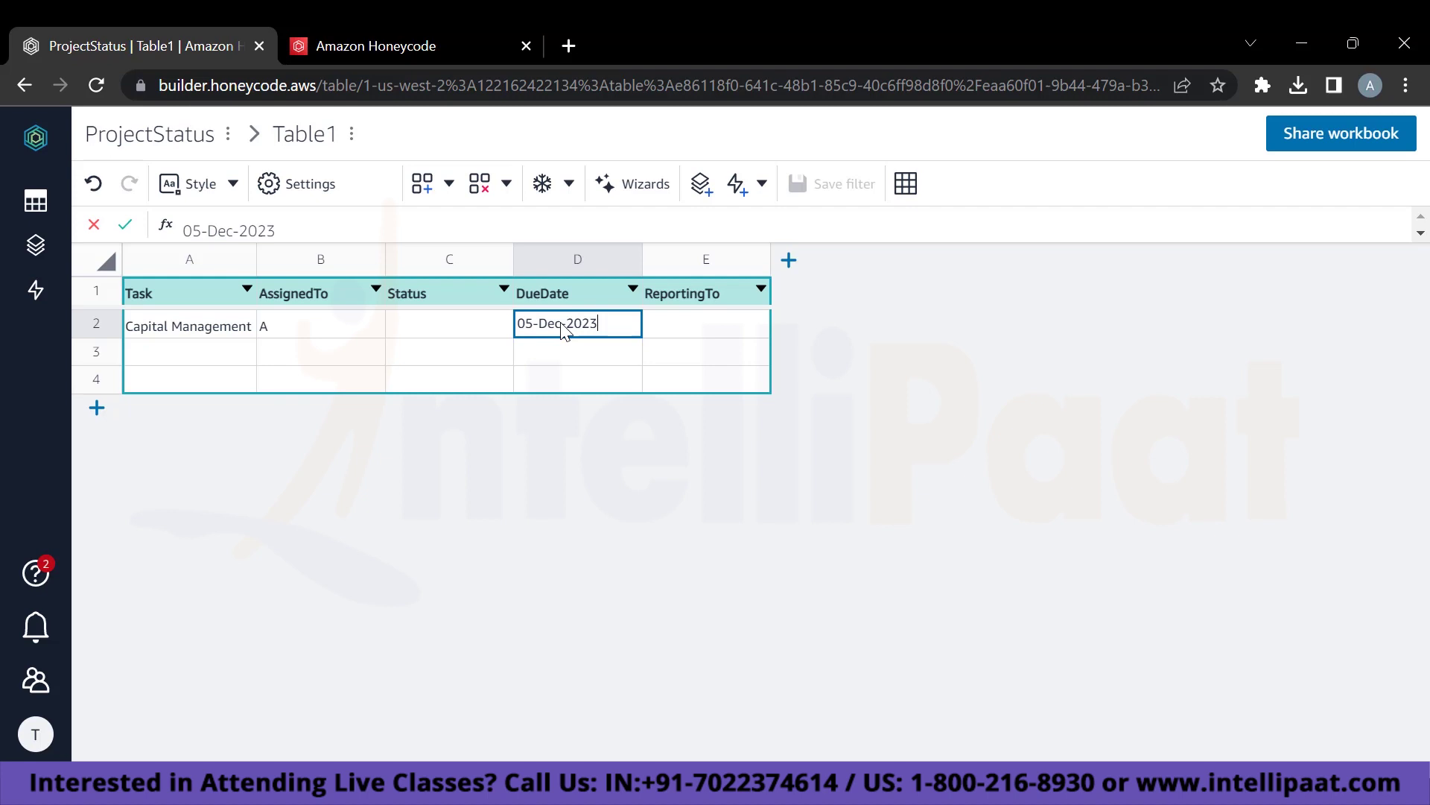
{"action": "left_click", "coordinate": [690, 333]}
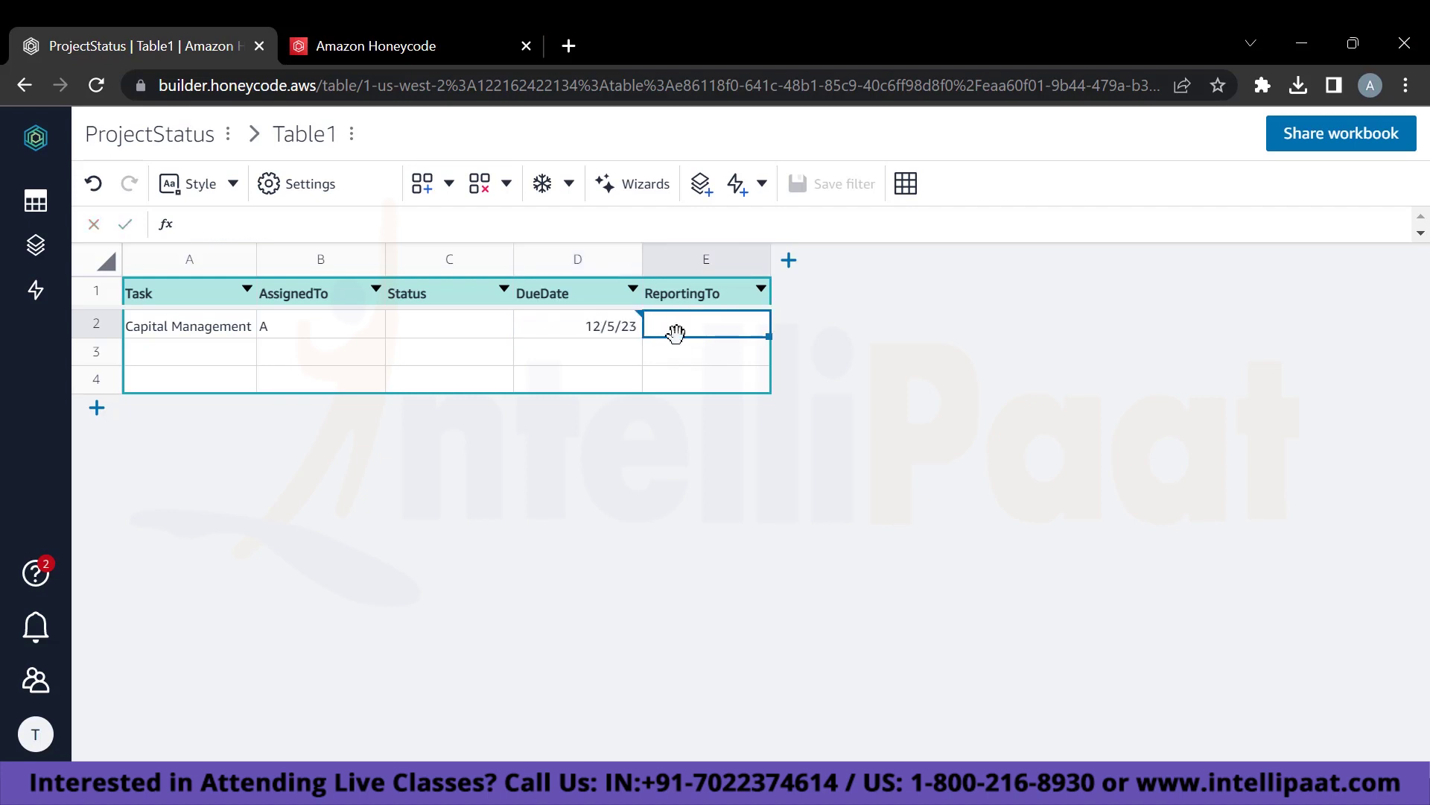
{"action": "type", "text": "Z"}
{"action": "key", "text": "Return"}
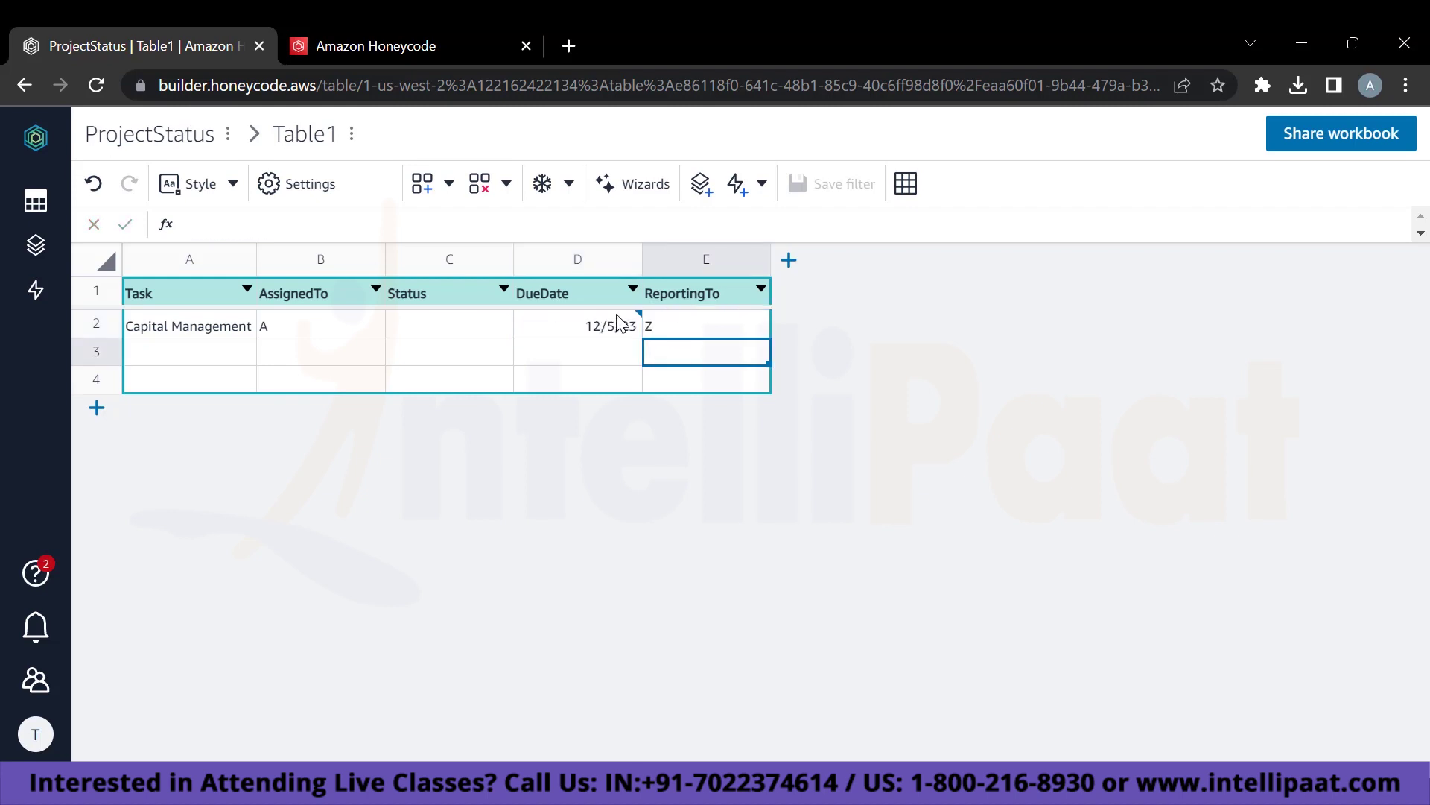
Convert D2 to a real date and enter 12/7/23 as the due date in D3.
{"action": "left_click", "coordinate": [616, 330]}
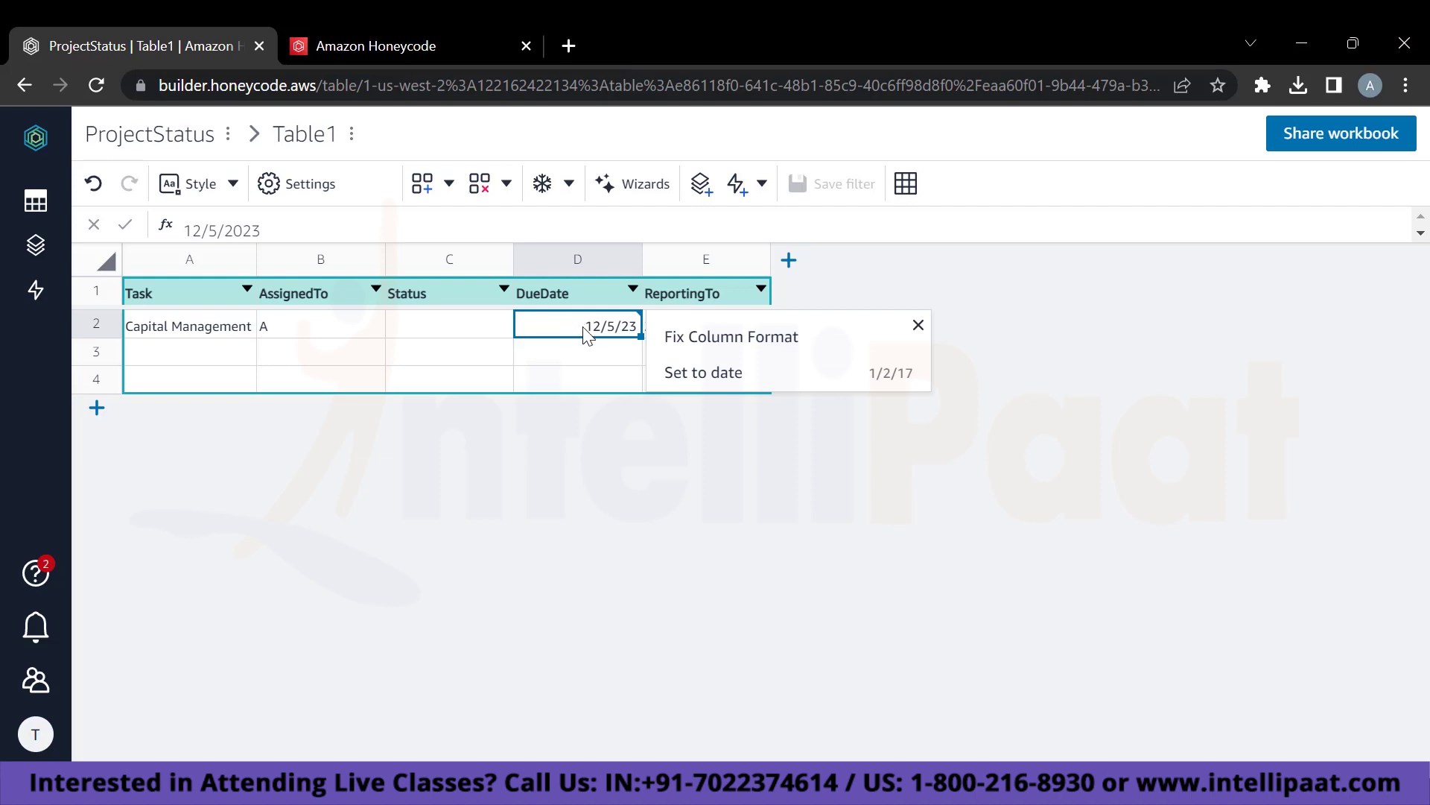
{"action": "left_click", "coordinate": [708, 374]}
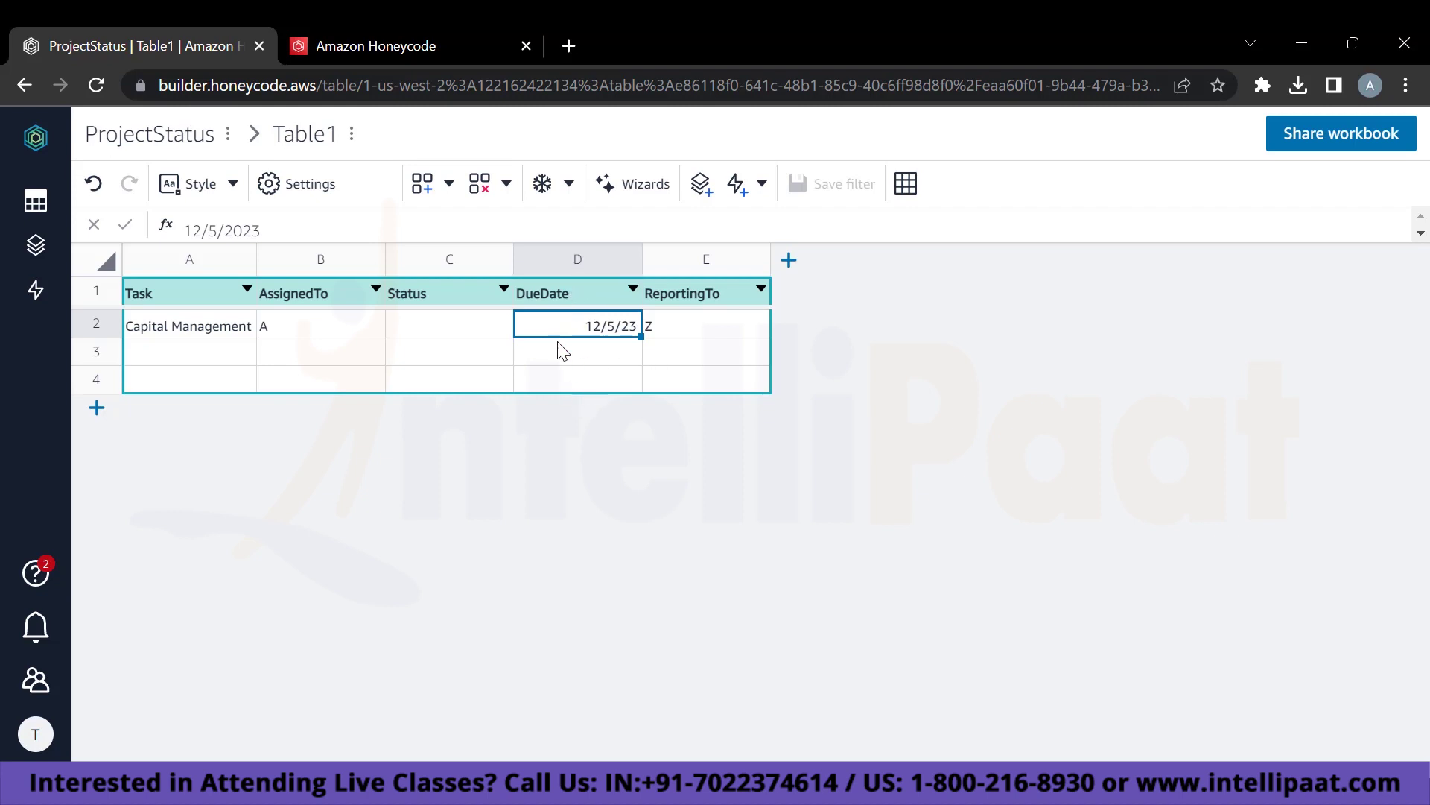
{"action": "left_click", "coordinate": [575, 362]}
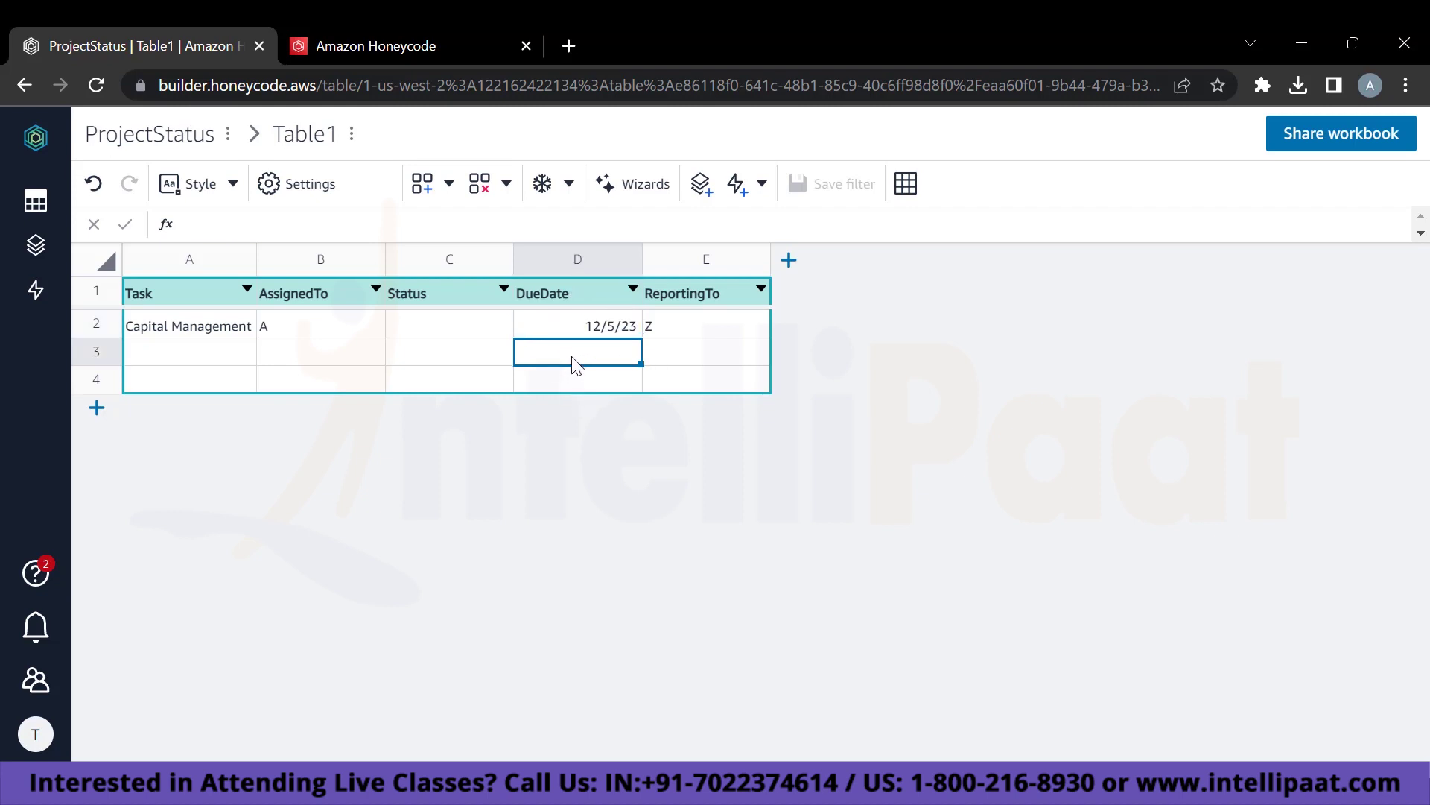
{"action": "type", "text": "12/"}
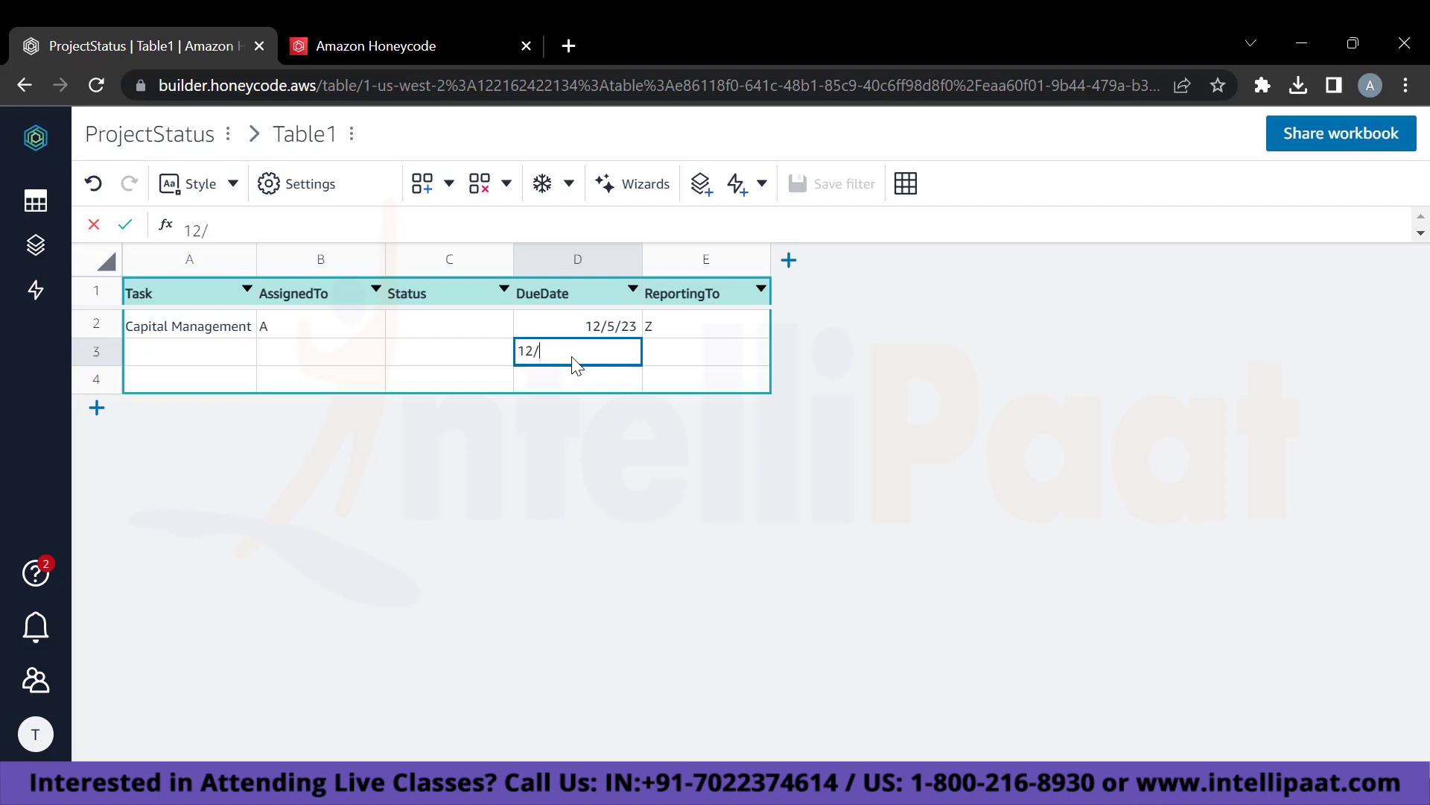
{"action": "type", "text": "6"}
{"action": "key", "text": "BackSpace"}
{"action": "type", "text": "7/23"}
{"action": "key", "text": "Return"}
{"action": "key", "text": "Up"}
{"action": "key", "text": "Up"}
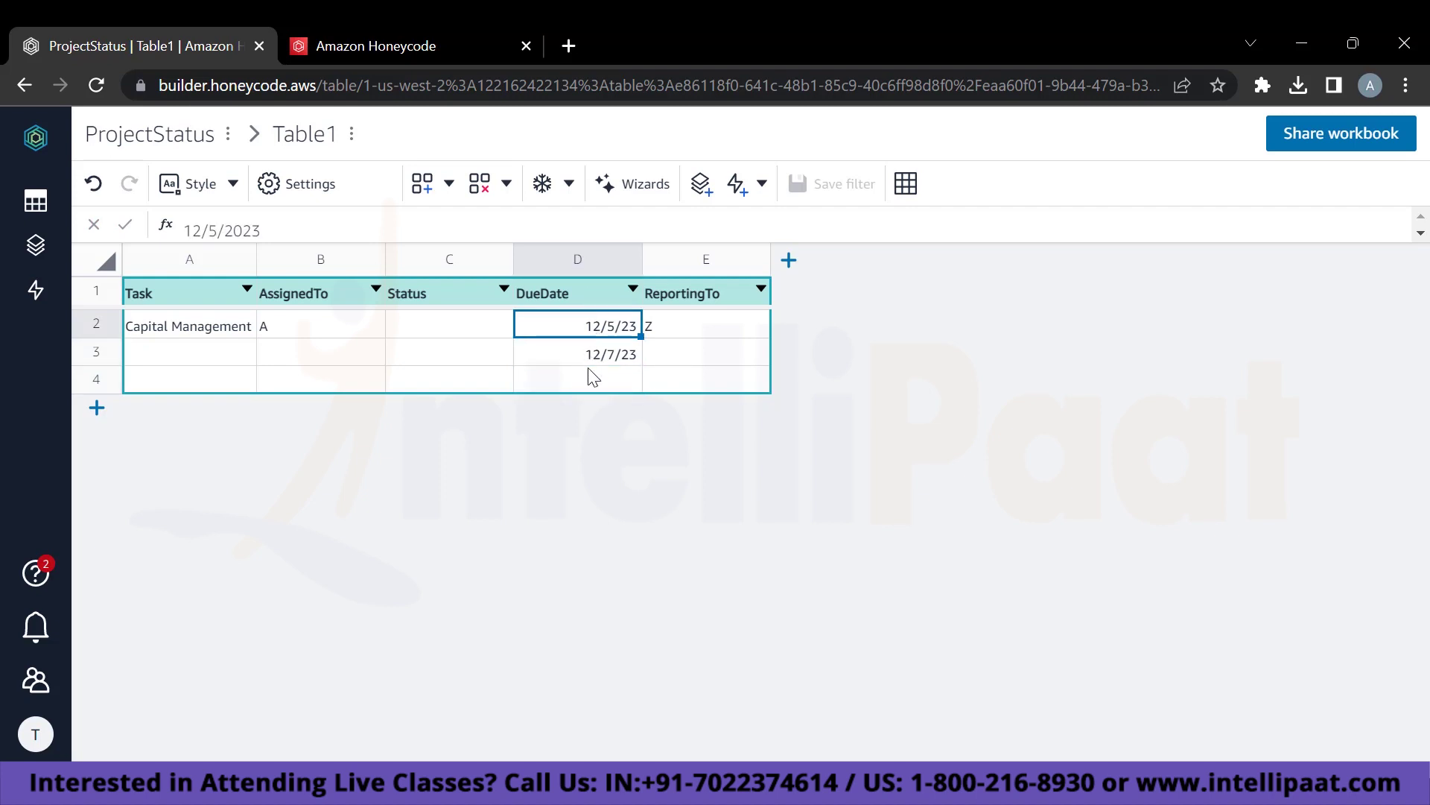
{"action": "left_click", "coordinate": [592, 377]}
{"action": "left_click", "coordinate": [594, 333]}
Open the DueDate column's properties and close them without changes.
{"action": "key", "text": "Down"}
{"action": "left_click", "coordinate": [583, 296]}
{"action": "left_click", "coordinate": [573, 270]}
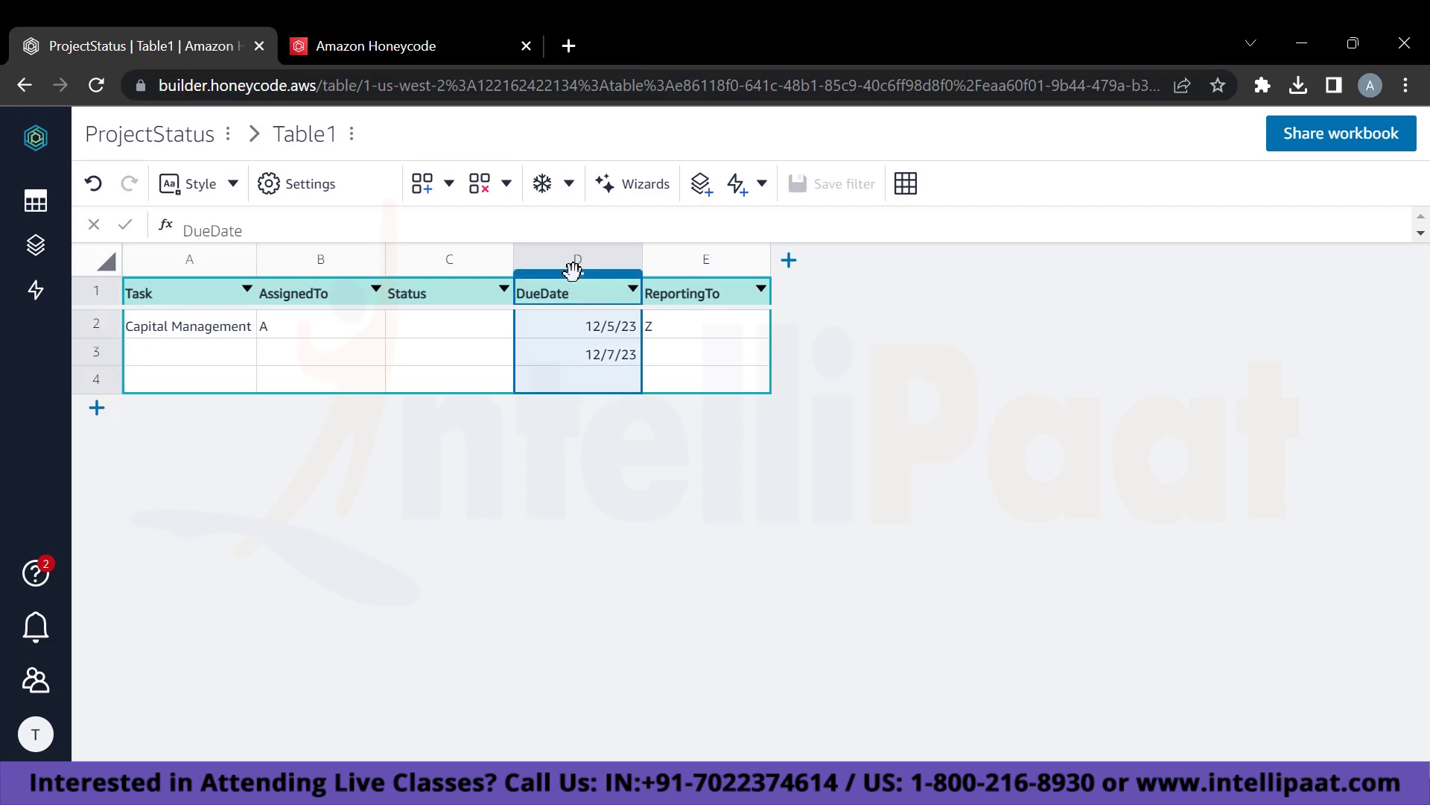
{"action": "right_click", "coordinate": [568, 270]}
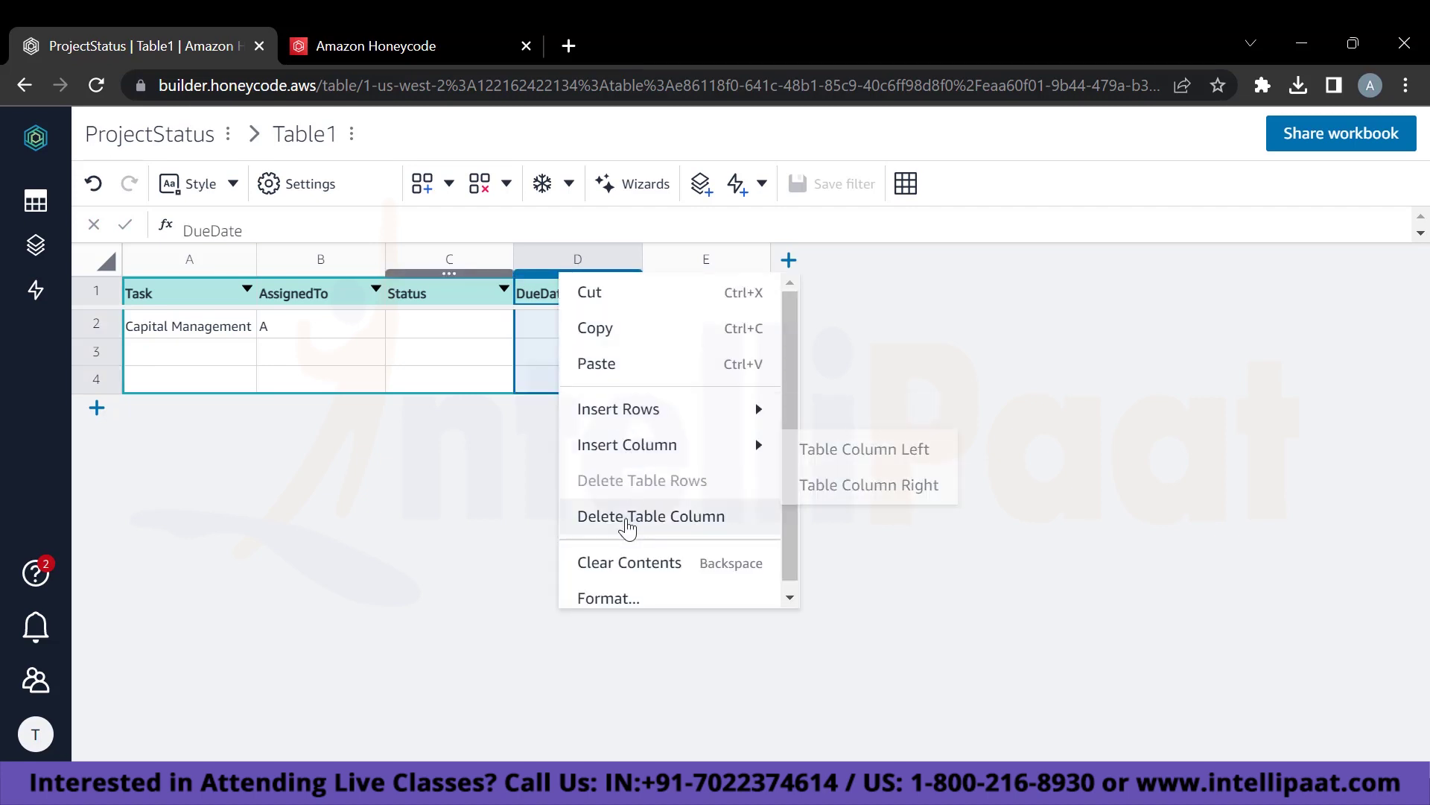
{"action": "left_click", "coordinate": [622, 599]}
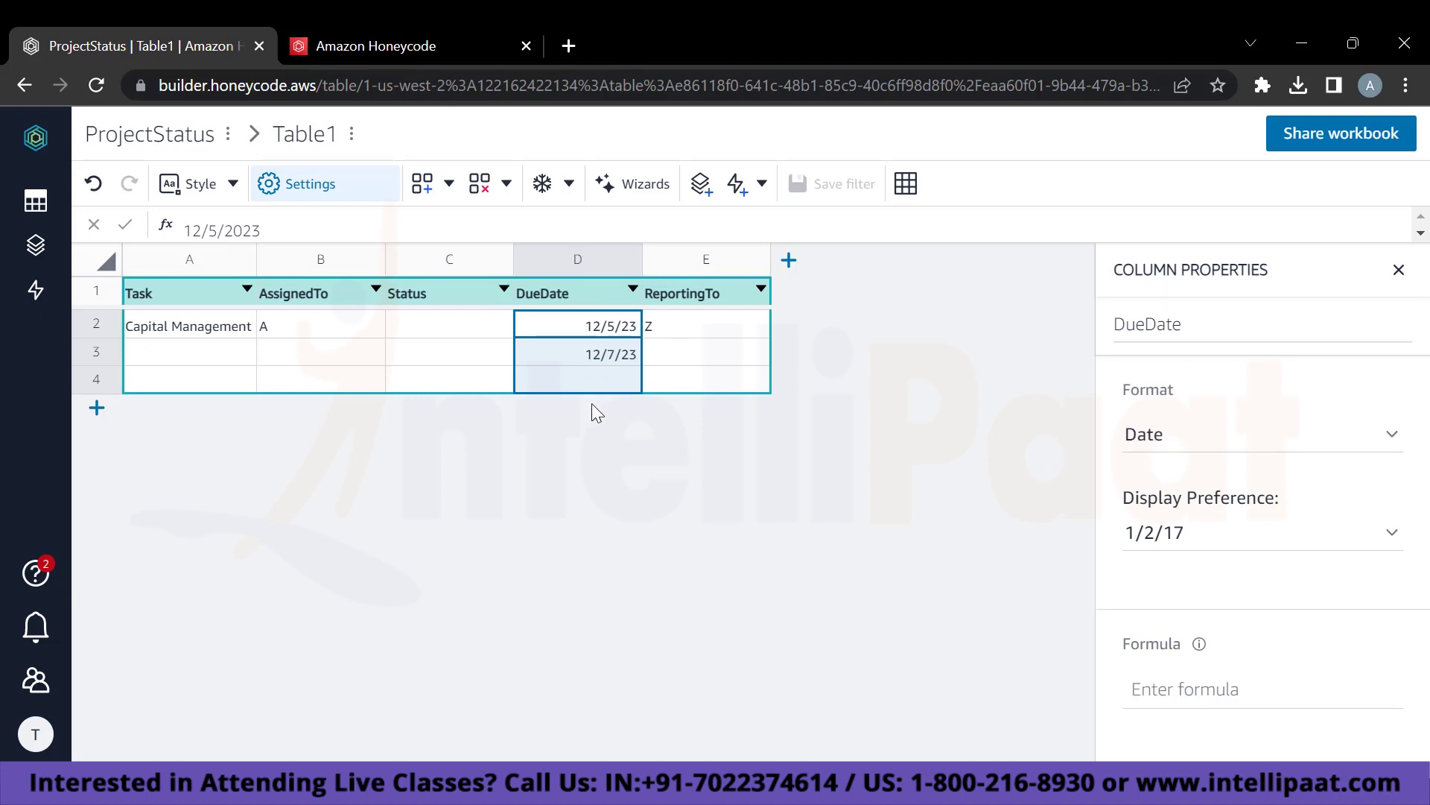
{"action": "left_click", "coordinate": [1398, 269]}
Set the Status column's format to Rowlink & picklist and open its Source list.
{"action": "left_click", "coordinate": [429, 261]}
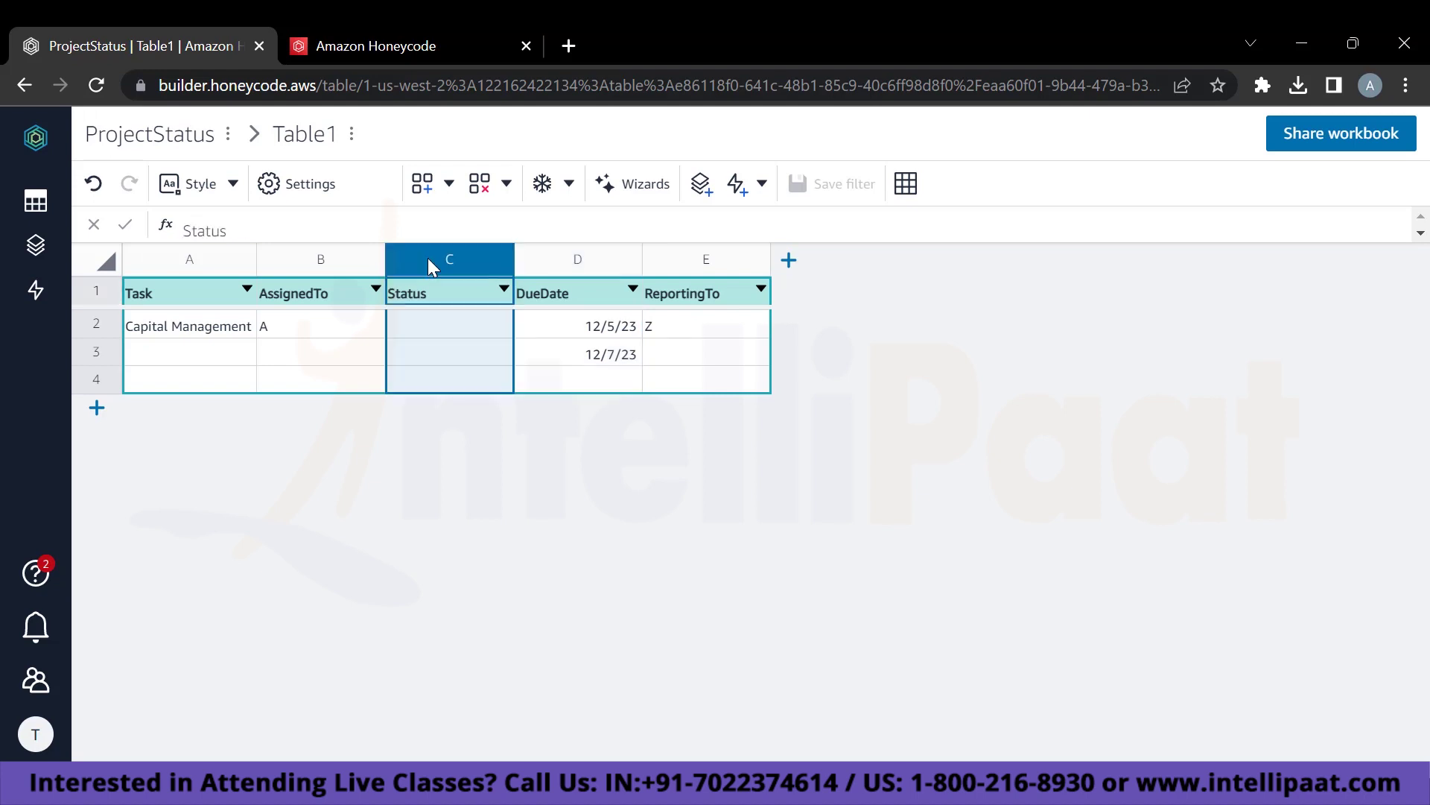
{"action": "right_click", "coordinate": [428, 259]}
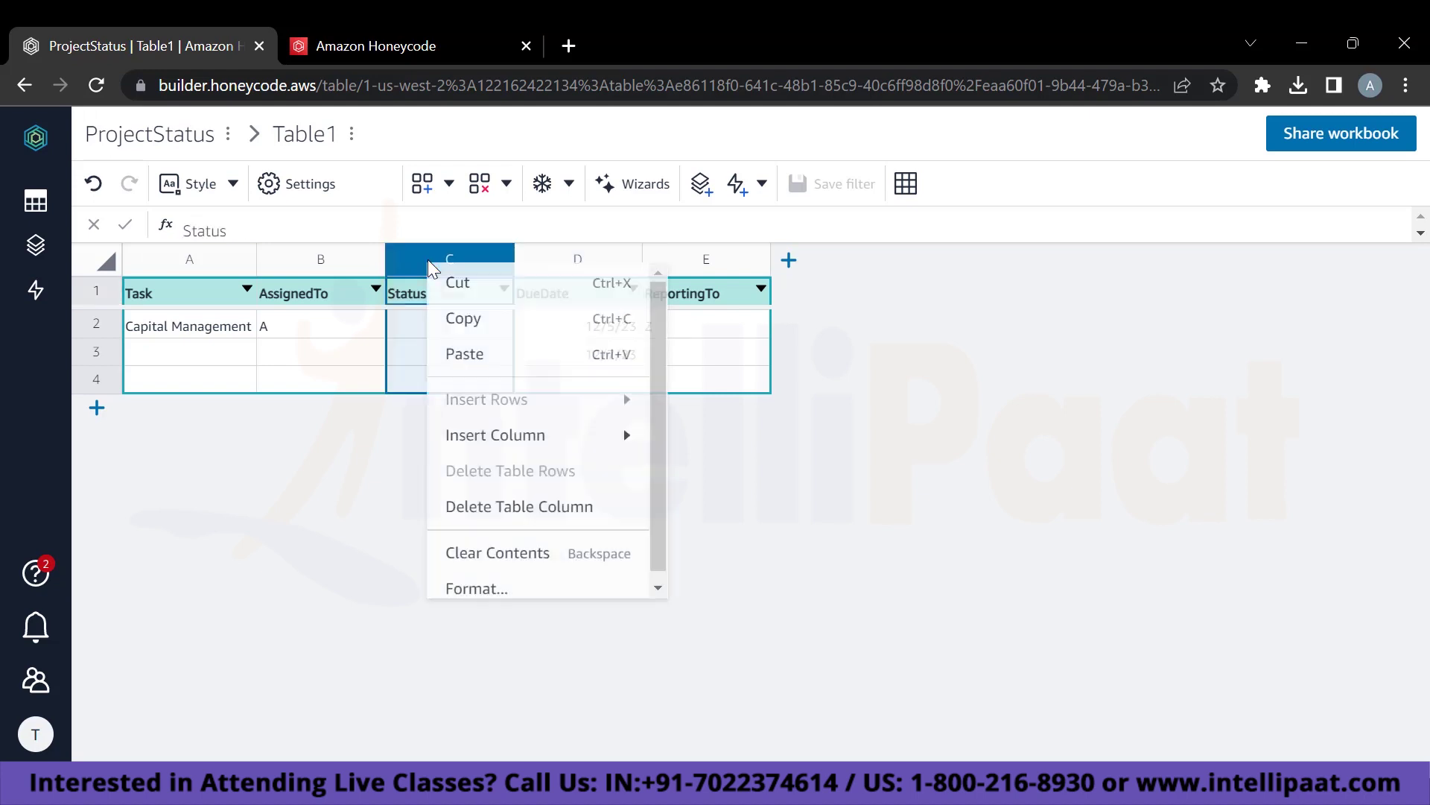
{"action": "left_click", "coordinate": [477, 589]}
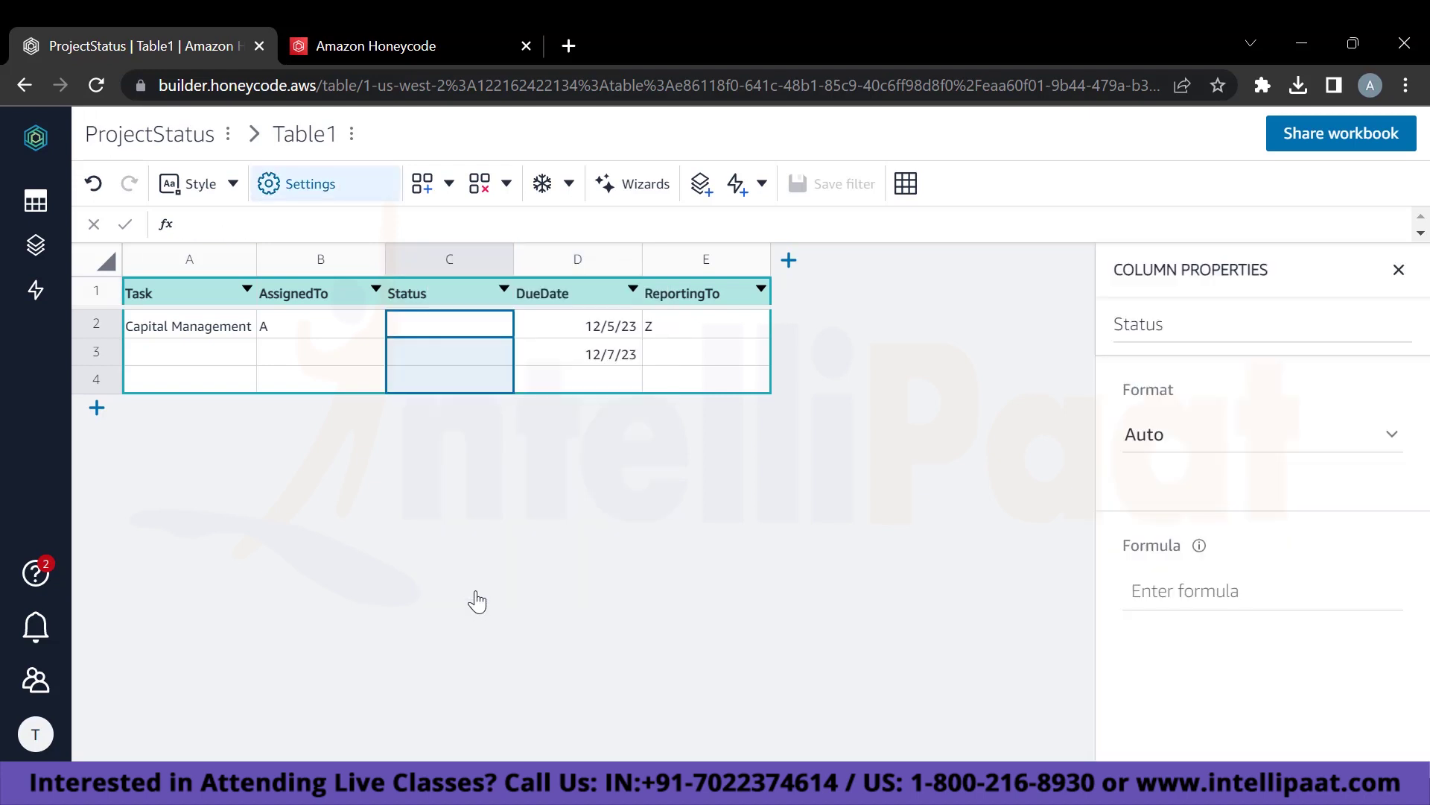
{"action": "left_click", "coordinate": [1186, 445]}
{"action": "scroll", "coordinate": [1203, 555], "scroll_direction": "down", "scroll_amount": 1}
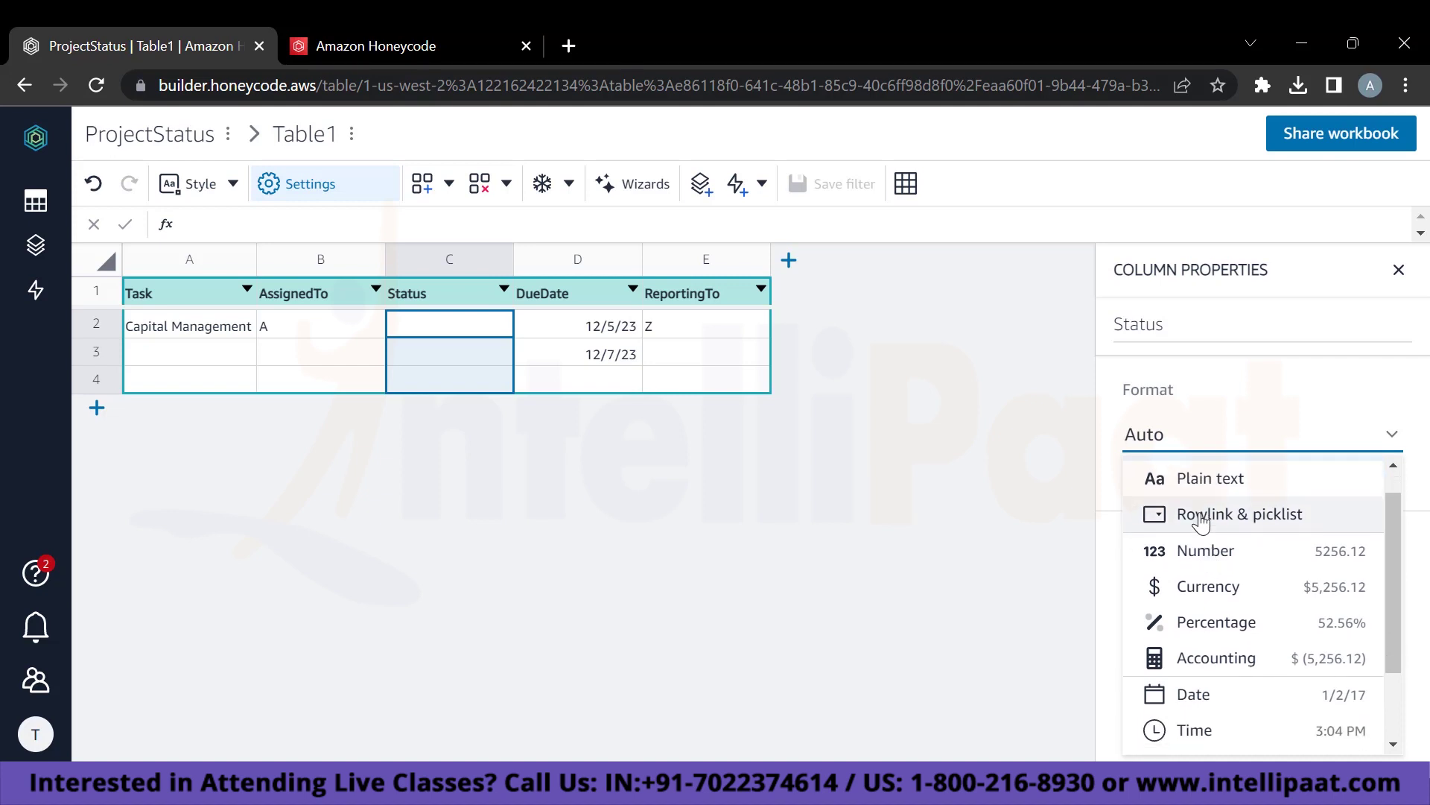
{"action": "left_click", "coordinate": [1195, 521]}
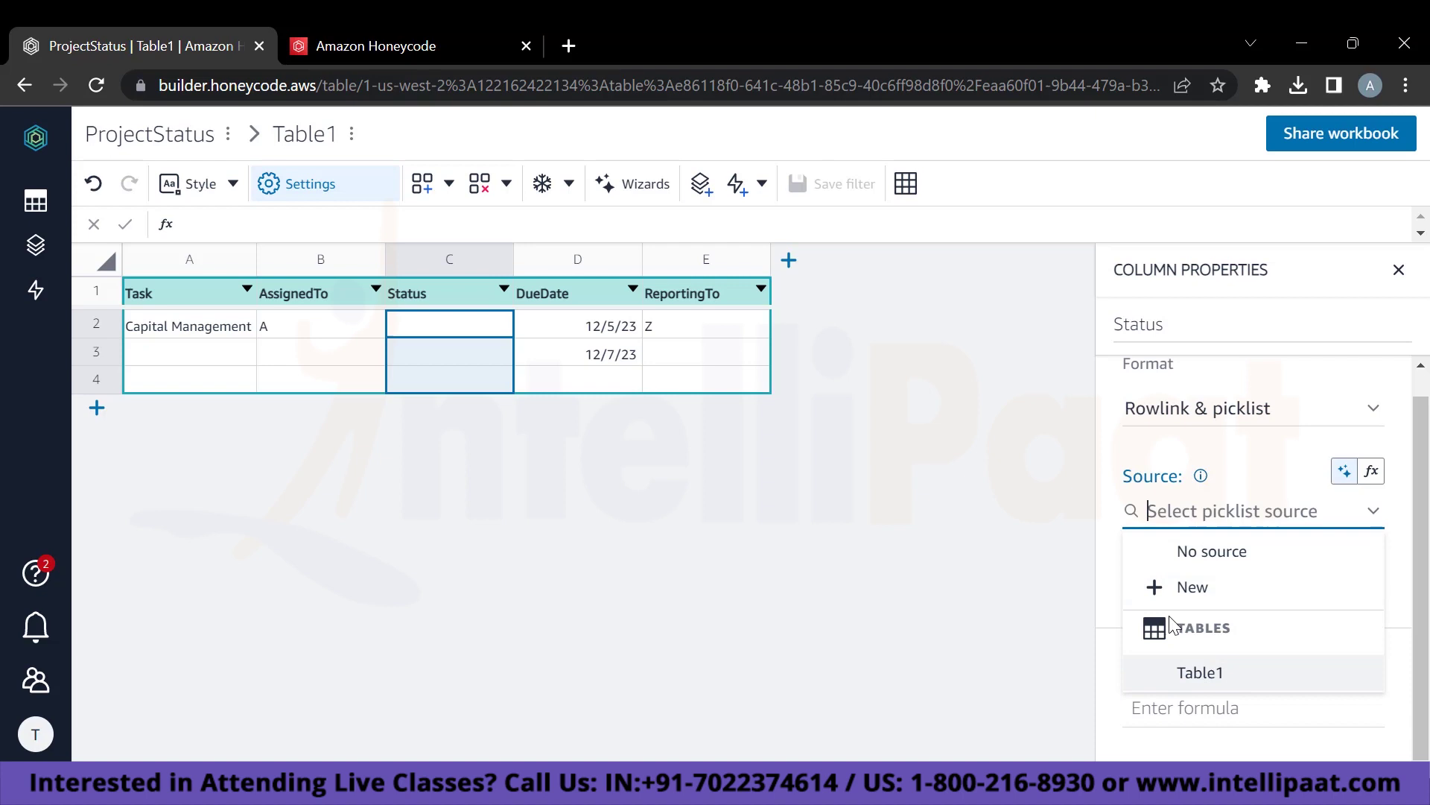
{"action": "scroll", "coordinate": [1159, 491], "scroll_direction": "up", "scroll_amount": 1}
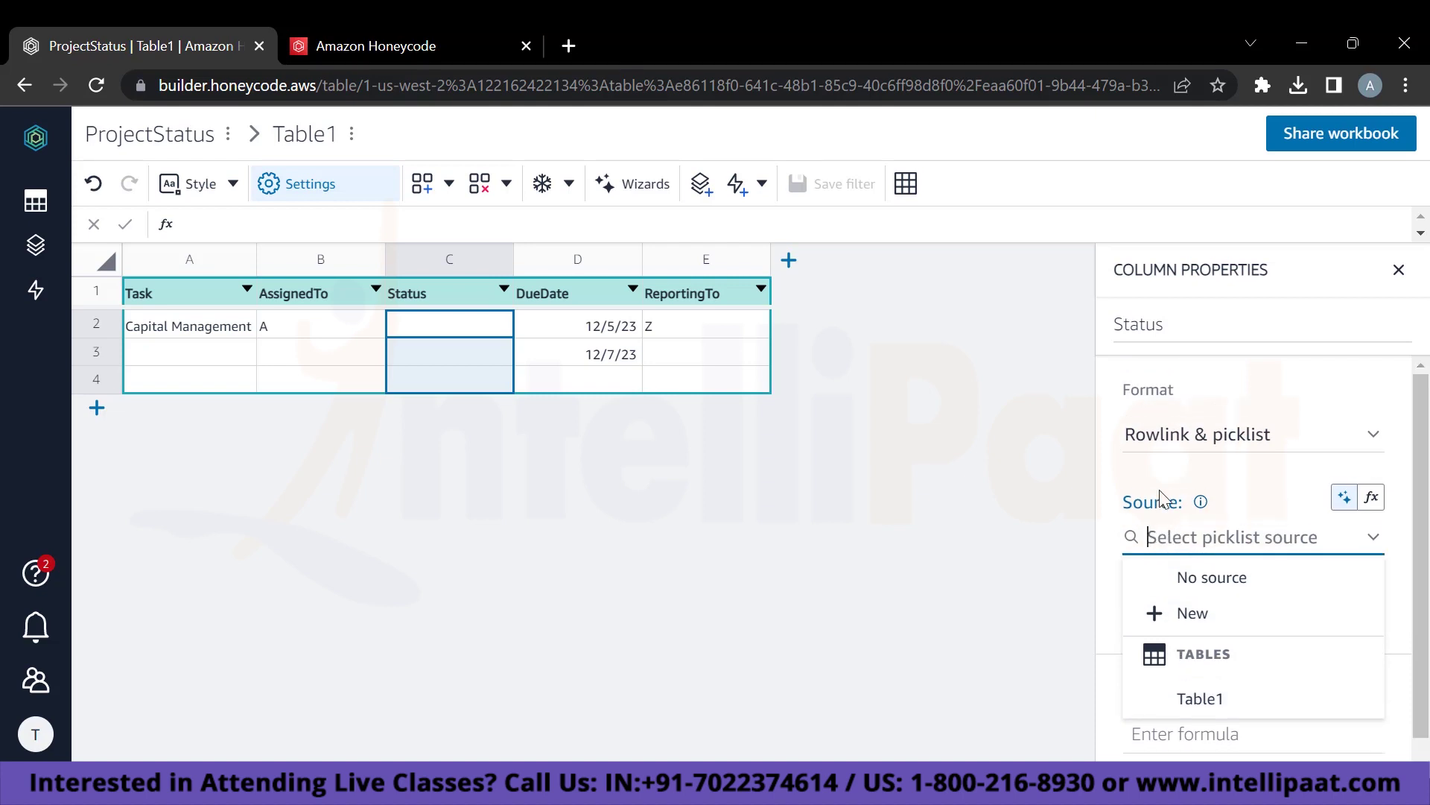
{"action": "scroll", "coordinate": [1160, 498], "scroll_direction": "down", "scroll_amount": 1}
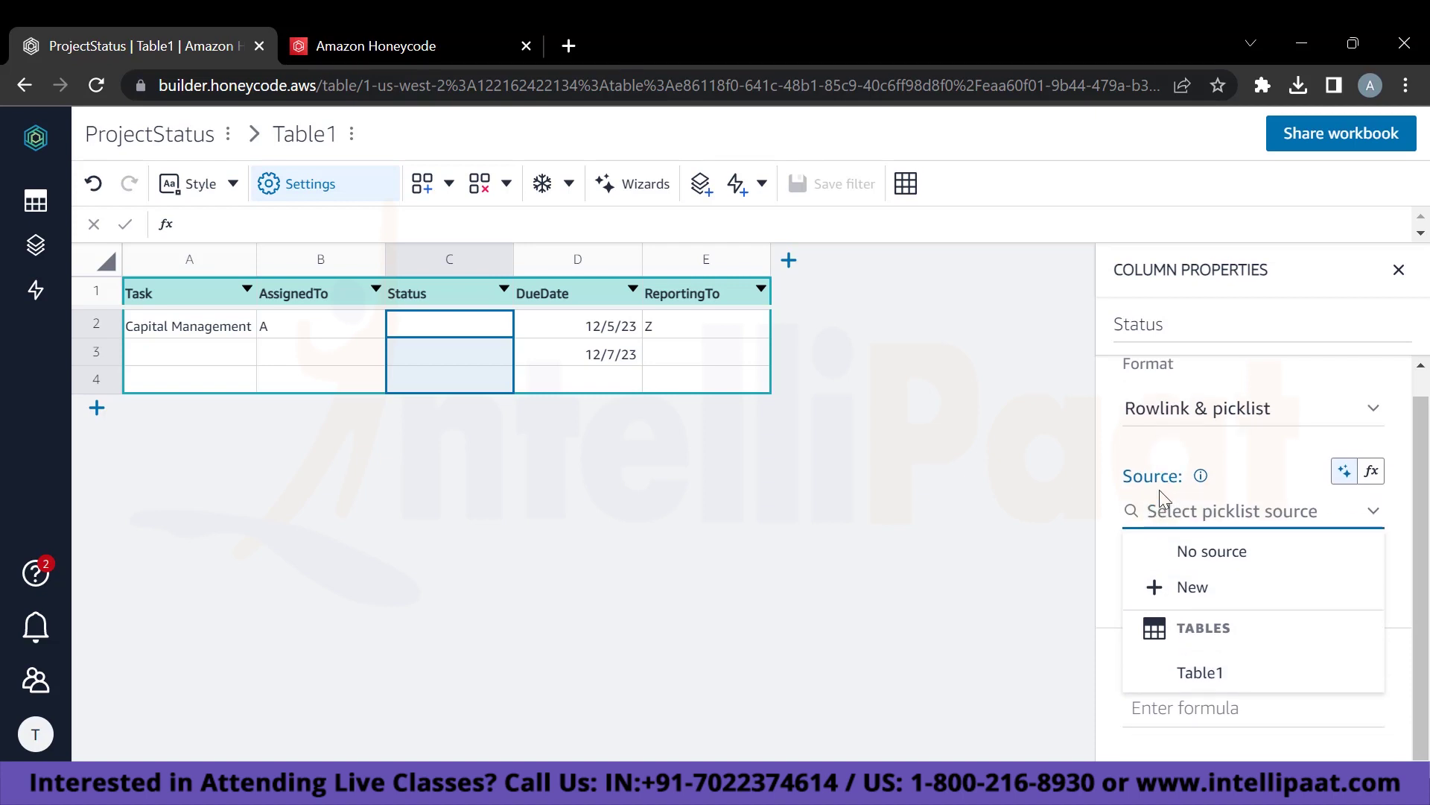
{"action": "left_click", "coordinate": [1198, 559]}
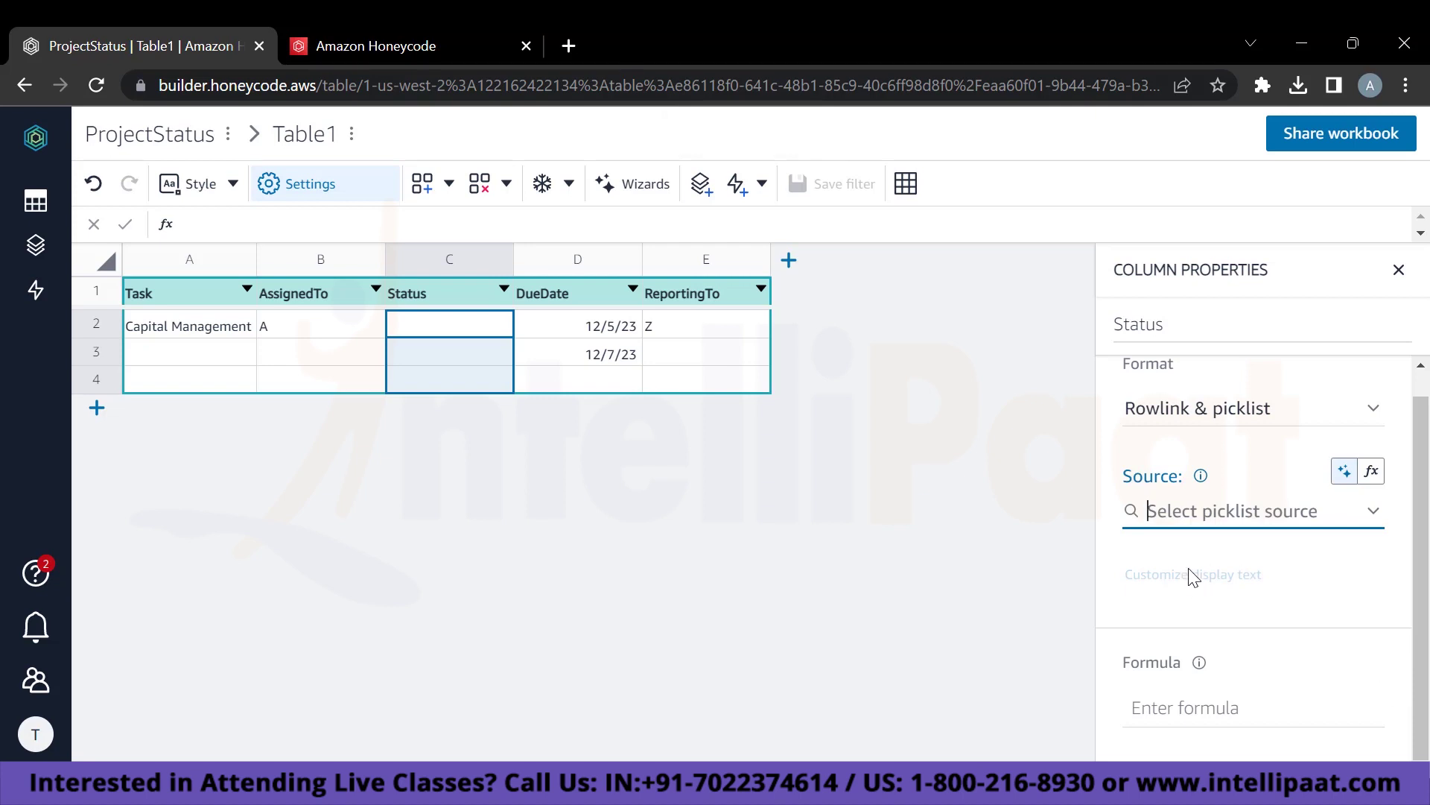
{"action": "left_click", "coordinate": [1176, 514]}
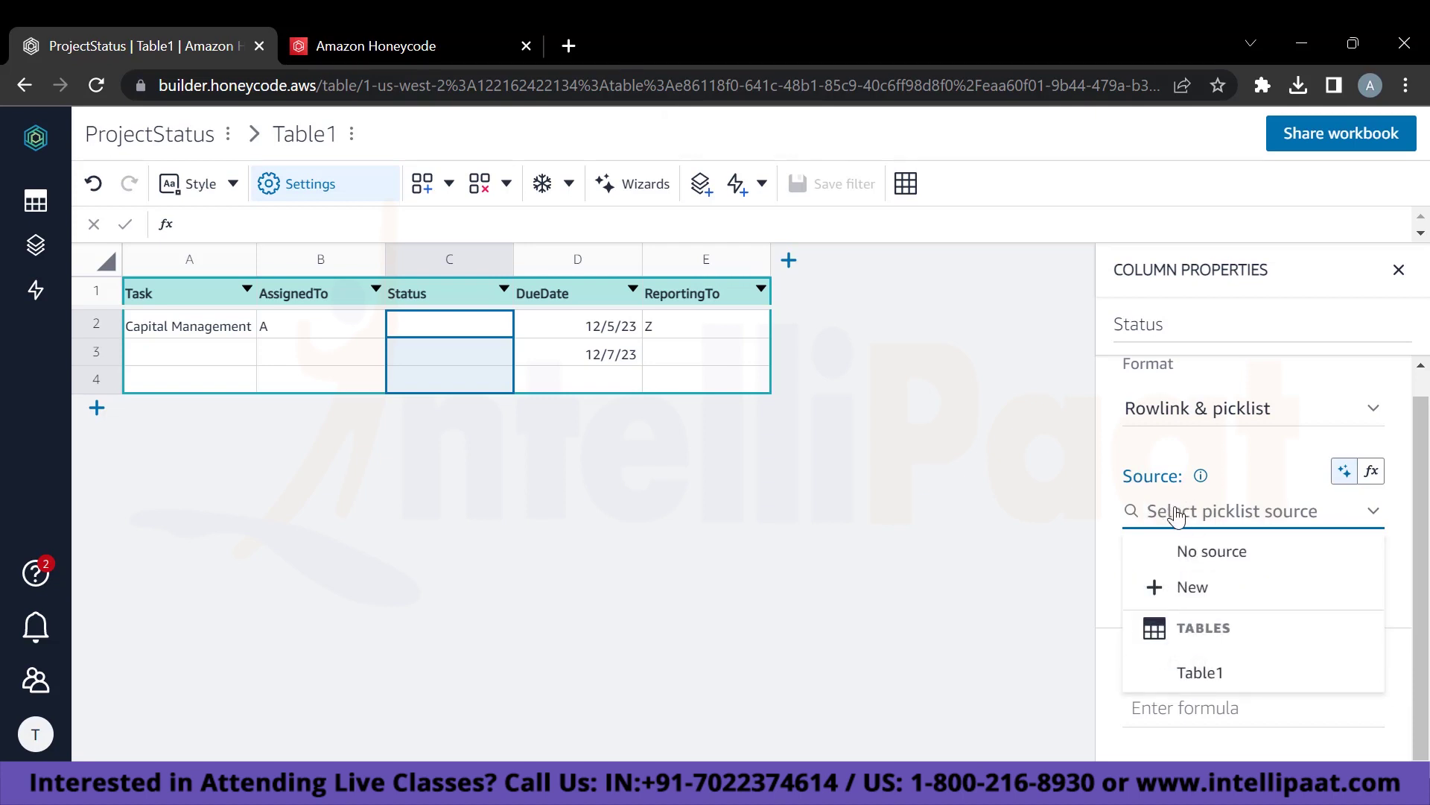
Start a new picklist source with first items Pending and Completed.
{"action": "left_click", "coordinate": [1177, 587]}
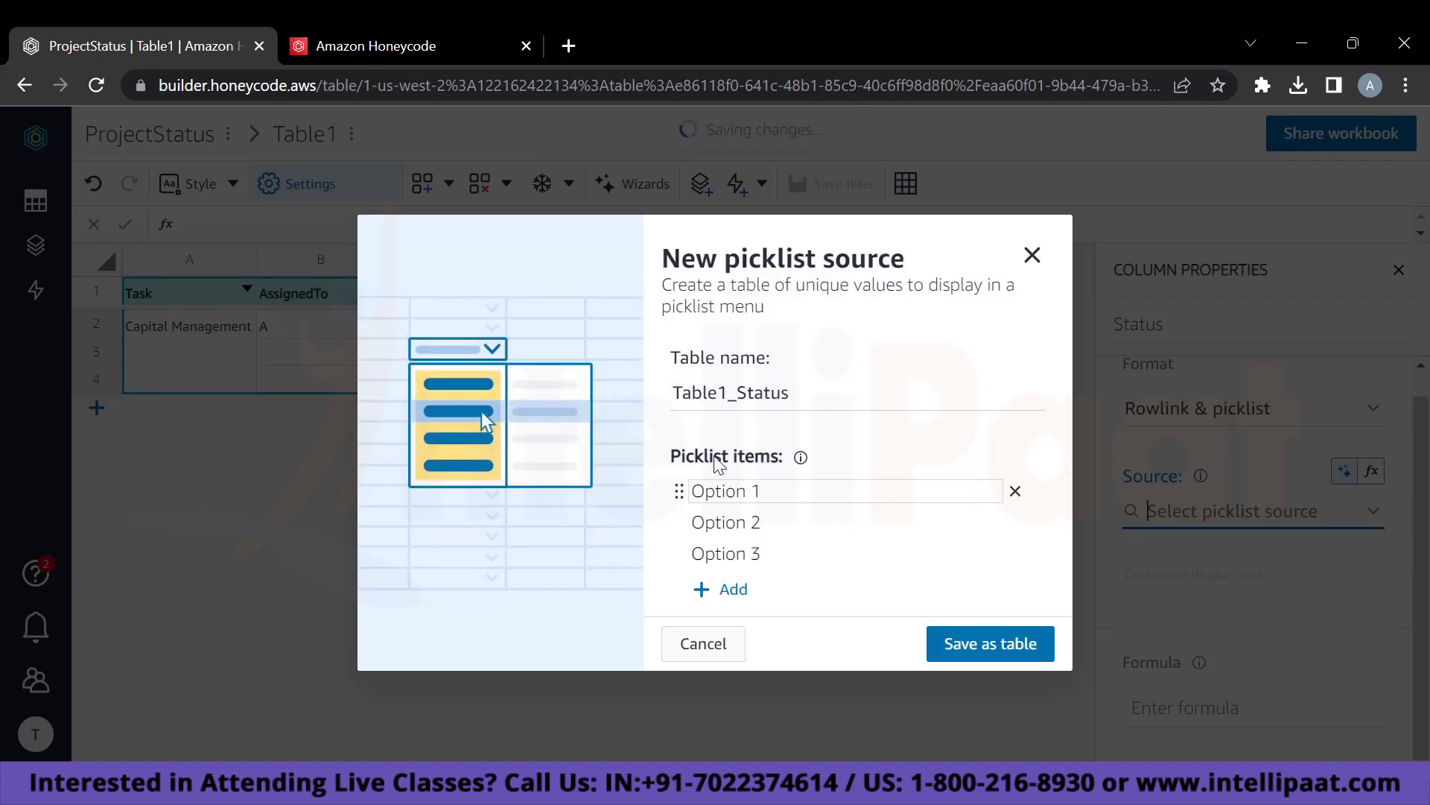
{"action": "left_click", "coordinate": [771, 490]}
{"action": "key", "text": "ctrl+a"}
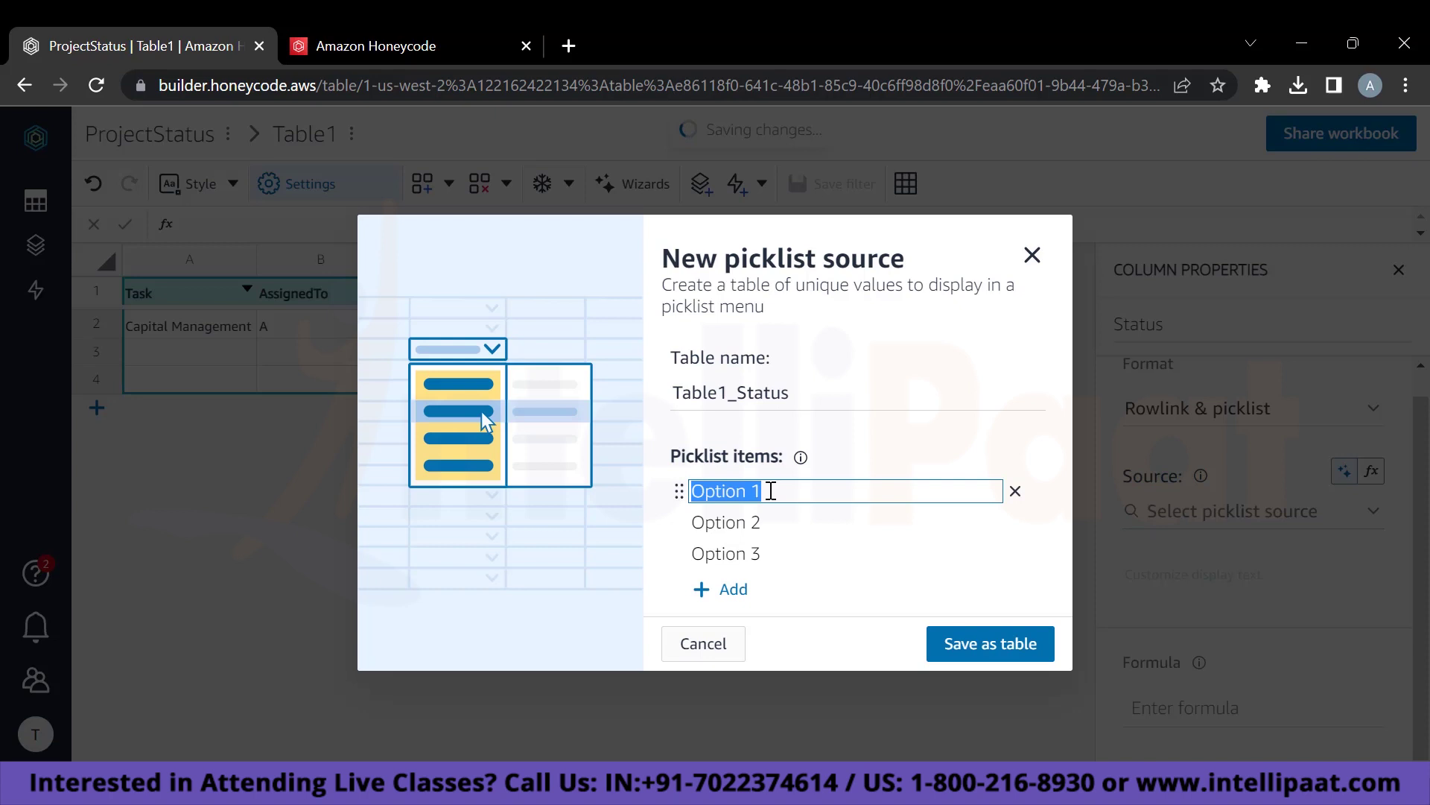
{"action": "key", "text": "BackSpace"}
{"action": "type", "text": "Pending"}
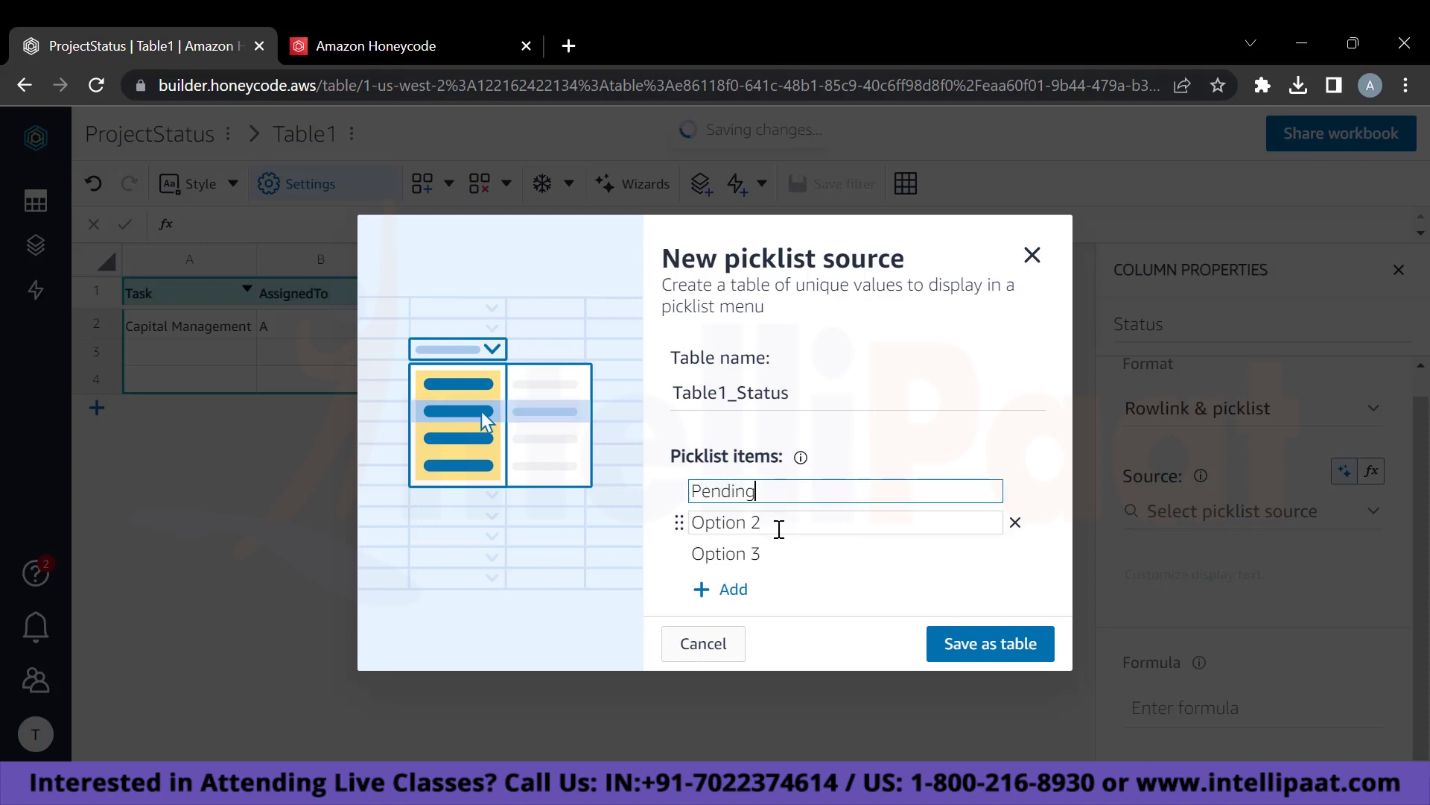
{"action": "left_click", "coordinate": [777, 525]}
{"action": "key", "text": "ctrl+a"}
{"action": "key", "text": "BackSpace"}
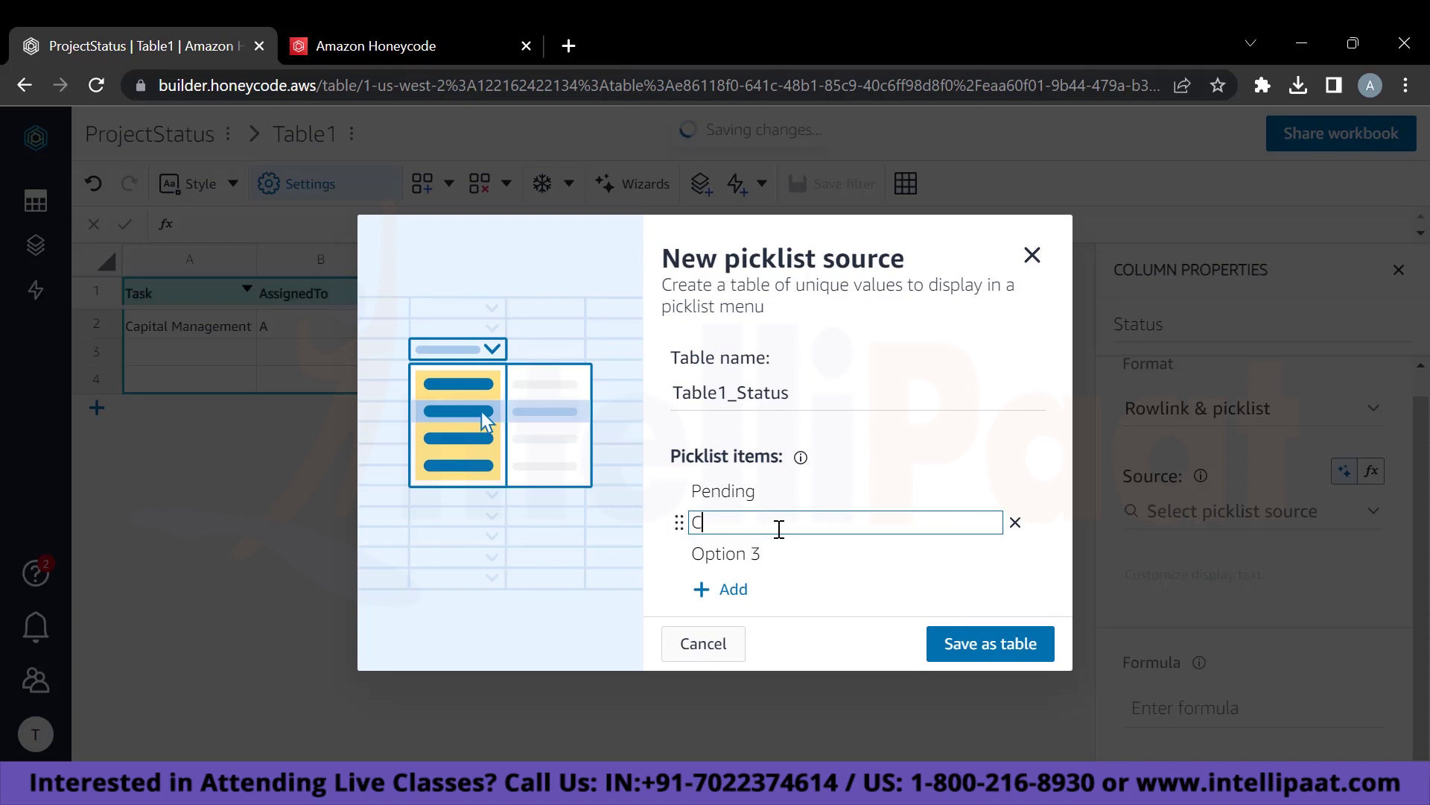
{"action": "type", "text": "Completed"}
Add To be Shifted and Waiting on Resources, then save the picklist as a table.
{"action": "left_click", "coordinate": [773, 556]}
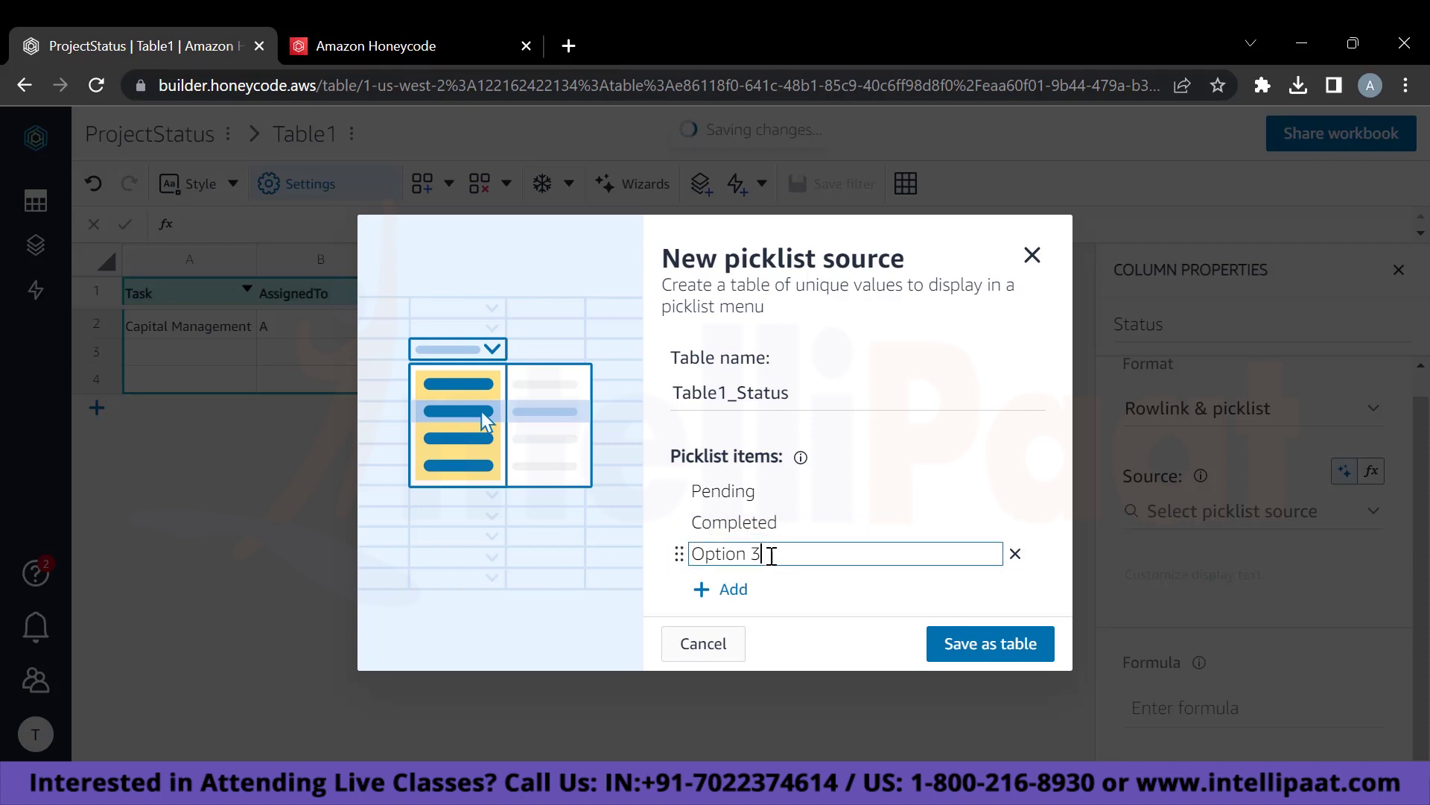
{"action": "key", "text": "ctrl+a"}
{"action": "type", "text": "To be Assigned"}
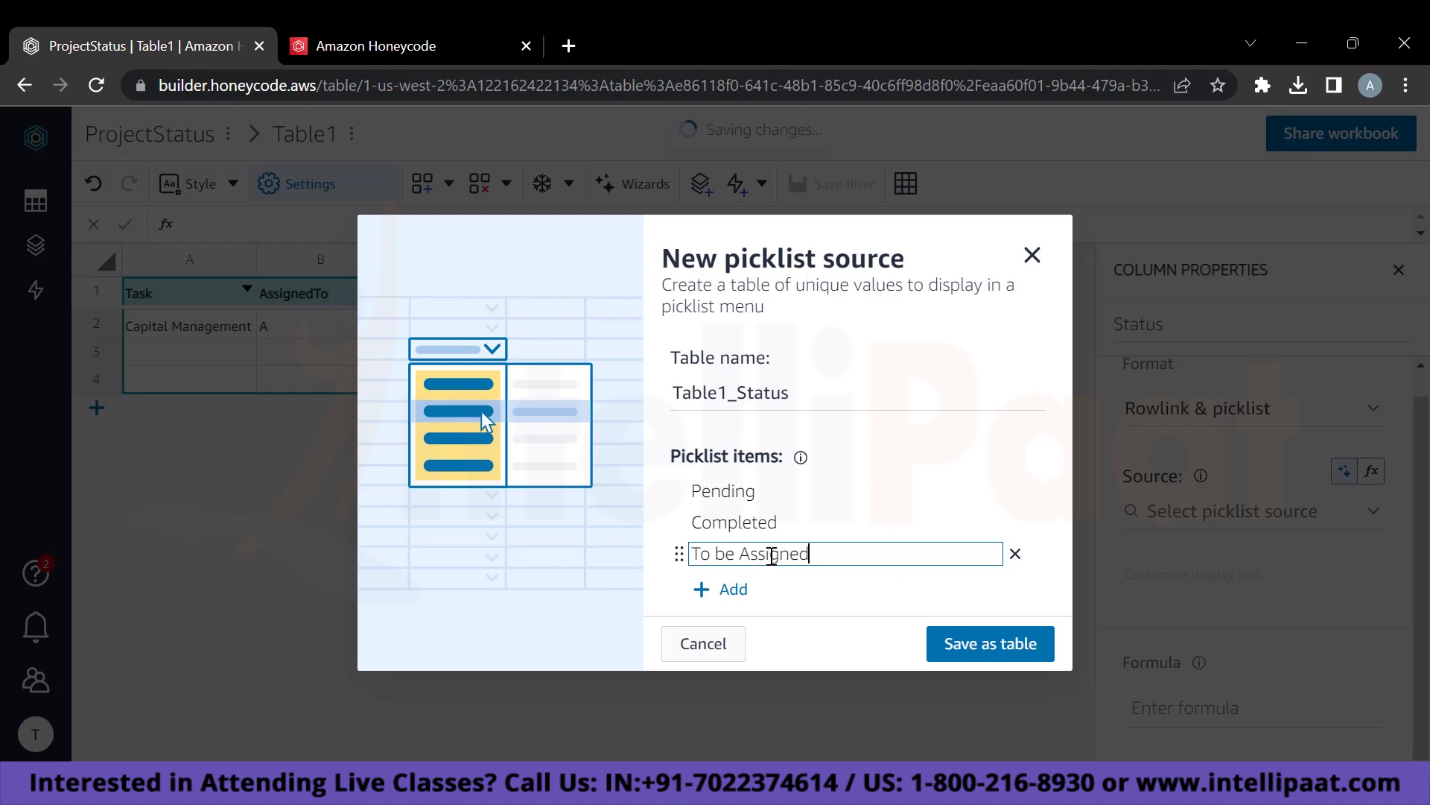
{"action": "key", "text": "BackSpace"}
{"action": "key", "text": "BackSpace"}
{"action": "key", "text": "BackSpace"}
{"action": "key", "text": "BackSpace"}
{"action": "type", "text": "Shifted"}
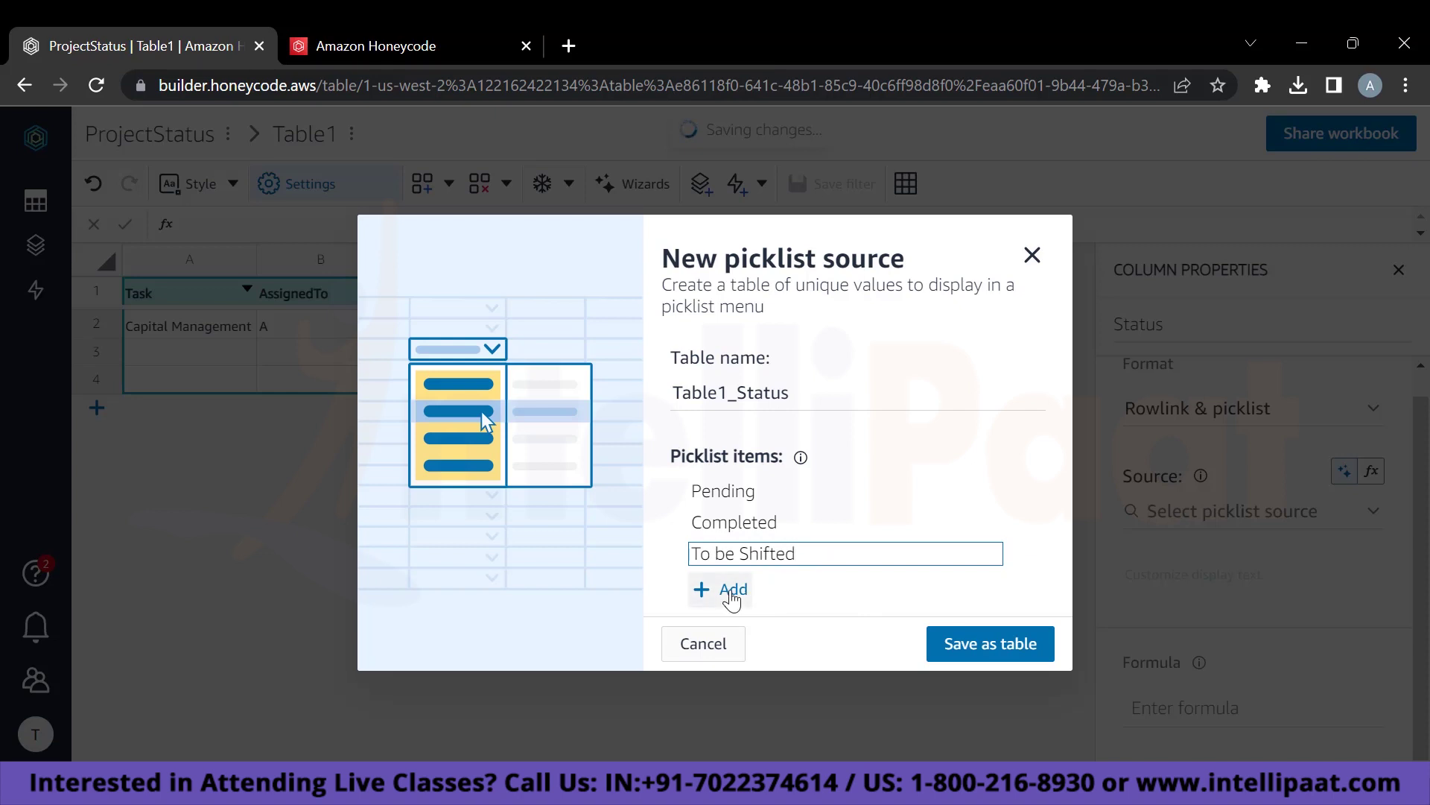
{"action": "left_click", "coordinate": [731, 590]}
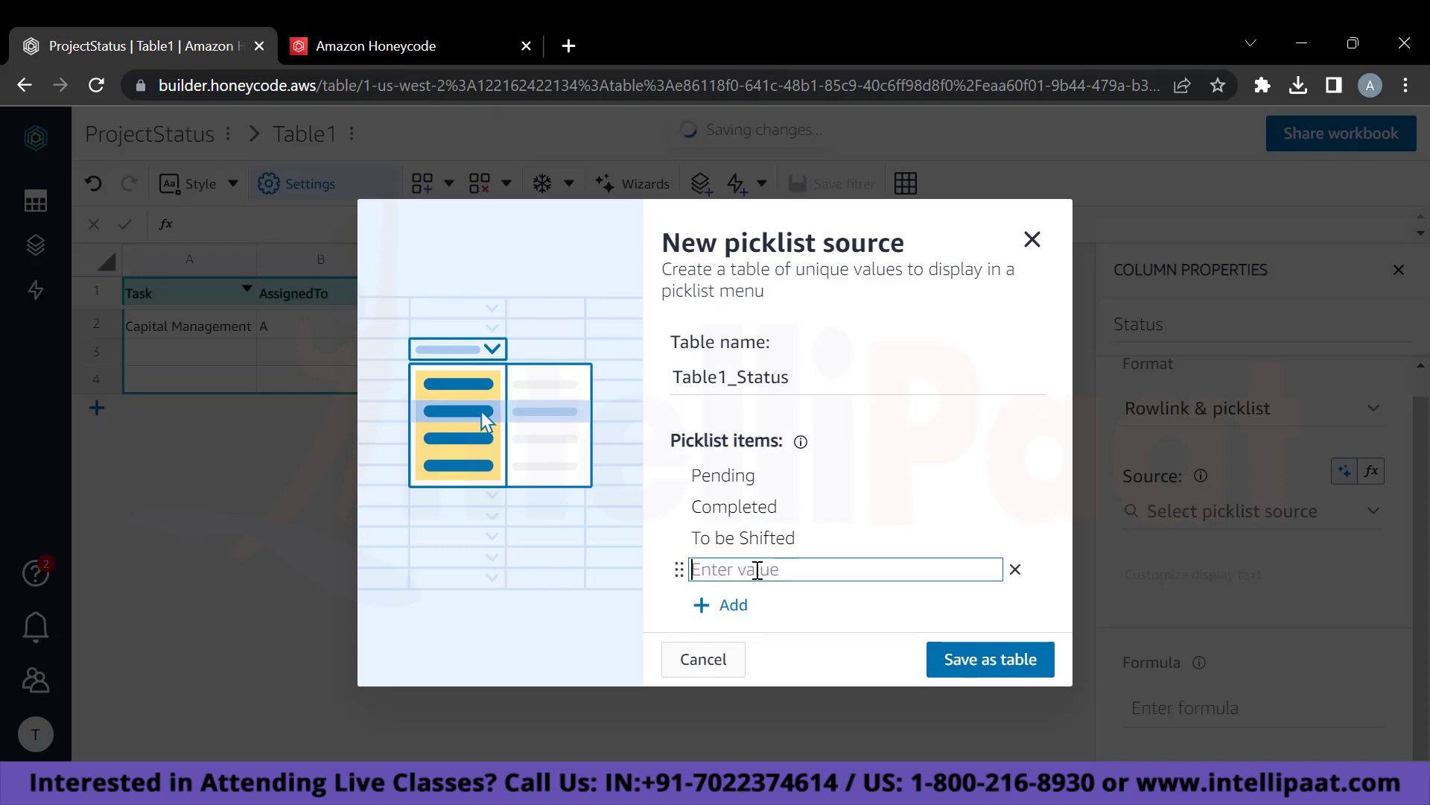
{"action": "type", "text": "Waiting"}
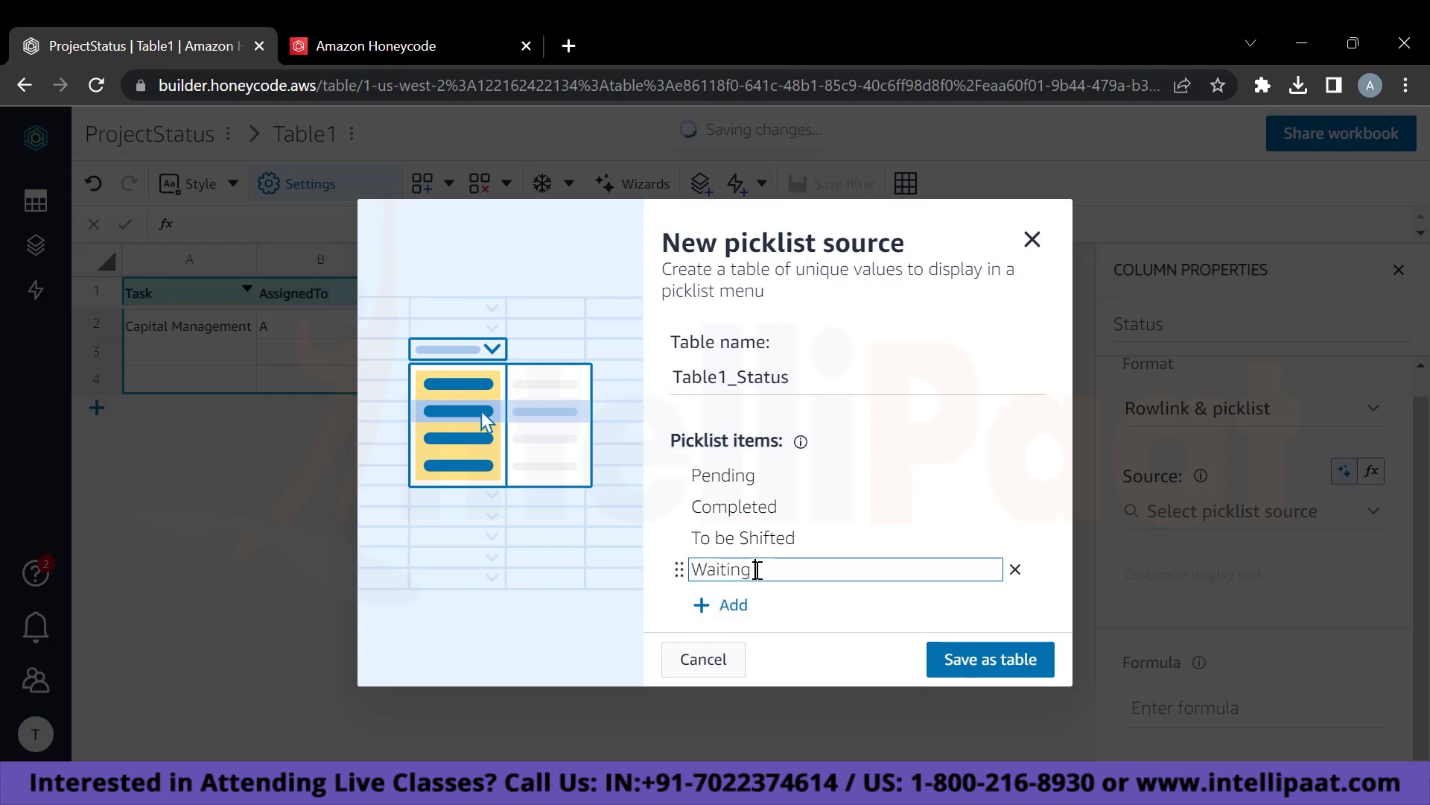
{"action": "type", "text": " on Resources"}
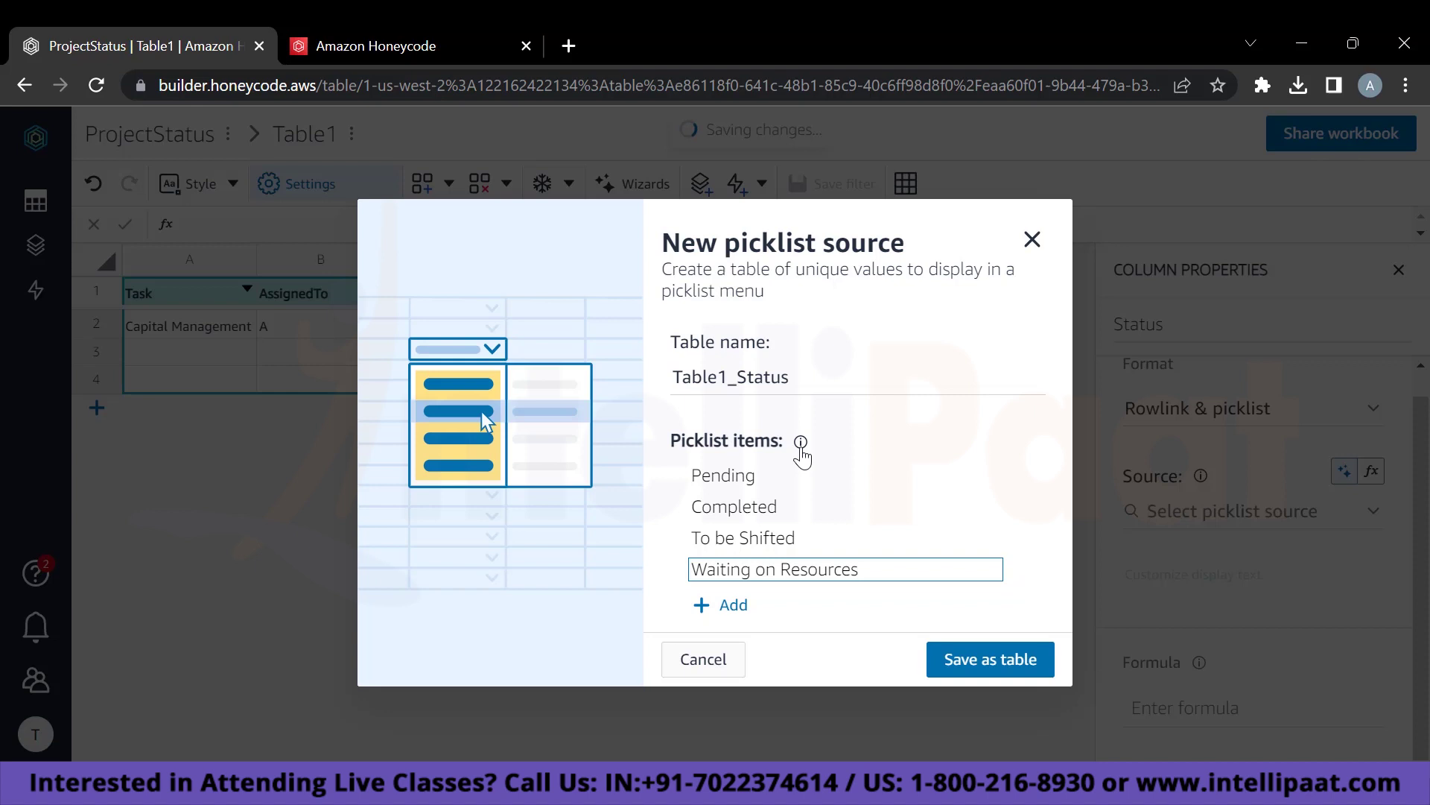
{"action": "left_click", "coordinate": [951, 657]}
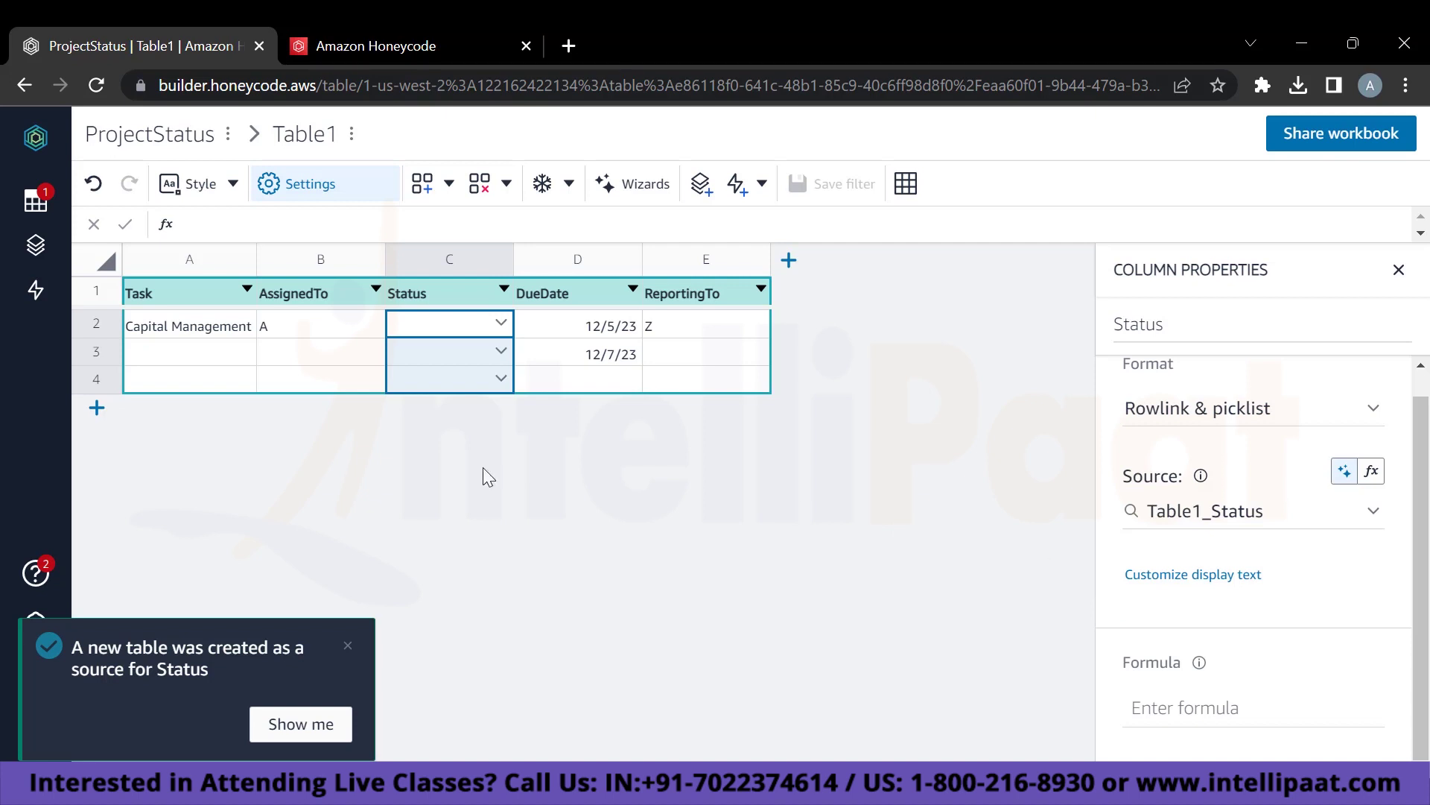
Set C2's status to Waiting on Resources and widen column C to fit.
{"action": "left_click", "coordinate": [501, 323]}
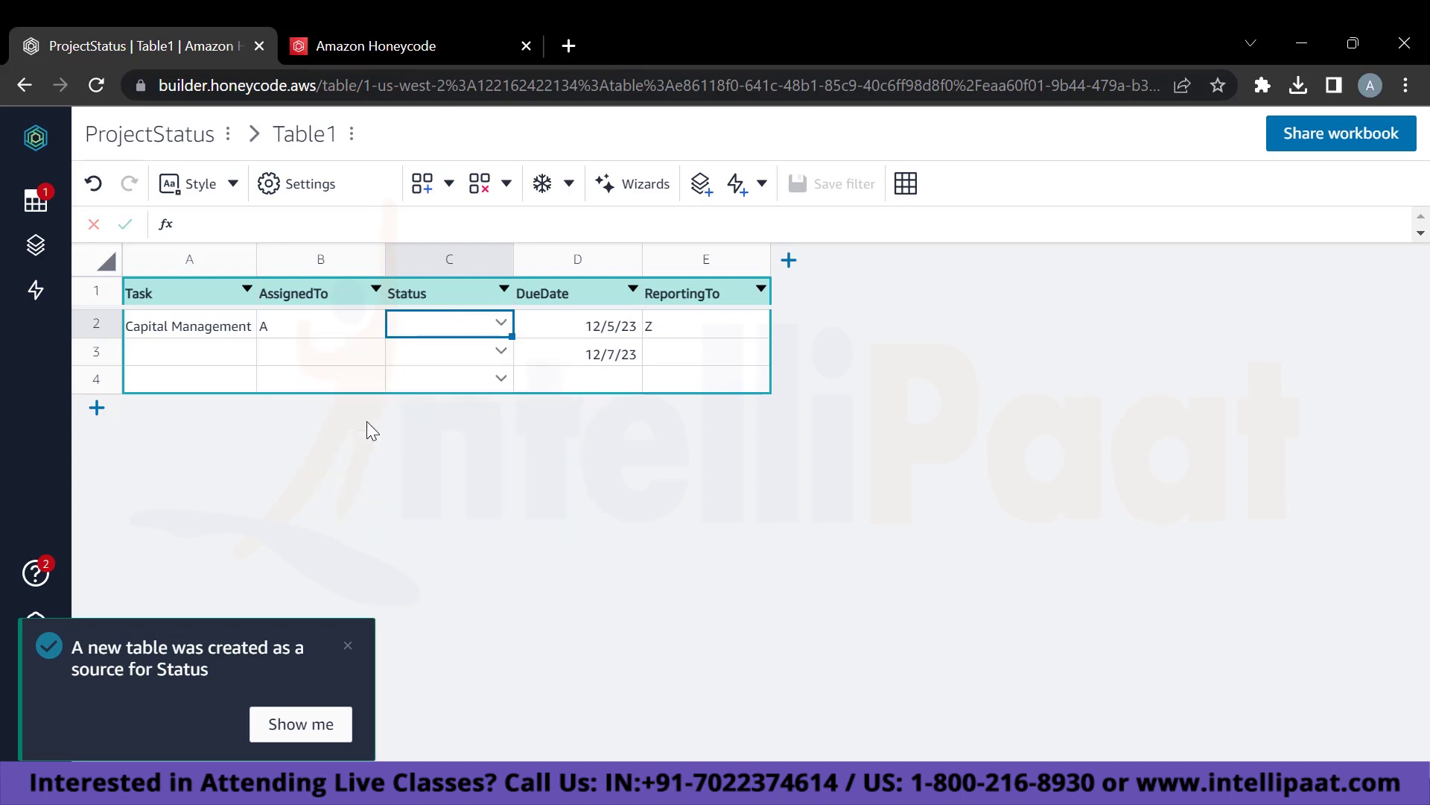
{"action": "left_click", "coordinate": [367, 422]}
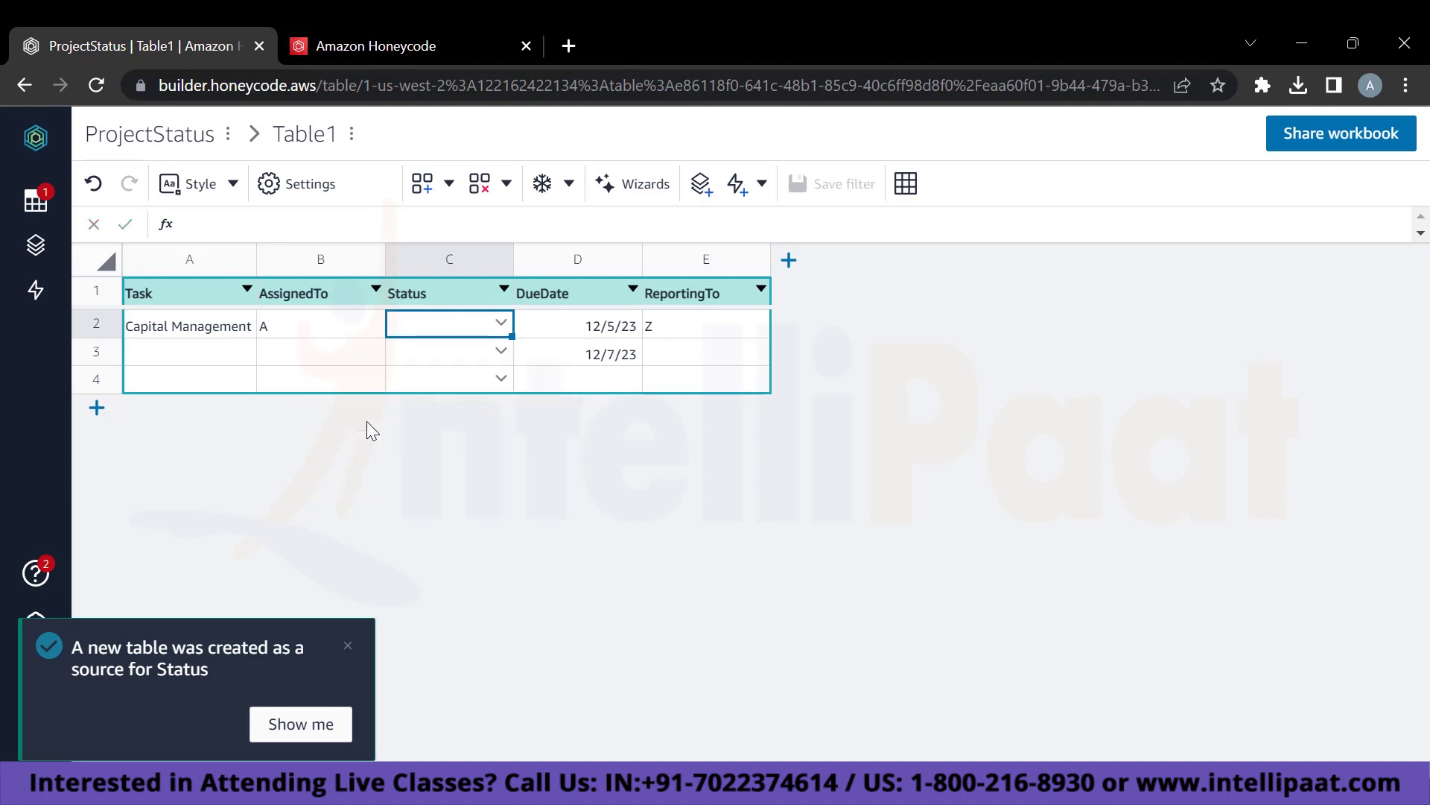
{"action": "left_click", "coordinate": [503, 333]}
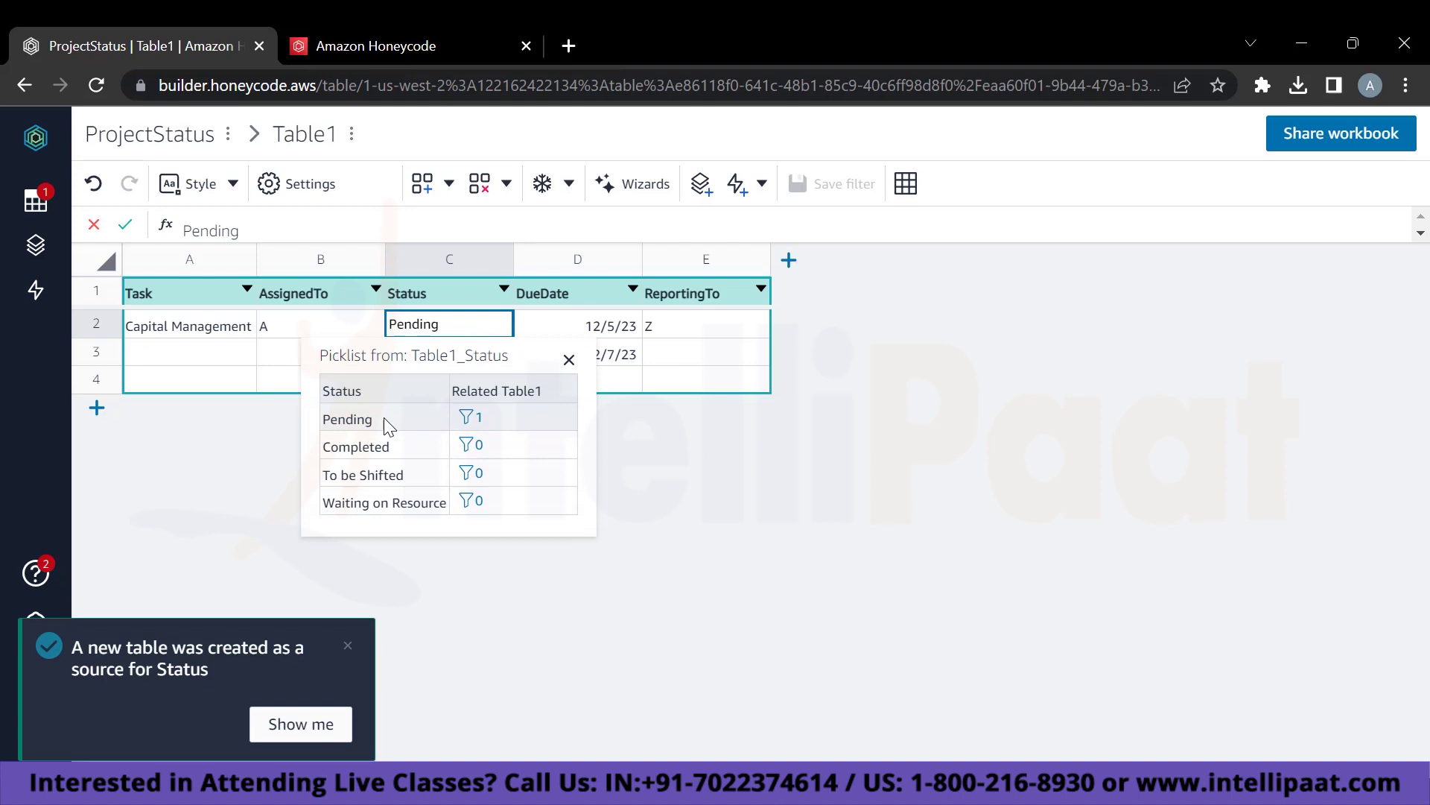
{"action": "left_click", "coordinate": [368, 503]}
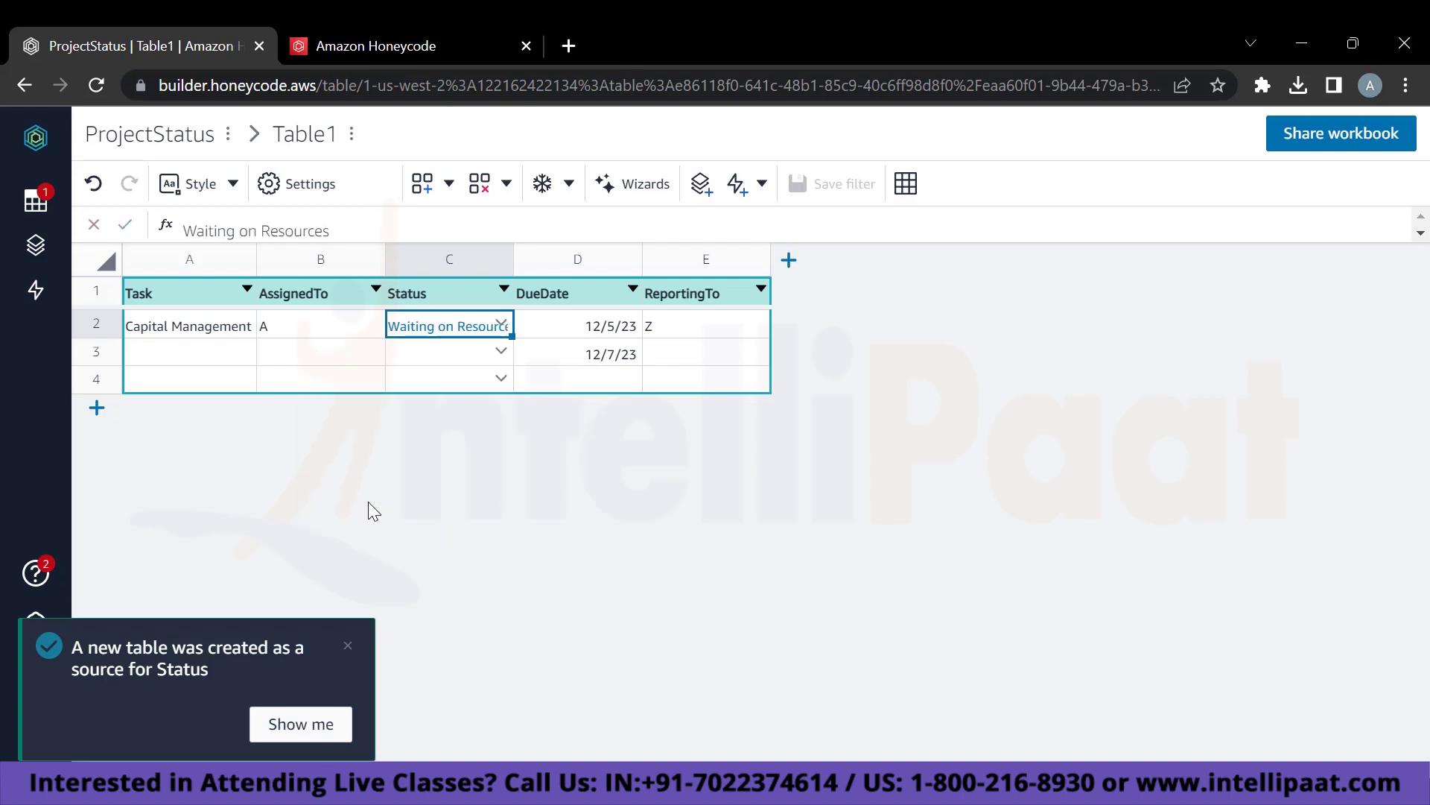
{"action": "double_click", "coordinate": [512, 254]}
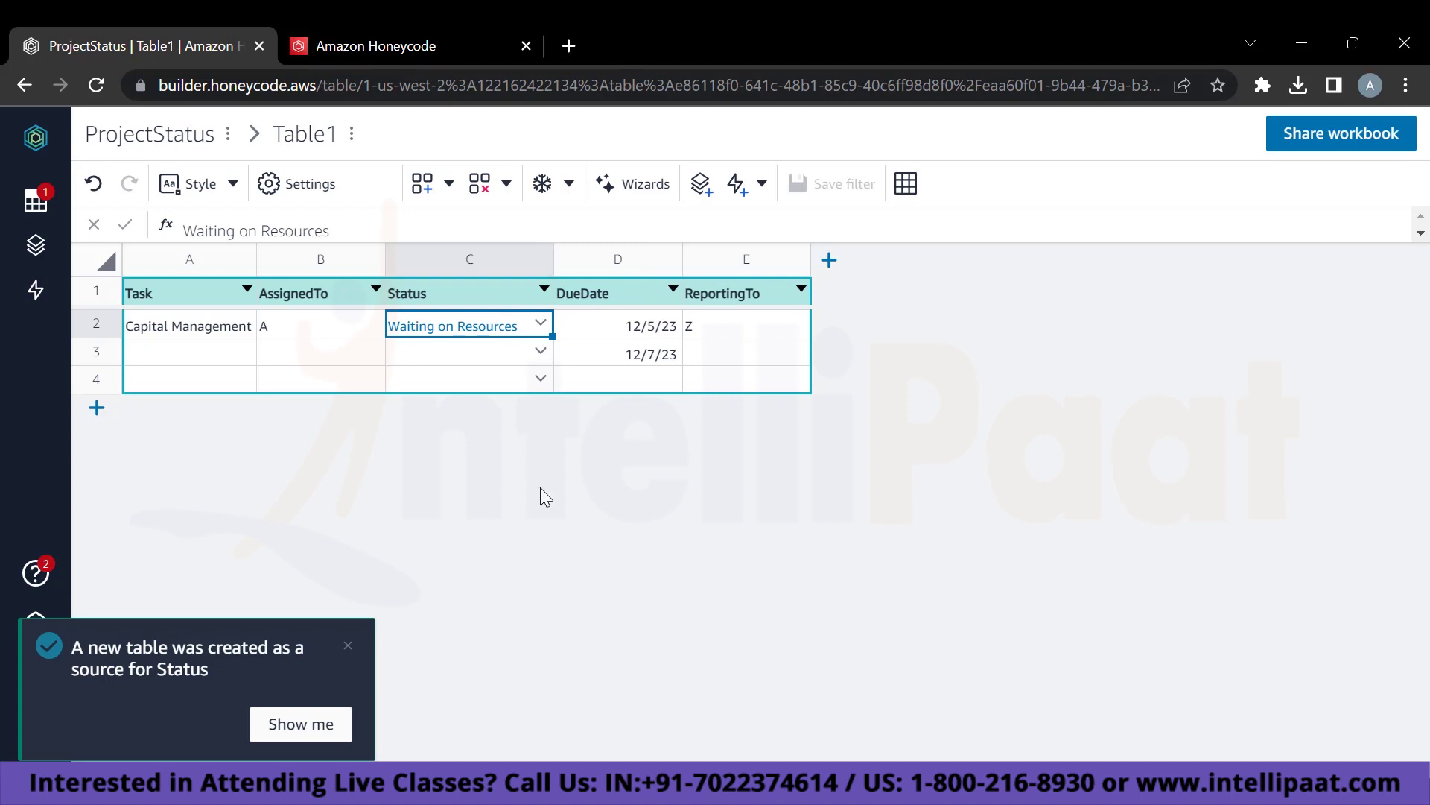
Format the ReportingTo column (column E) as Rowlink & picklist.
{"action": "left_click", "coordinate": [720, 289]}
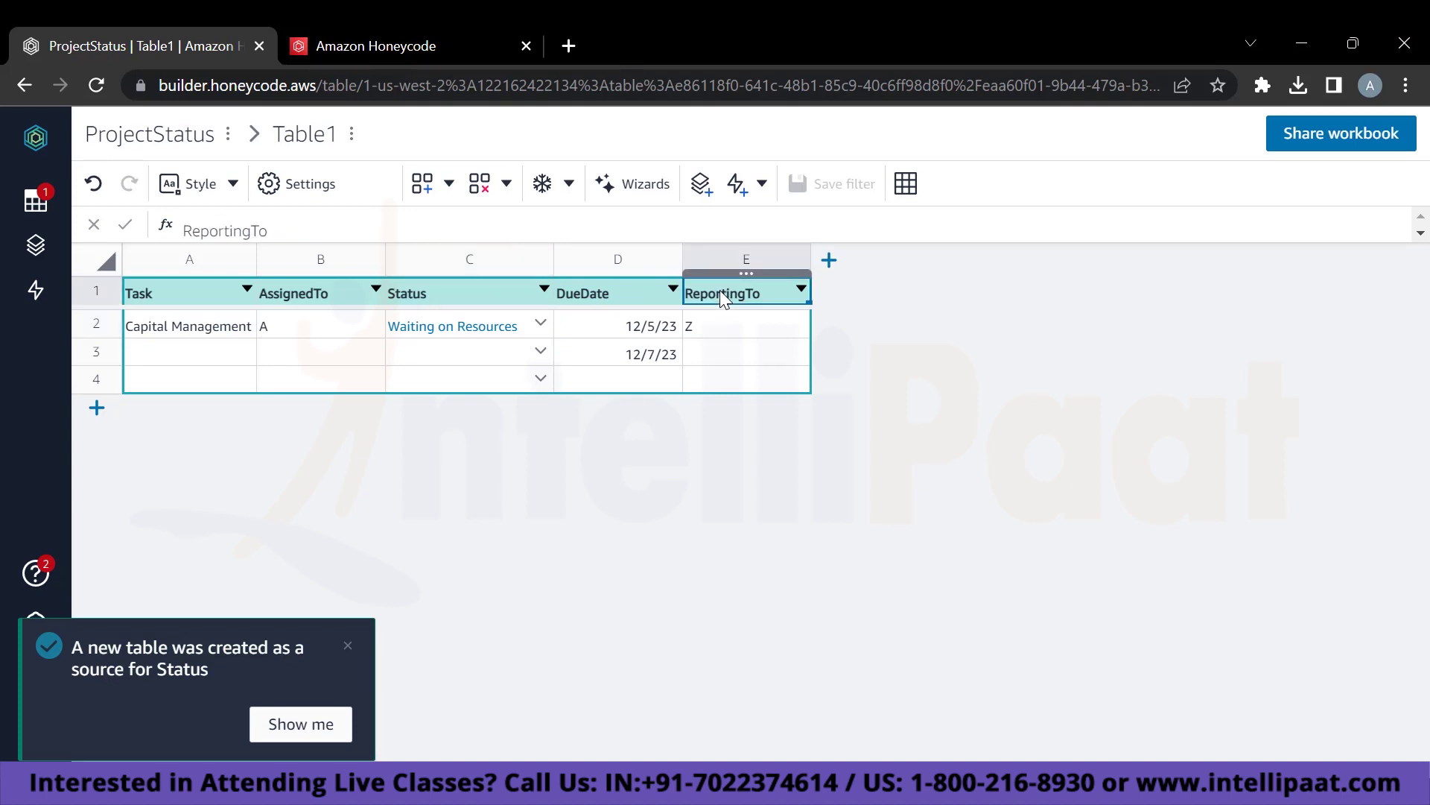
{"action": "left_click", "coordinate": [722, 257]}
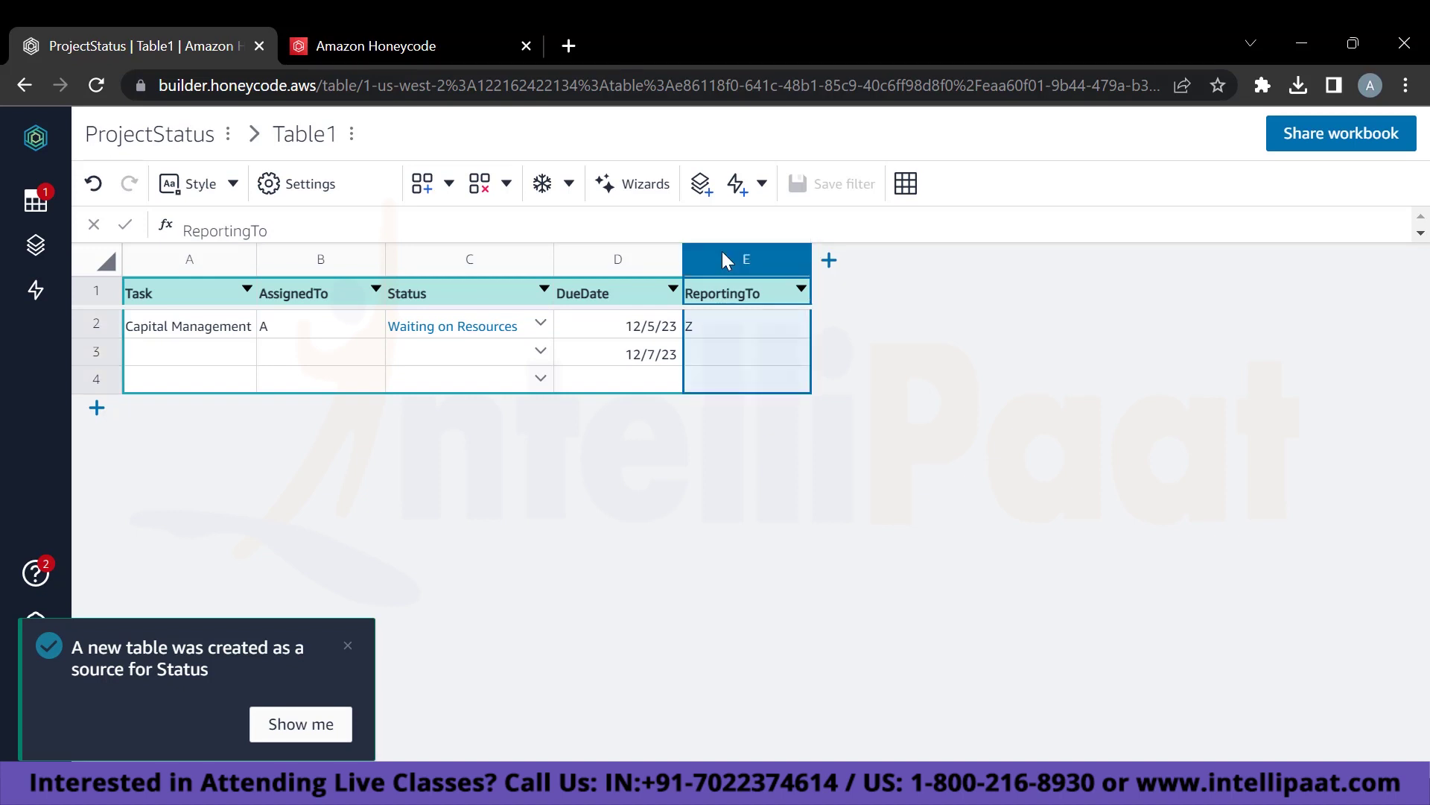
{"action": "right_click", "coordinate": [722, 254]}
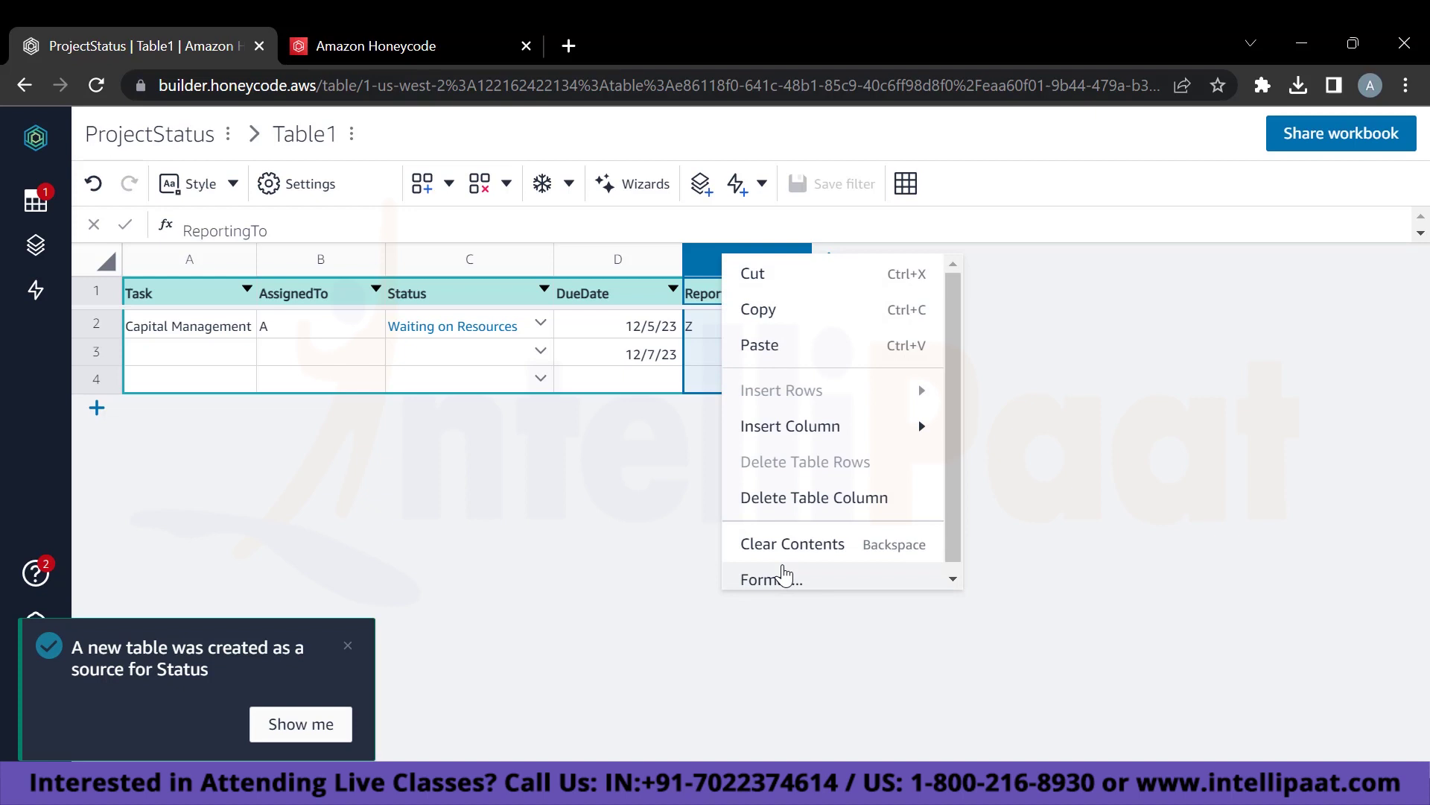
{"action": "left_click", "coordinate": [780, 581]}
{"action": "left_click", "coordinate": [1172, 448]}
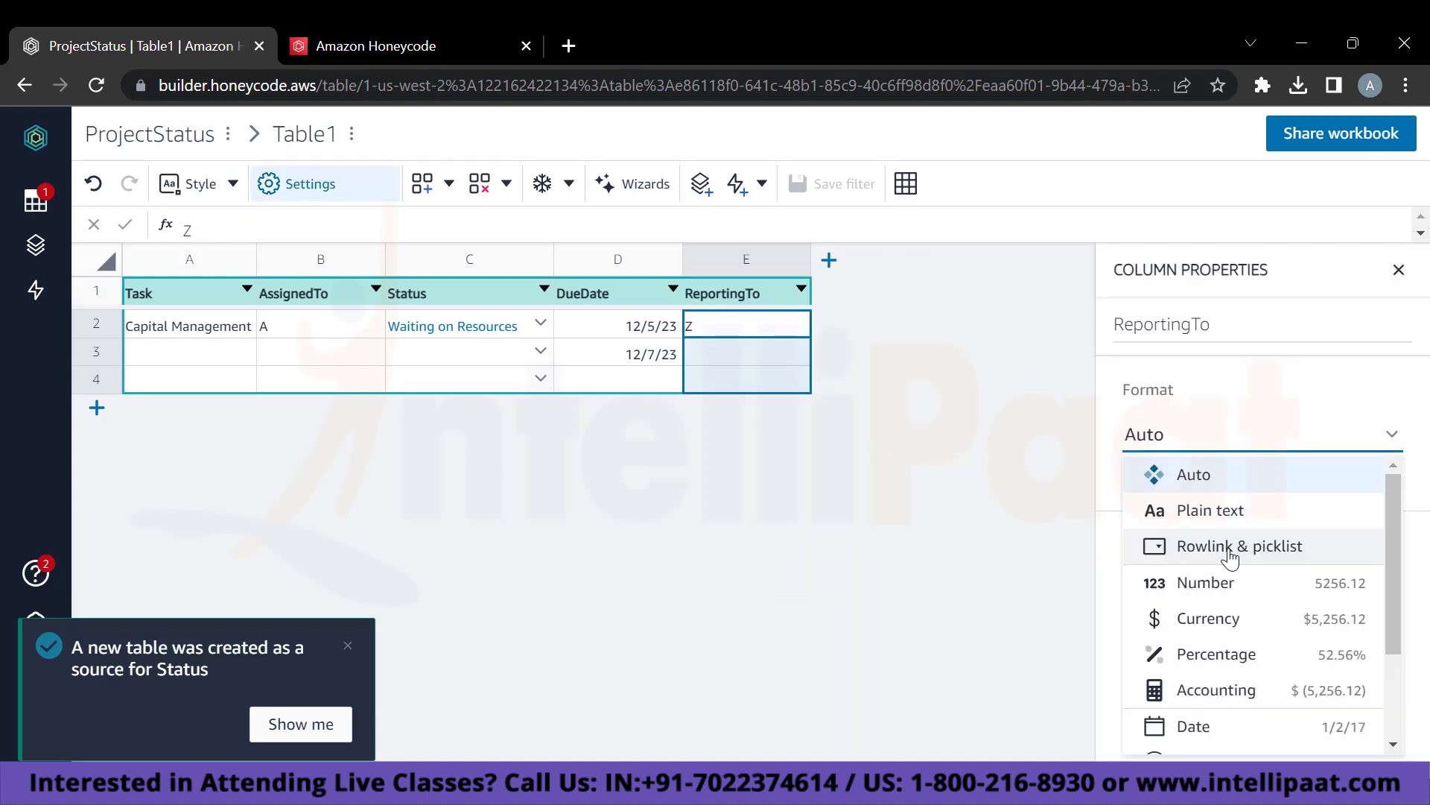
{"action": "left_click", "coordinate": [1210, 550]}
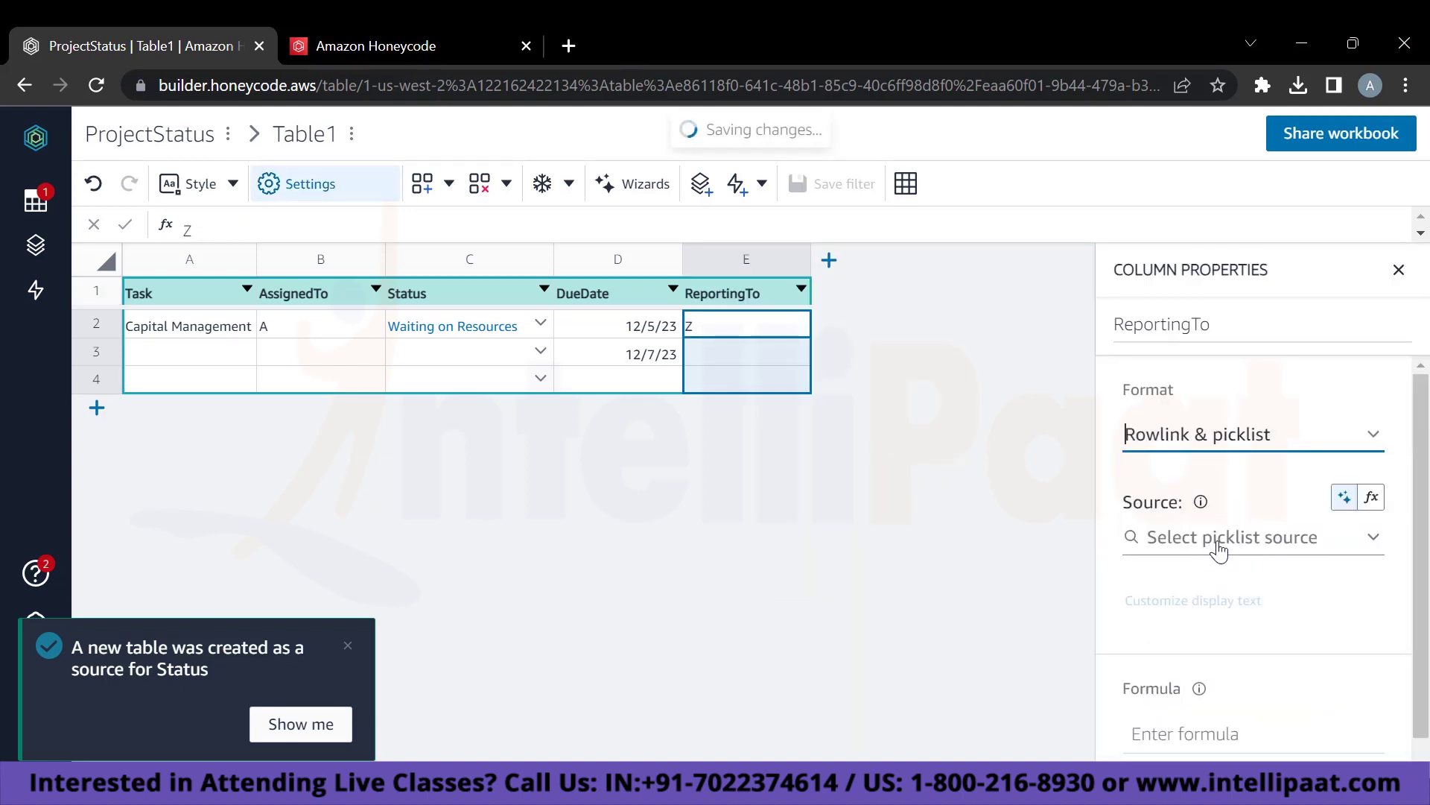
Create a new picklist source listing Z, Y and X and save it as a table.
{"action": "left_click", "coordinate": [1222, 546]}
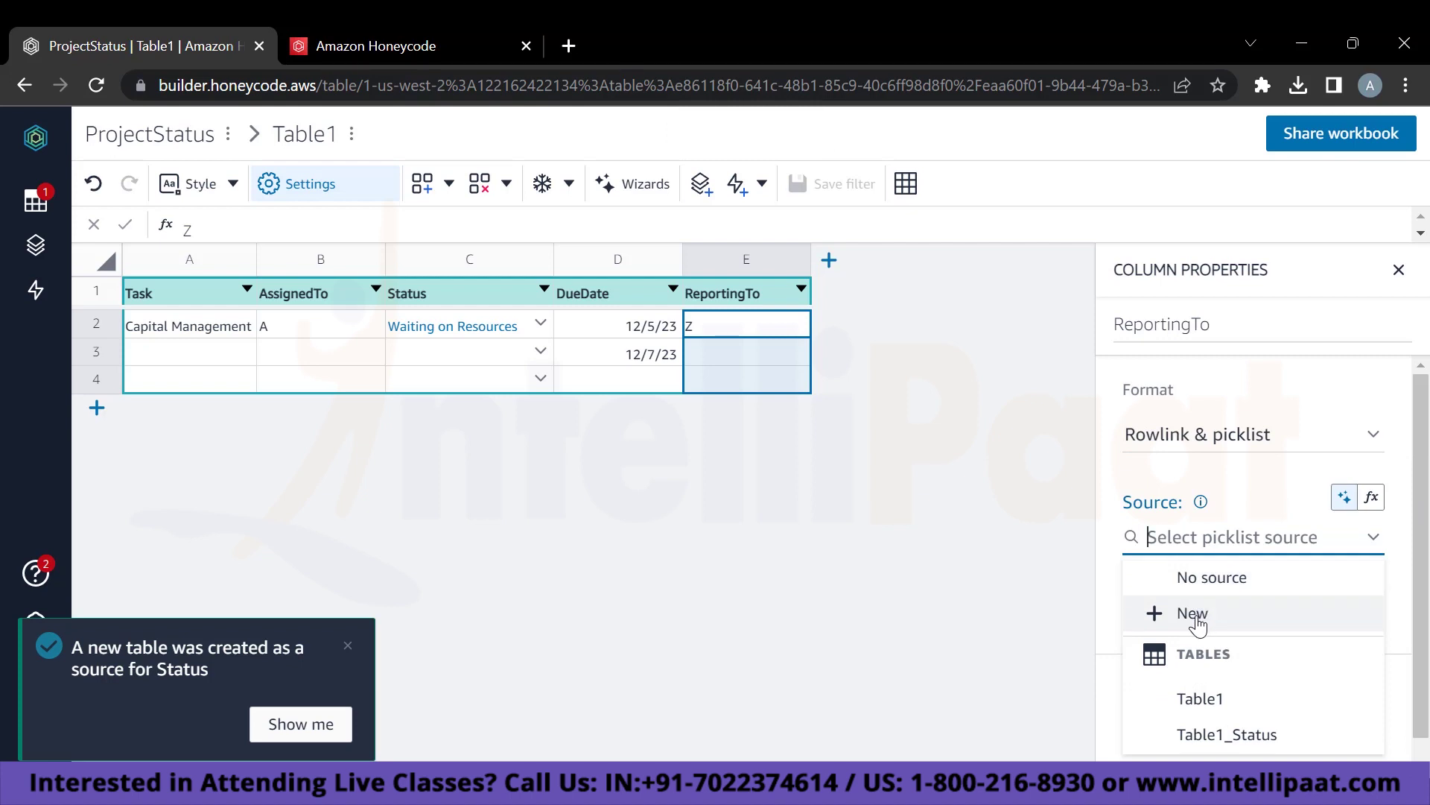
{"action": "left_click", "coordinate": [1194, 614]}
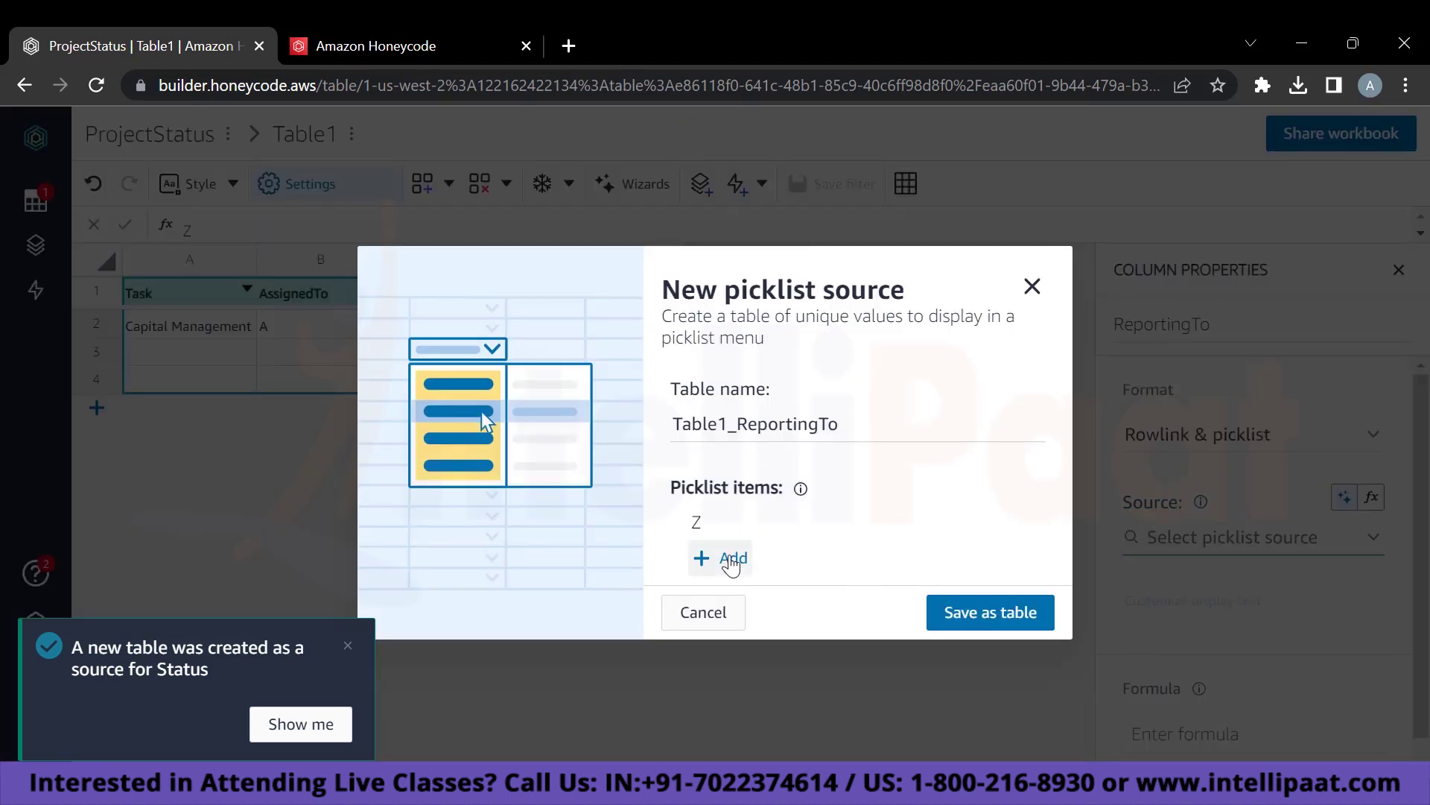
{"action": "left_click", "coordinate": [732, 558]}
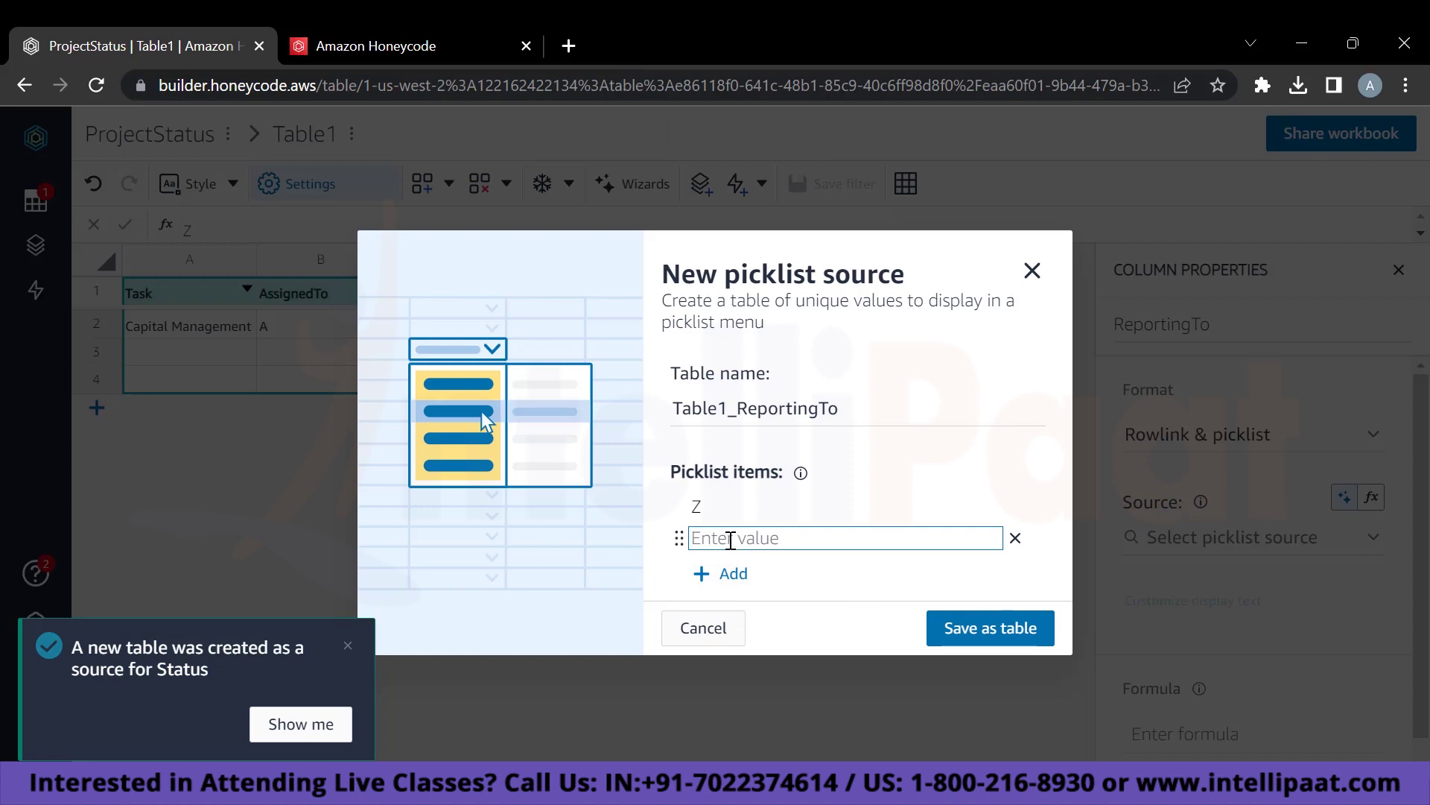
{"action": "type", "text": "Y"}
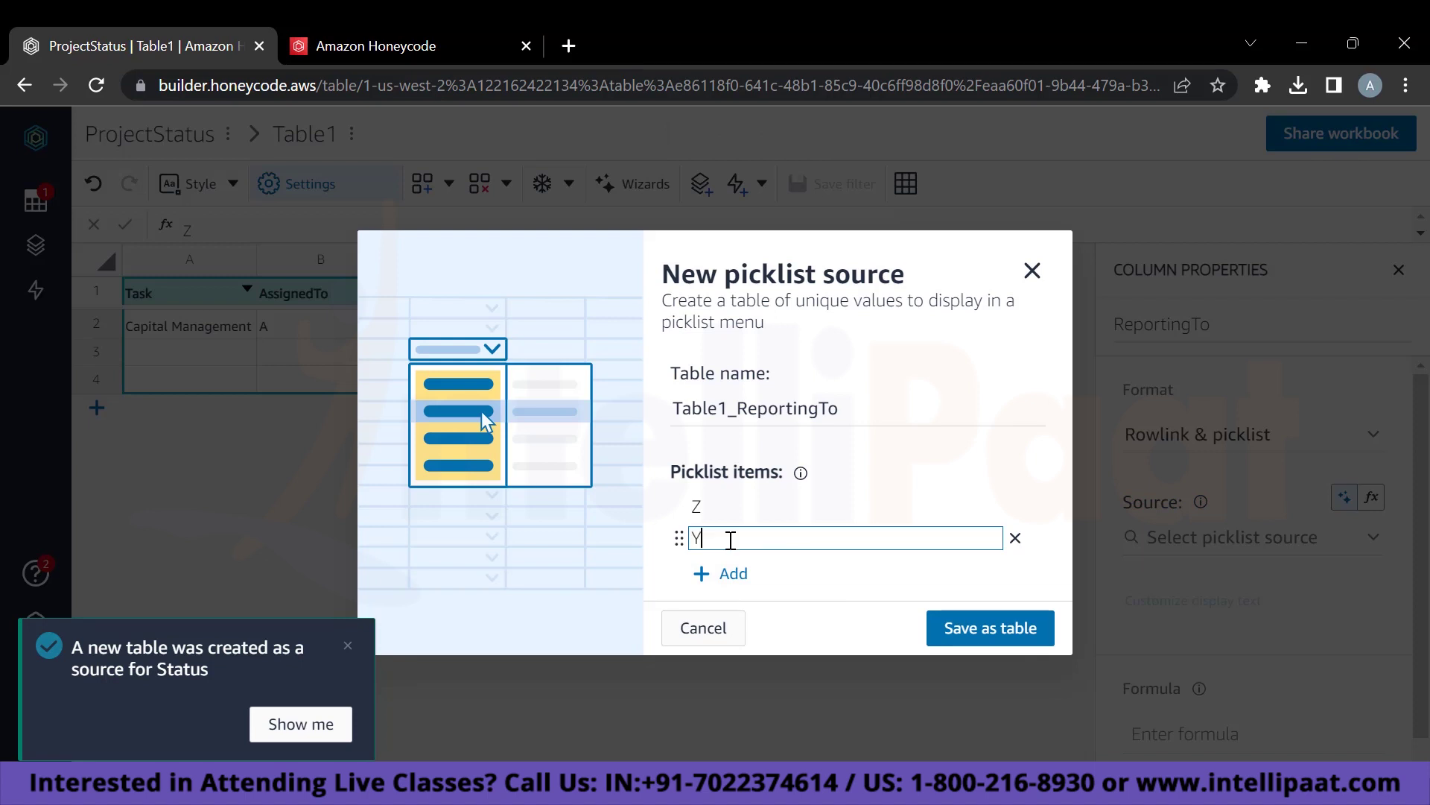
{"action": "left_click", "coordinate": [722, 573]}
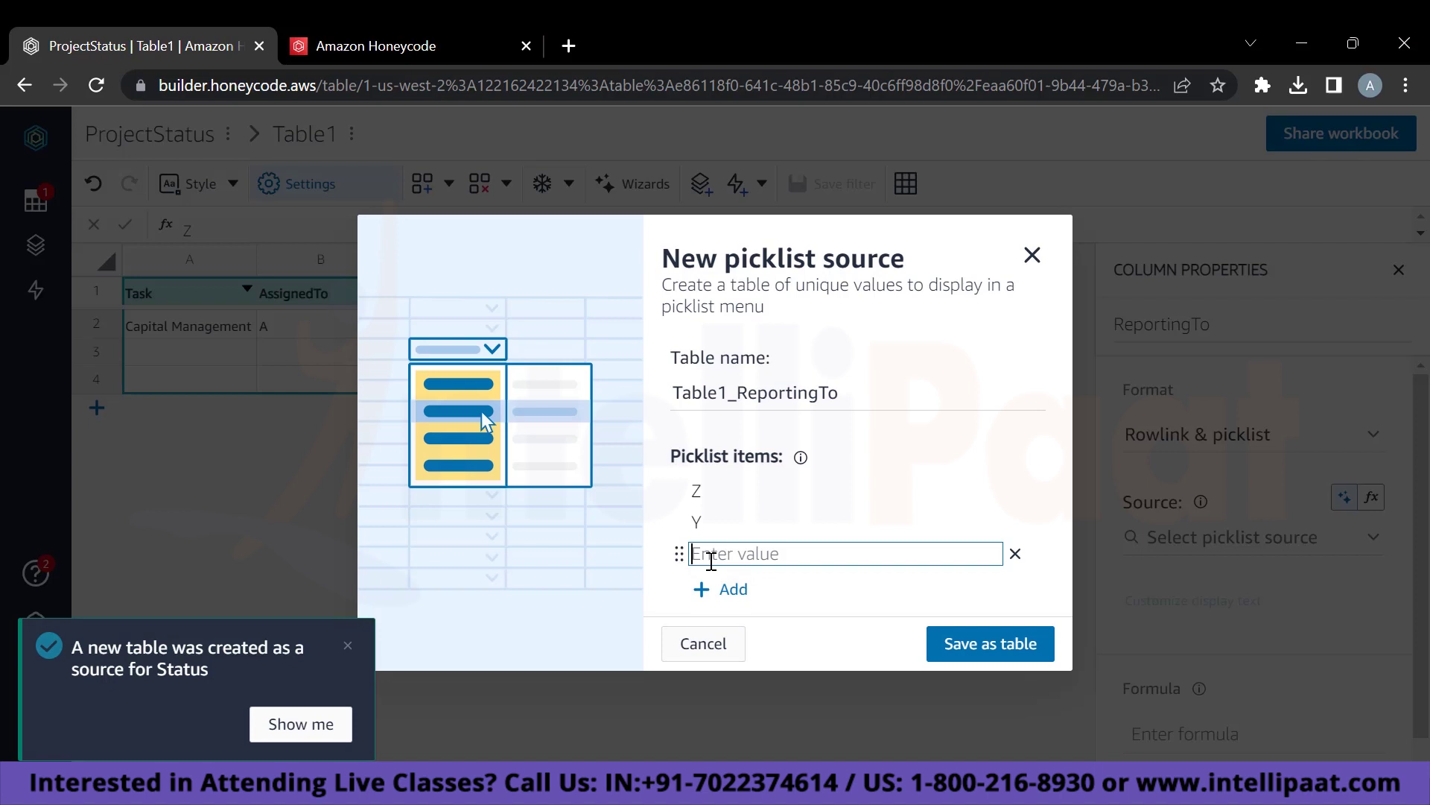
{"action": "type", "text": "X"}
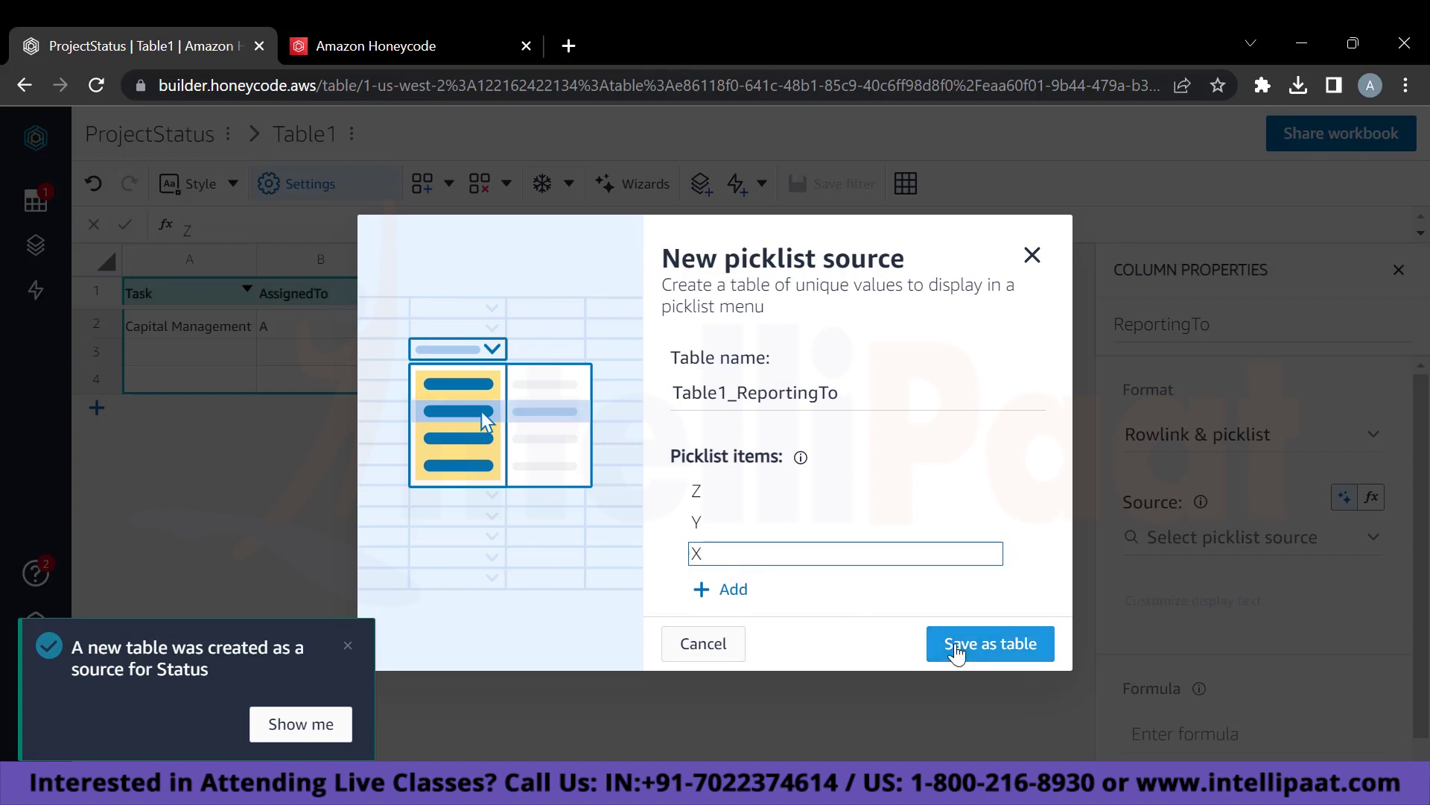
{"action": "left_click", "coordinate": [957, 645]}
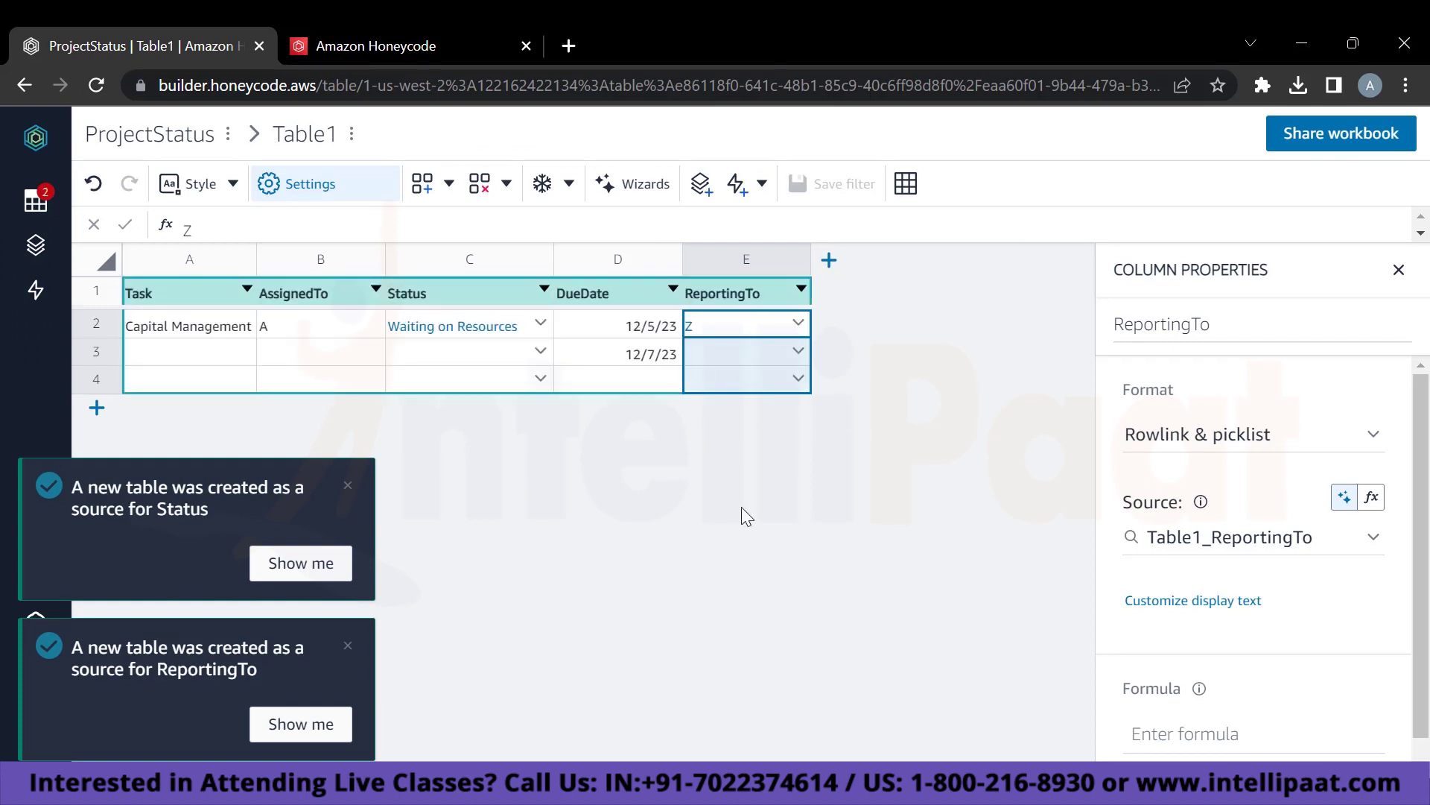
Dismiss the Status and ReportingTo source-table notices and open Table1 in full view.
{"action": "left_click", "coordinate": [348, 487]}
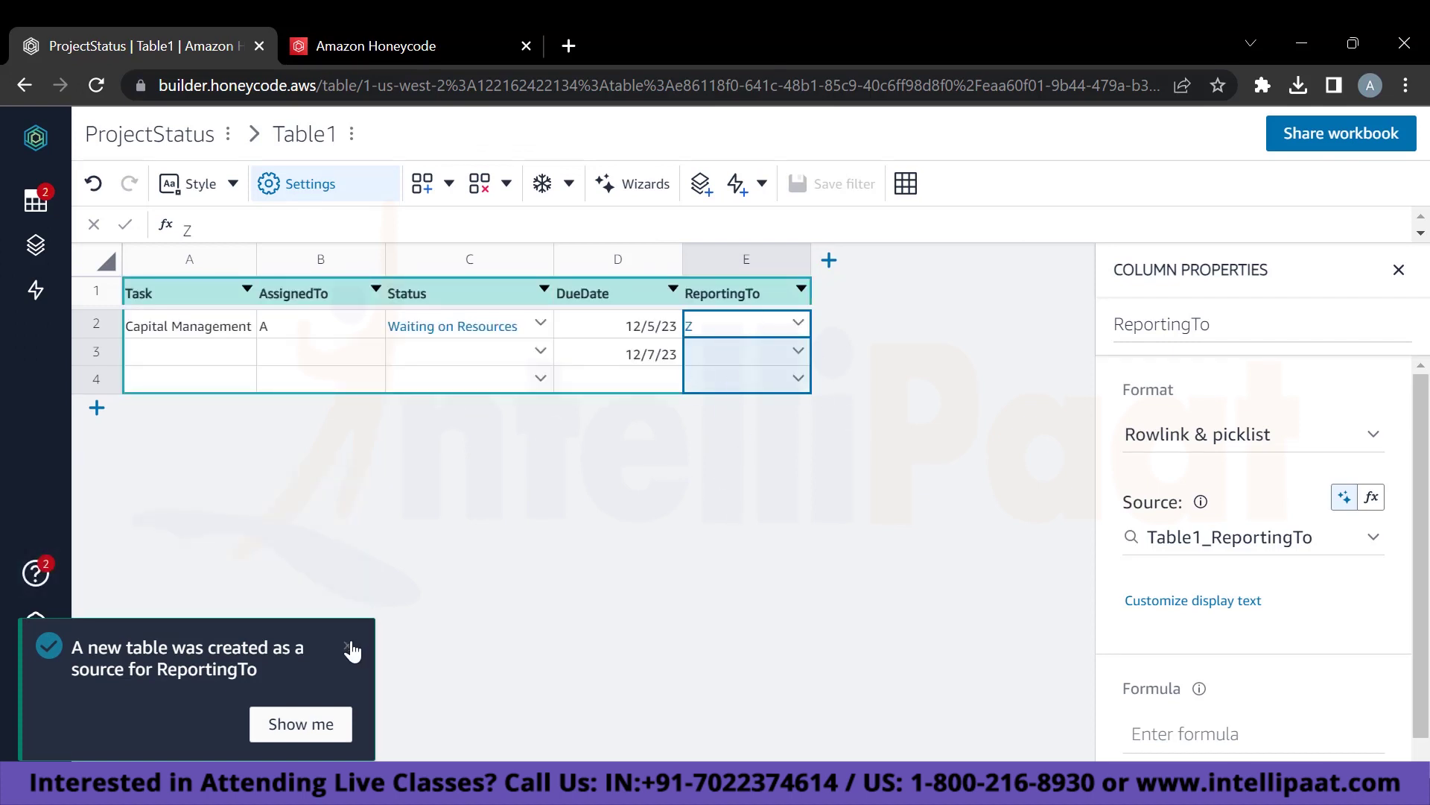
{"action": "left_click", "coordinate": [348, 646]}
{"action": "left_click", "coordinate": [177, 353]}
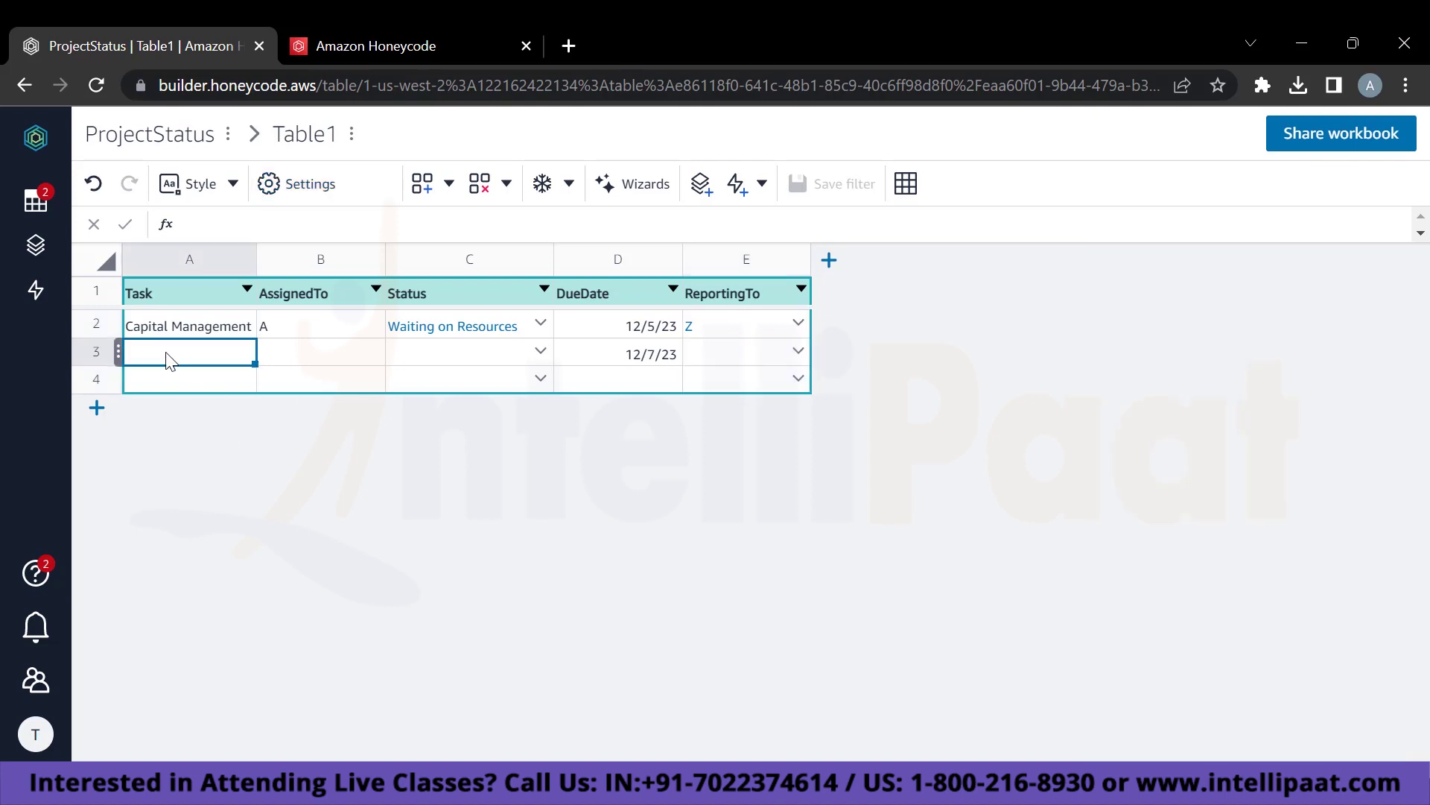
{"action": "left_click", "coordinate": [32, 200]}
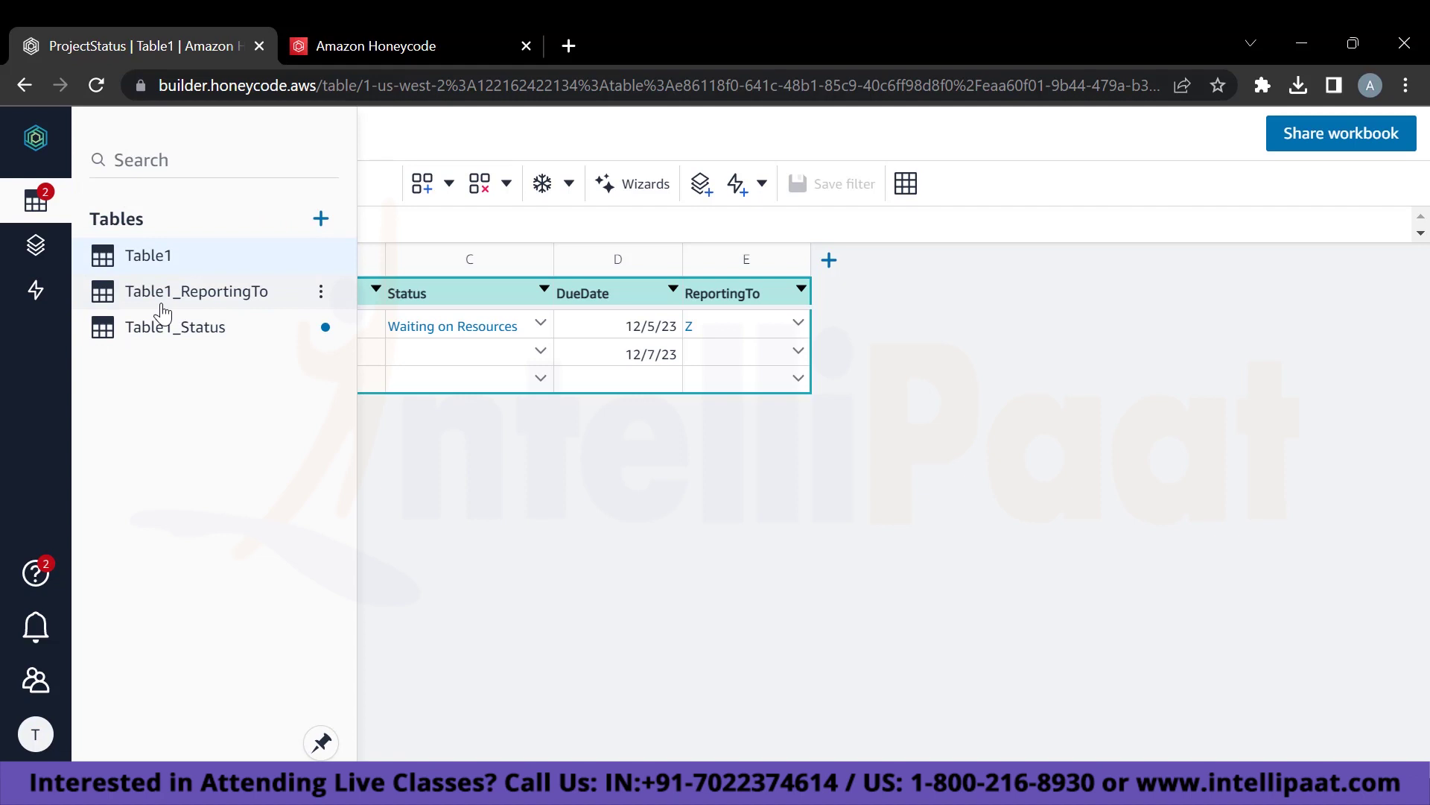
{"action": "left_click", "coordinate": [188, 266]}
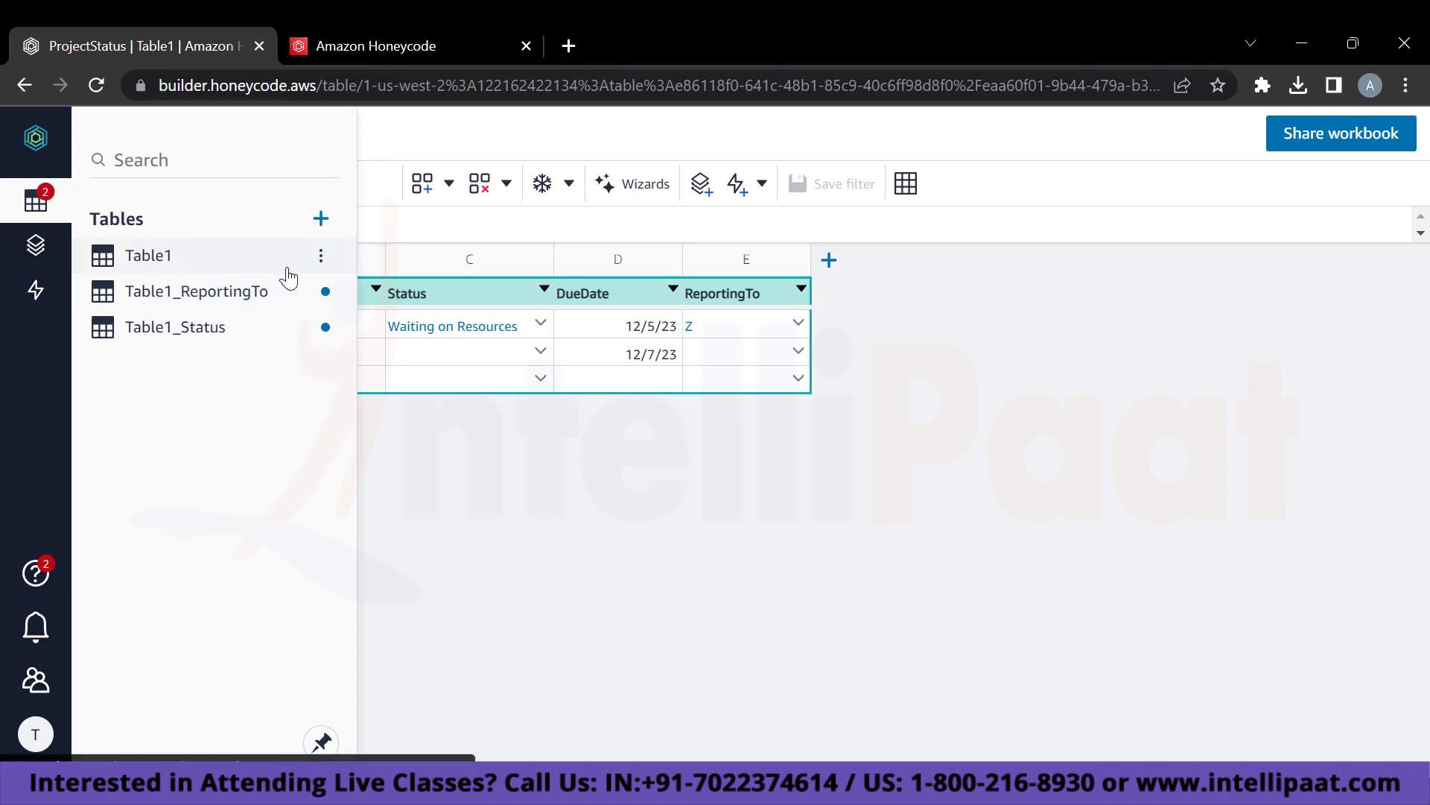
Rename Table1 to Table1_Project and clear the 12/7/23 due date in cell D3.
{"action": "left_click", "coordinate": [36, 200]}
{"action": "double_click", "coordinate": [149, 254]}
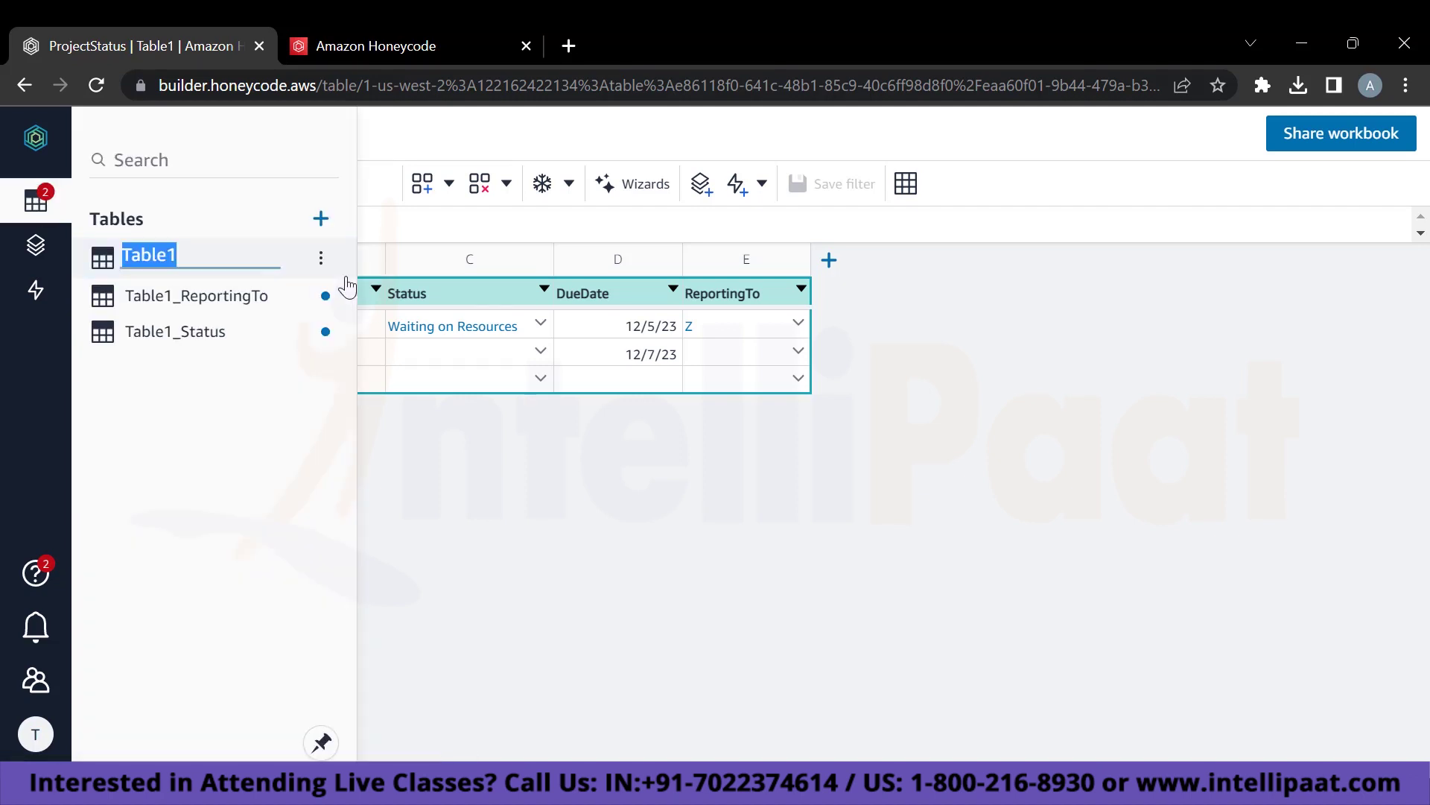
{"action": "key", "text": "End"}
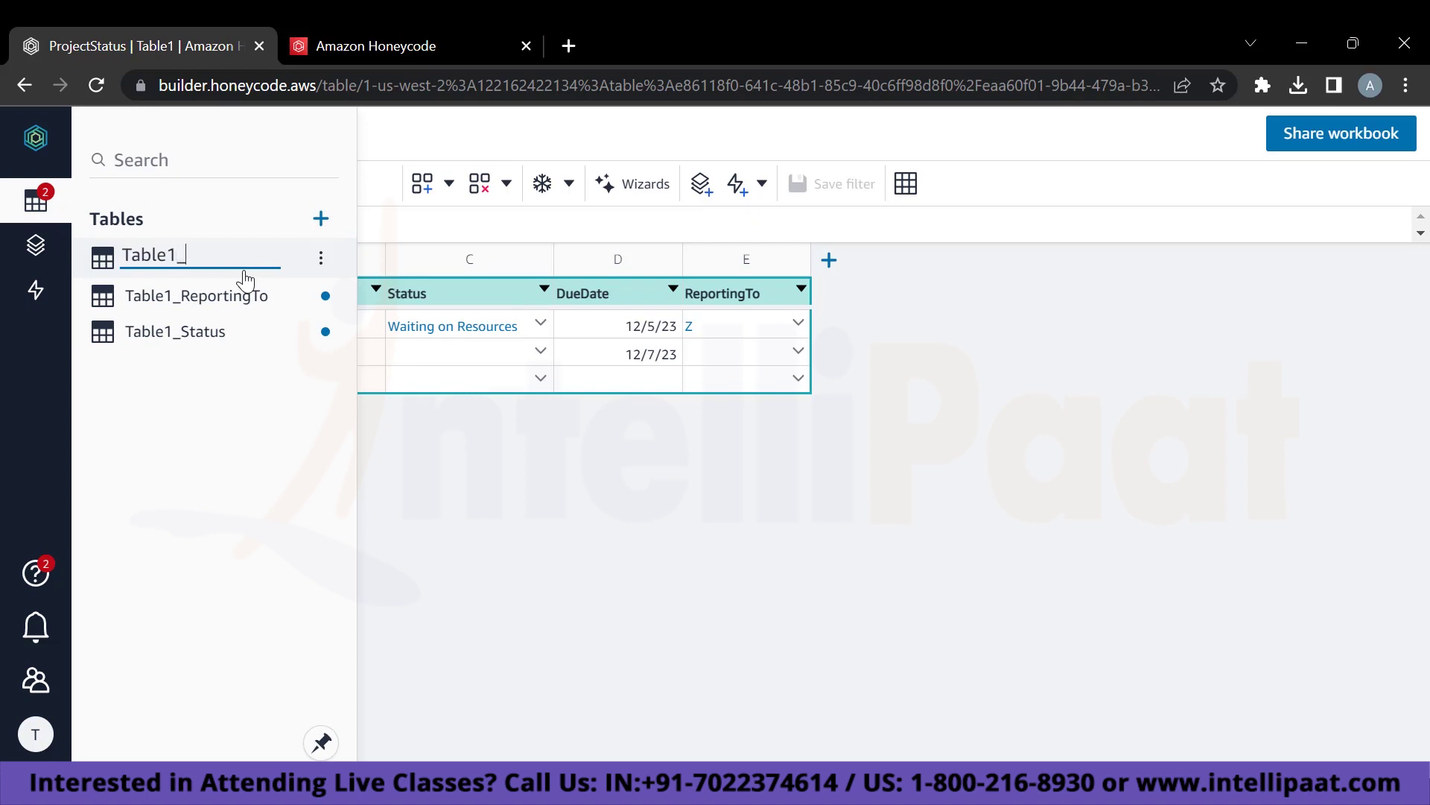
{"action": "type", "text": "_Project"}
{"action": "left_click", "coordinate": [398, 480]}
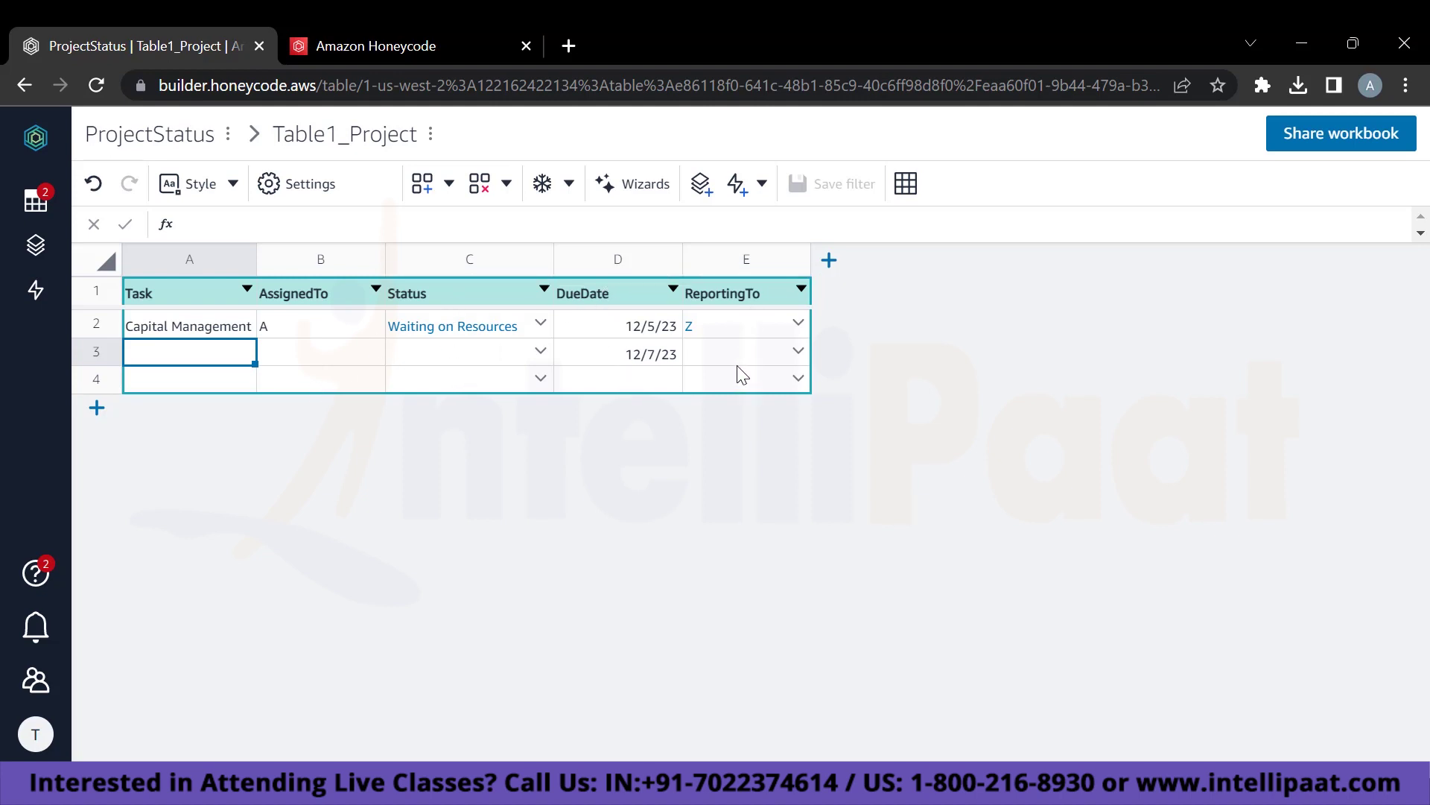
{"action": "left_click", "coordinate": [647, 365]}
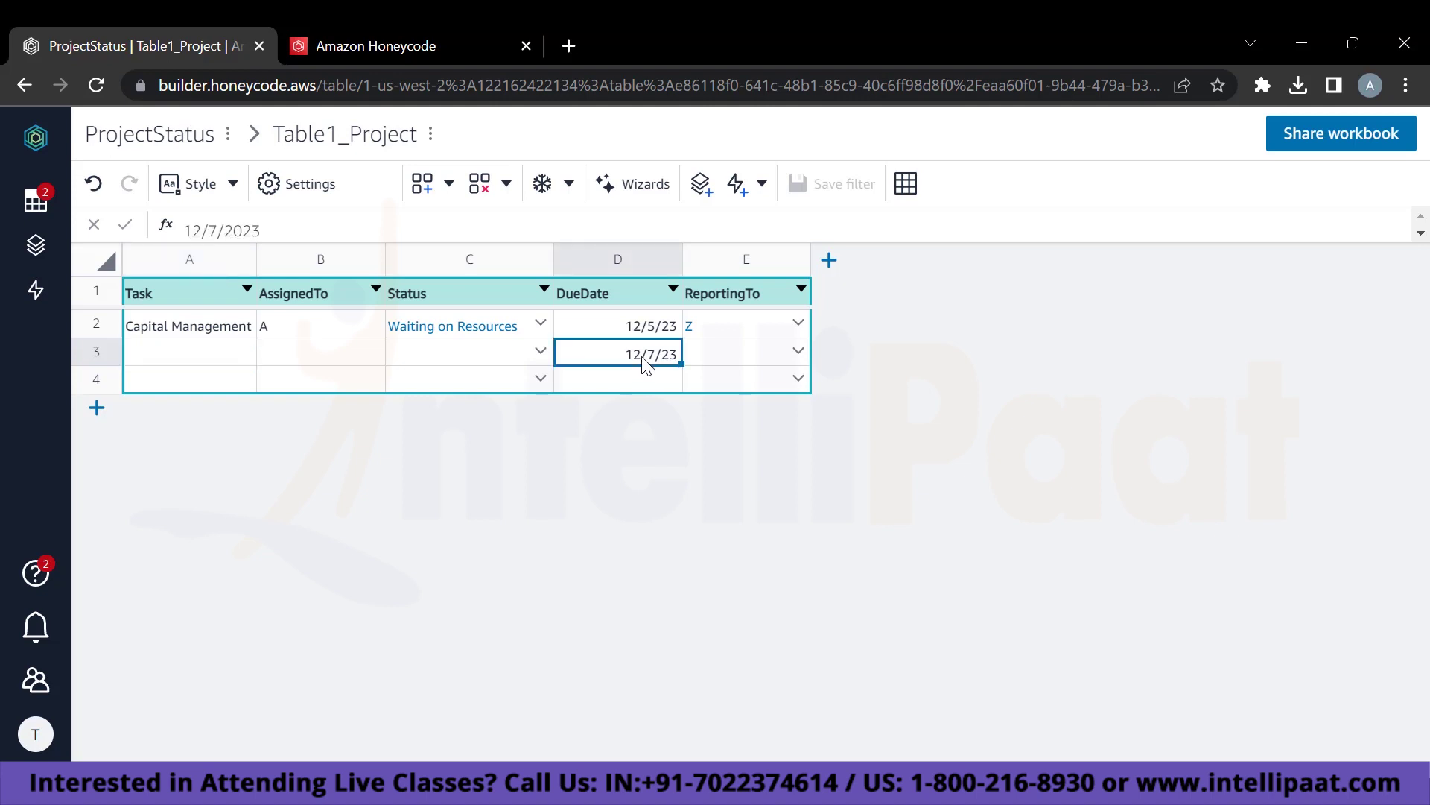
{"action": "key", "text": "Delete"}
Create a new app with the app wizard, using Table1_Project as the source table.
{"action": "left_click", "coordinate": [35, 247]}
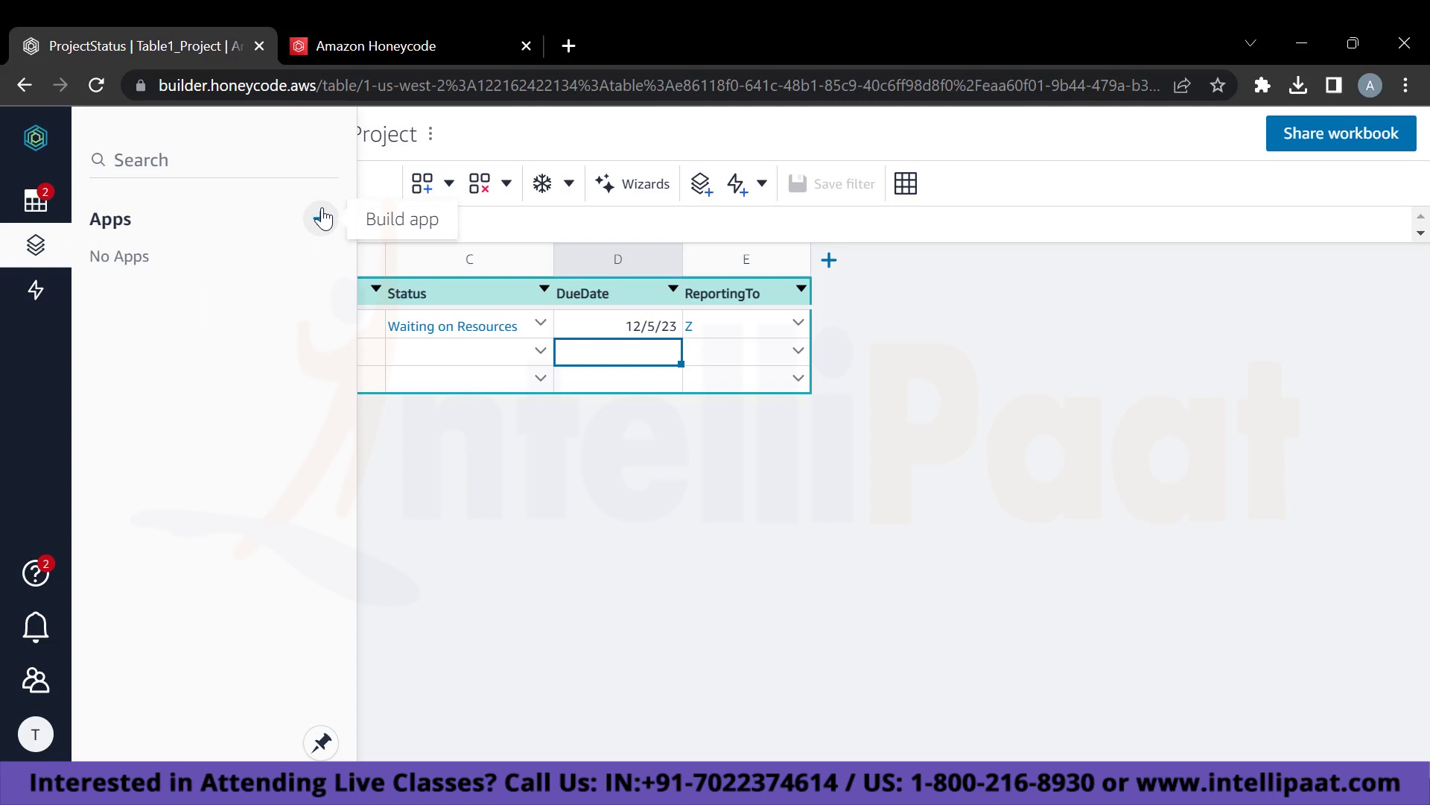
{"action": "left_click", "coordinate": [321, 220]}
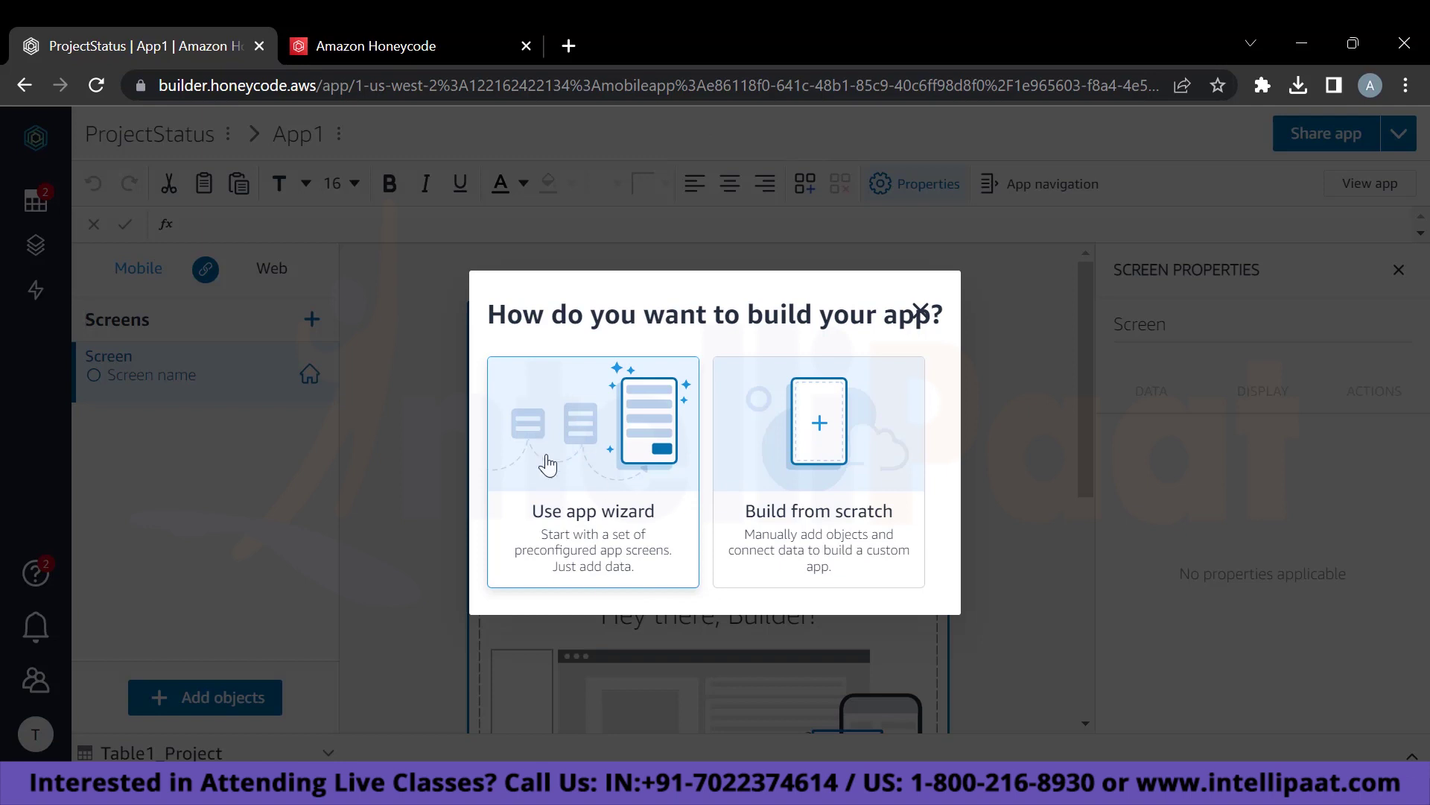
{"action": "left_click", "coordinate": [579, 507]}
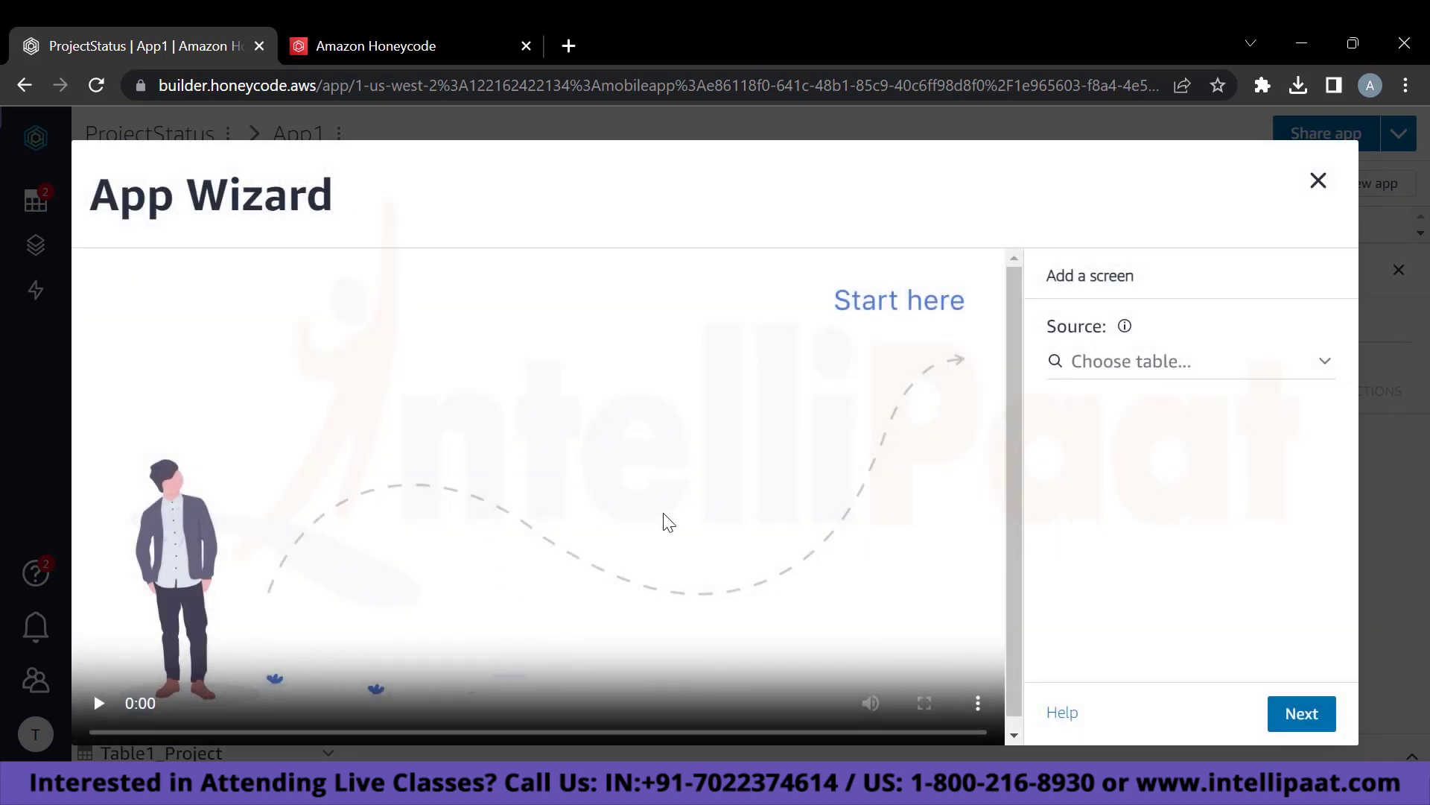
{"action": "left_click", "coordinate": [1103, 368]}
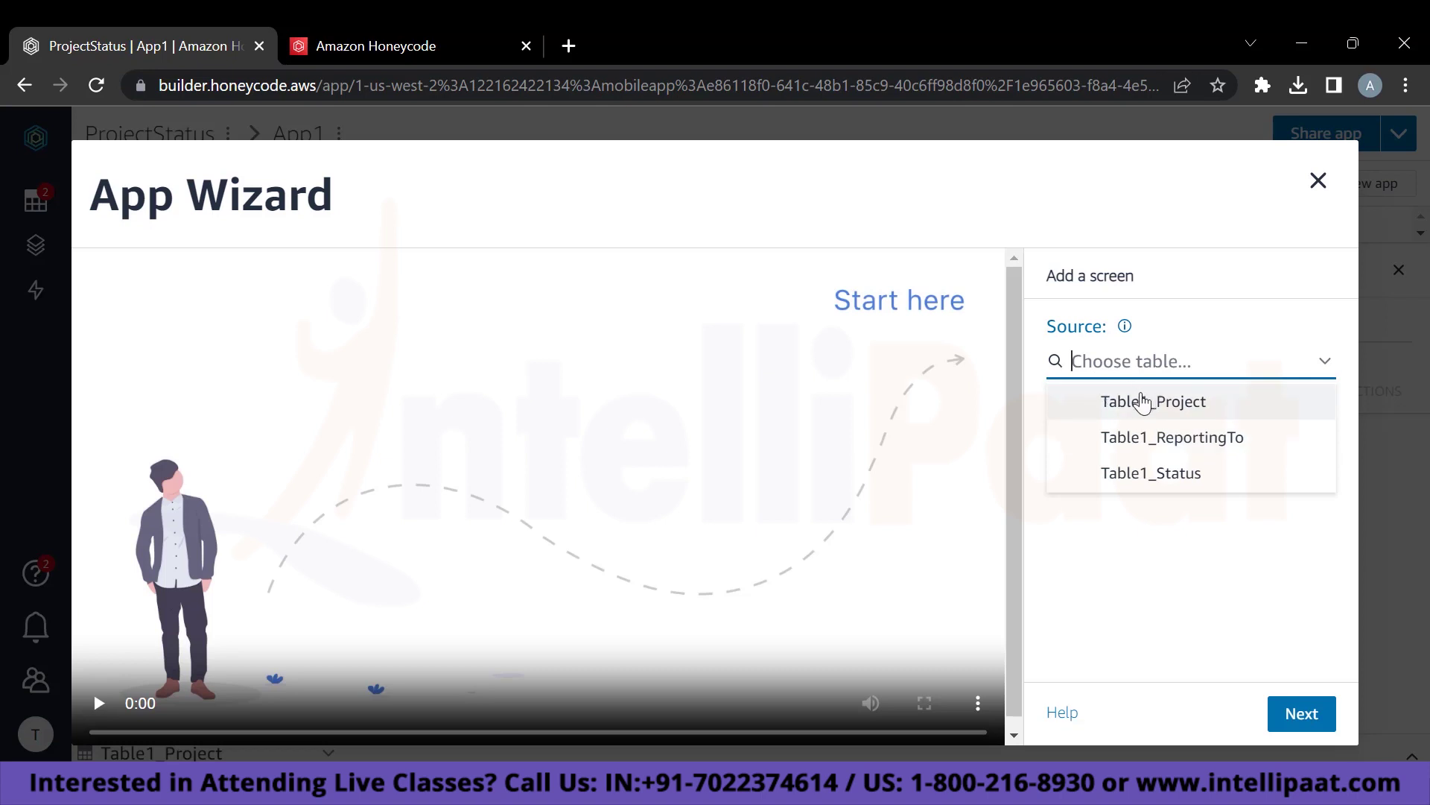
{"action": "left_click", "coordinate": [1145, 403]}
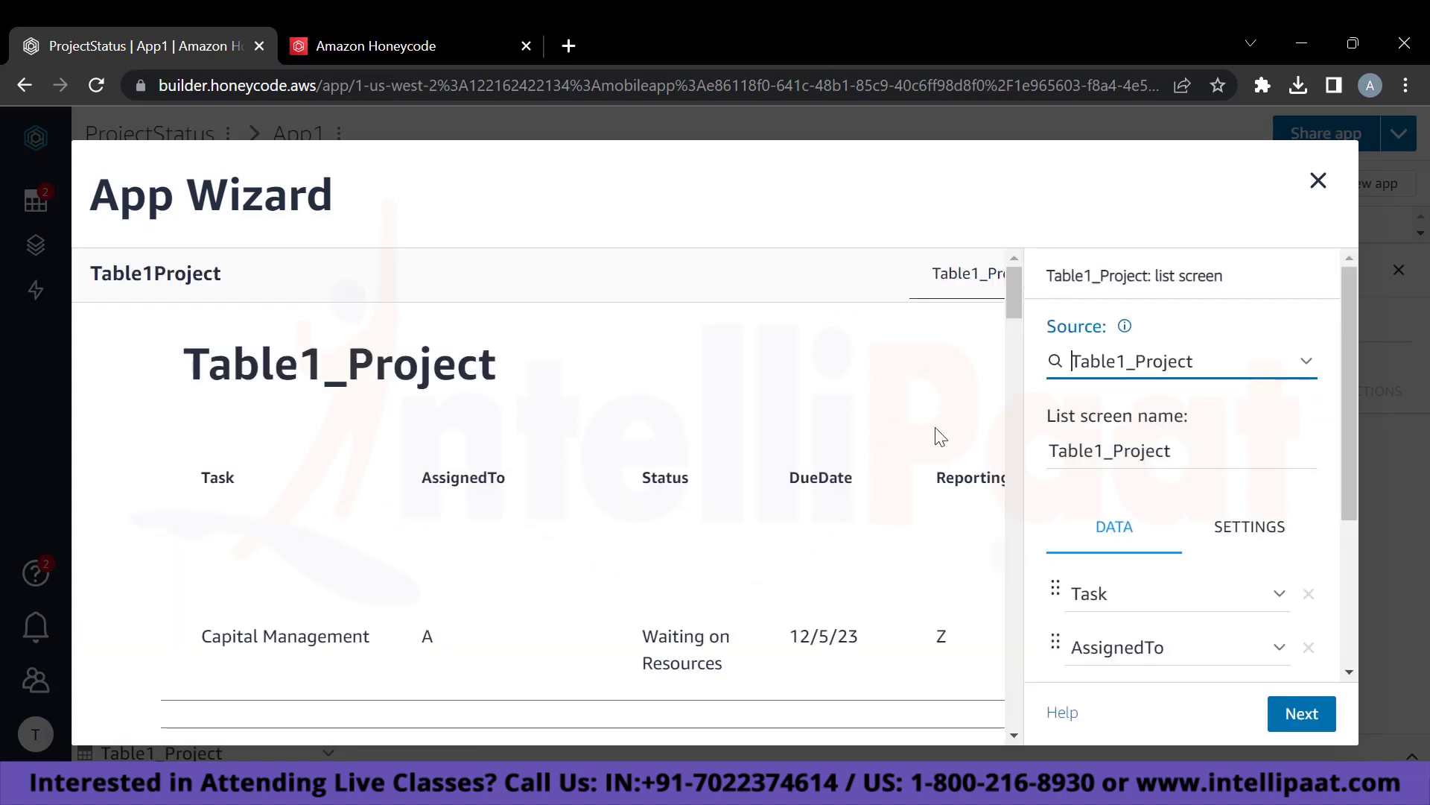
Keep Status as a list field and move AssignedTo below Status on the list screen.
{"action": "scroll", "coordinate": [693, 591], "scroll_direction": "down", "scroll_amount": 1}
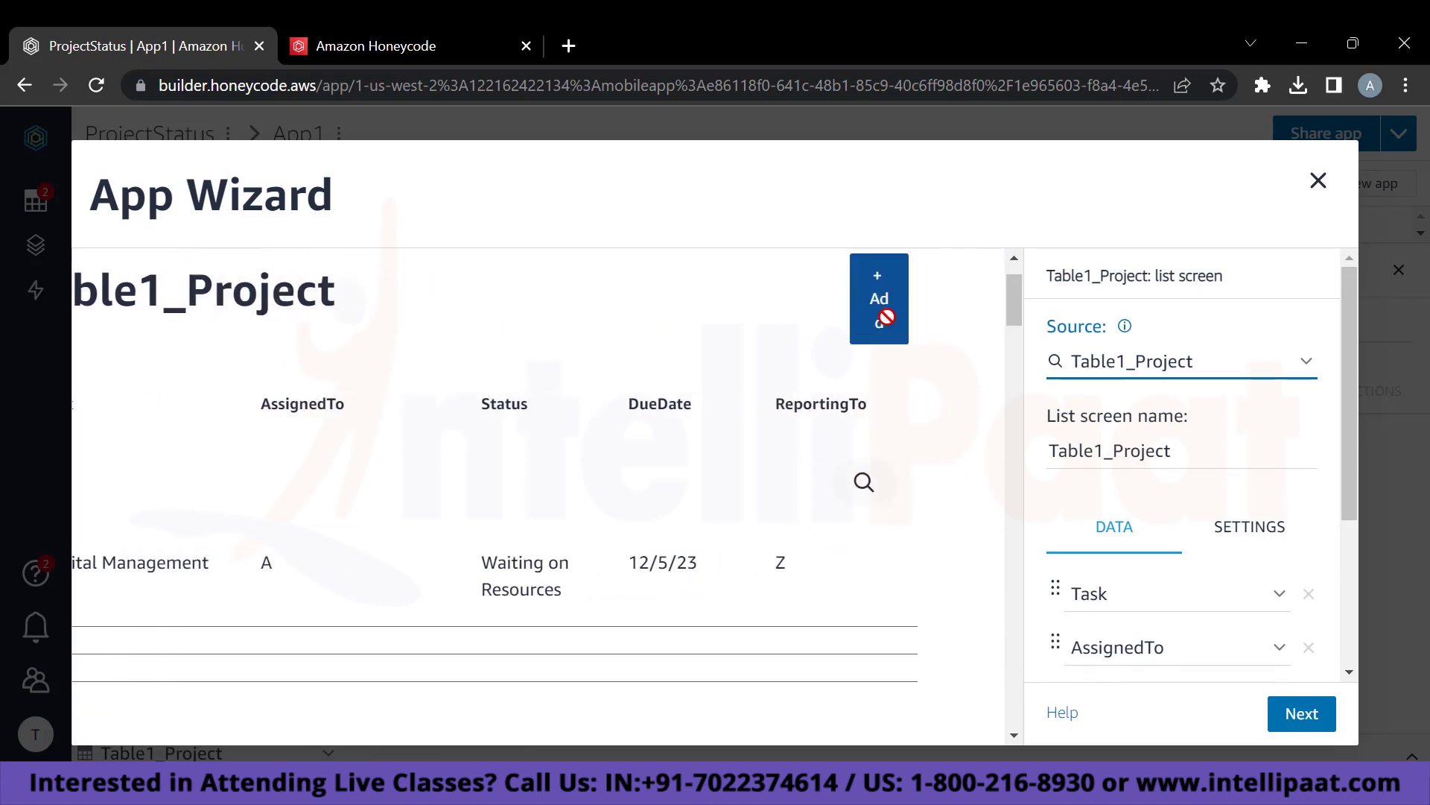
{"action": "scroll", "coordinate": [1172, 608], "scroll_direction": "down", "scroll_amount": 2}
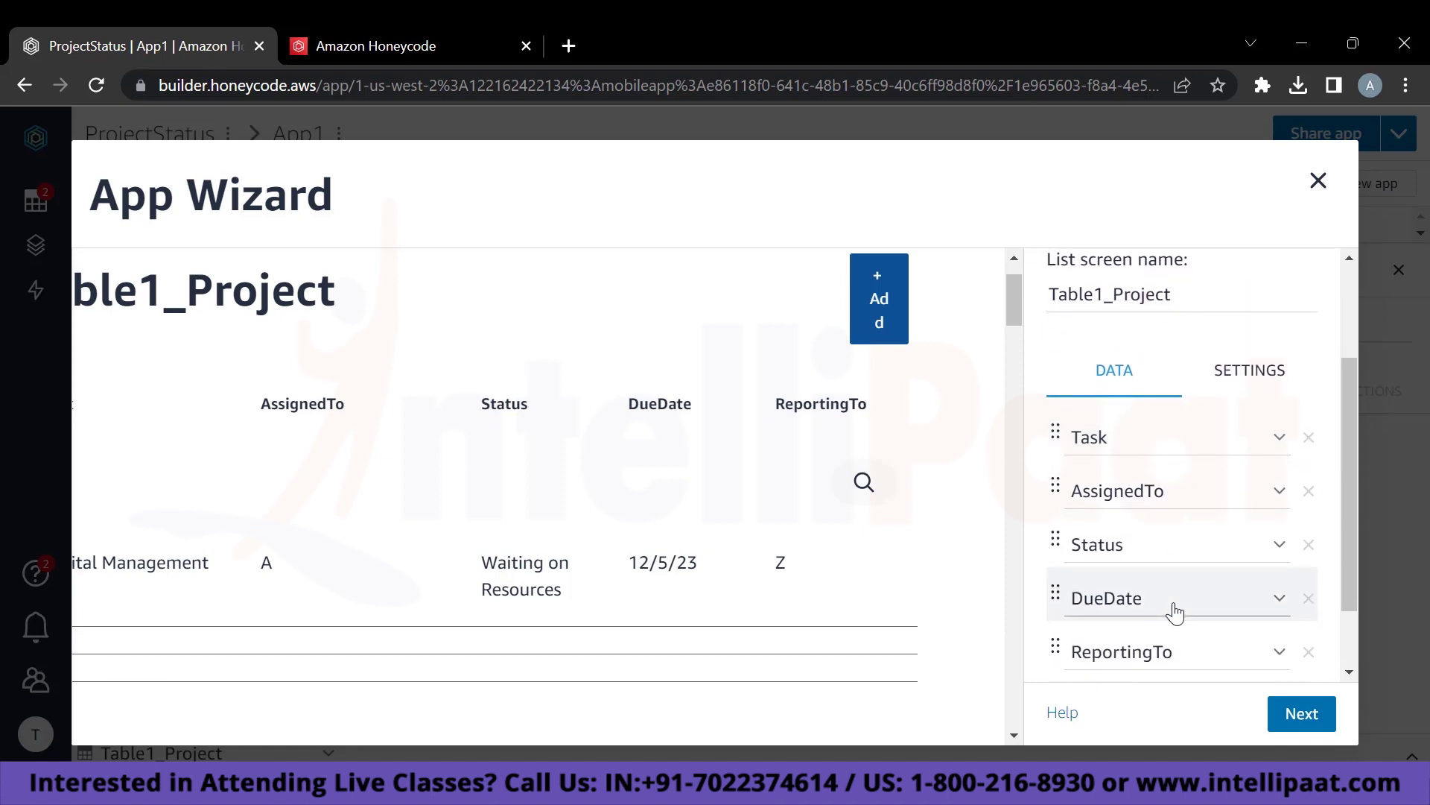
{"action": "scroll", "coordinate": [1174, 609], "scroll_direction": "up", "scroll_amount": 2}
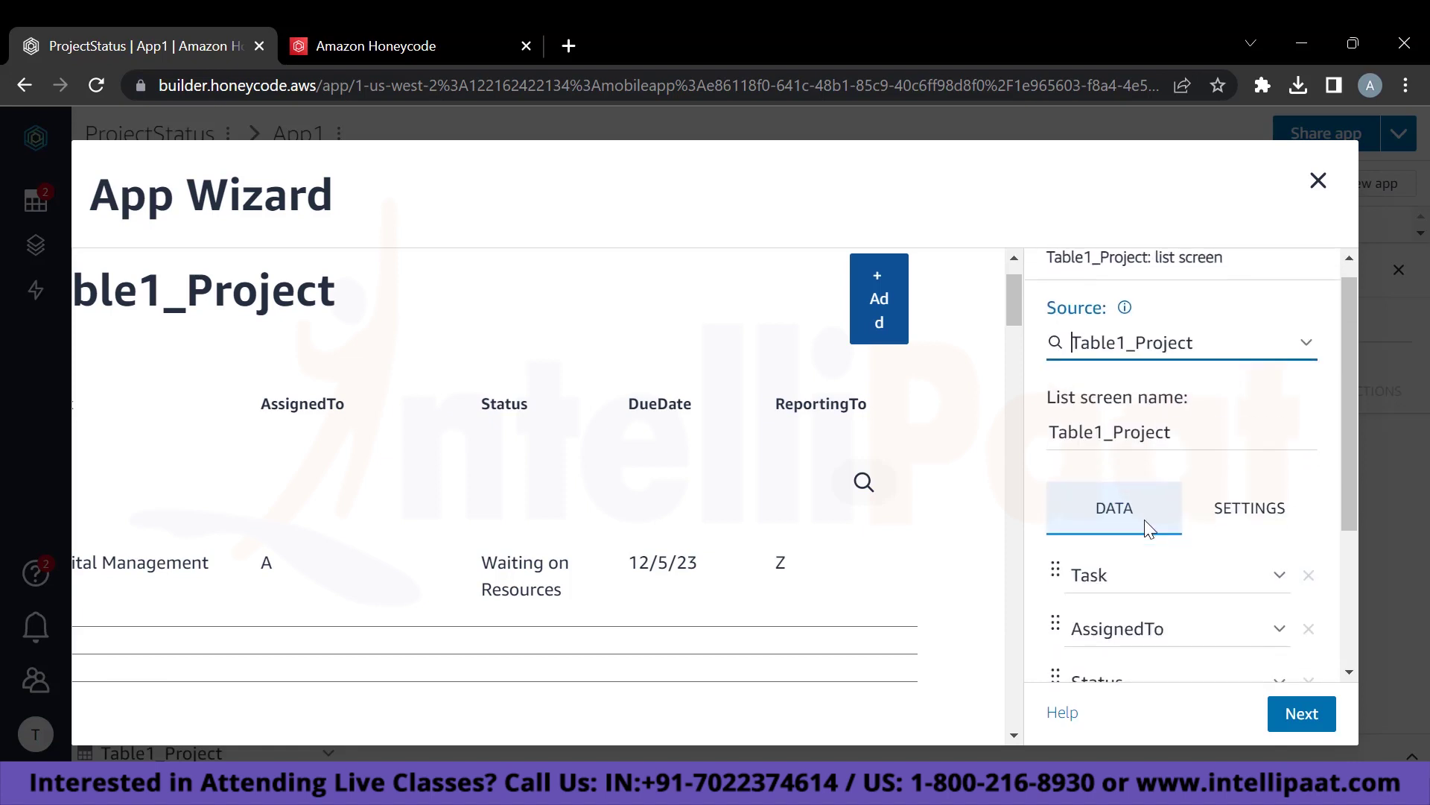
{"action": "scroll", "coordinate": [1147, 514], "scroll_direction": "down", "scroll_amount": 2}
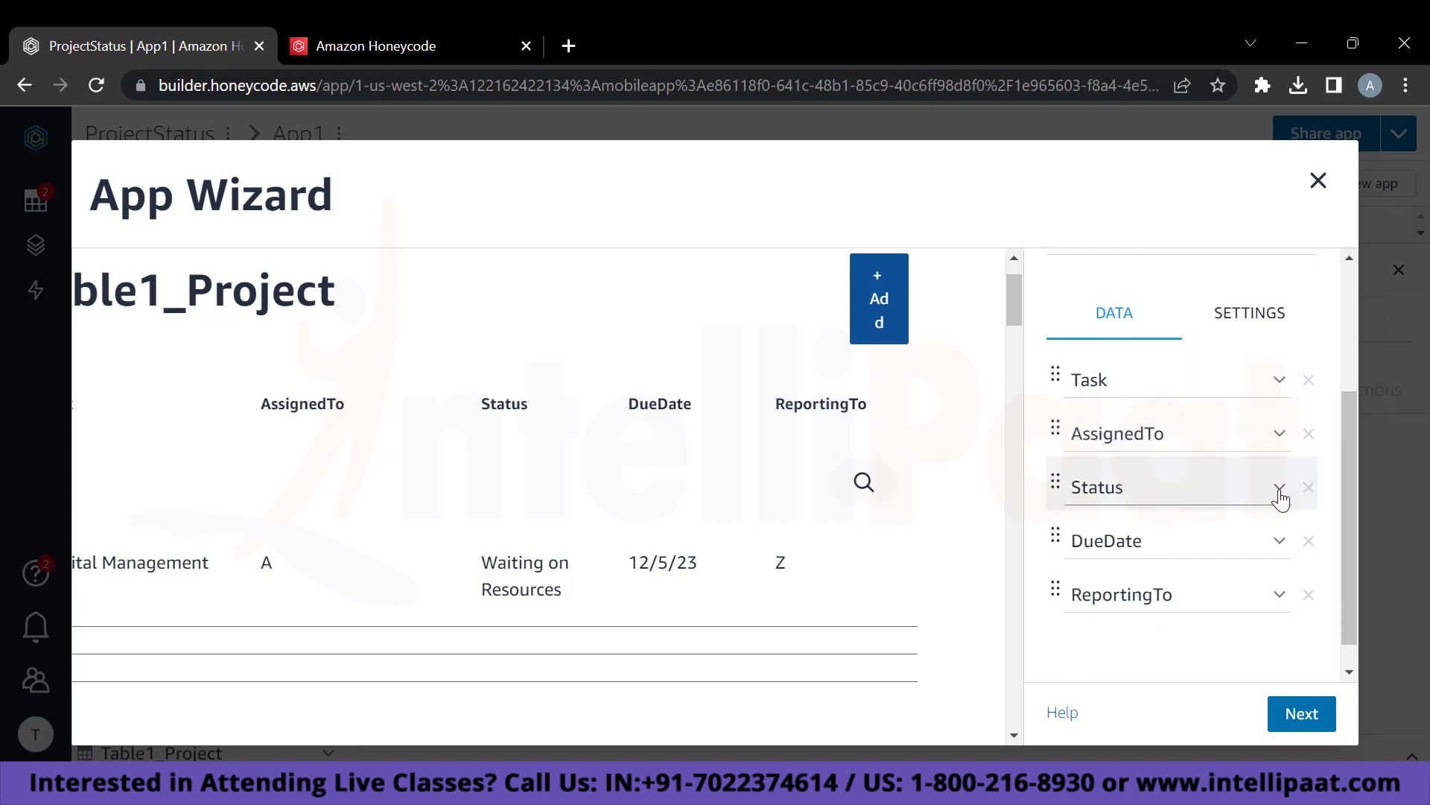
{"action": "left_click", "coordinate": [1210, 493]}
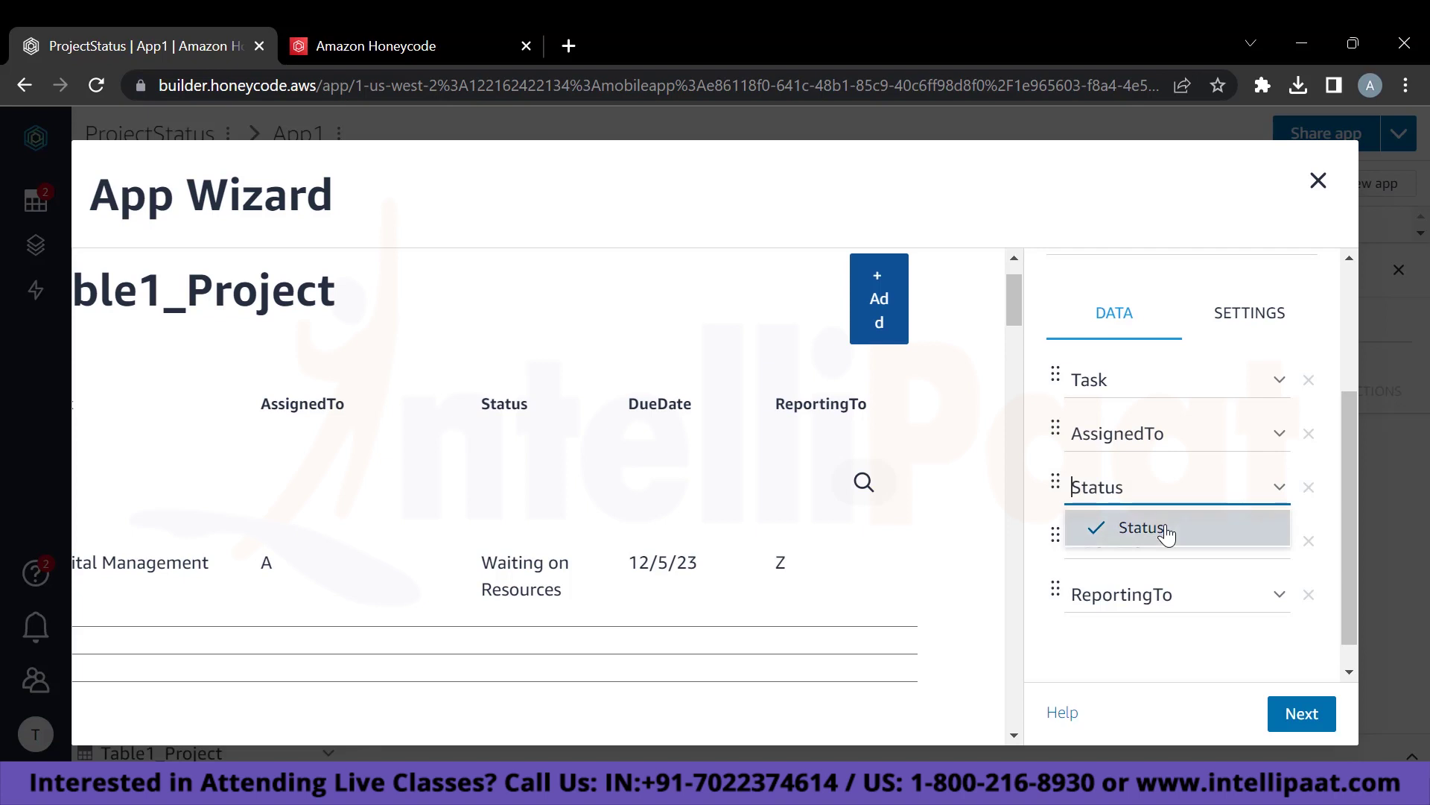
{"action": "left_click", "coordinate": [1158, 529]}
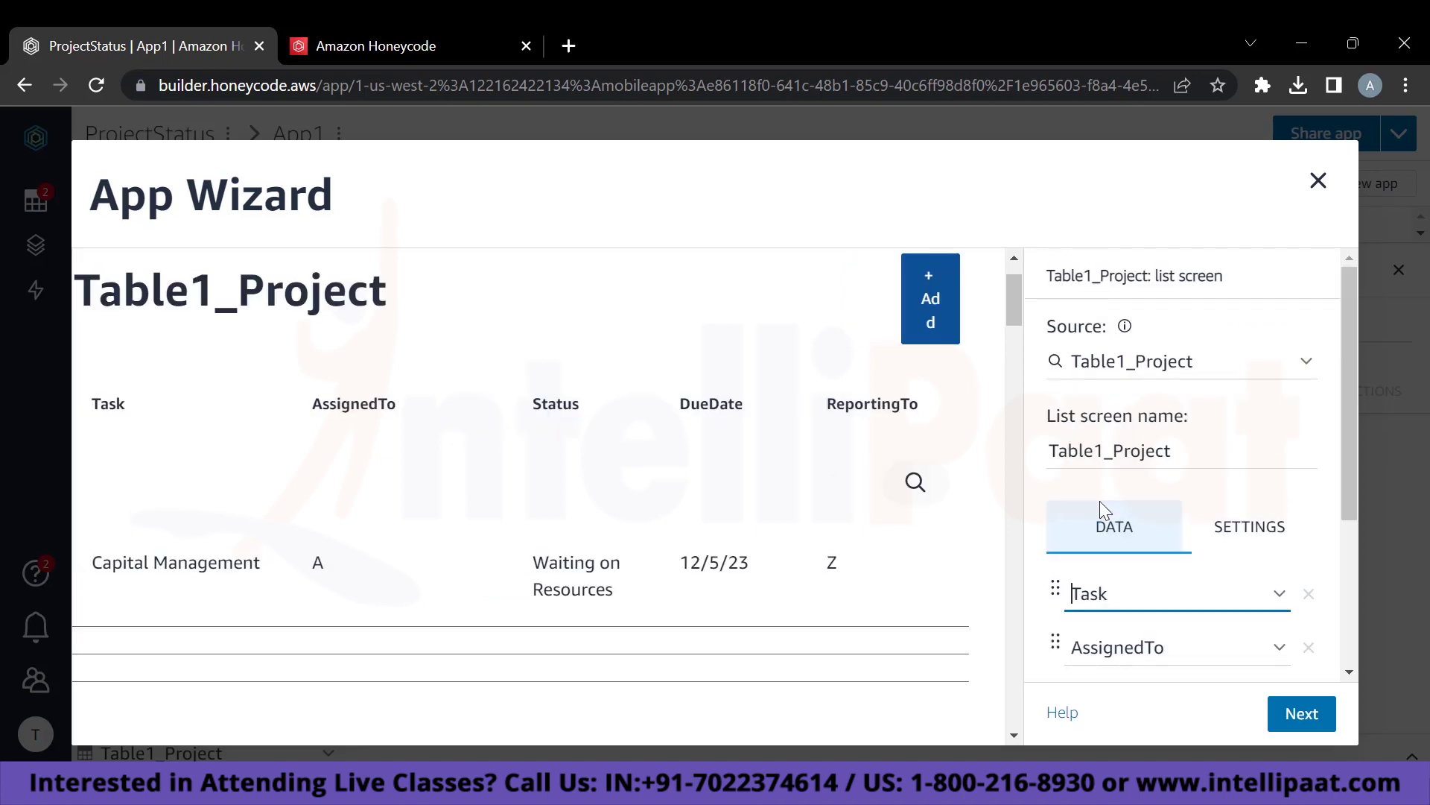
{"action": "scroll", "coordinate": [1100, 506], "scroll_direction": "down", "scroll_amount": 3}
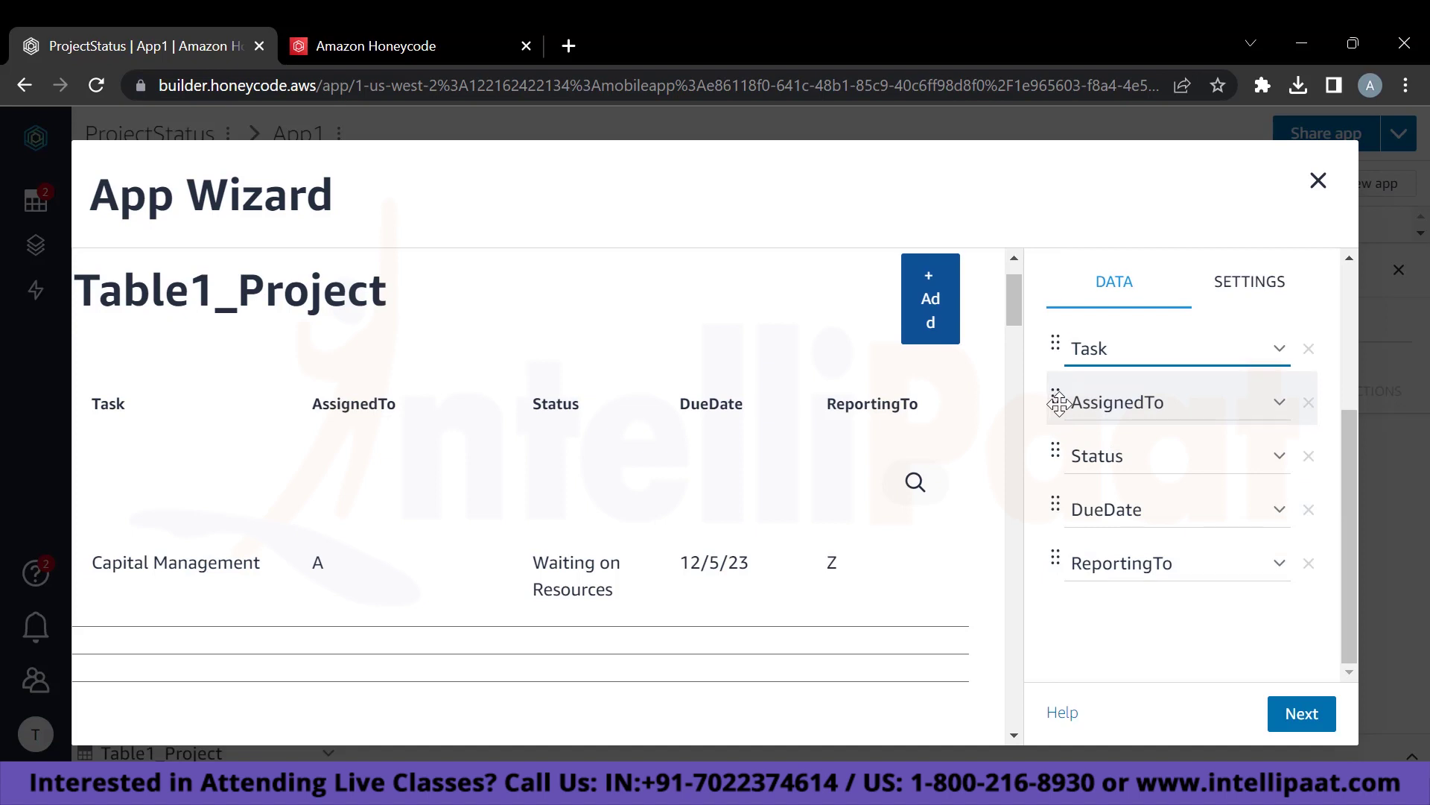
{"action": "left_click_drag", "start_coordinate": [1058, 403], "coordinate": [780, 568]}
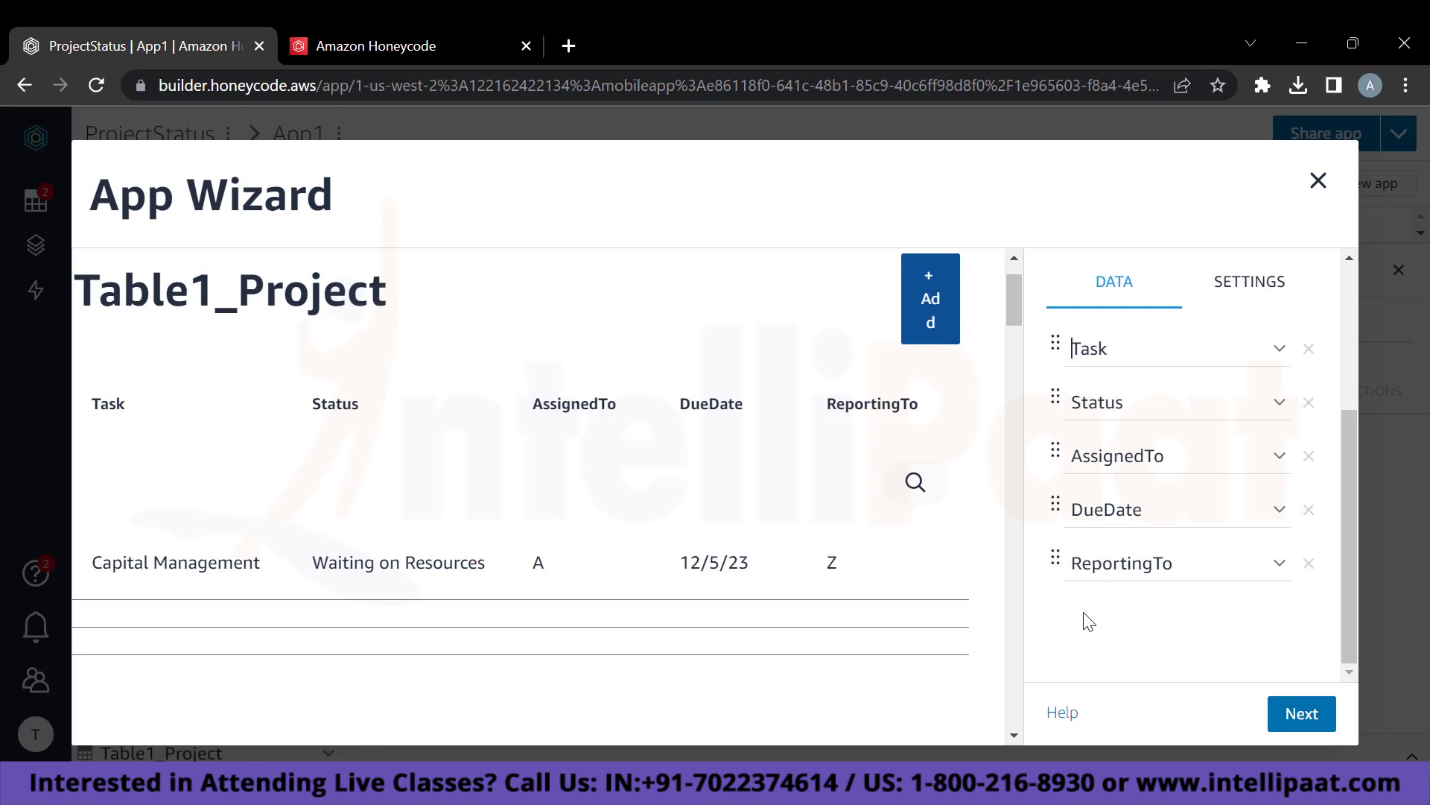
{"action": "scroll", "coordinate": [1090, 622], "scroll_direction": "up", "scroll_amount": 3}
{"action": "scroll", "coordinate": [1088, 622], "scroll_direction": "down", "scroll_amount": 3}
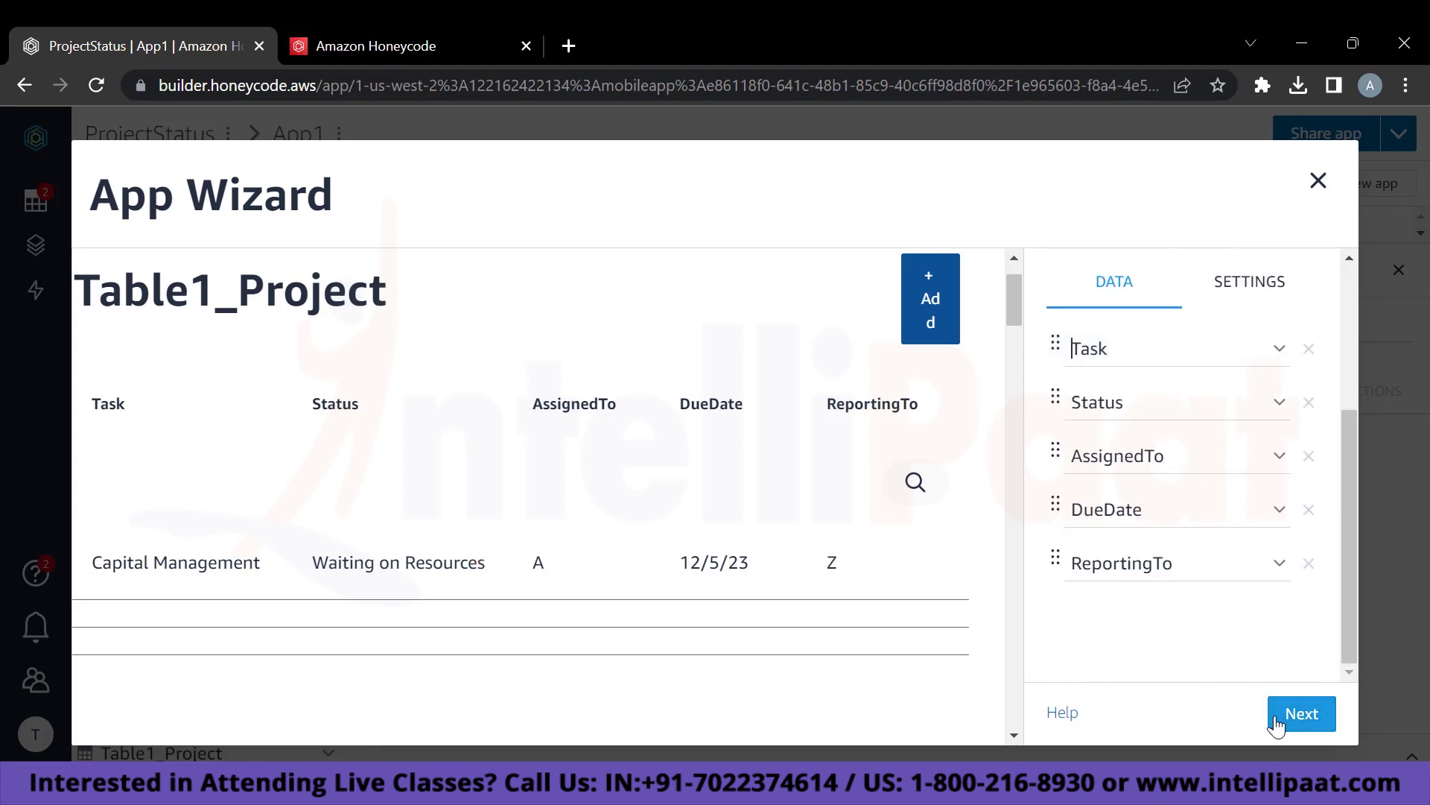
On the detail screen step, make the AssignedTo and Status fields editable.
{"action": "left_click", "coordinate": [1276, 721]}
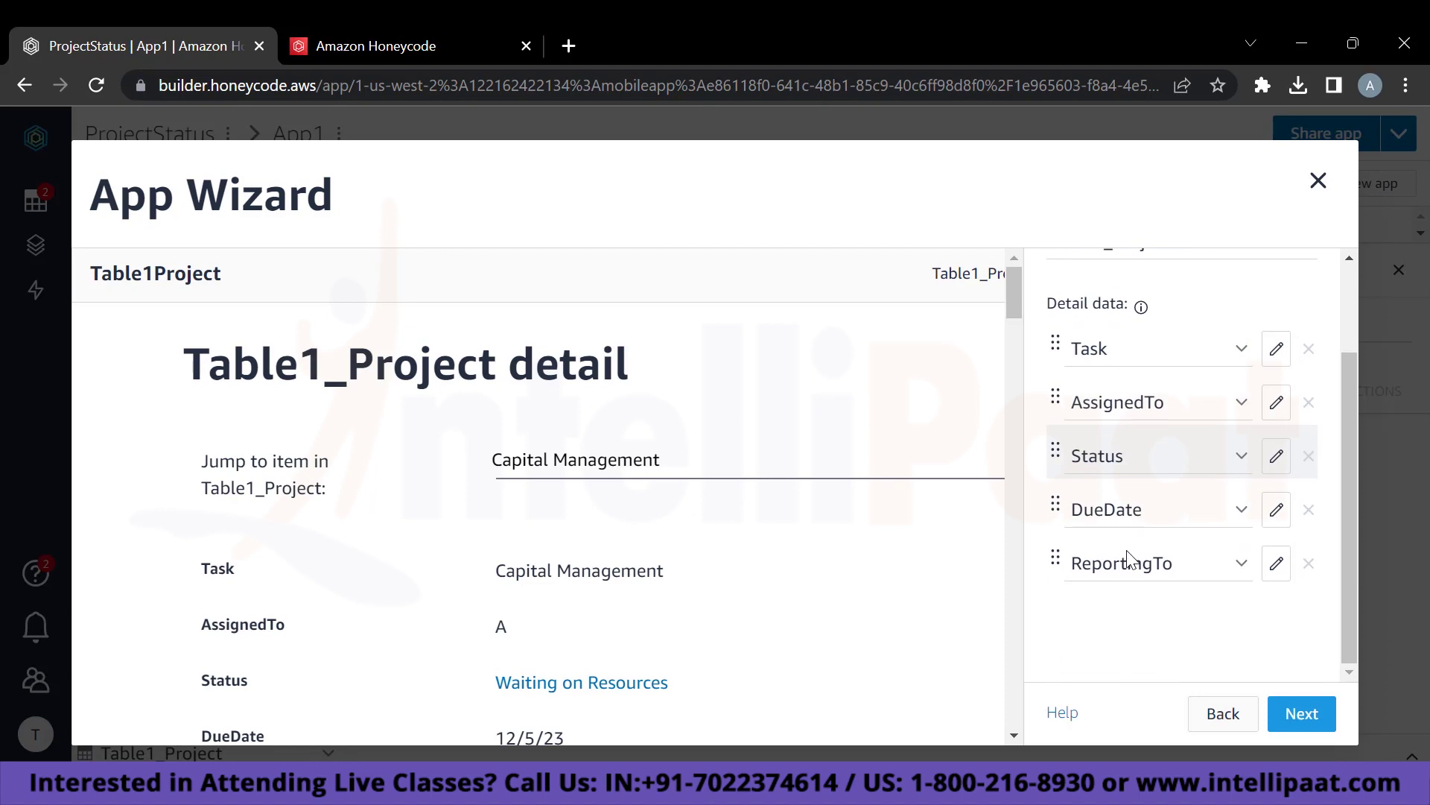
{"action": "scroll", "coordinate": [654, 552], "scroll_direction": "down", "scroll_amount": 5}
{"action": "scroll", "coordinate": [652, 553], "scroll_direction": "up", "scroll_amount": 5}
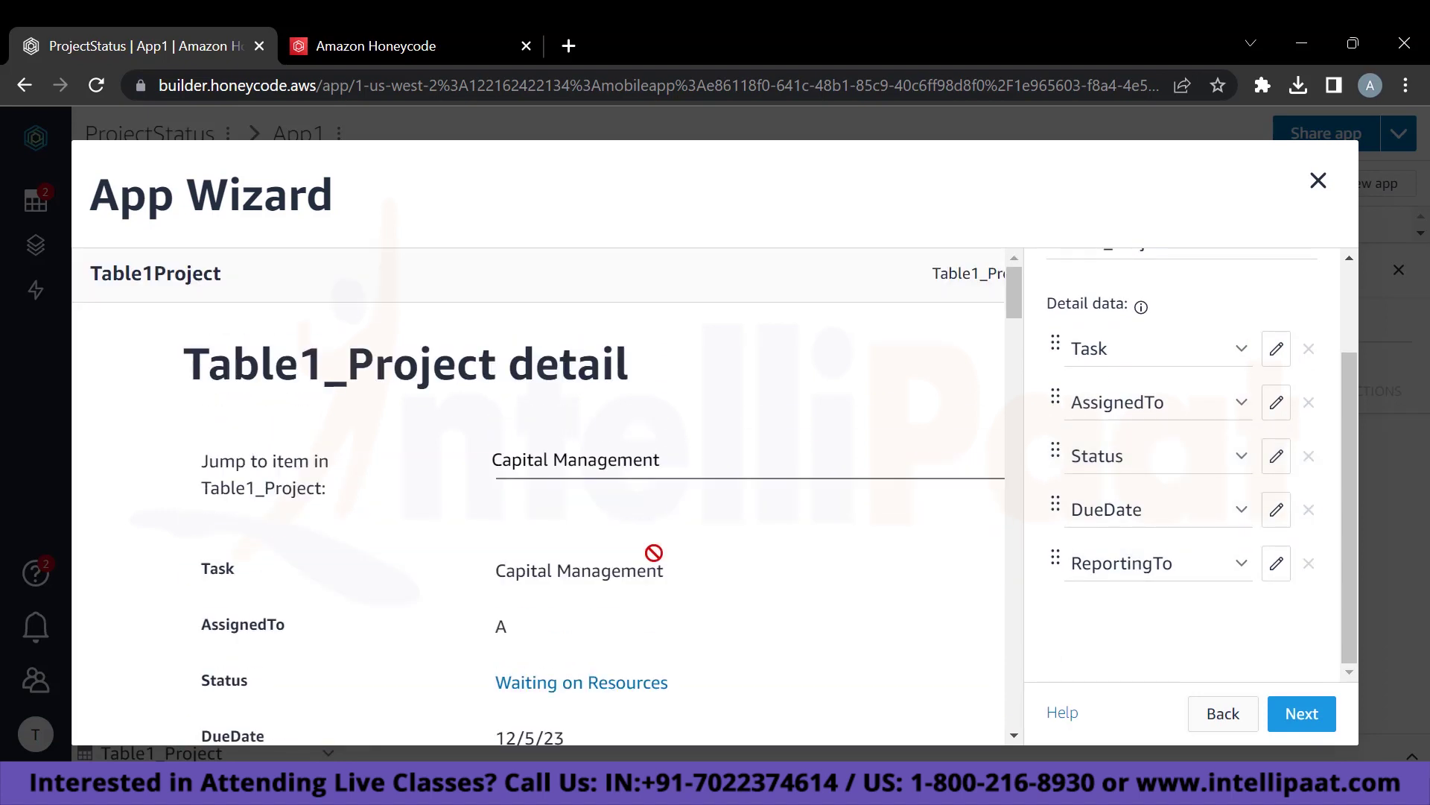
{"action": "scroll", "coordinate": [654, 552], "scroll_direction": "down", "scroll_amount": 2}
{"action": "scroll", "coordinate": [654, 552], "scroll_direction": "up", "scroll_amount": 2}
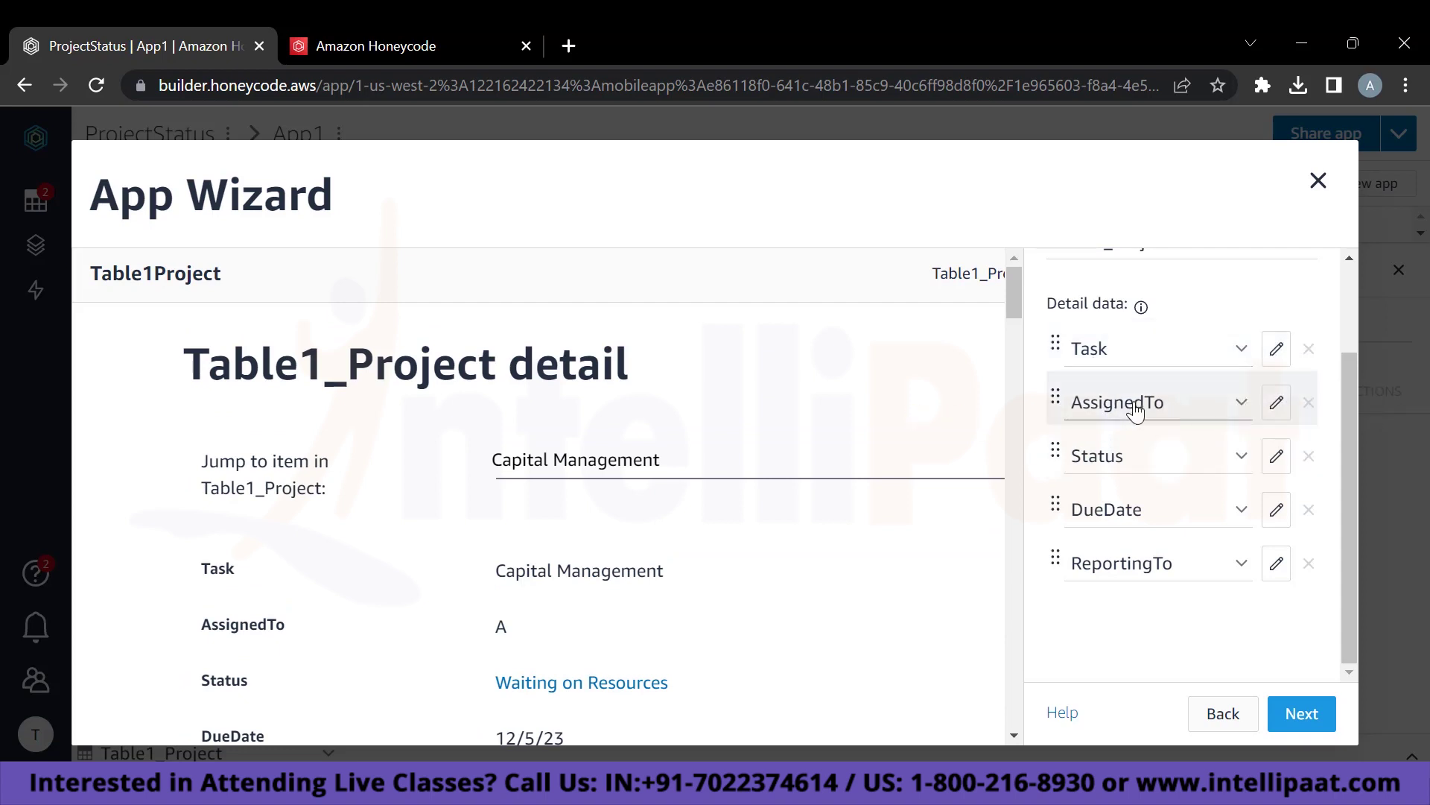
{"action": "left_click", "coordinate": [1278, 408]}
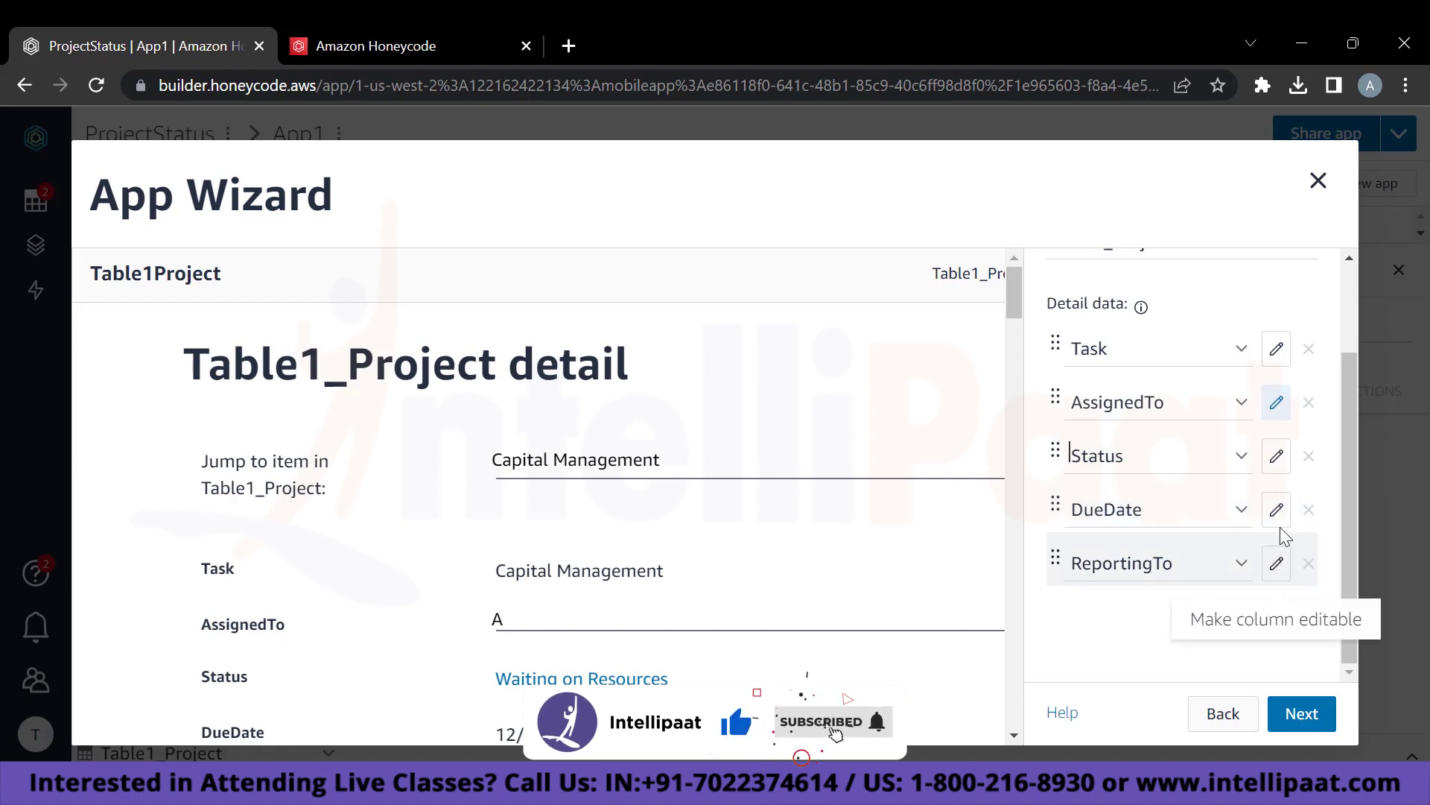
{"action": "left_click", "coordinate": [1278, 457]}
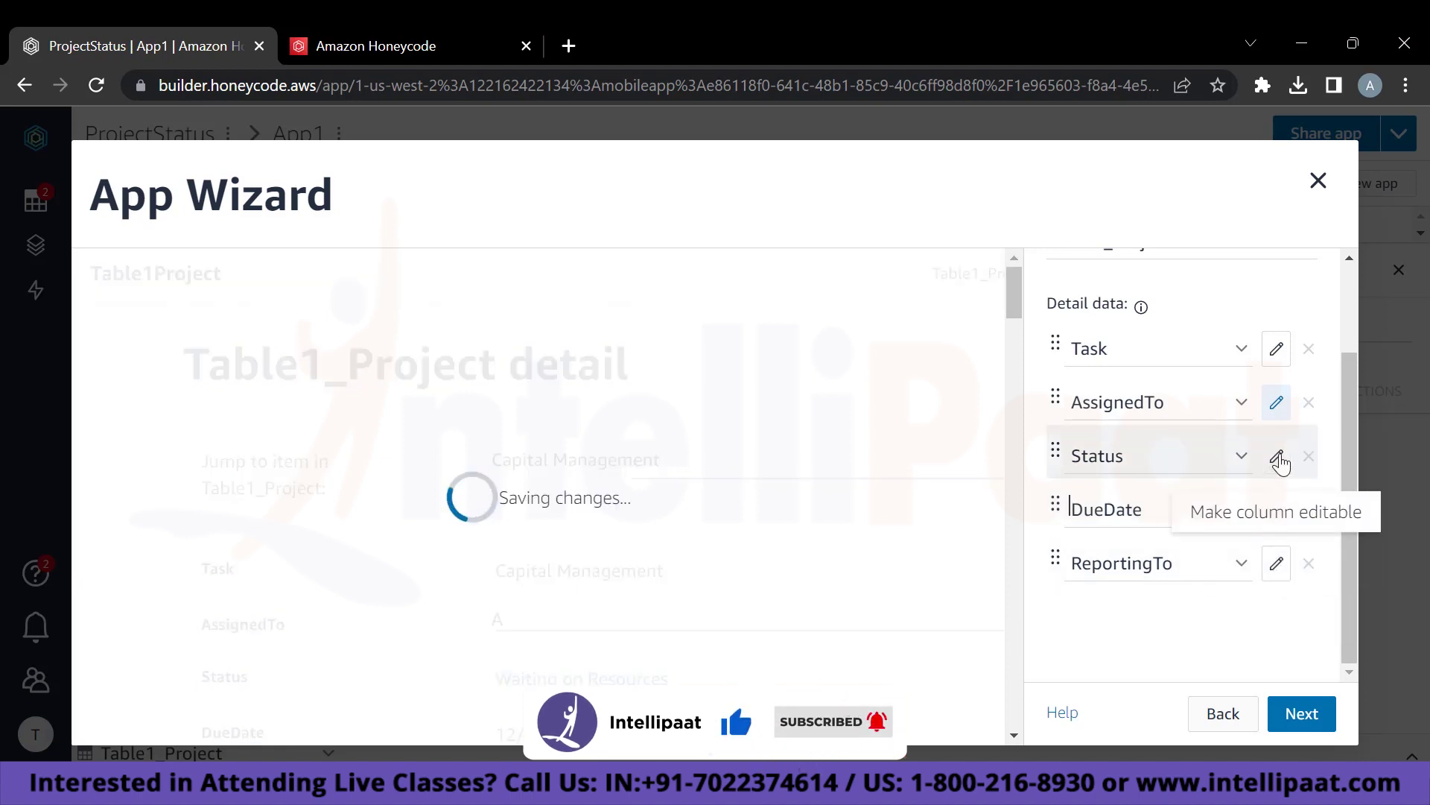
{"action": "scroll", "coordinate": [724, 673], "scroll_direction": "down", "scroll_amount": 5}
{"action": "scroll", "coordinate": [724, 673], "scroll_direction": "up", "scroll_amount": 4}
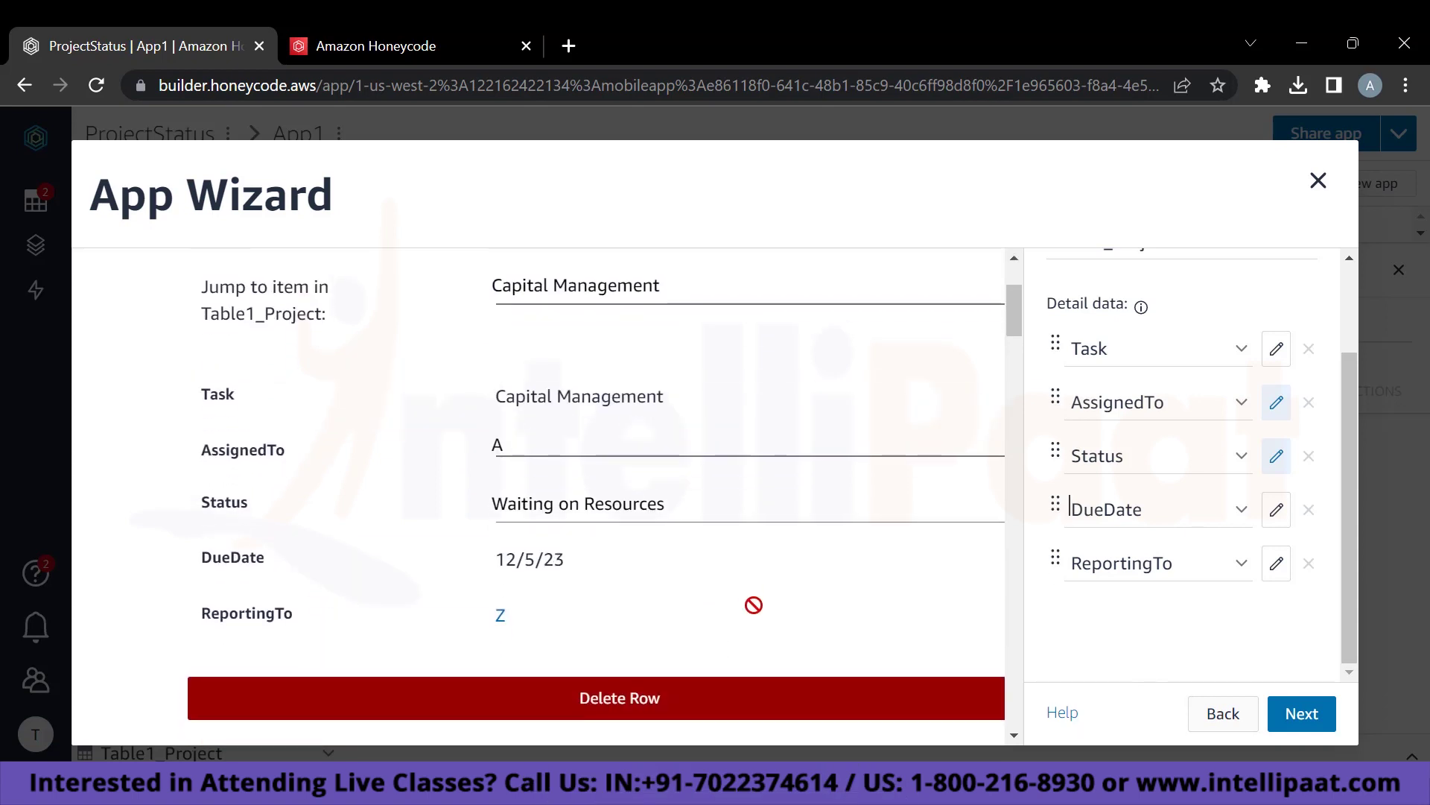
{"action": "scroll", "coordinate": [754, 604], "scroll_direction": "up", "scroll_amount": 3}
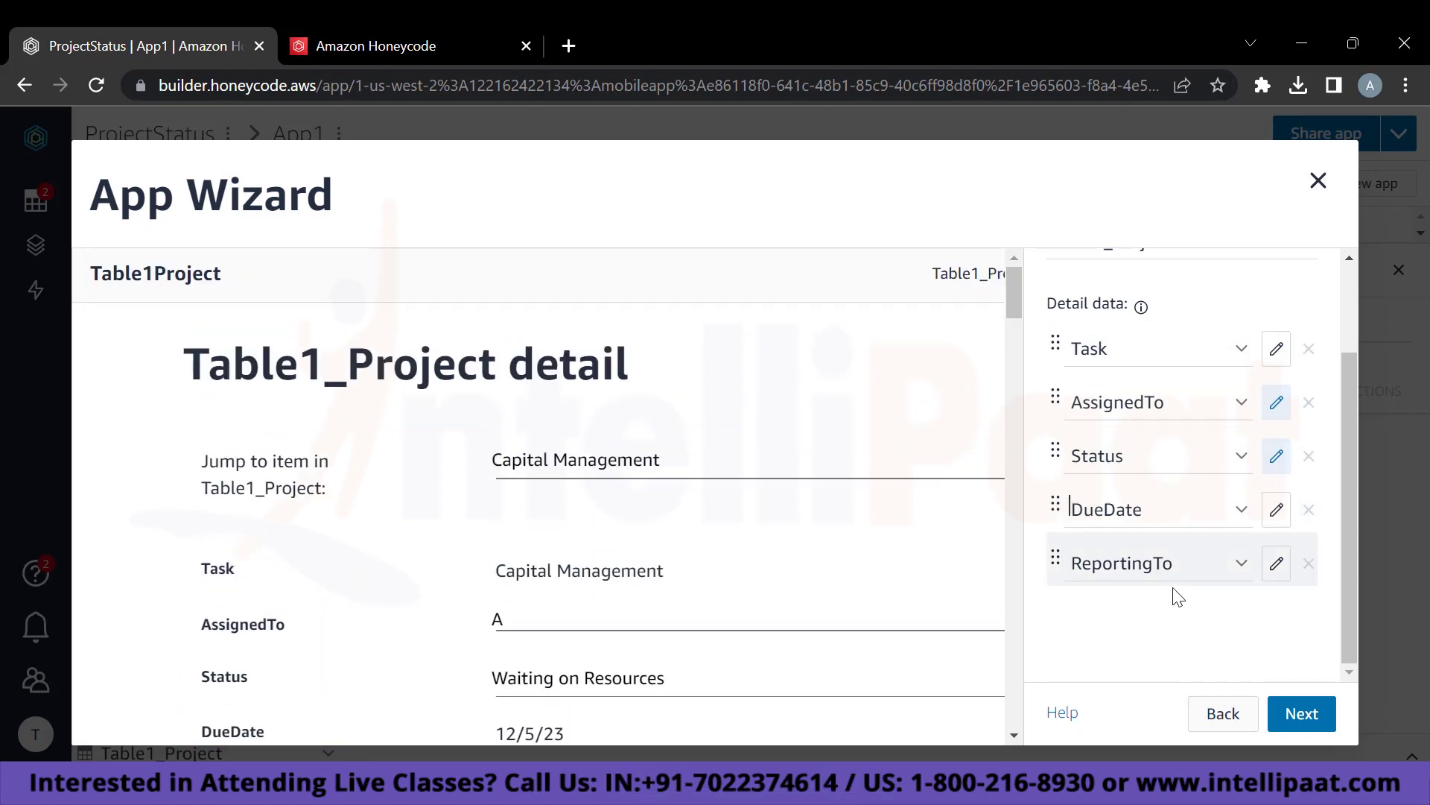
Advance to the form screen step and review its fields.
{"action": "left_click", "coordinate": [1302, 714]}
{"action": "scroll", "coordinate": [857, 498], "scroll_direction": "down", "scroll_amount": 2}
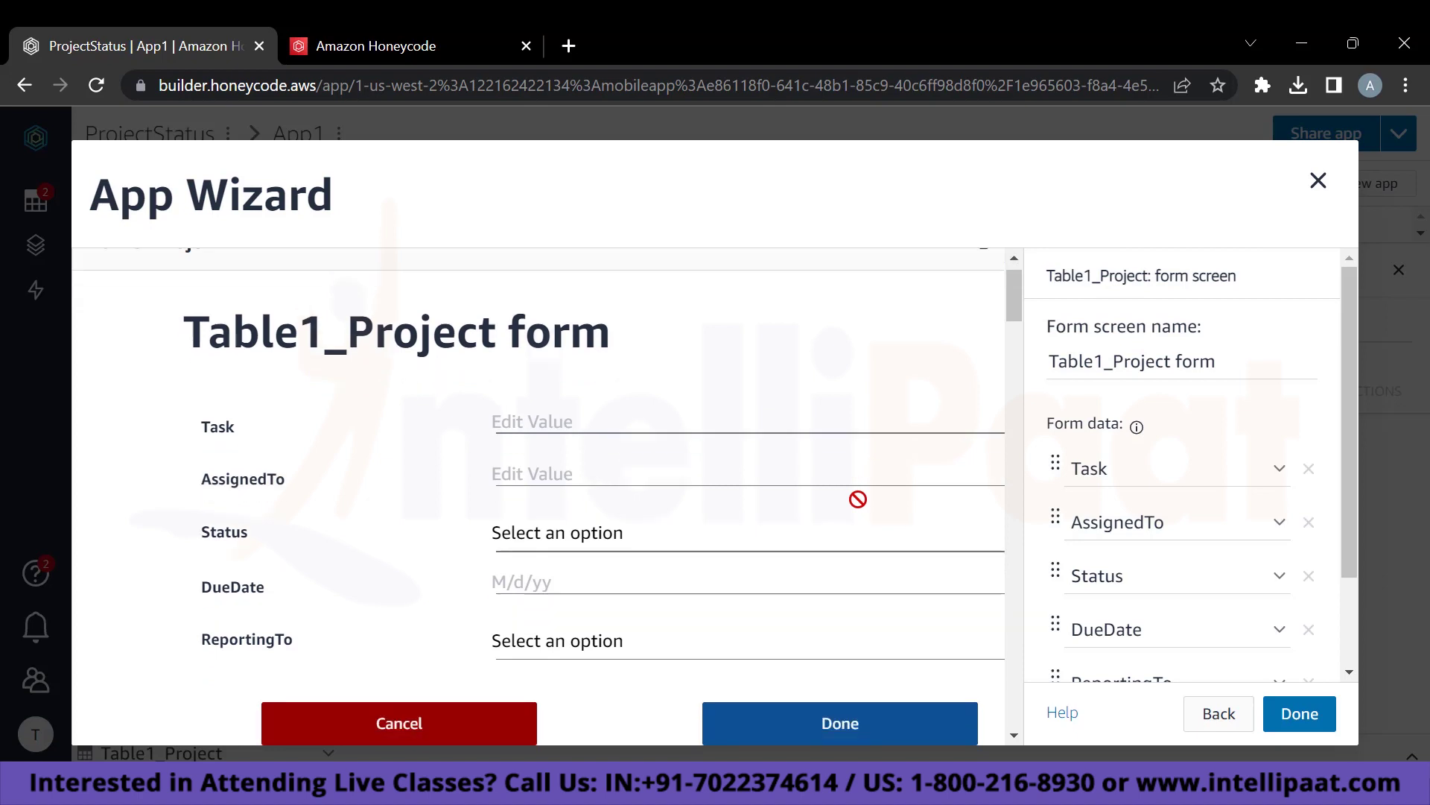
{"action": "scroll", "coordinate": [626, 450], "scroll_direction": "up", "scroll_amount": 2}
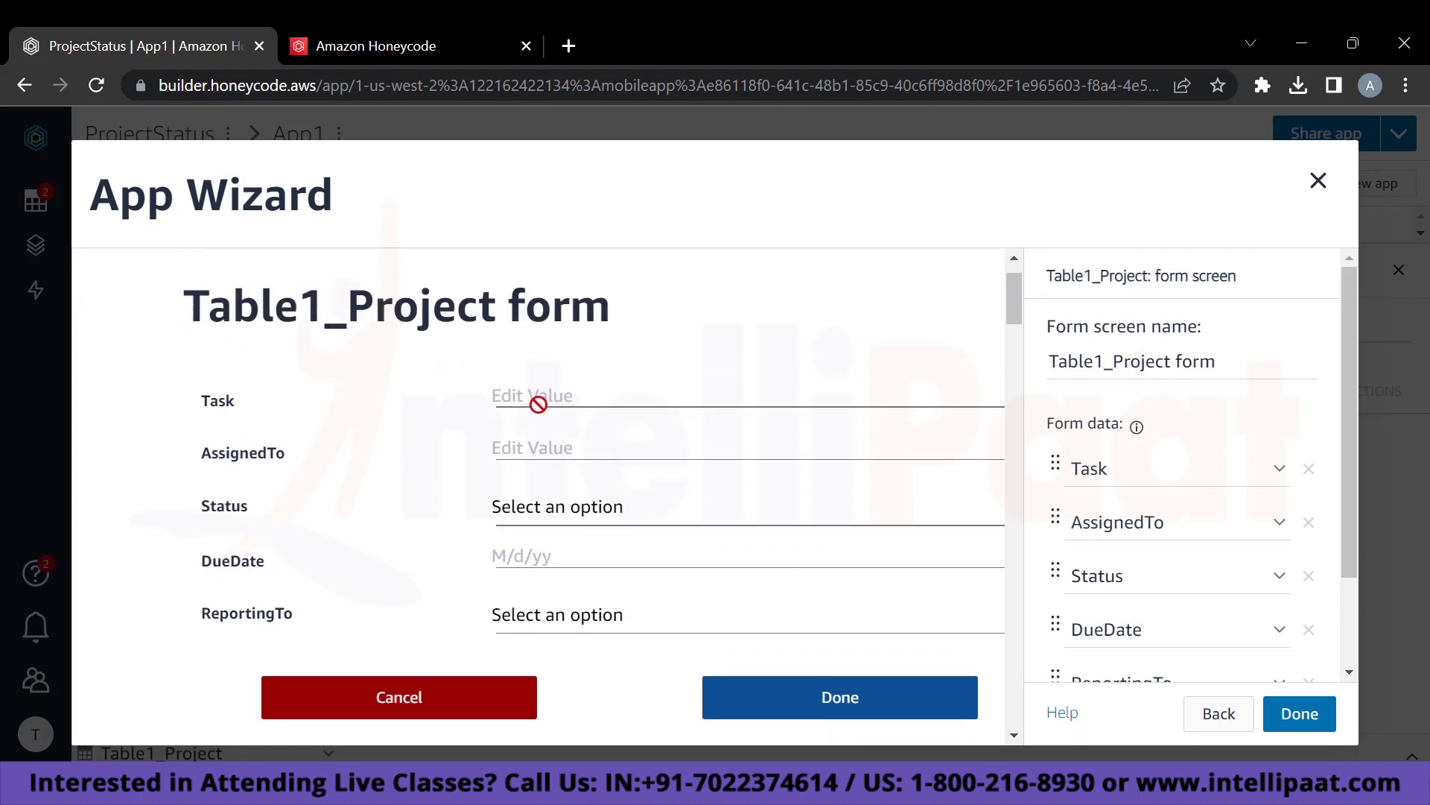
{"action": "scroll", "coordinate": [571, 492], "scroll_direction": "down", "scroll_amount": 1}
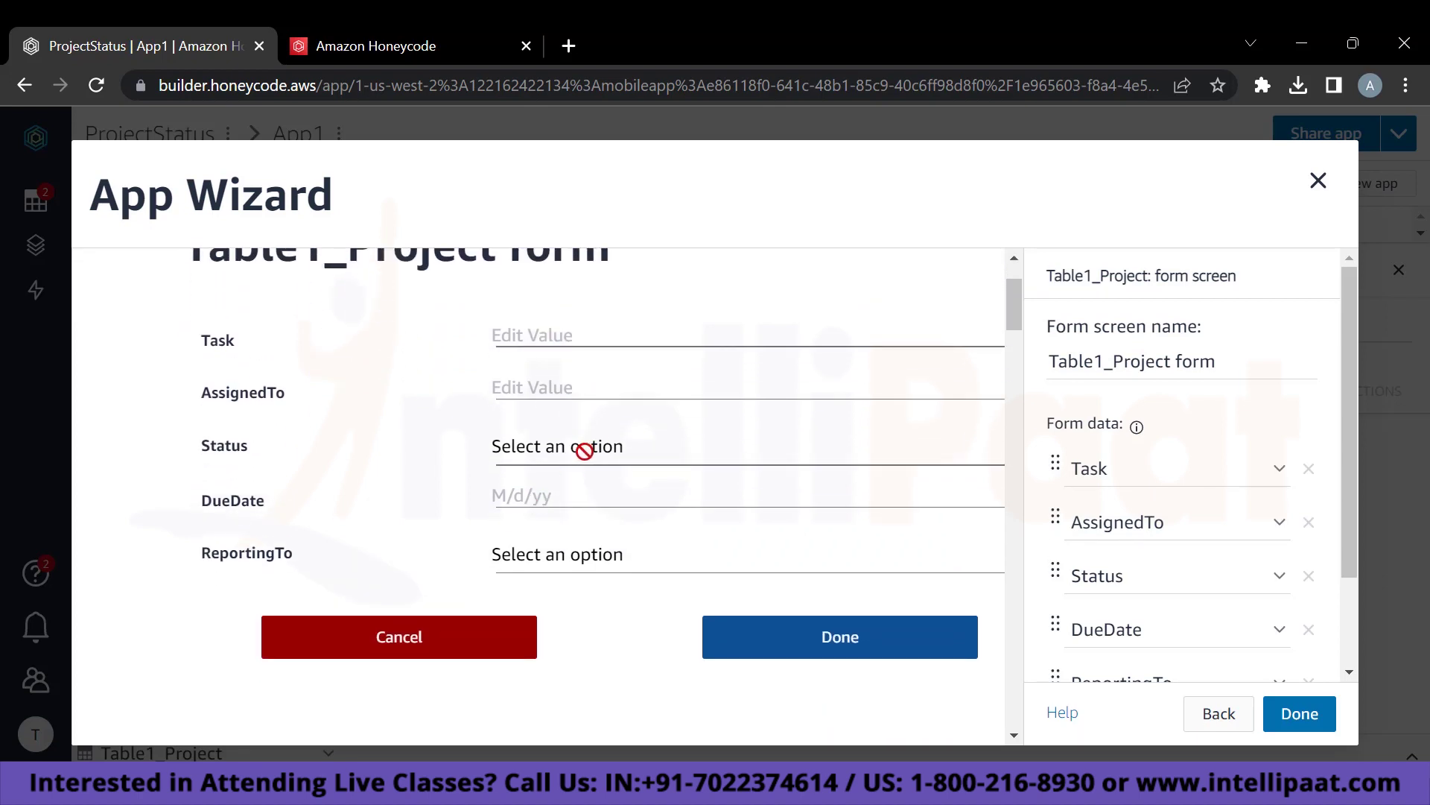
{"action": "scroll", "coordinate": [632, 591], "scroll_direction": "right", "scroll_amount": 3}
{"action": "scroll", "coordinate": [637, 591], "scroll_direction": "up", "scroll_amount": 2}
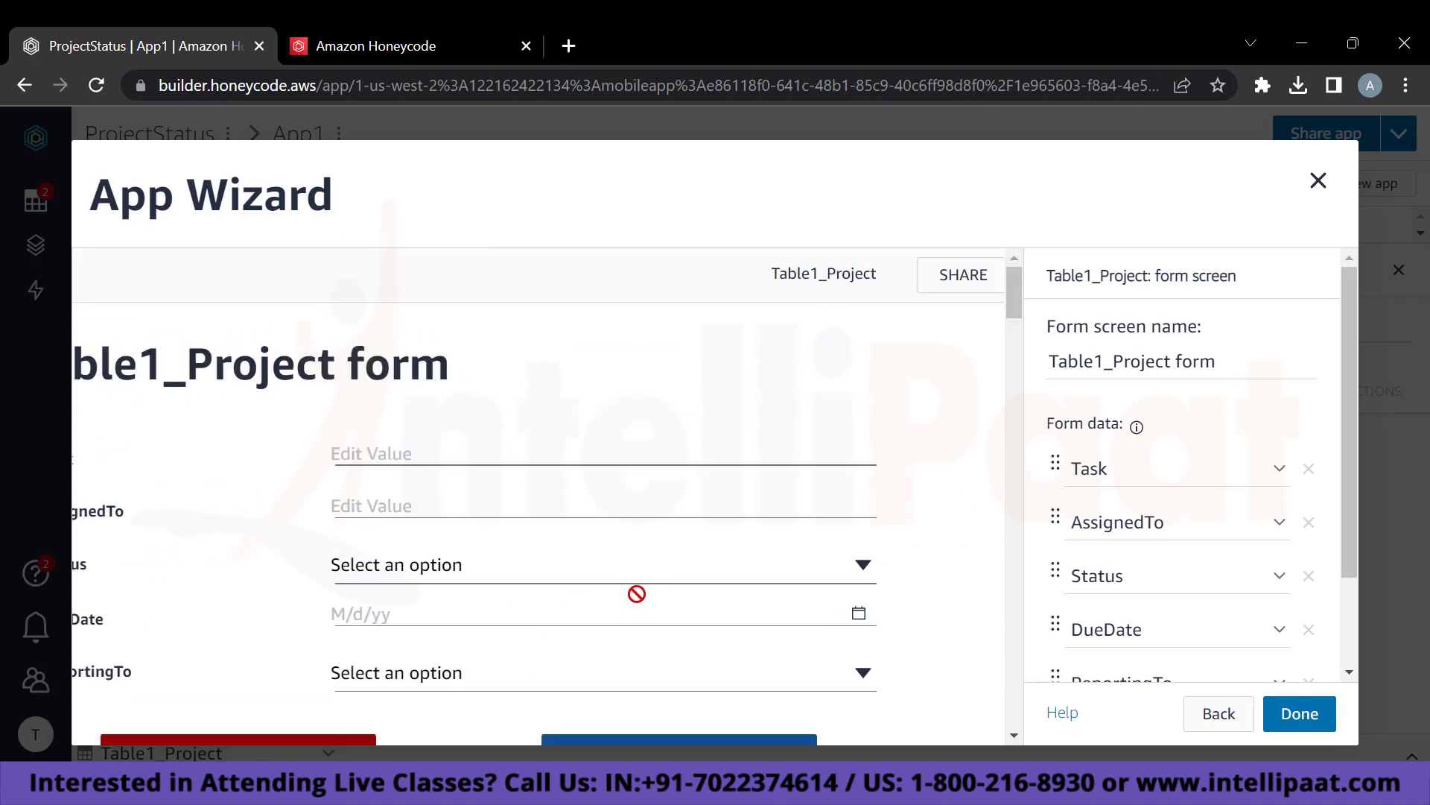
{"action": "scroll", "coordinate": [779, 440], "scroll_direction": "left", "scroll_amount": 3}
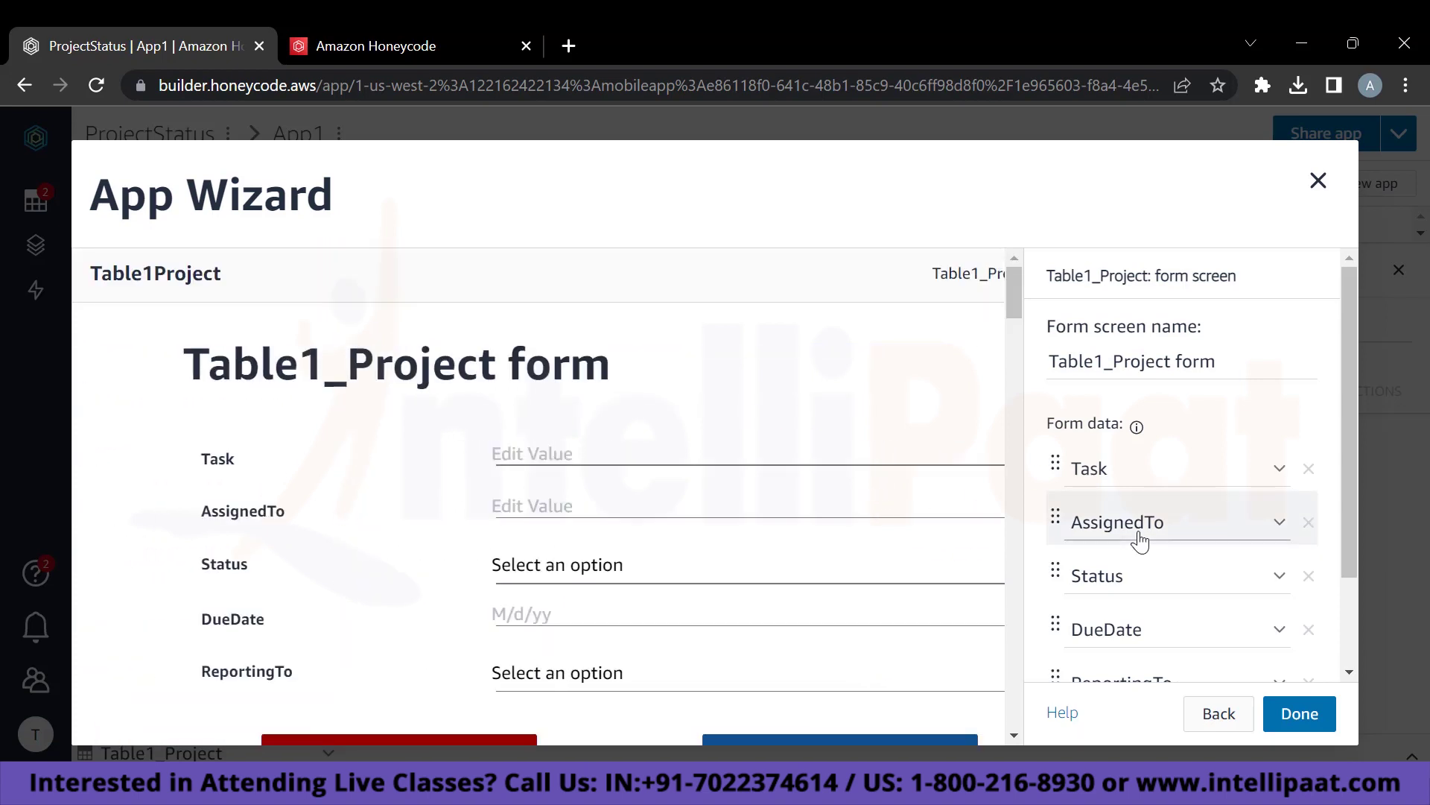
{"action": "scroll", "coordinate": [1140, 537], "scroll_direction": "down", "scroll_amount": 2}
{"action": "scroll", "coordinate": [1140, 538], "scroll_direction": "up", "scroll_amount": 2}
{"action": "scroll", "coordinate": [1140, 521], "scroll_direction": "down", "scroll_amount": 2}
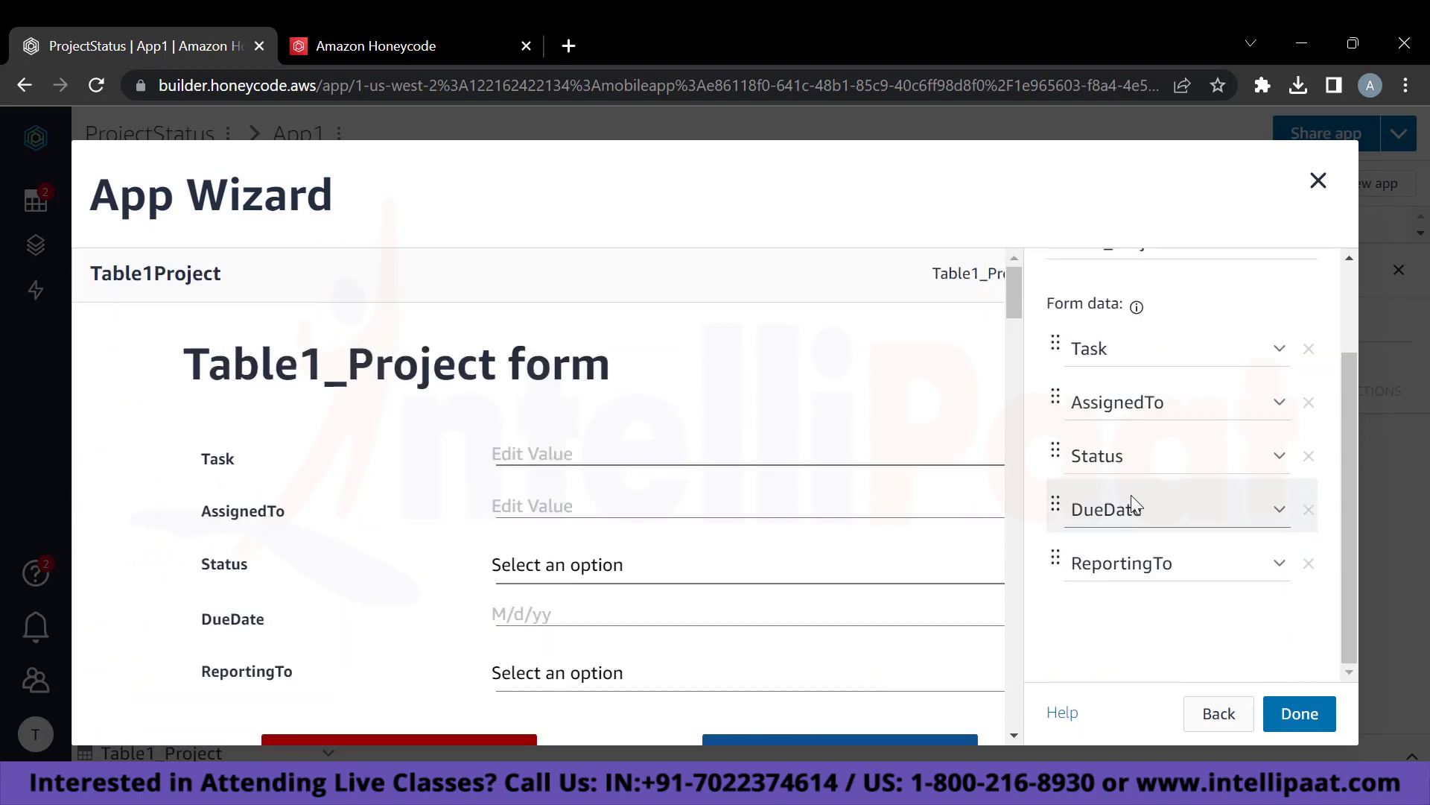
Generate the app screens and launch the Table1Project app in a new browser tab.
{"action": "left_click", "coordinate": [1298, 715]}
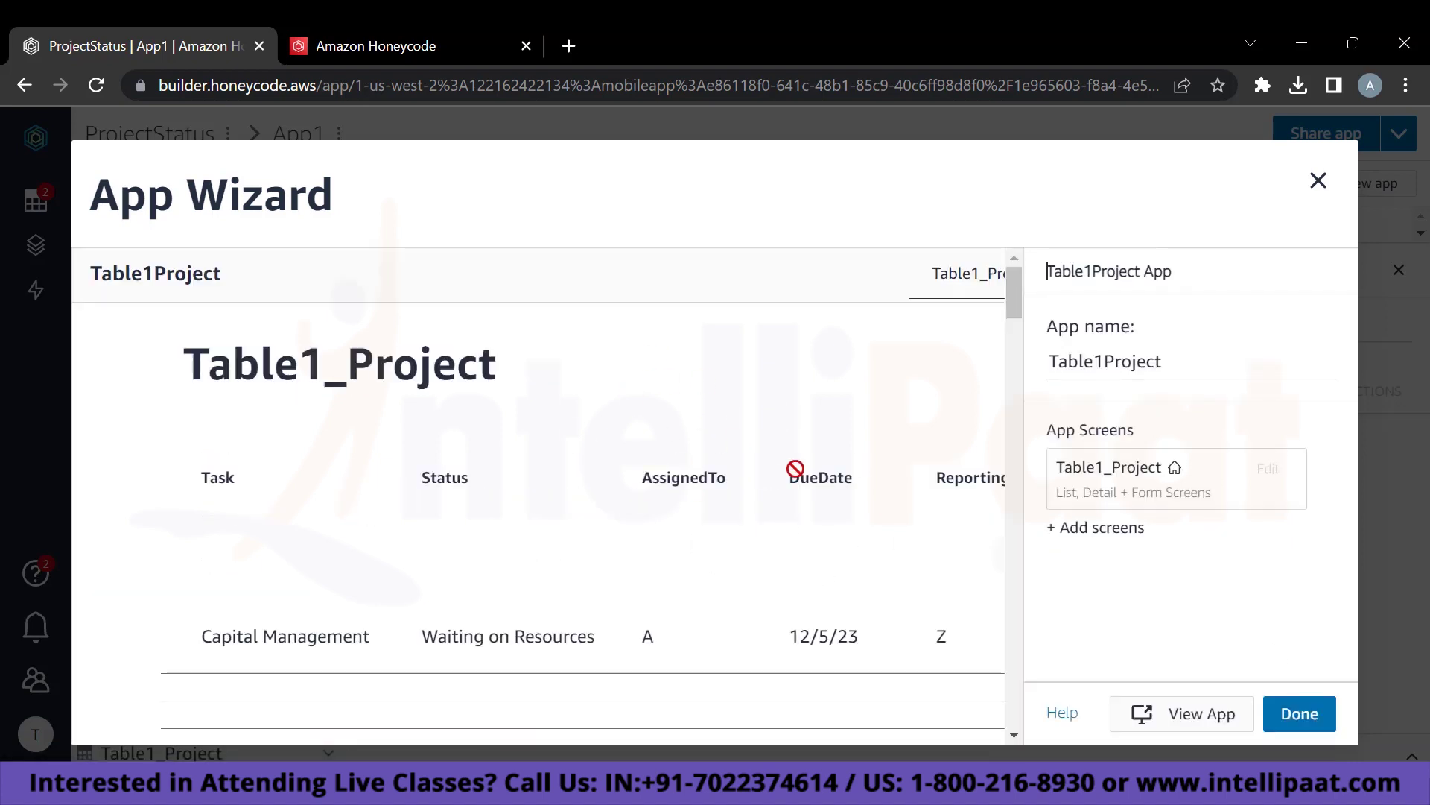
{"action": "scroll", "coordinate": [754, 572], "scroll_direction": "down", "scroll_amount": 2}
{"action": "scroll", "coordinate": [755, 571], "scroll_direction": "down", "scroll_amount": 1}
{"action": "scroll", "coordinate": [753, 573], "scroll_direction": "up", "scroll_amount": 4}
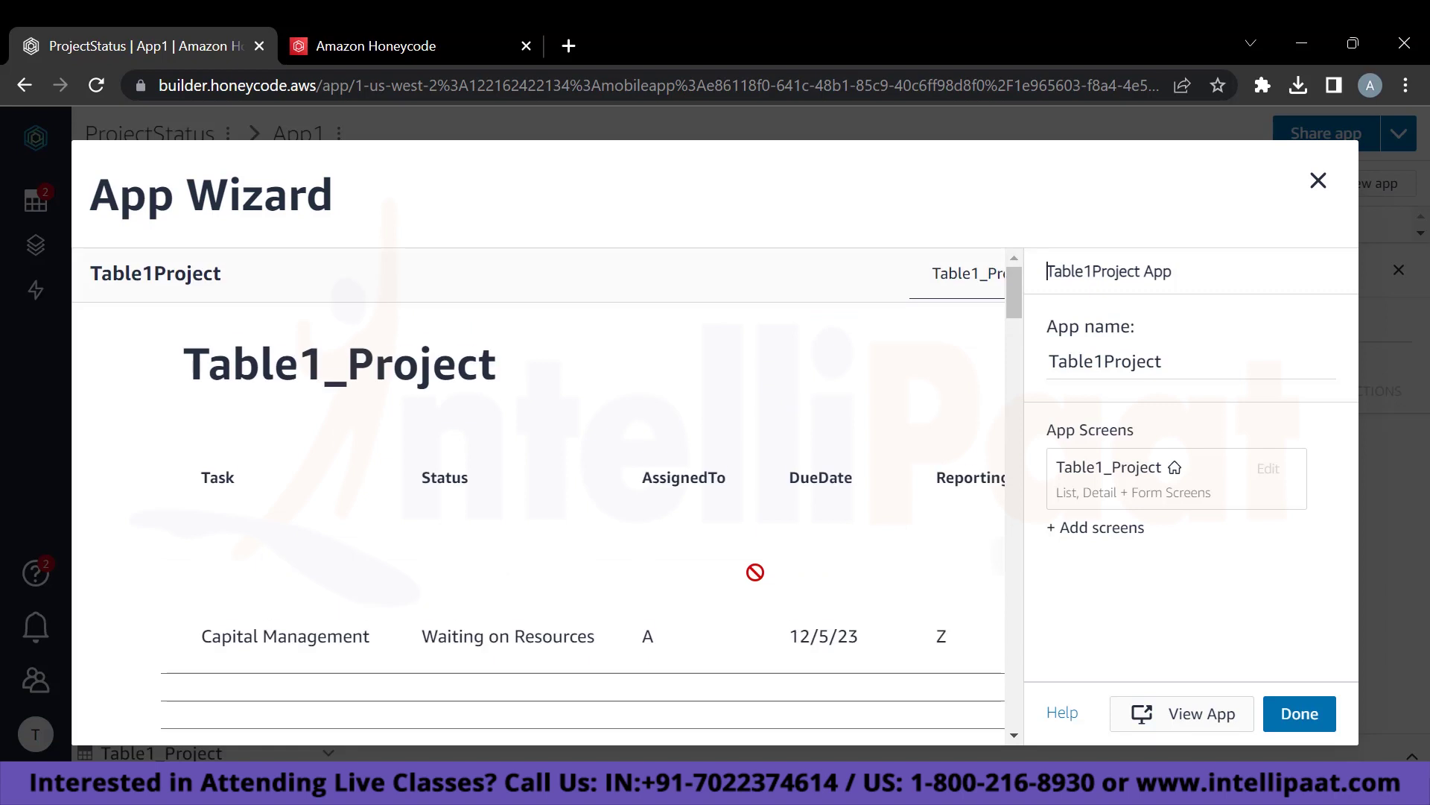
{"action": "scroll", "coordinate": [693, 550], "scroll_direction": "right", "scroll_amount": 2}
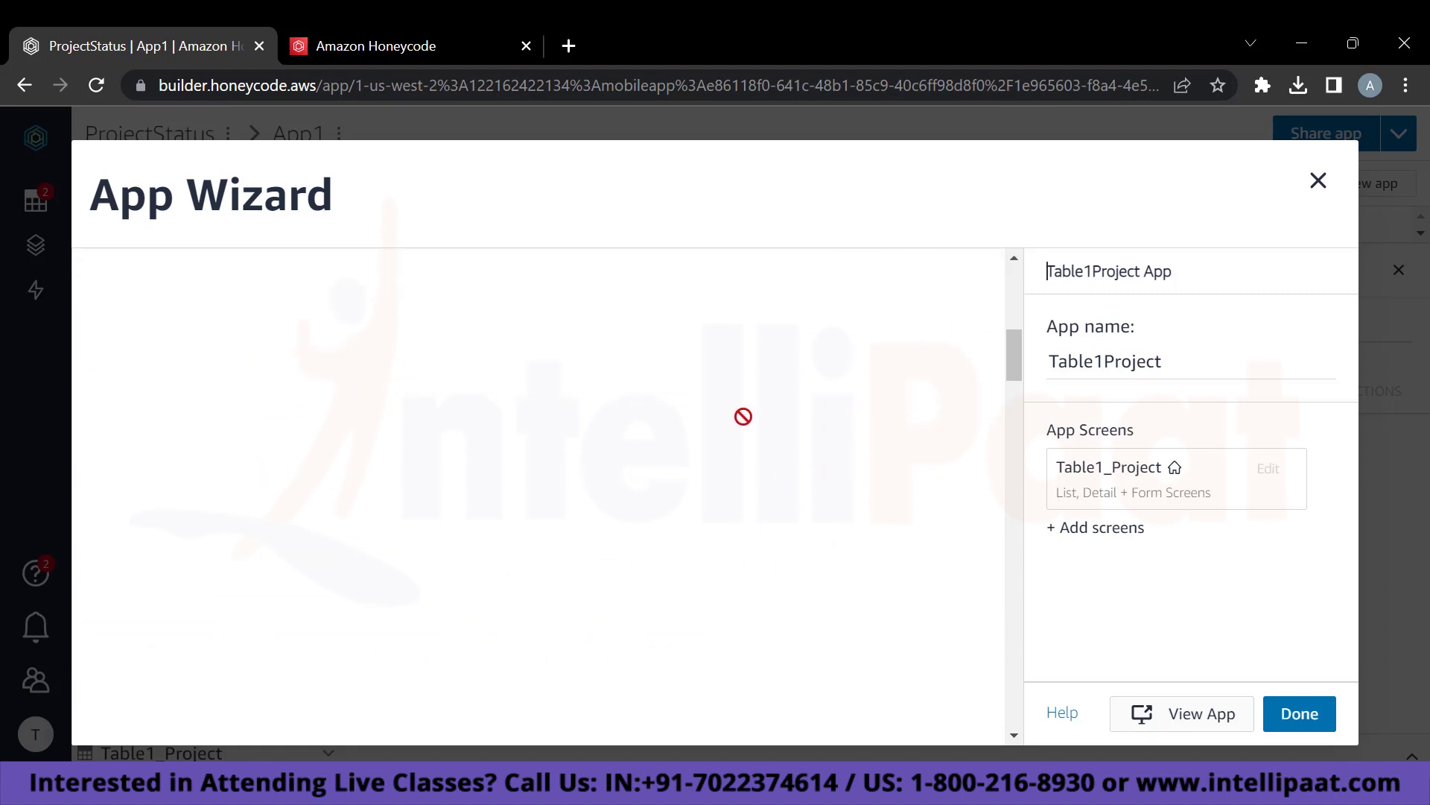
{"action": "scroll", "coordinate": [935, 332], "scroll_direction": "down", "scroll_amount": 1}
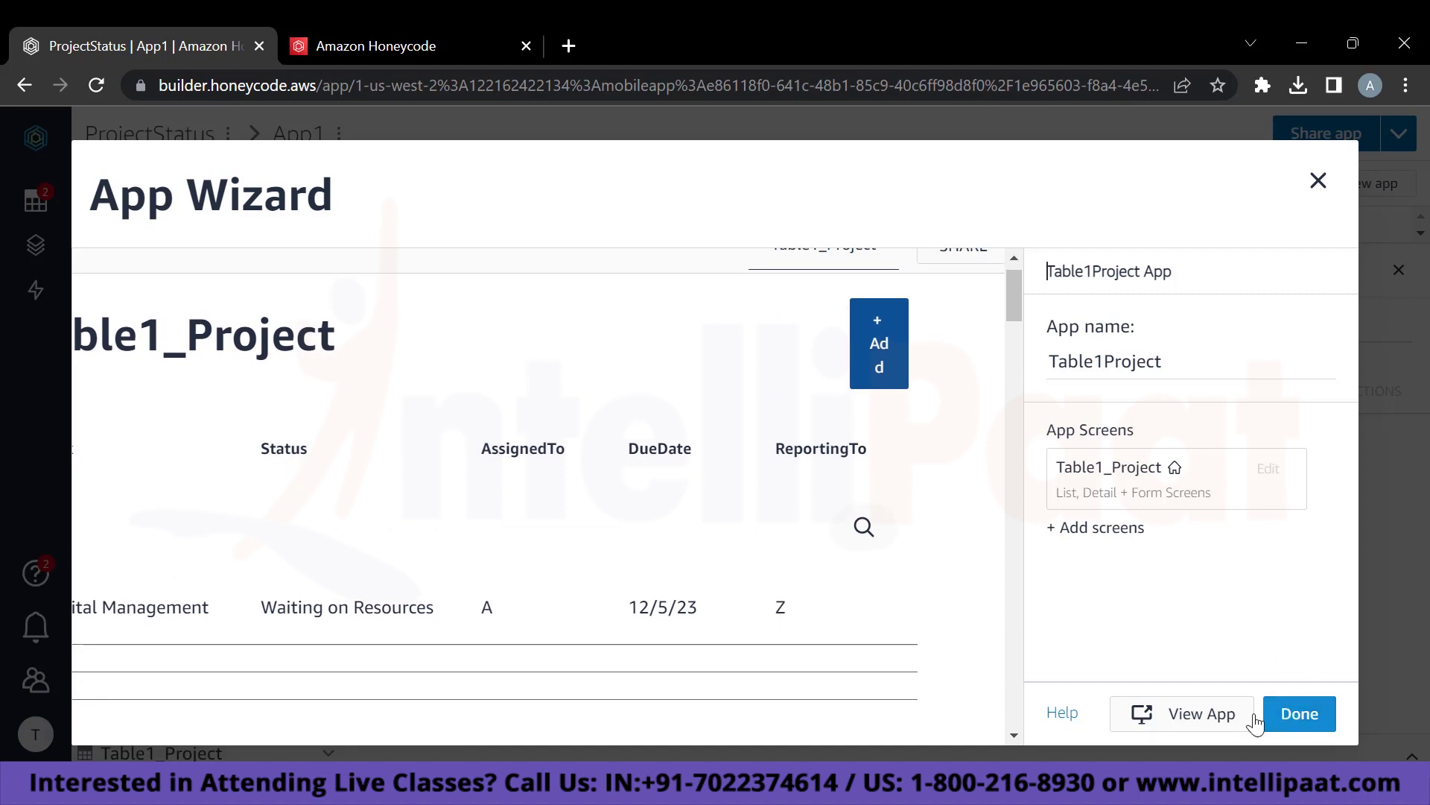
{"action": "left_click", "coordinate": [1187, 716]}
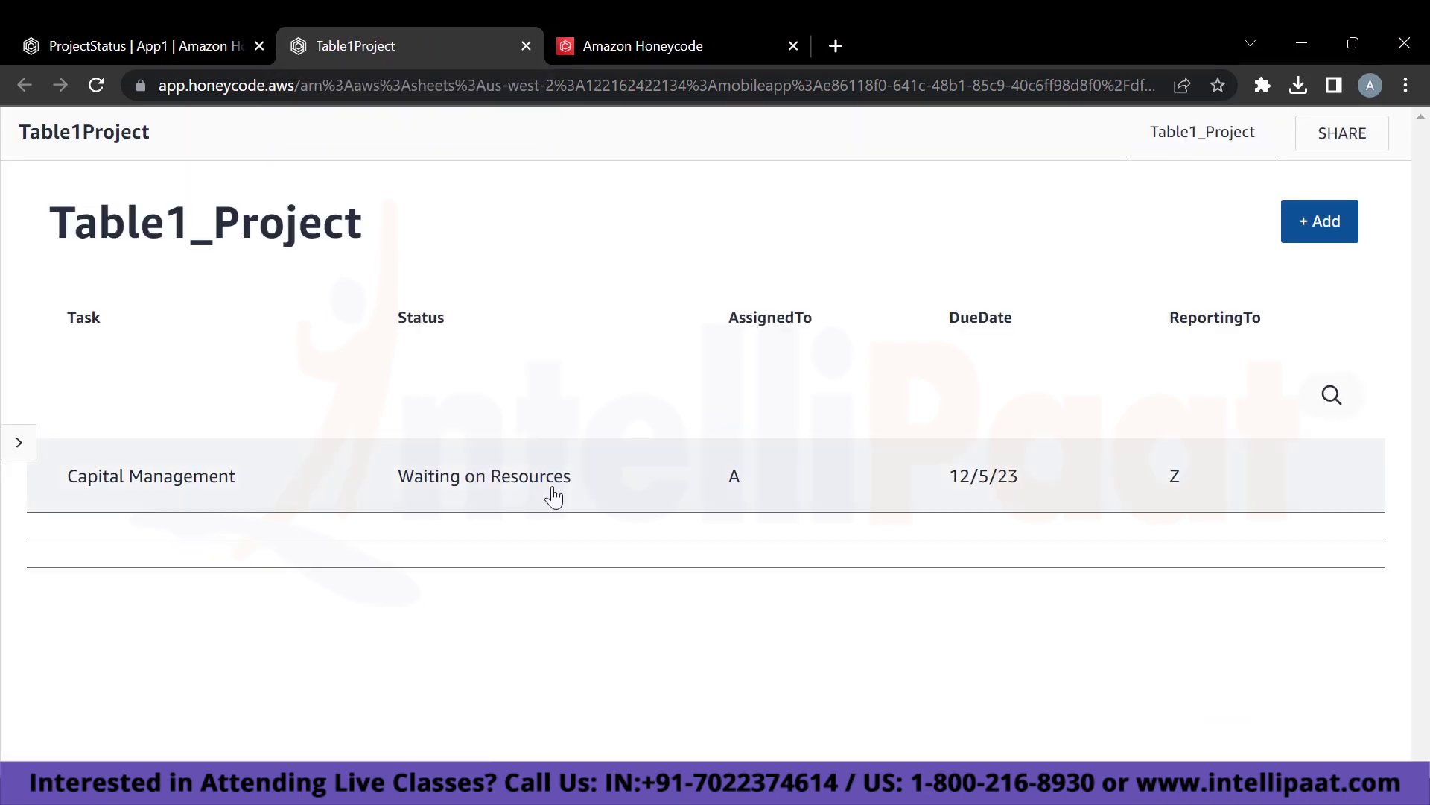
Start a new entry with task Resource Allocation, assigned to B, status Pending.
{"action": "left_click", "coordinate": [1297, 223]}
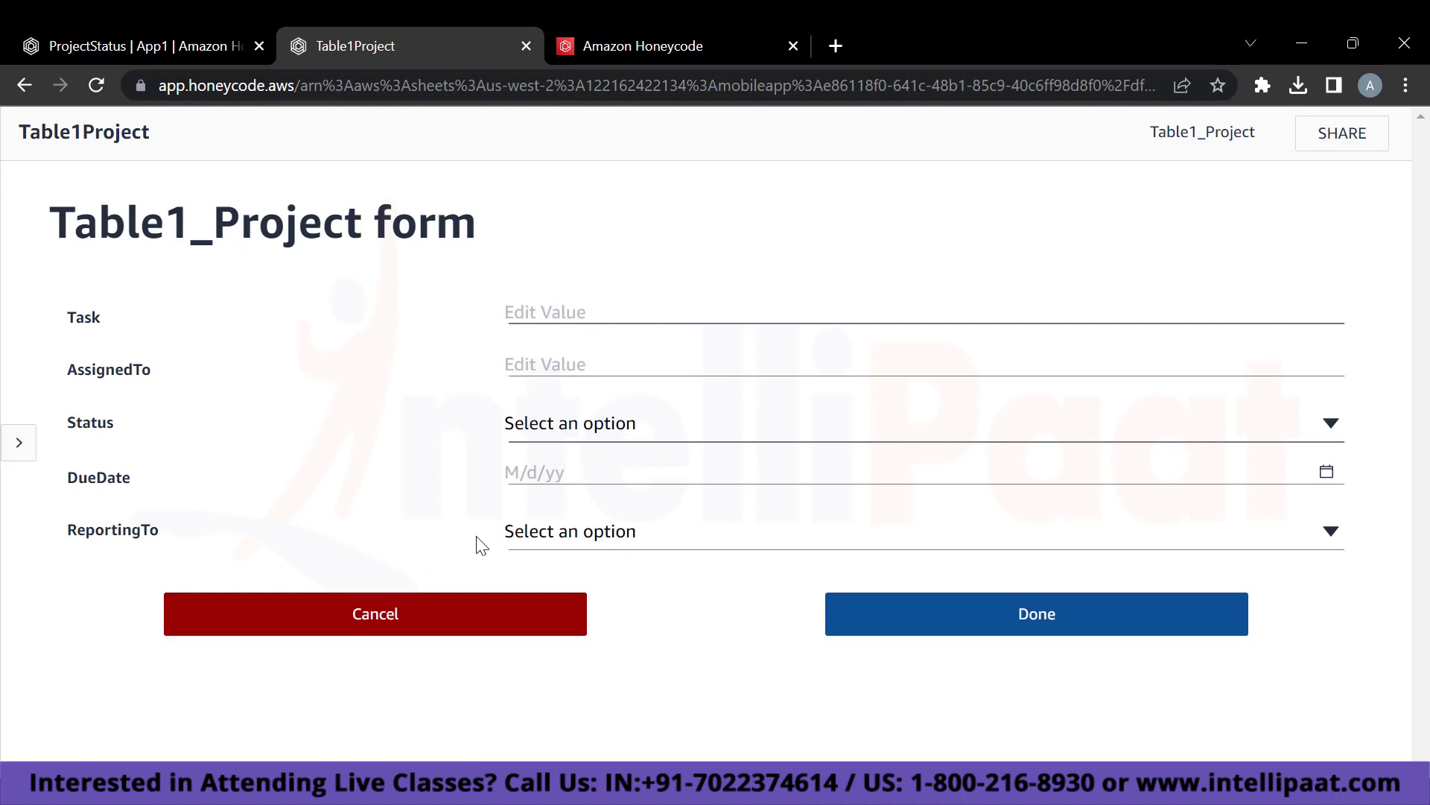
{"action": "left_click", "coordinate": [578, 312]}
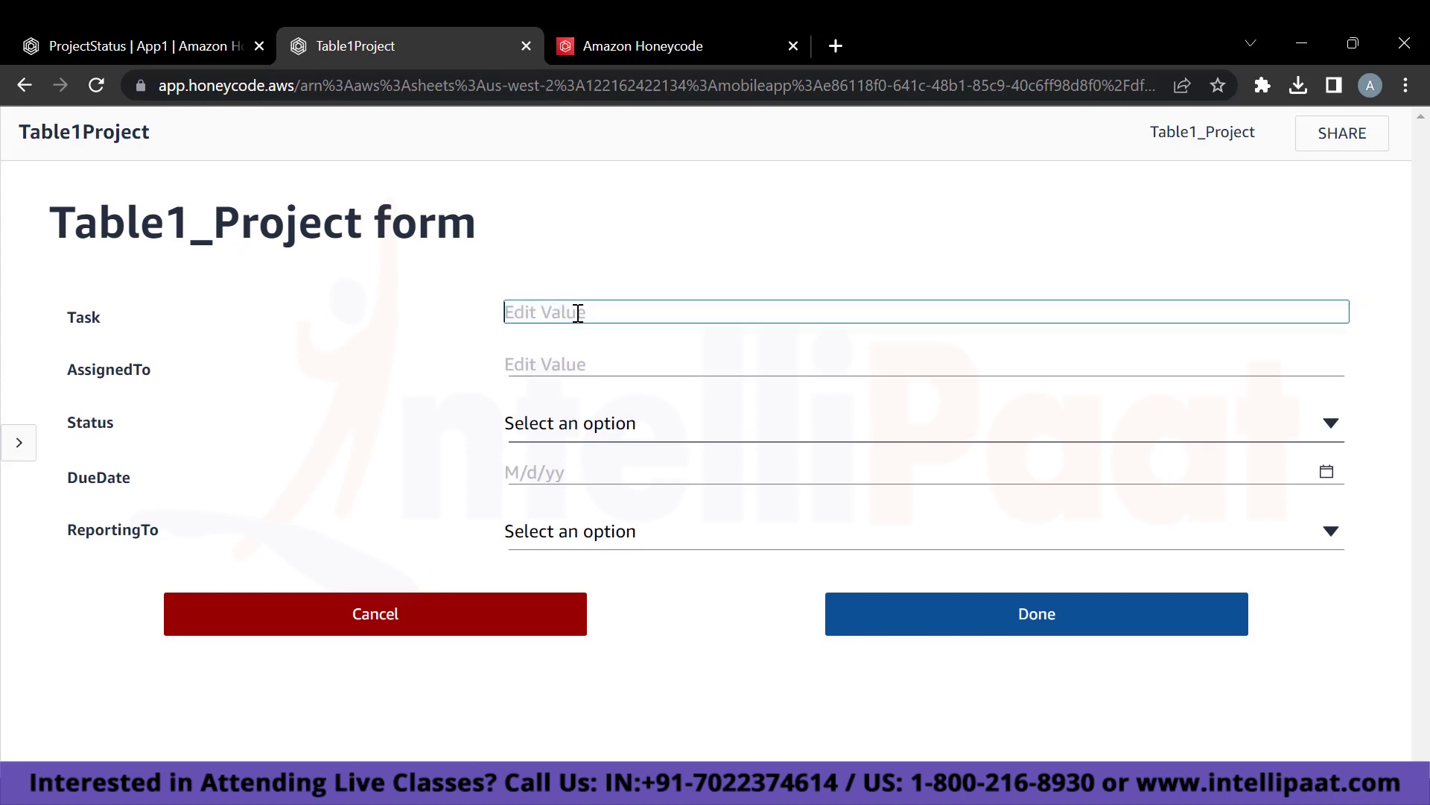
{"action": "type", "text": "Resource Allocation"}
{"action": "left_click", "coordinate": [592, 363]}
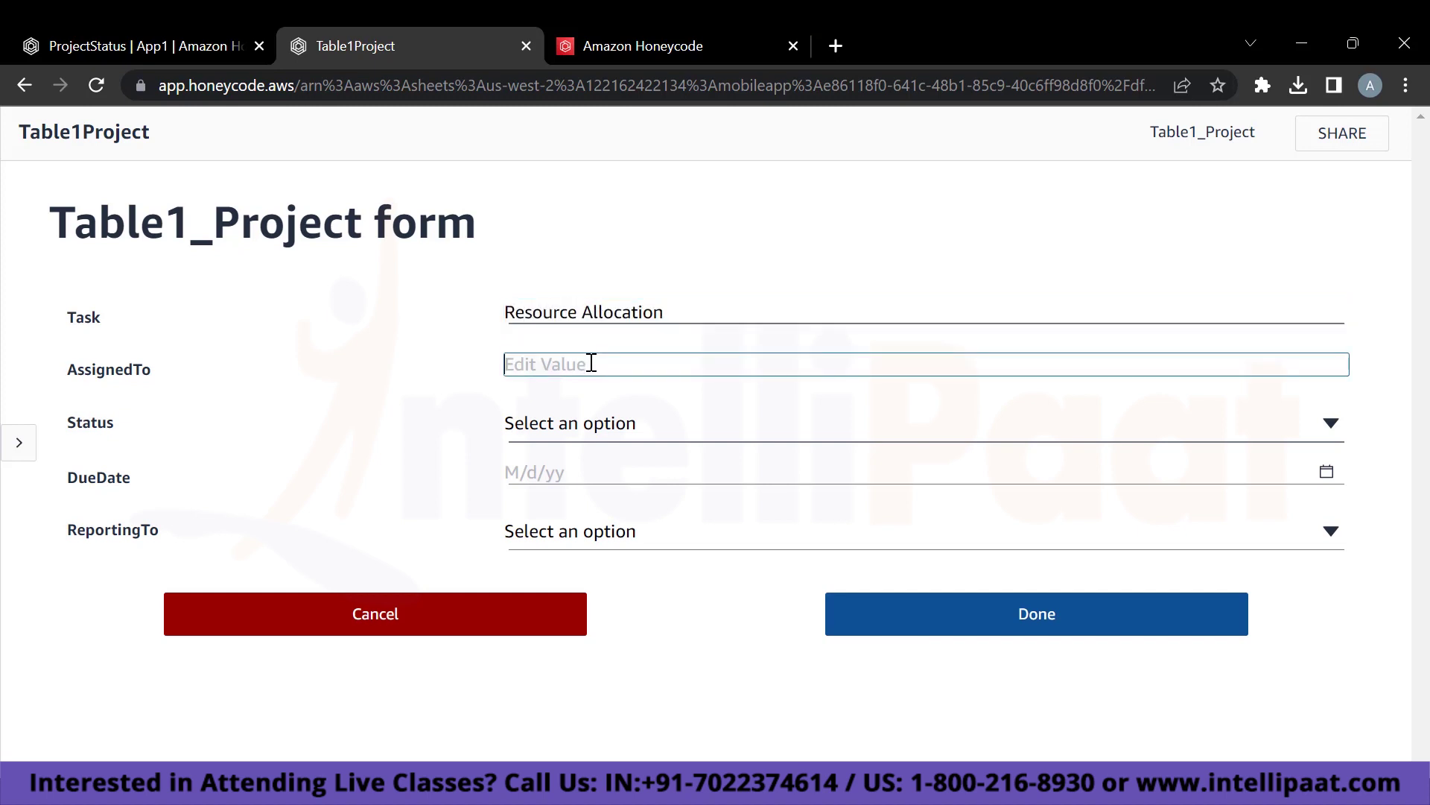
{"action": "type", "text": "B"}
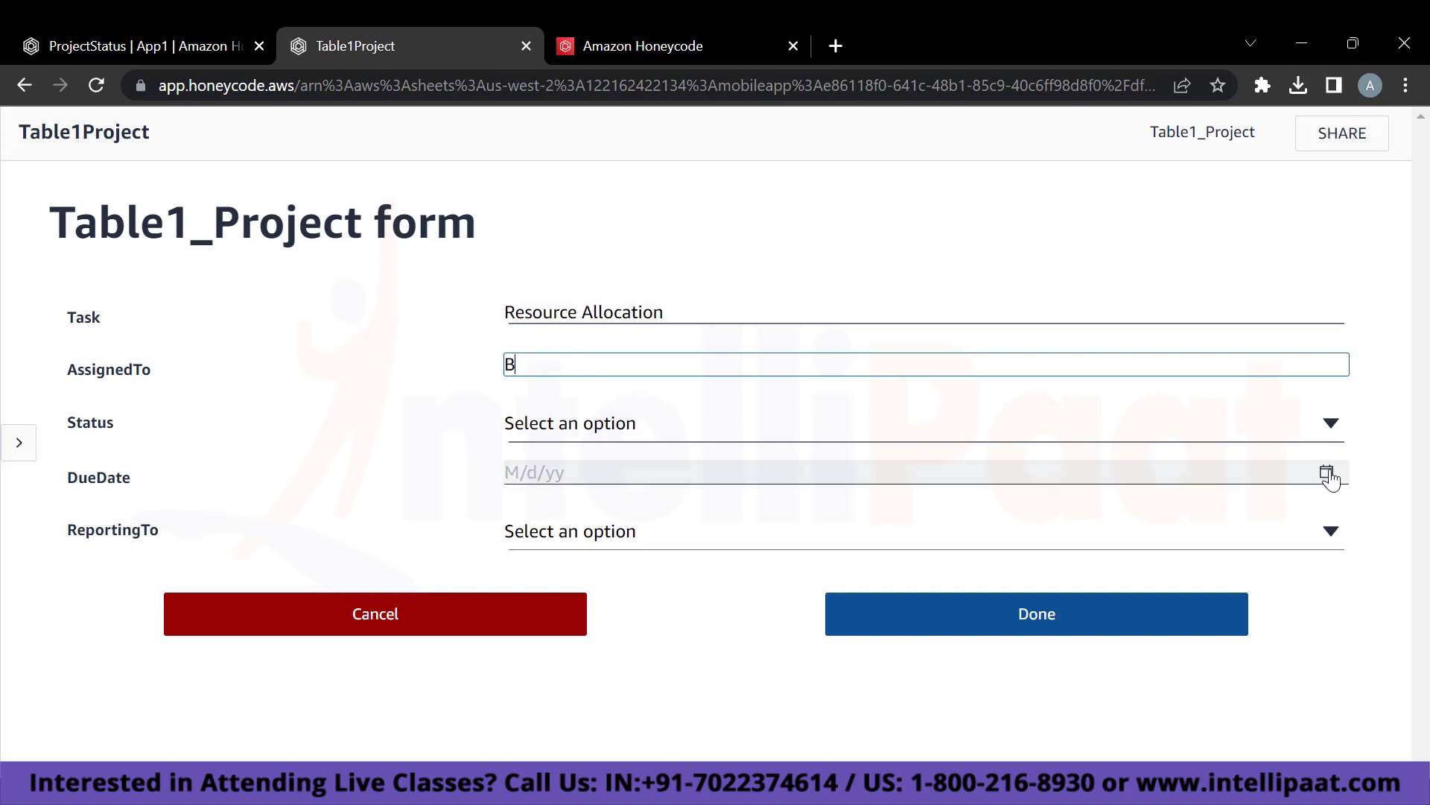
{"action": "left_click", "coordinate": [1337, 438]}
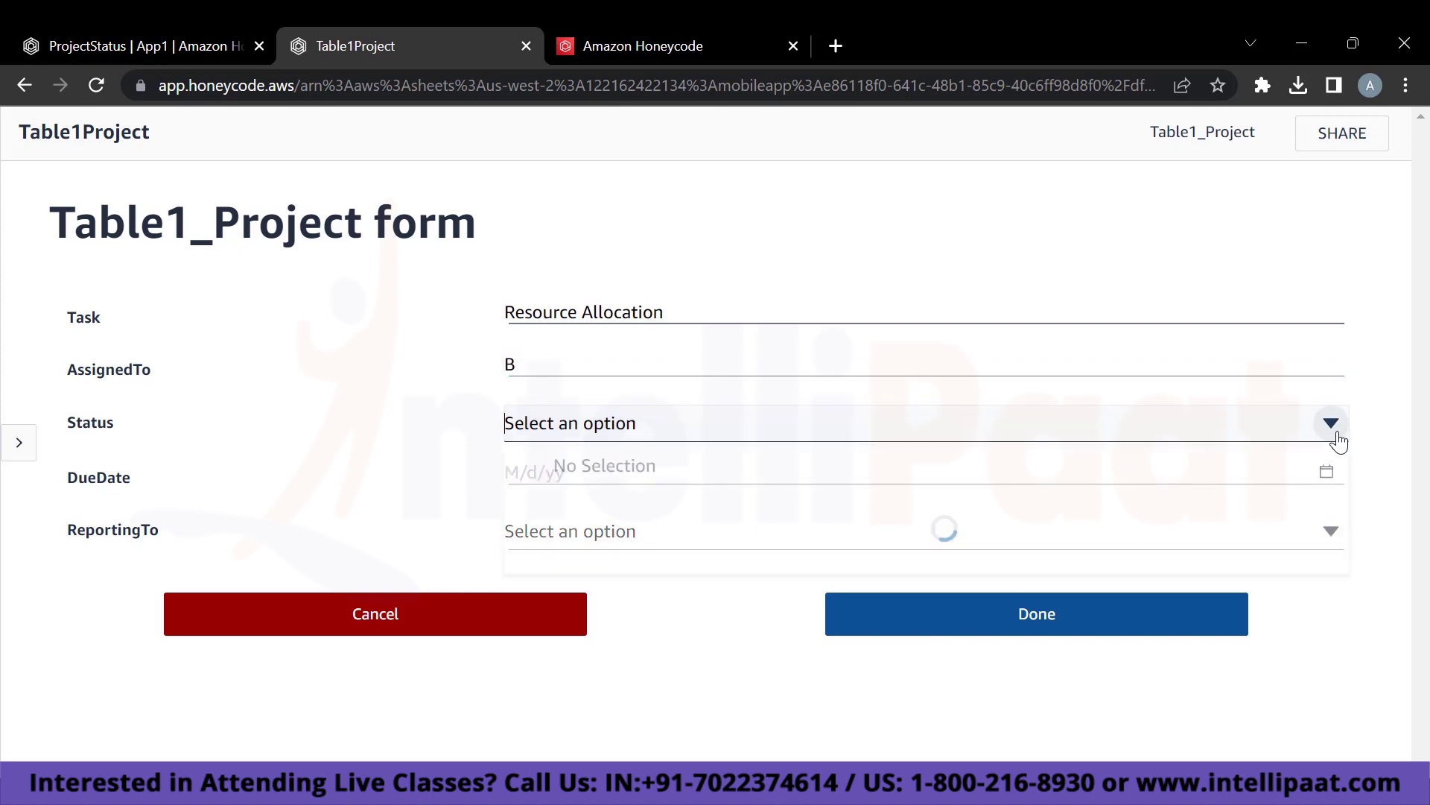
{"action": "left_click", "coordinate": [600, 504]}
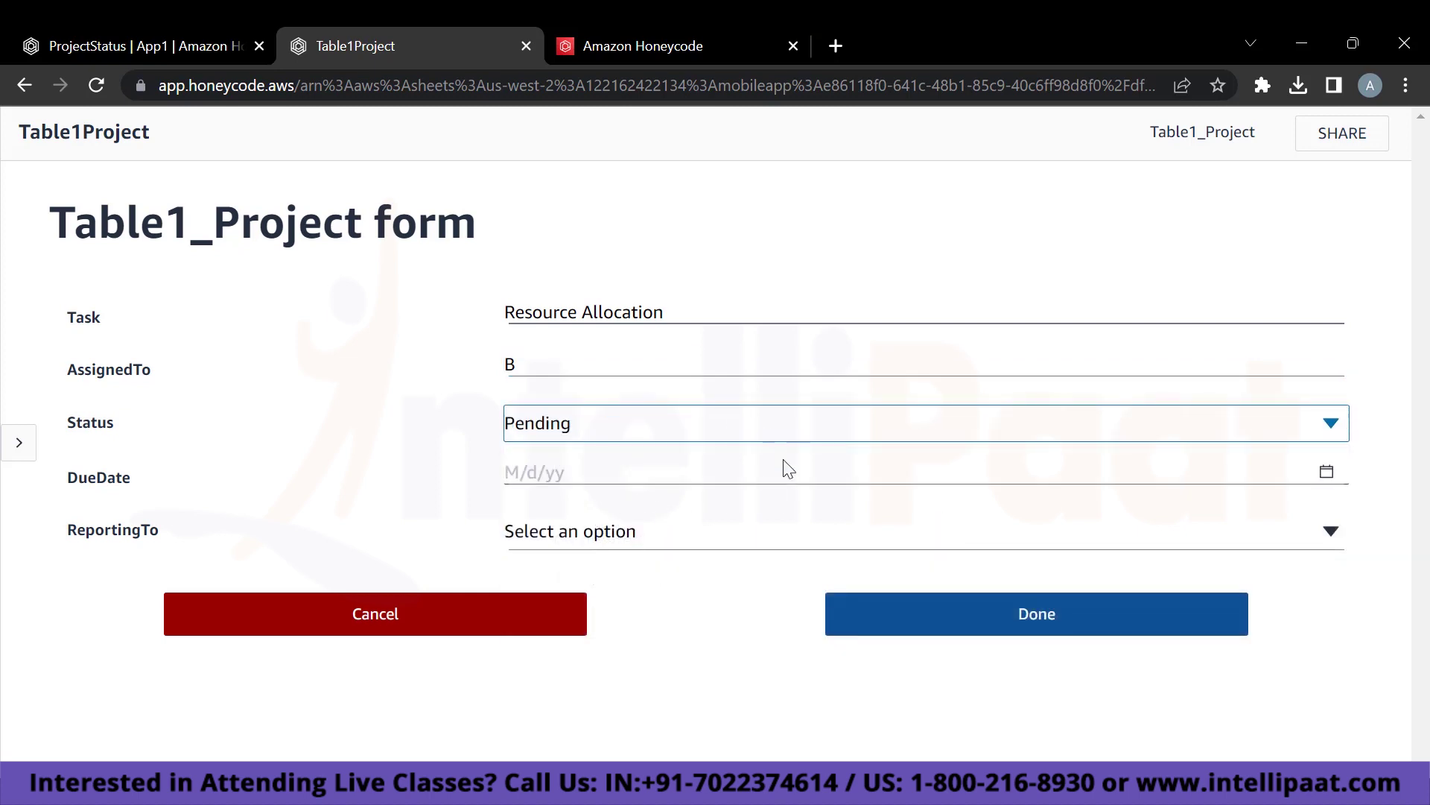
Set the due date to 22 September 2023 and ReportingTo to X, then submit.
{"action": "left_click", "coordinate": [1327, 472]}
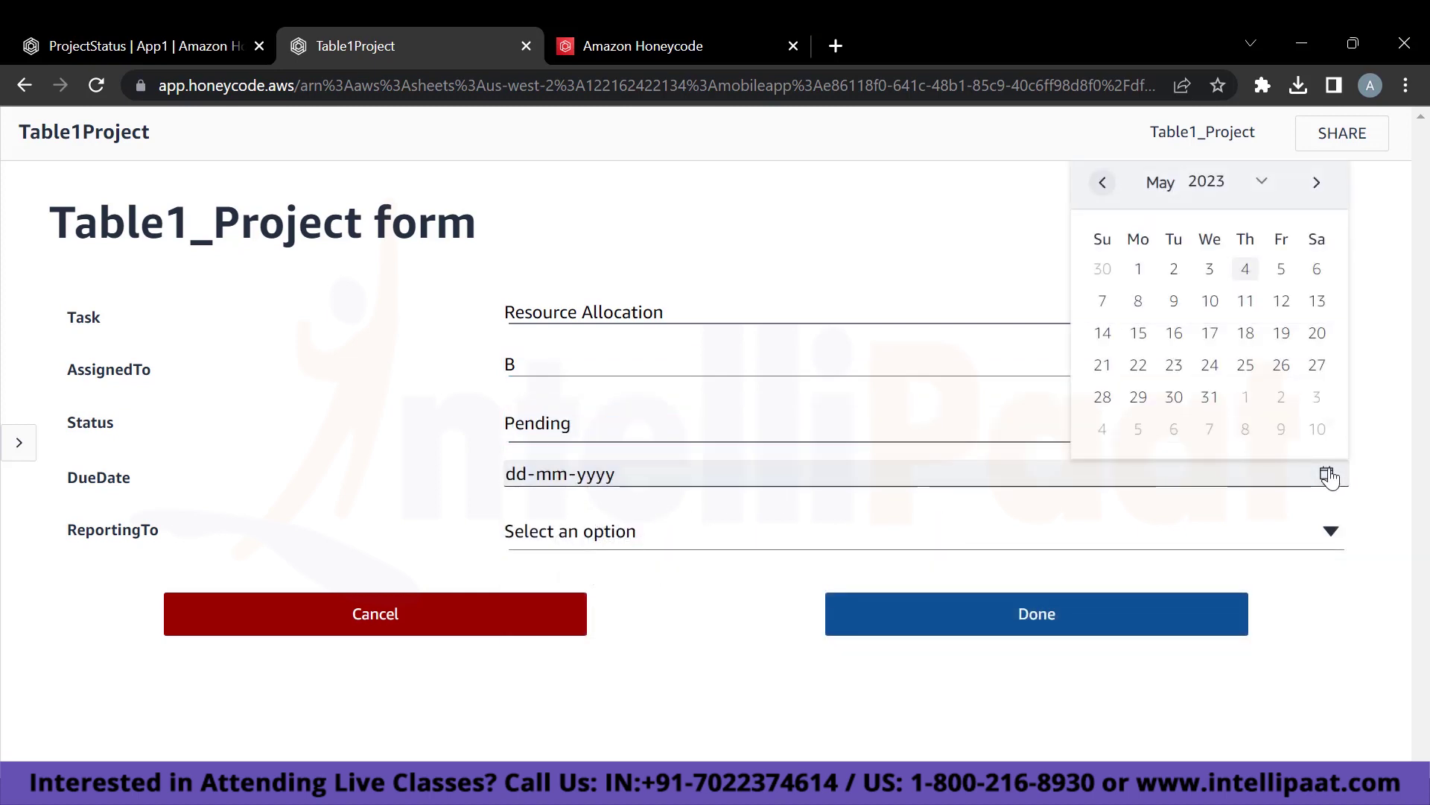
{"action": "left_click", "coordinate": [1316, 184]}
{"action": "left_click", "coordinate": [1316, 185]}
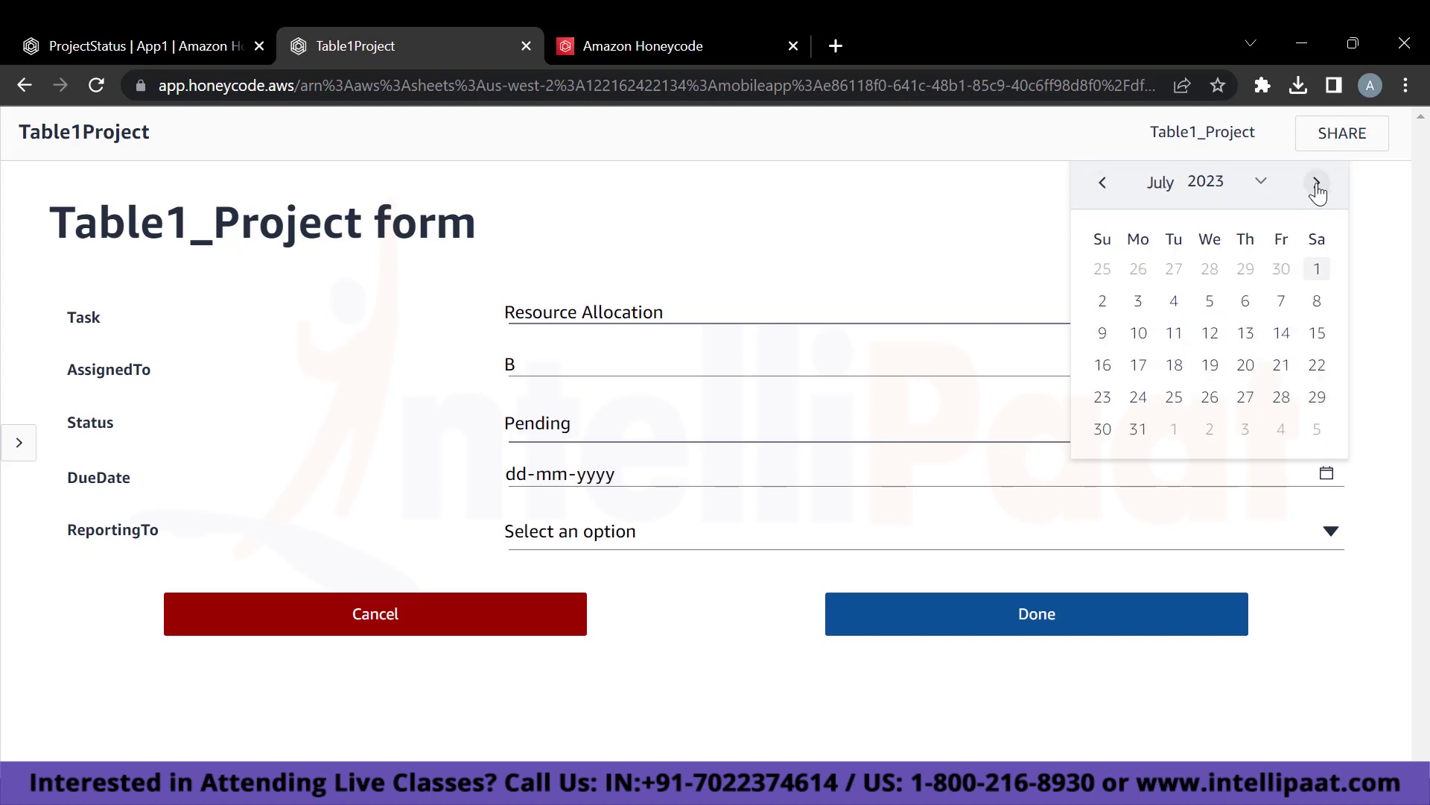
{"action": "left_click", "coordinate": [1317, 185]}
{"action": "left_click", "coordinate": [1316, 185]}
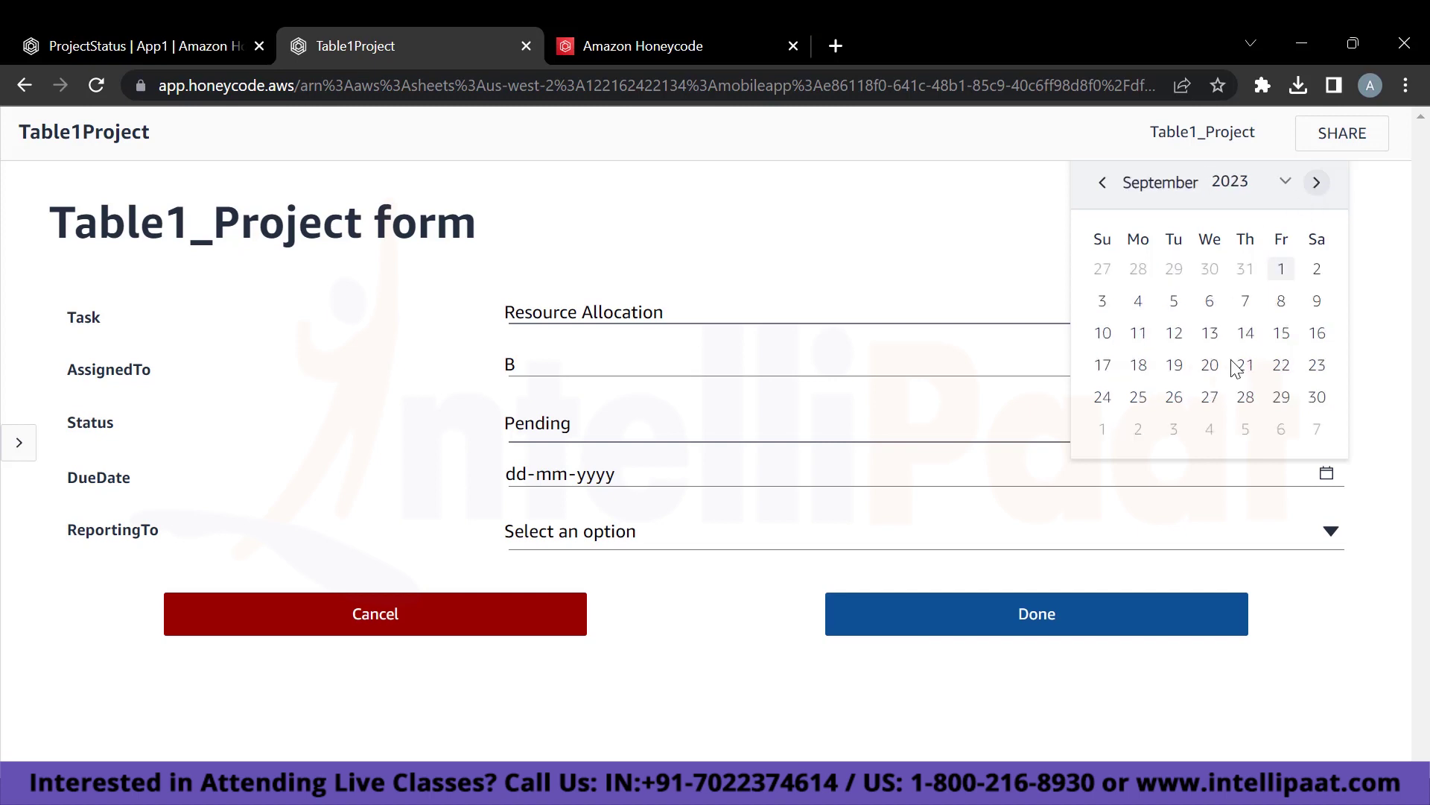
{"action": "left_click", "coordinate": [1288, 371]}
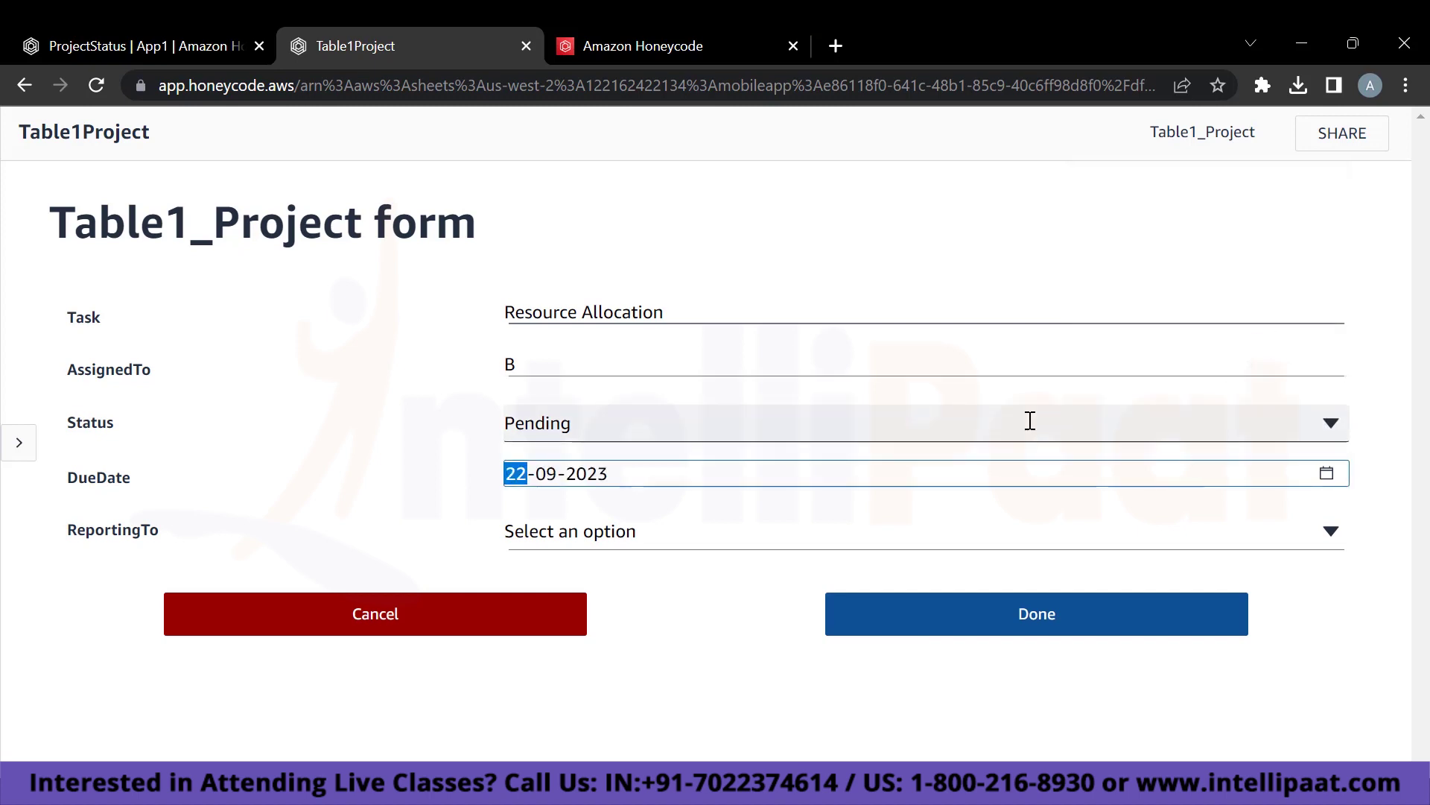
{"action": "left_click", "coordinate": [1332, 532]}
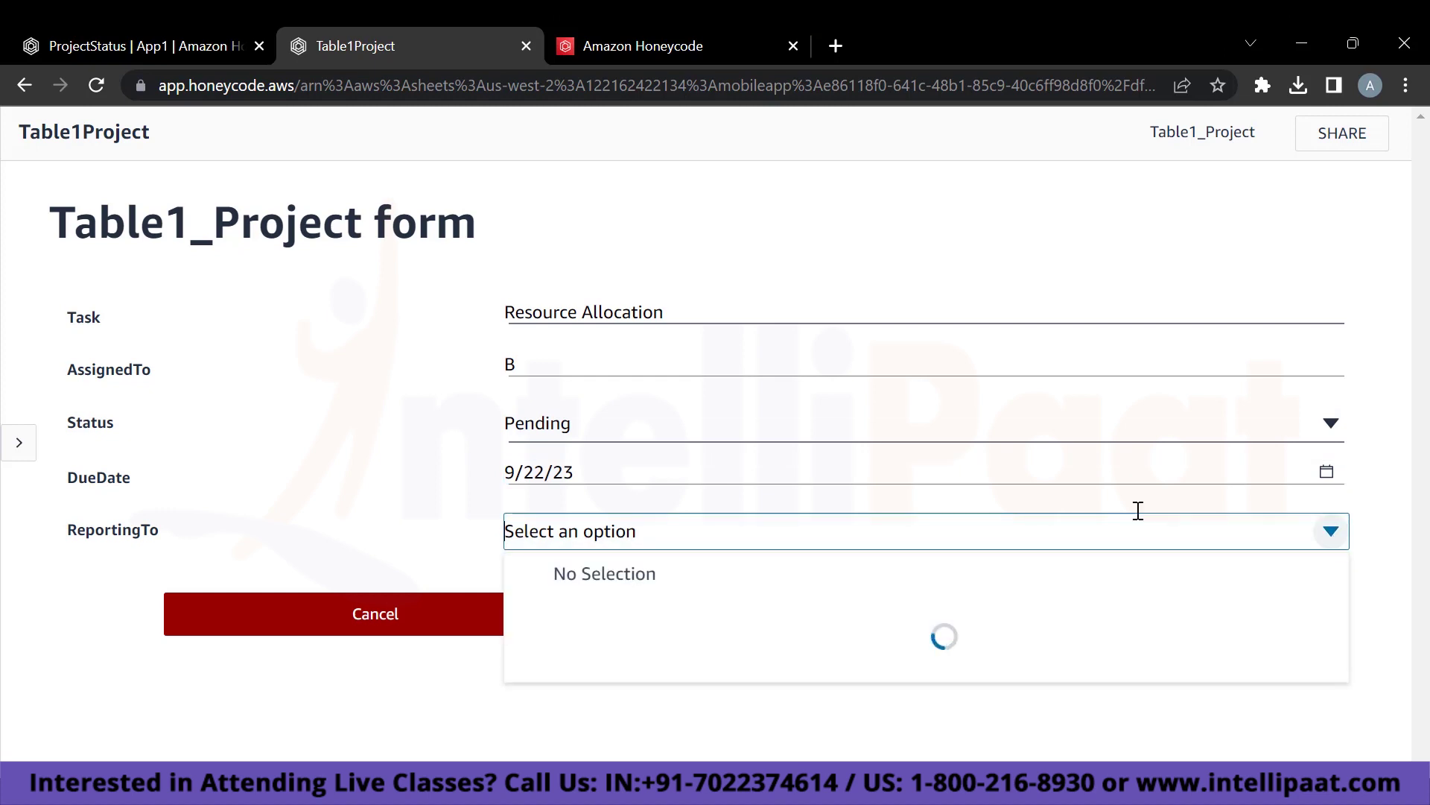
{"action": "left_click", "coordinate": [564, 687]}
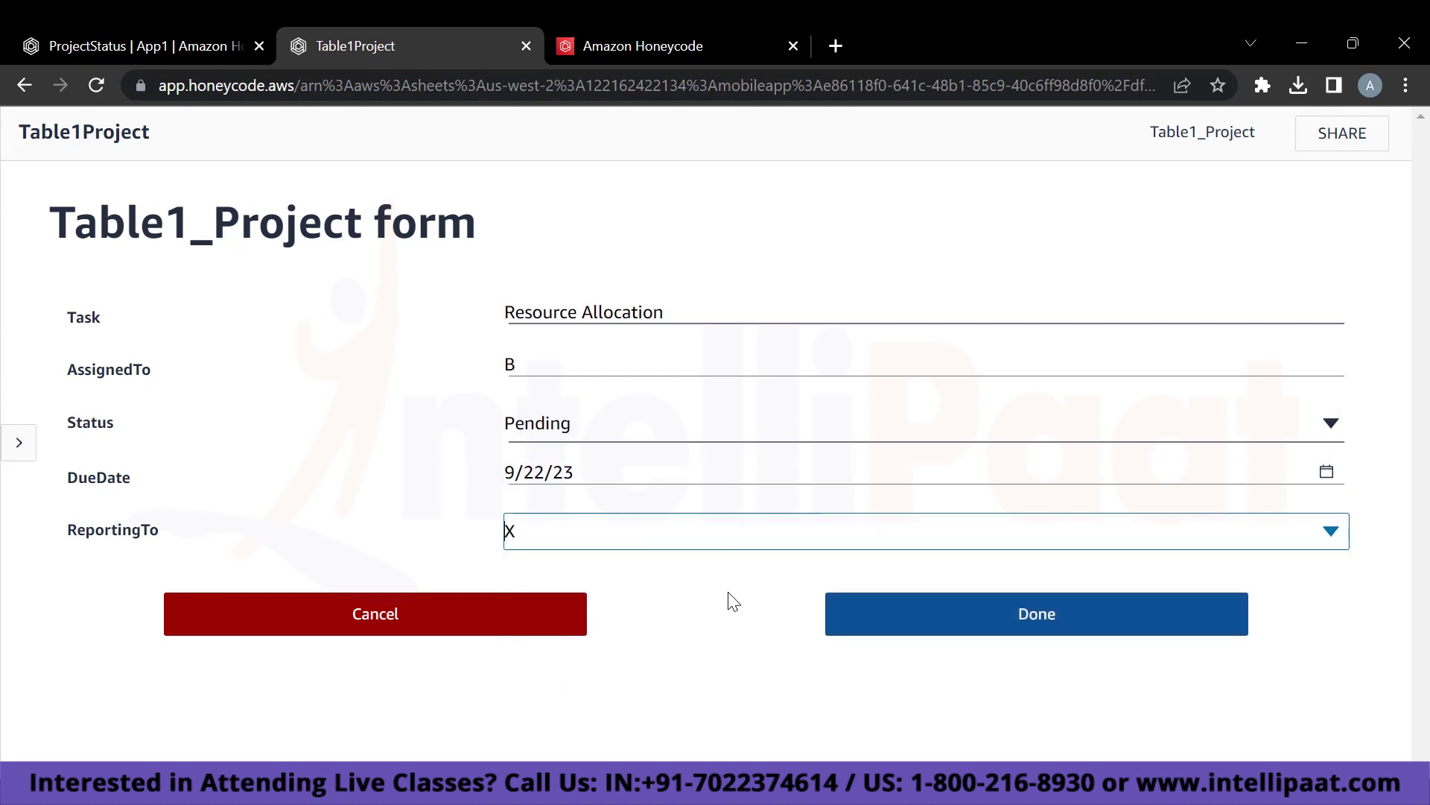
{"action": "left_click", "coordinate": [940, 625]}
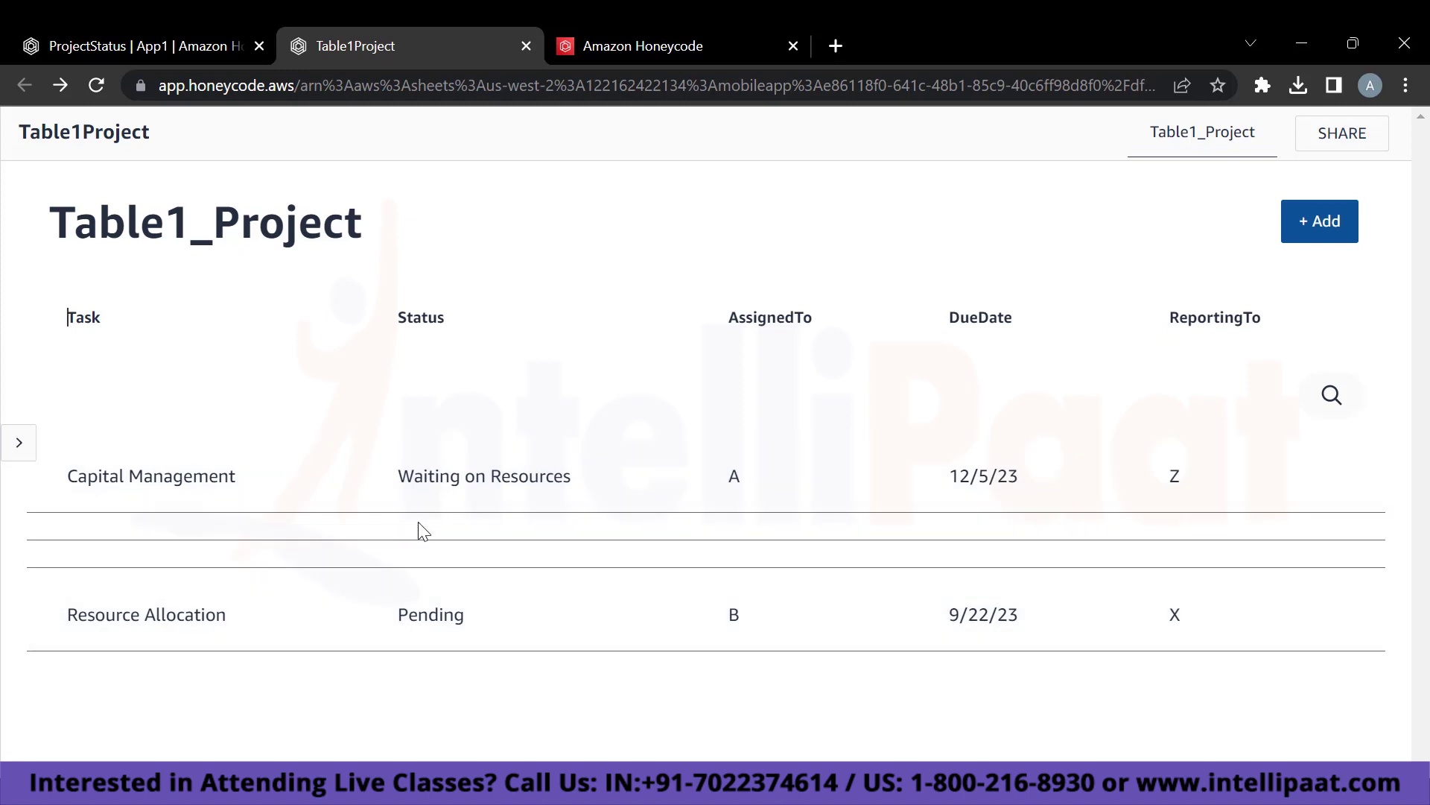
Delete both blank rows from the project list and switch back to the builder tab.
{"action": "left_click", "coordinate": [286, 530]}
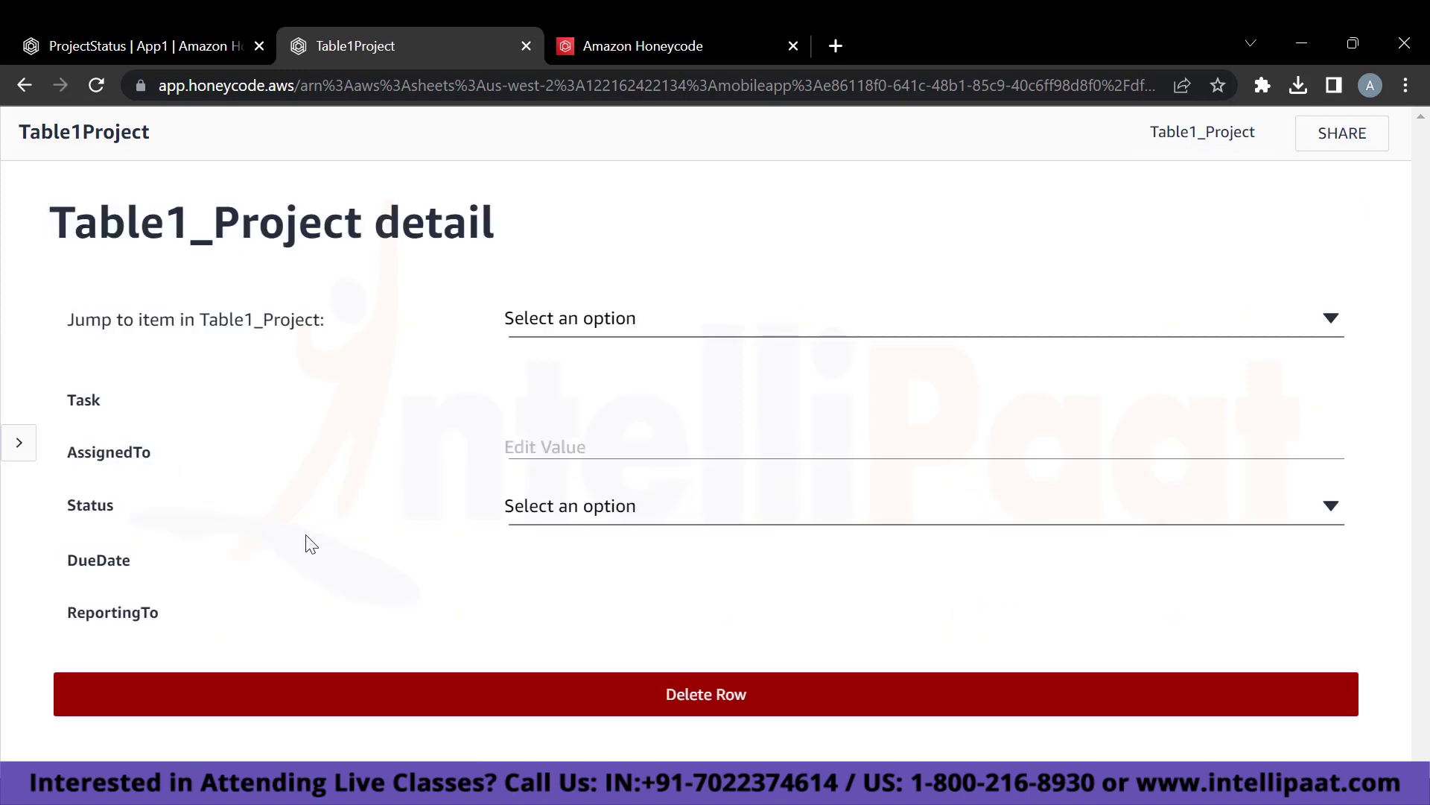
{"action": "left_click", "coordinate": [692, 707]}
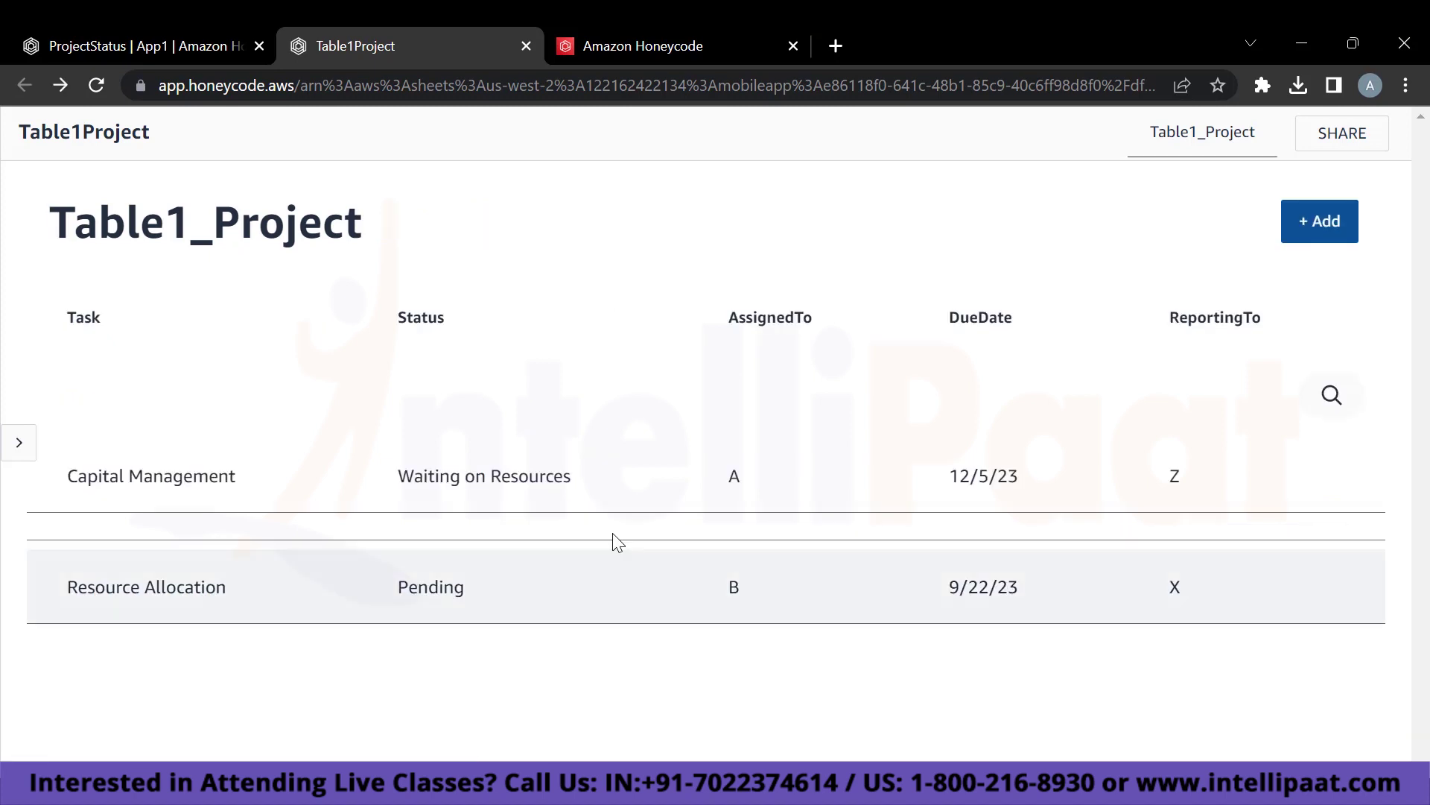
{"action": "left_click", "coordinate": [591, 533]}
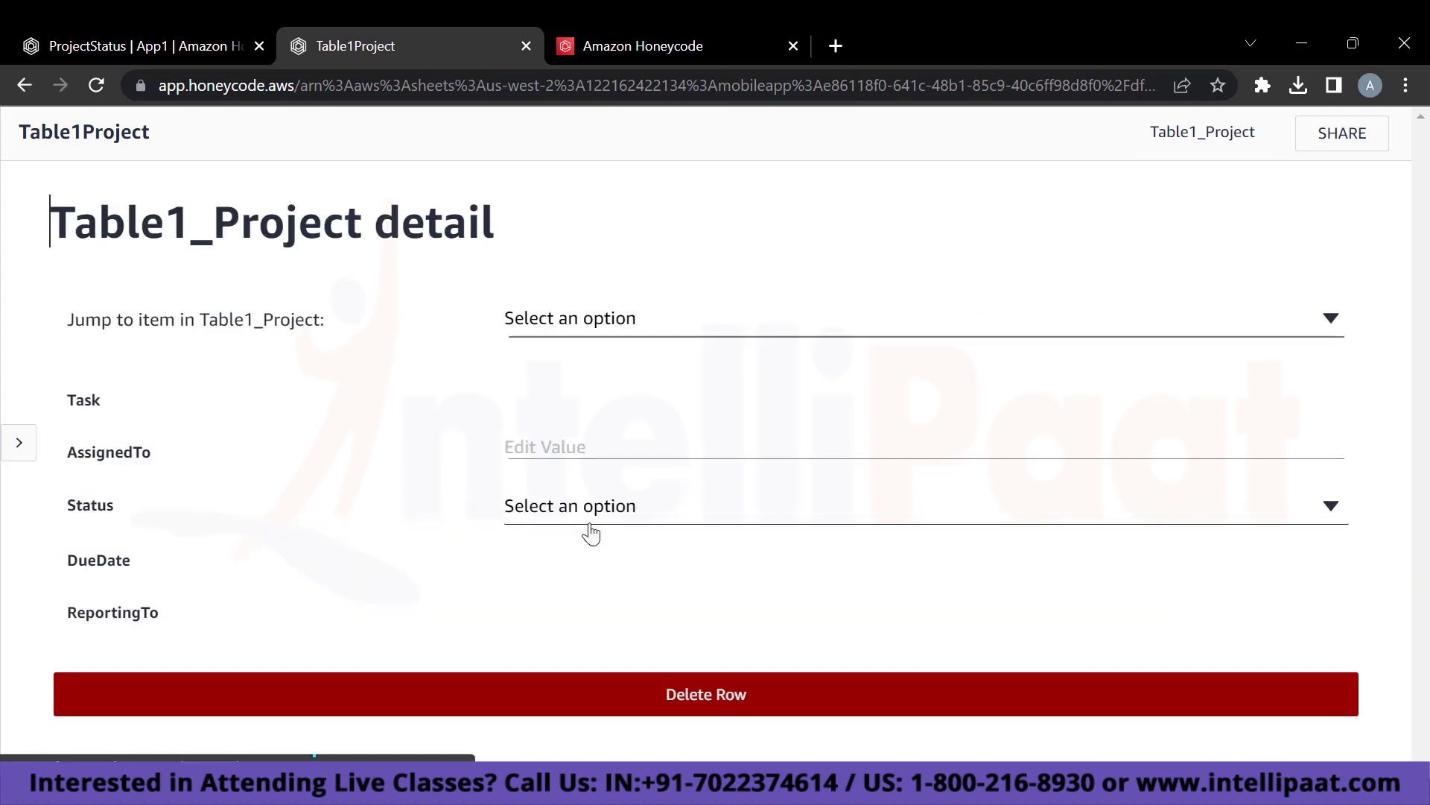
{"action": "left_click", "coordinate": [696, 695]}
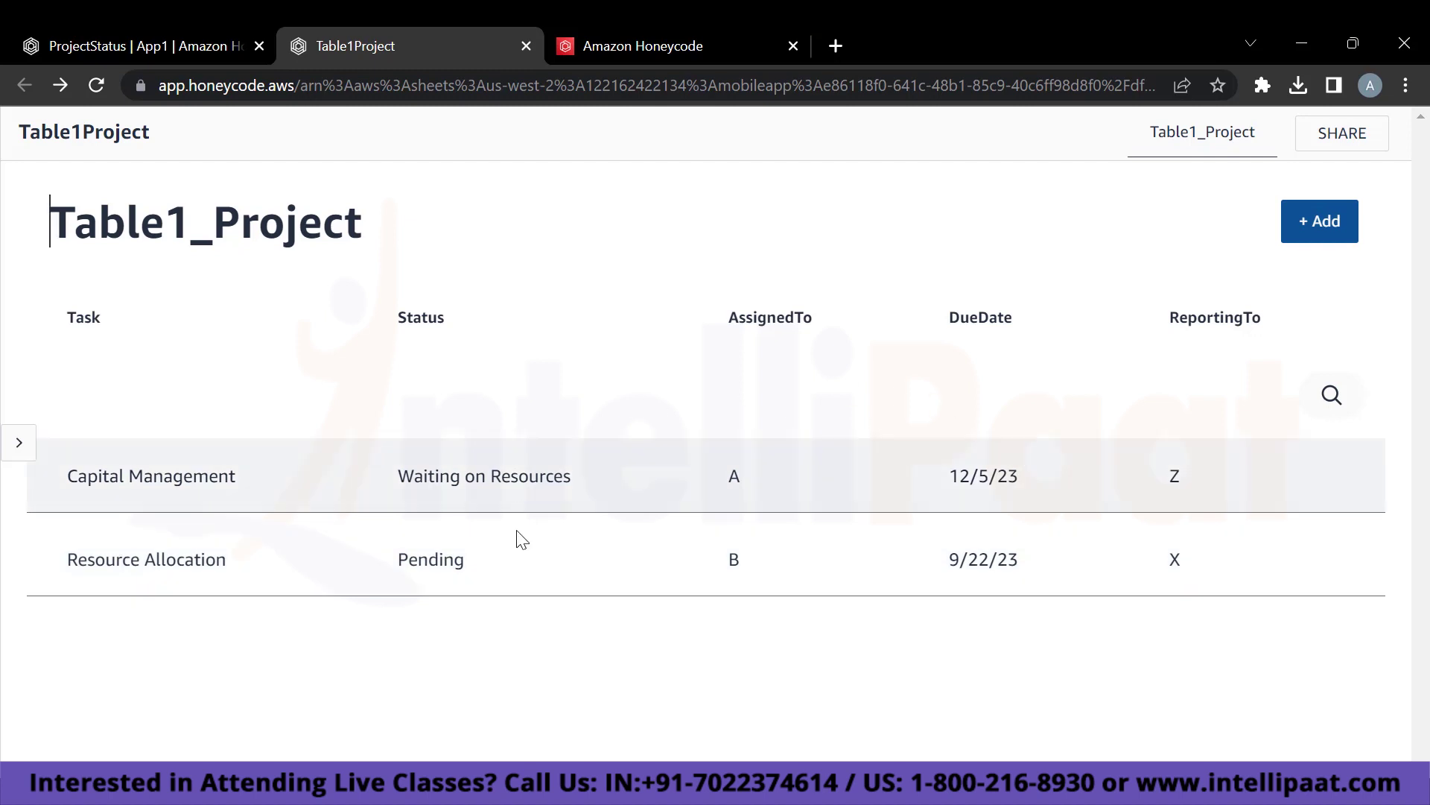
{"action": "left_click", "coordinate": [158, 29]}
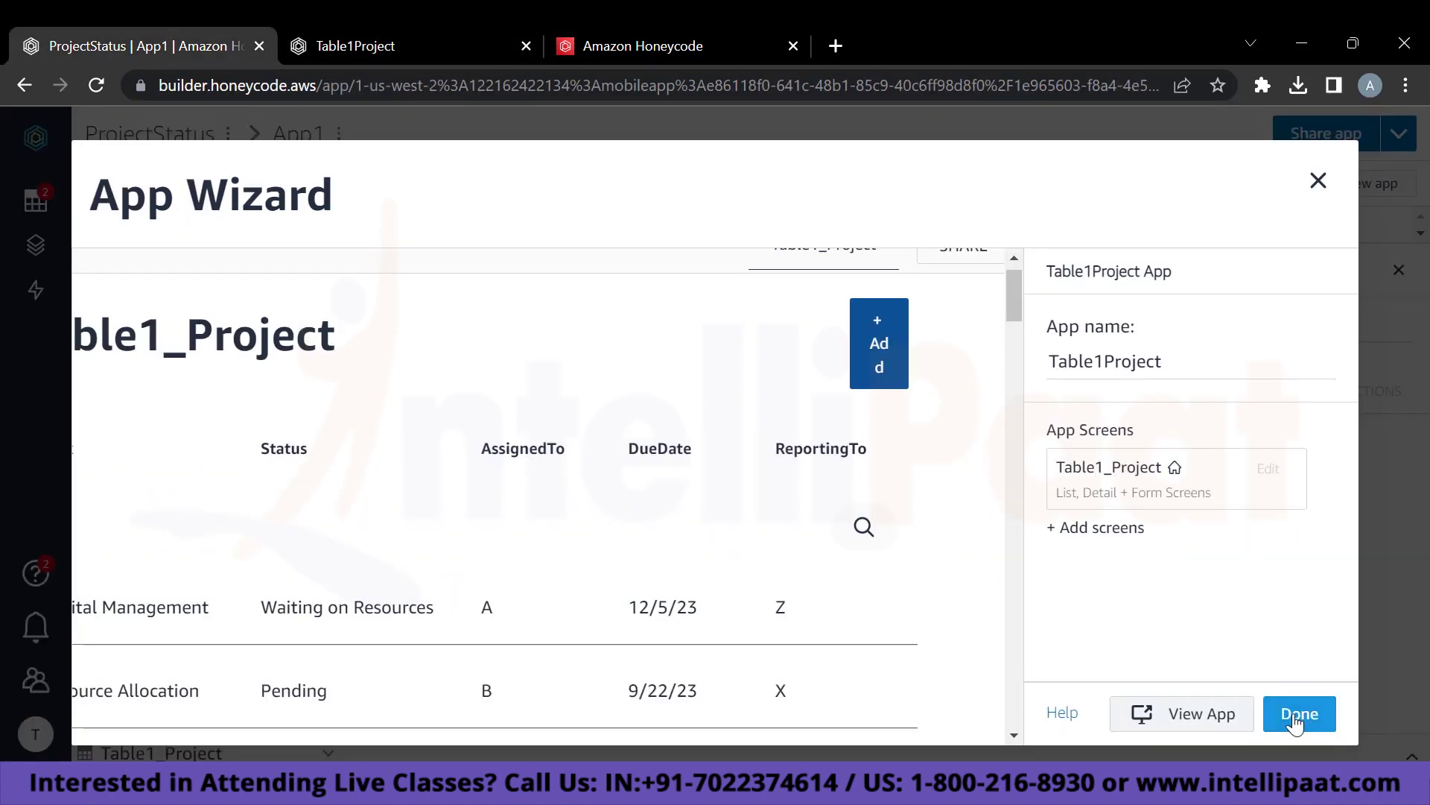
Close the wizard, inspect the Table1_Project detail, form and Table1_ReportingTo detail screens, and return to the app tab.
{"action": "left_click", "coordinate": [1320, 727]}
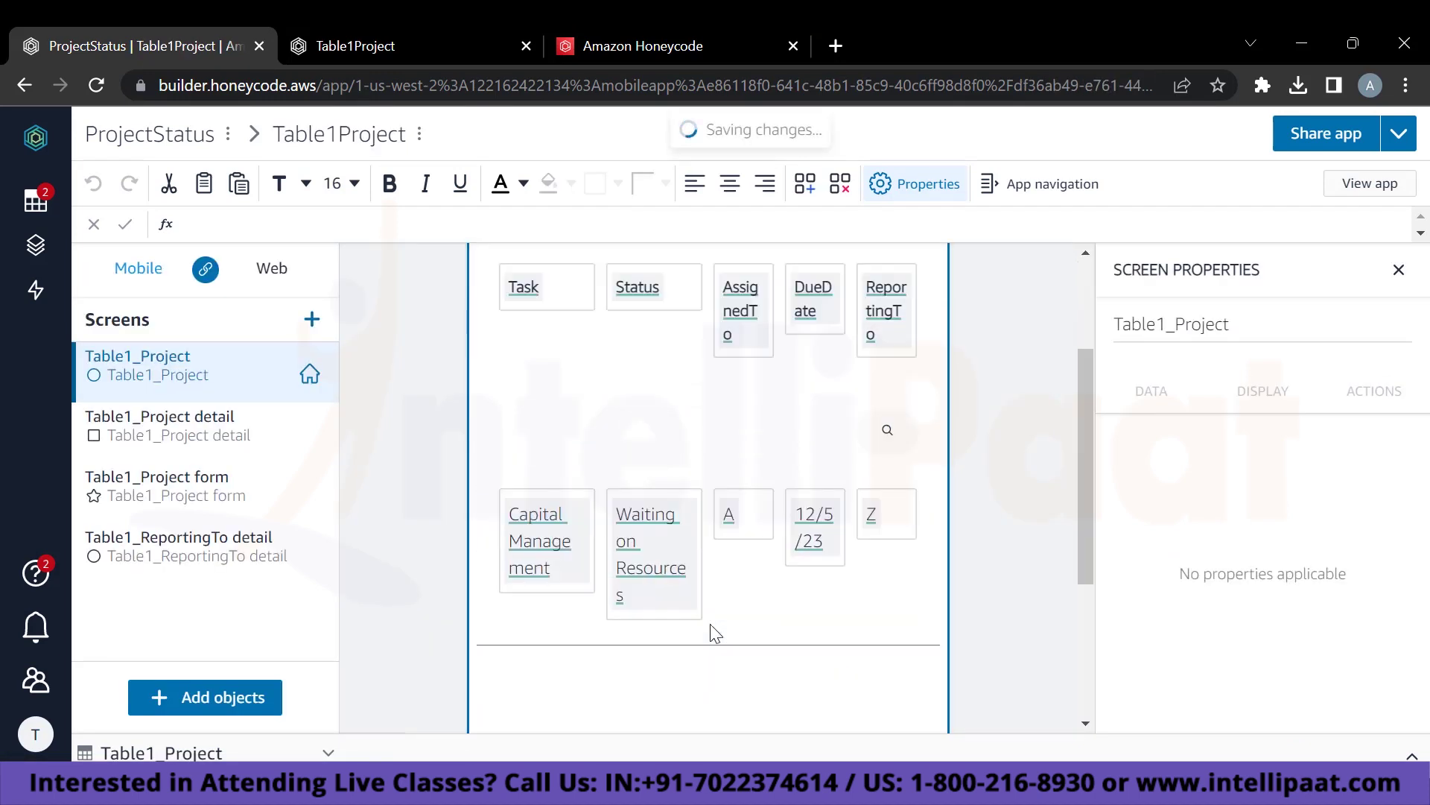
{"action": "left_click", "coordinate": [179, 440]}
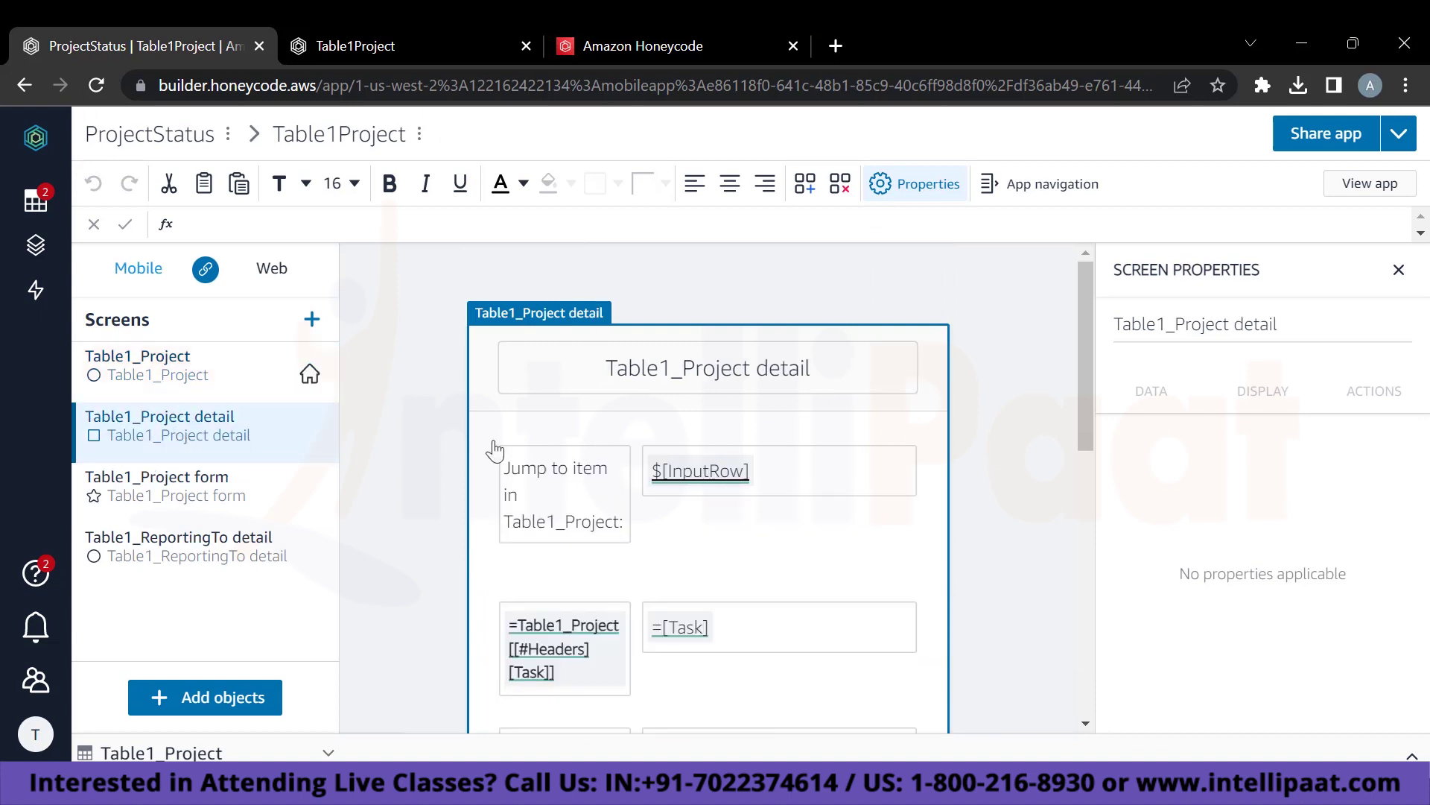
{"action": "scroll", "coordinate": [575, 477], "scroll_direction": "down", "scroll_amount": 3}
{"action": "scroll", "coordinate": [575, 473], "scroll_direction": "up", "scroll_amount": 4}
{"action": "scroll", "coordinate": [575, 473], "scroll_direction": "down", "scroll_amount": 3}
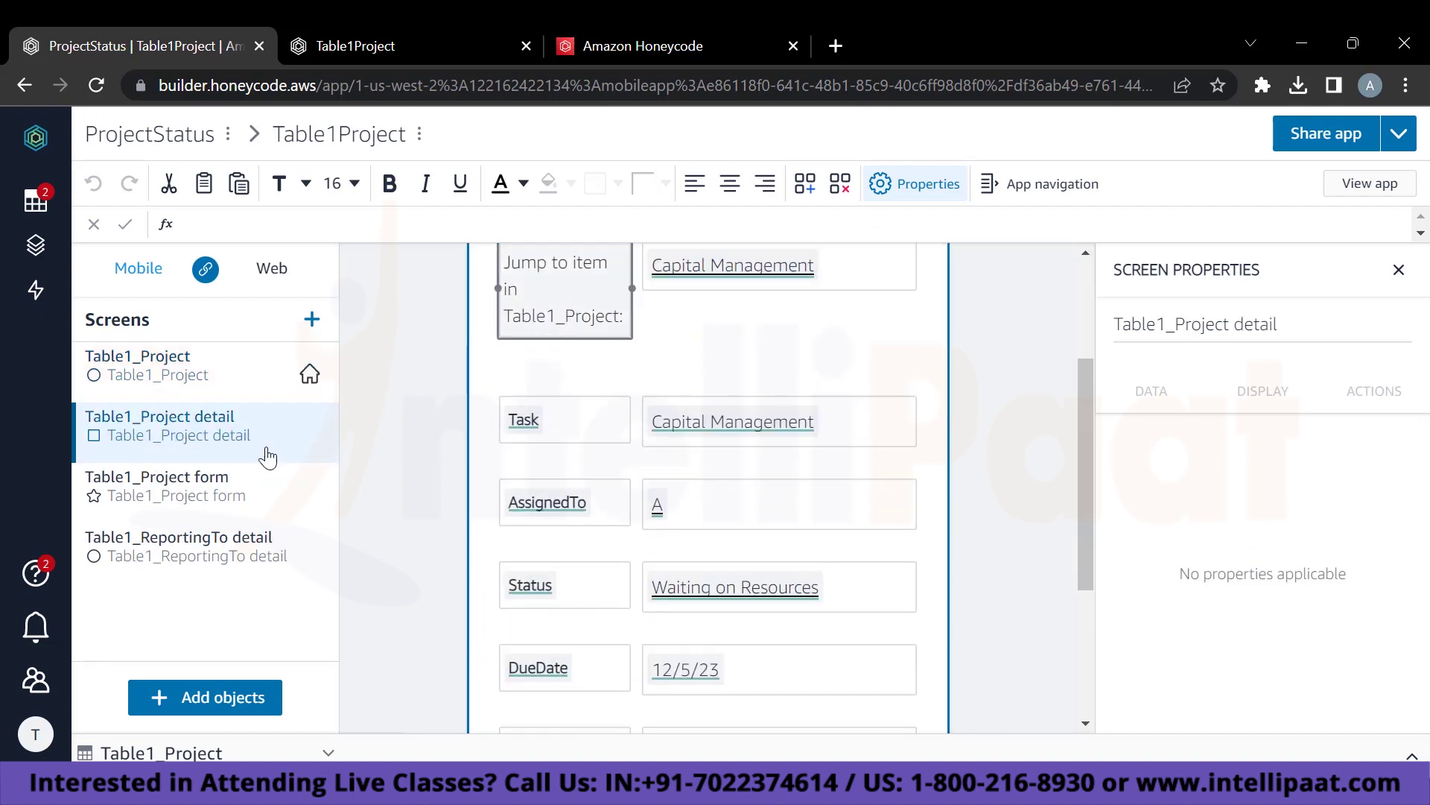
{"action": "left_click", "coordinate": [144, 501]}
{"action": "scroll", "coordinate": [591, 601], "scroll_direction": "down", "scroll_amount": 5}
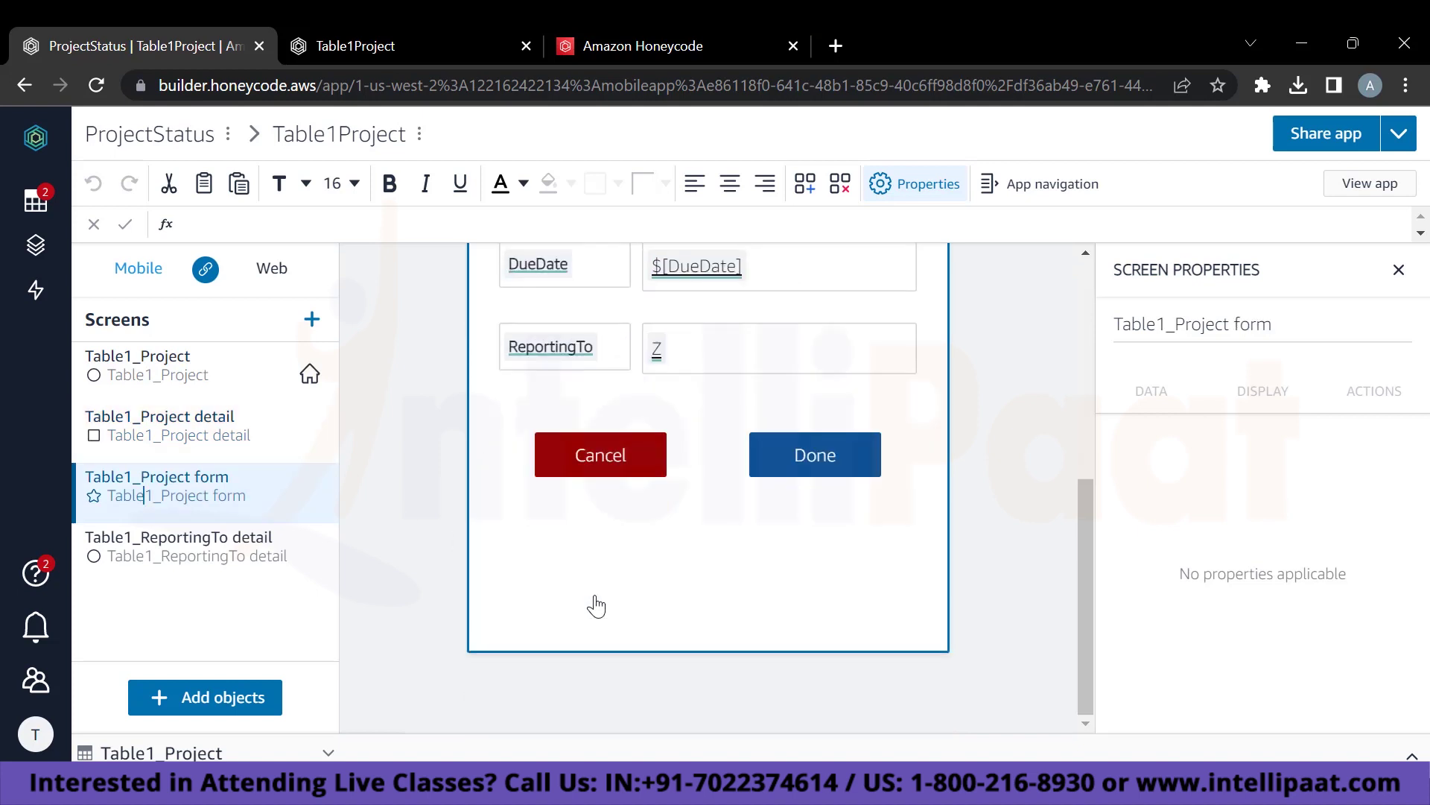
{"action": "left_click", "coordinate": [206, 555]}
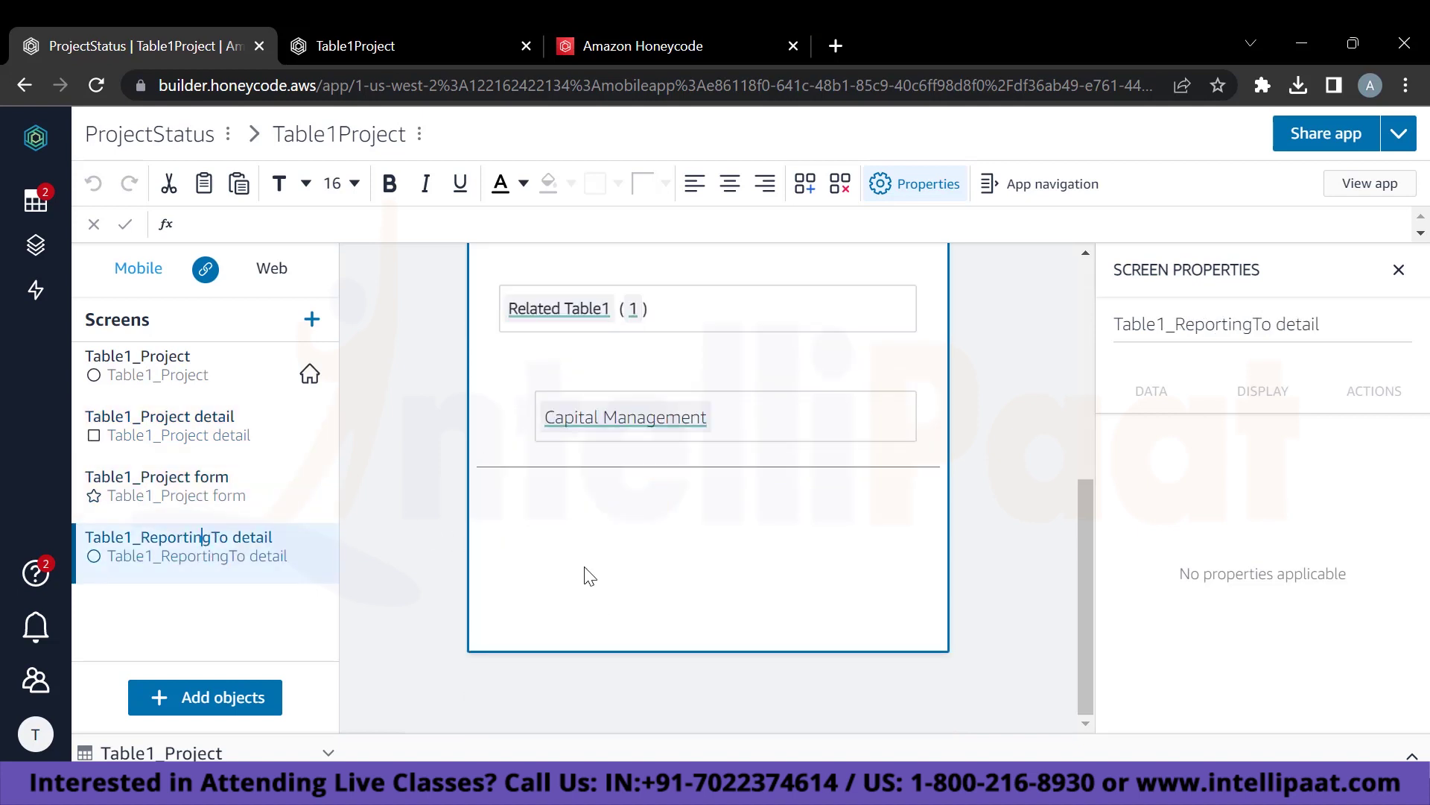
{"action": "scroll", "coordinate": [584, 566], "scroll_direction": "up", "scroll_amount": 3}
{"action": "left_click", "coordinate": [381, 38]}
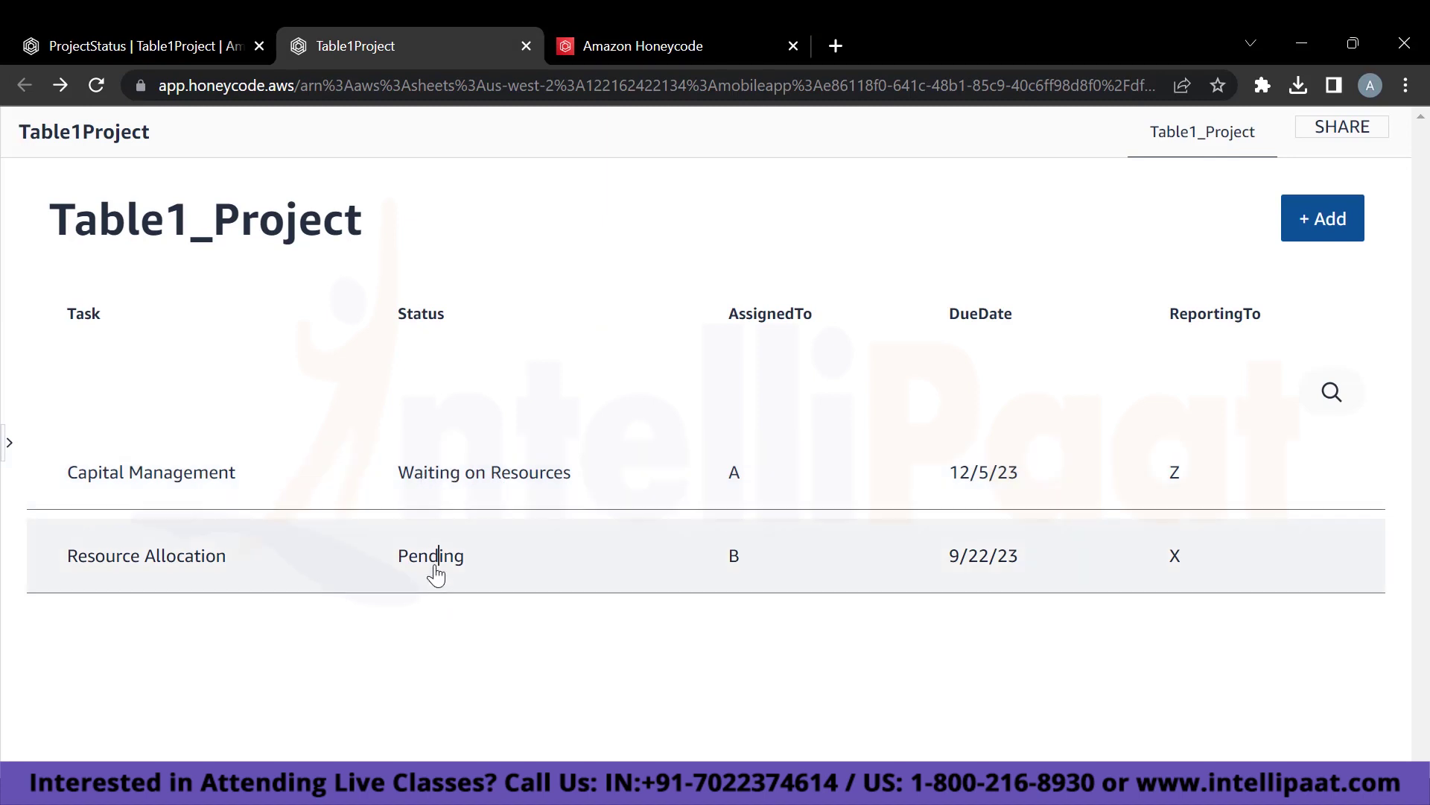
Explore the Resource Allocation detail page, including reporting contact X's detail page.
{"action": "left_click", "coordinate": [436, 575]}
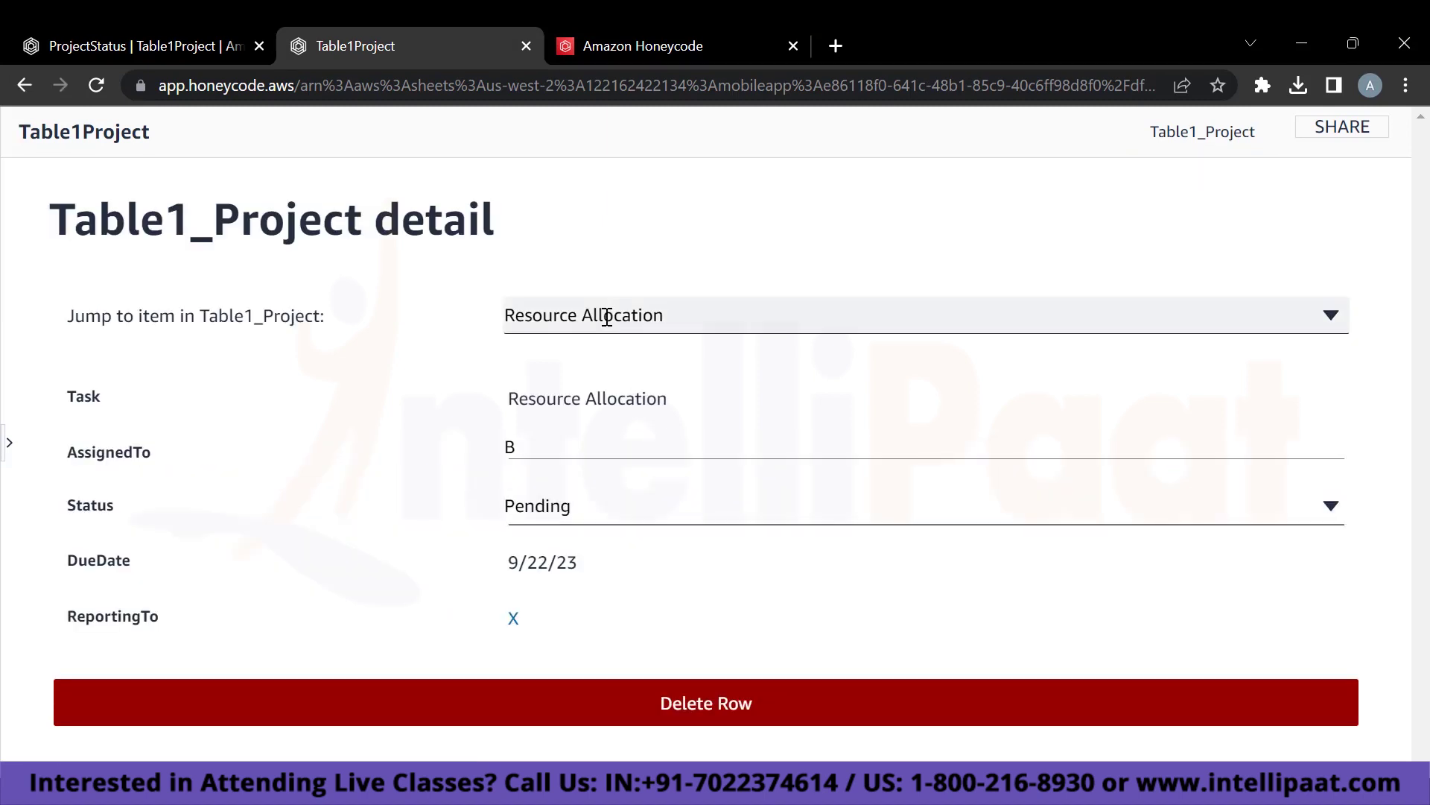
{"action": "left_click", "coordinate": [690, 316]}
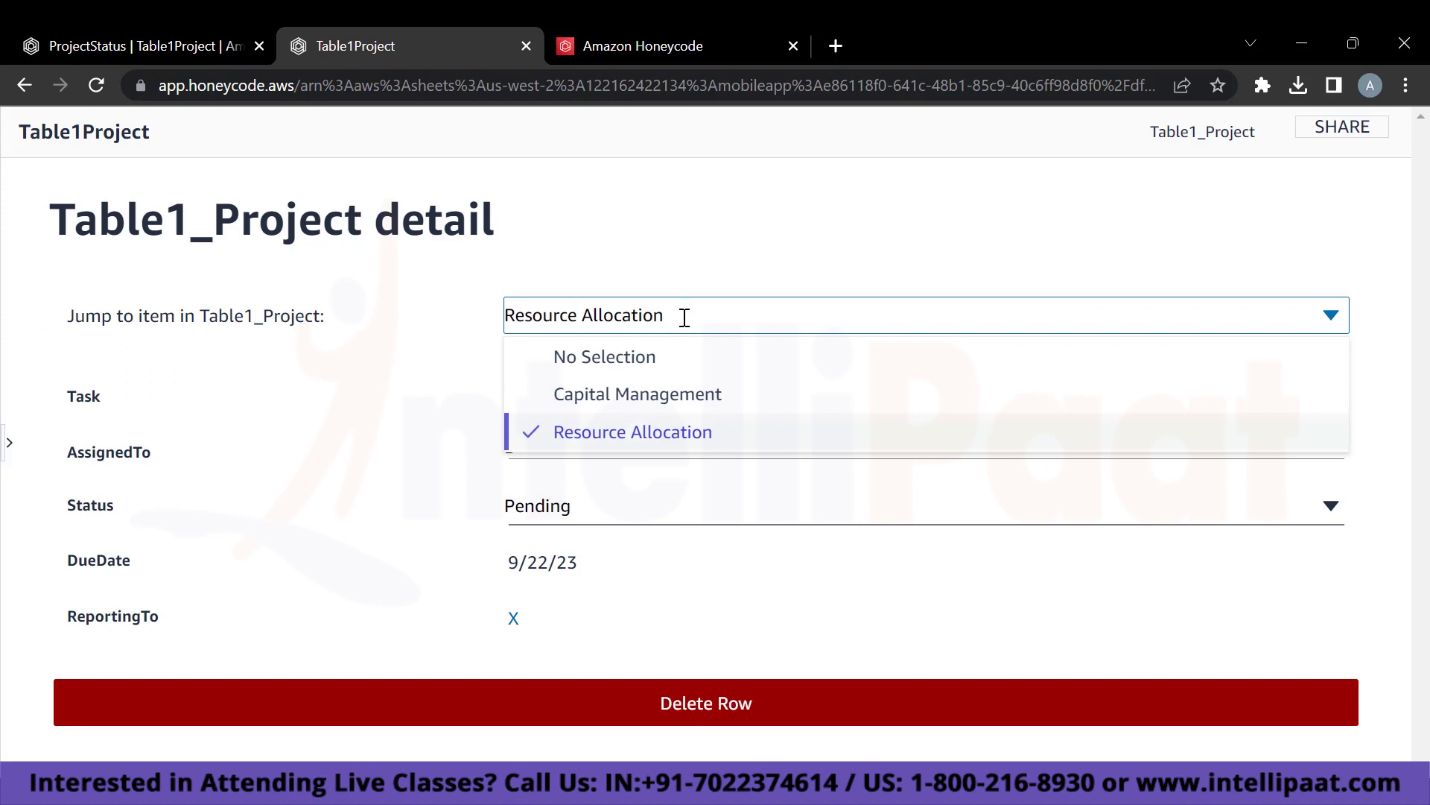
{"action": "left_click", "coordinate": [397, 374]}
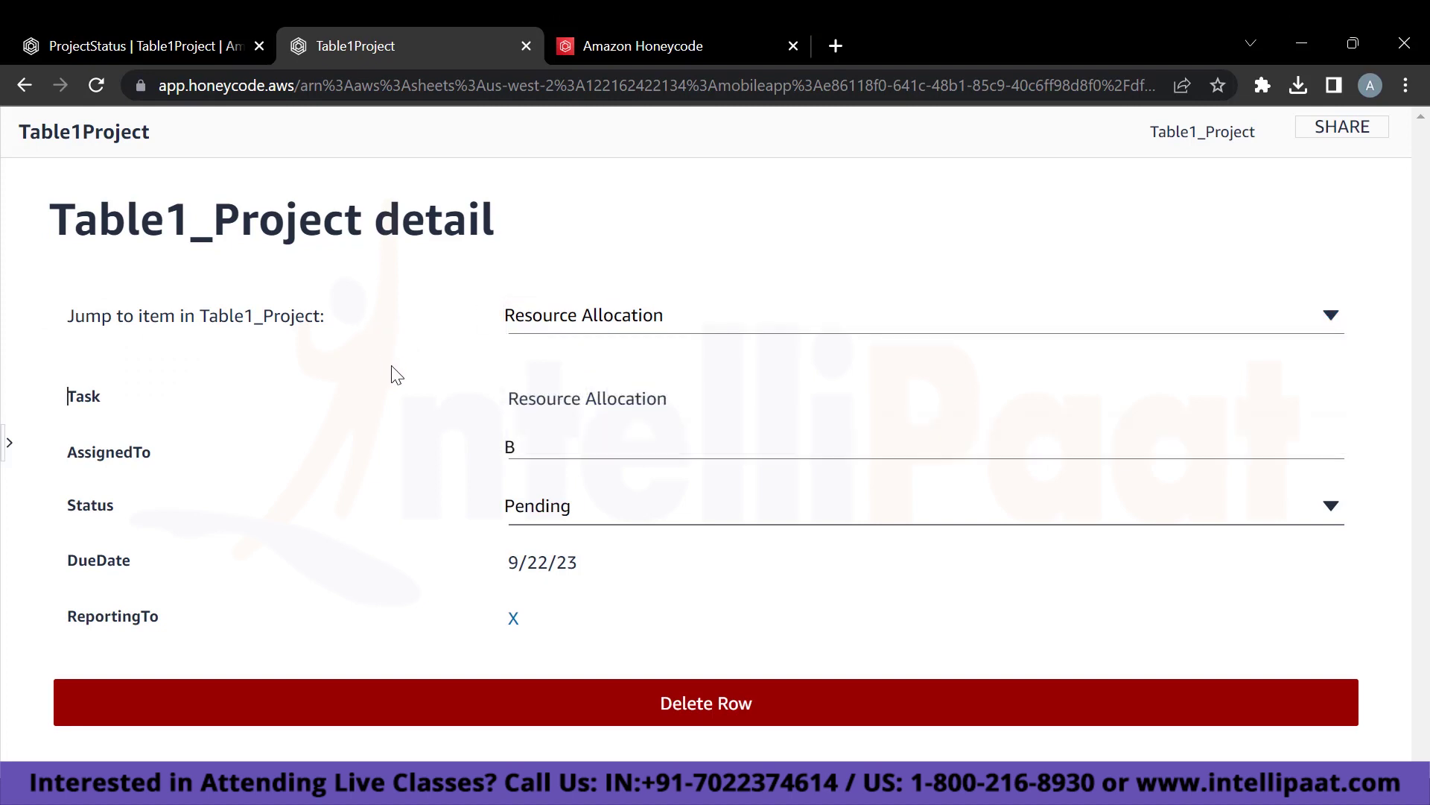
{"action": "left_click_drag", "start_coordinate": [673, 403], "coordinate": [559, 406]}
{"action": "triple_click", "coordinate": [543, 417]}
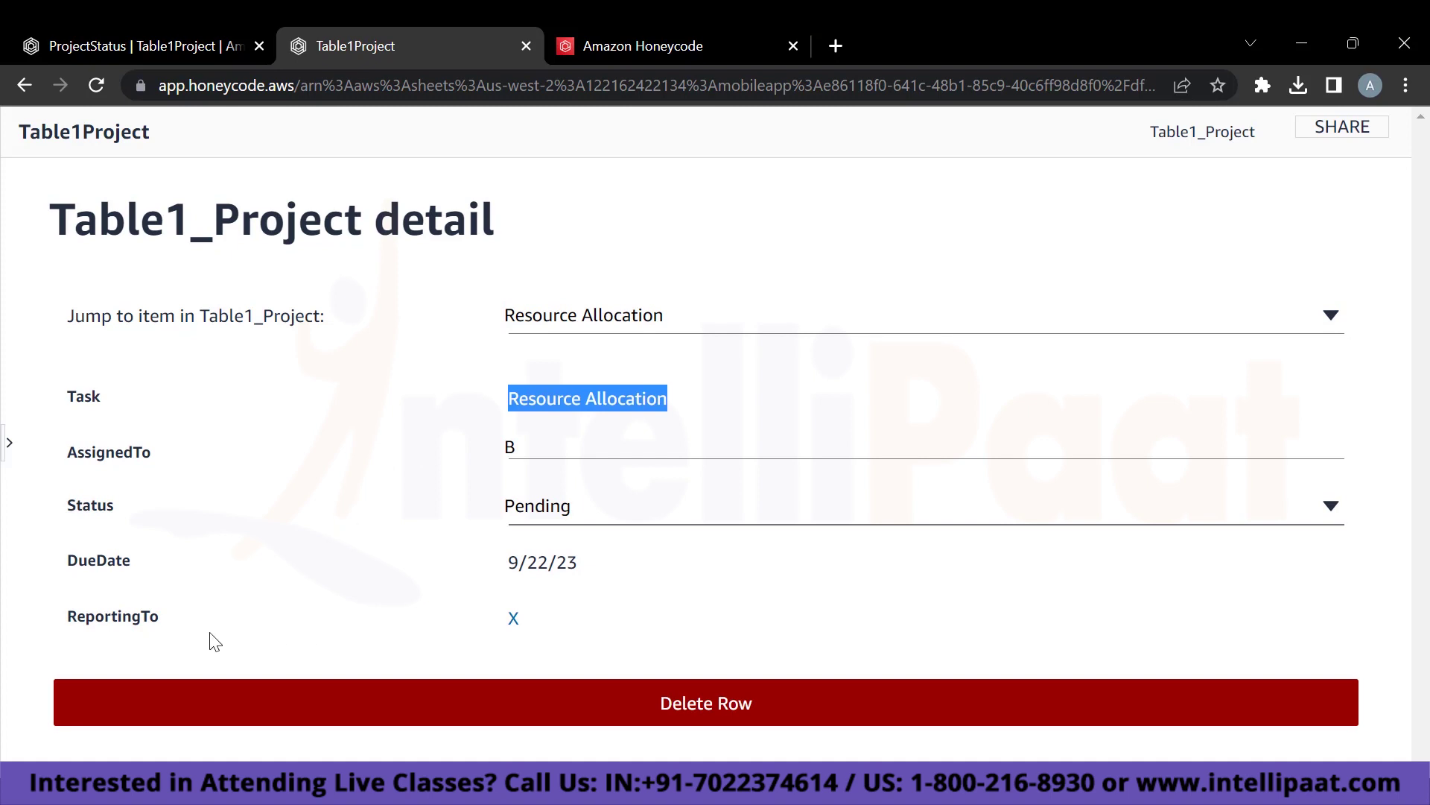
{"action": "left_click", "coordinate": [548, 631]}
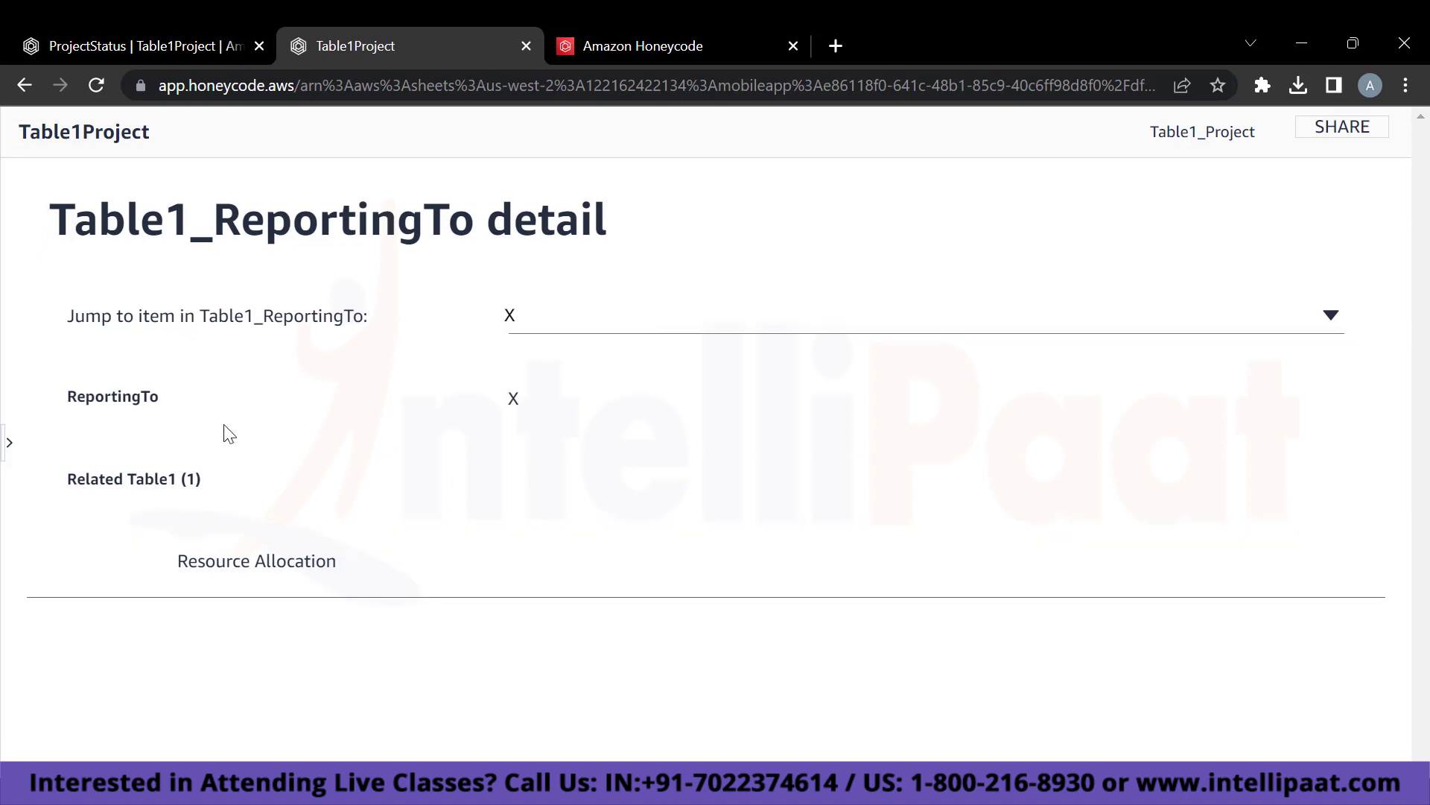
{"action": "left_click", "coordinate": [281, 565]}
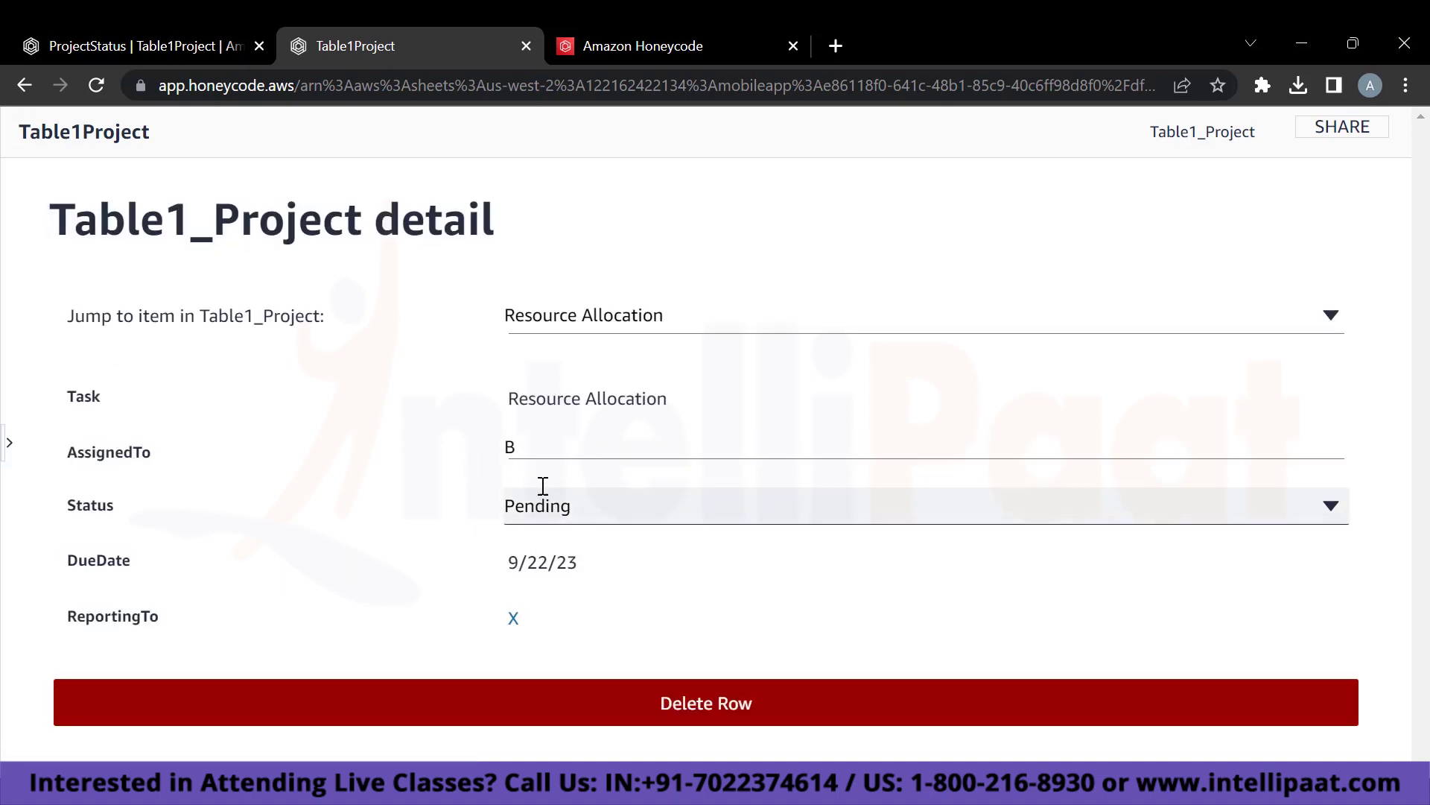
Set Resource Allocation's status to Completed and switch to the ProjectStatus builder tab.
{"action": "left_click", "coordinate": [584, 510]}
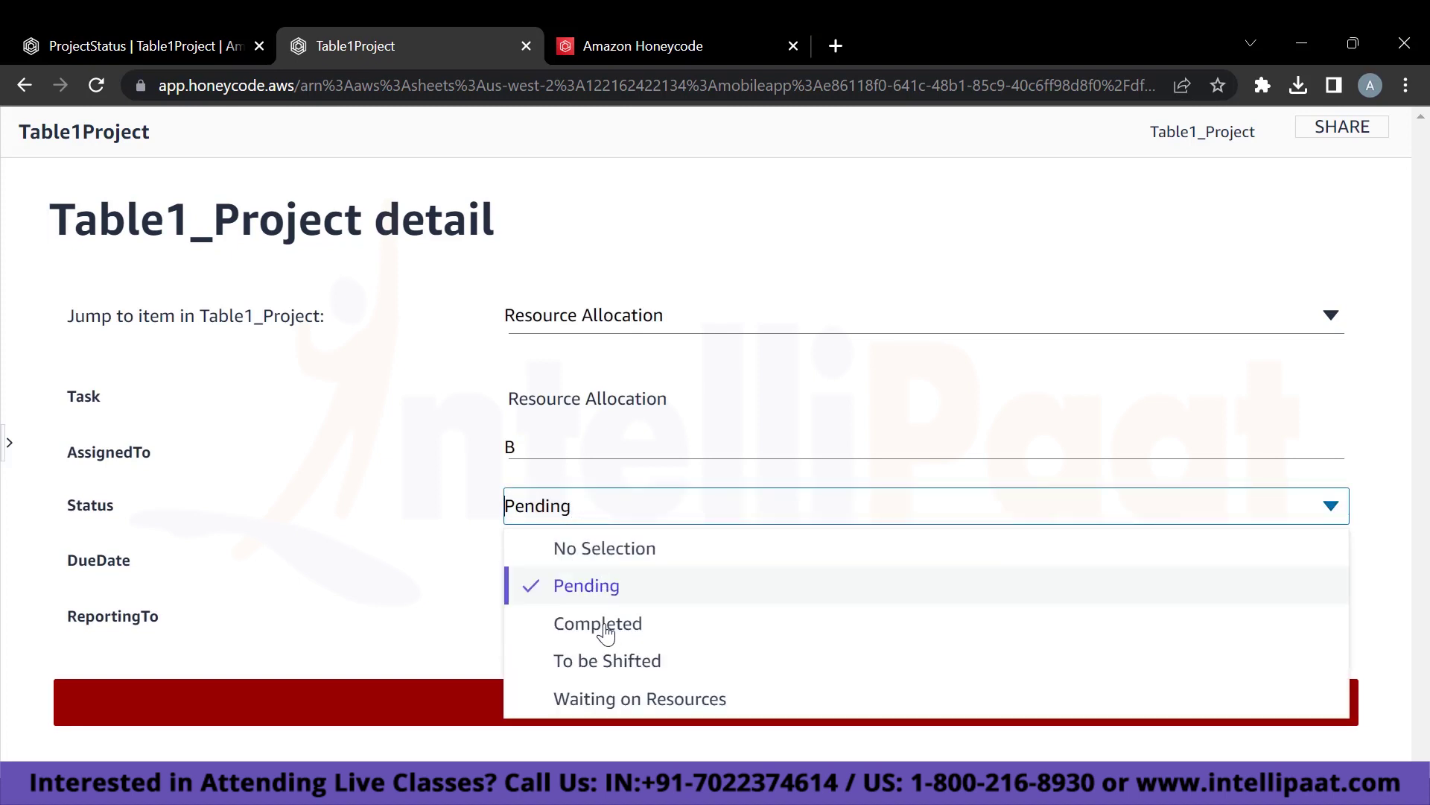
{"action": "left_click", "coordinate": [605, 626]}
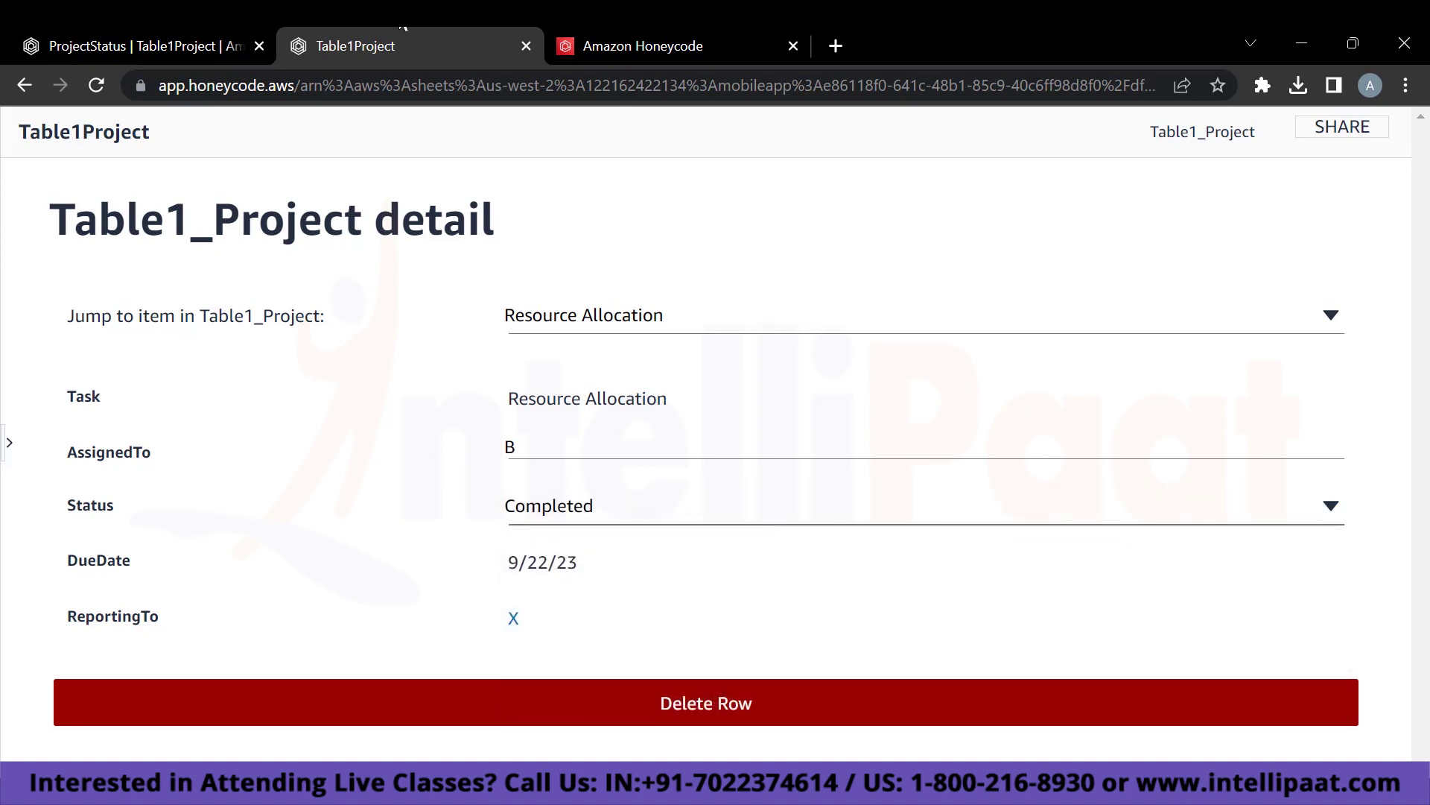
{"action": "left_click", "coordinate": [69, 30]}
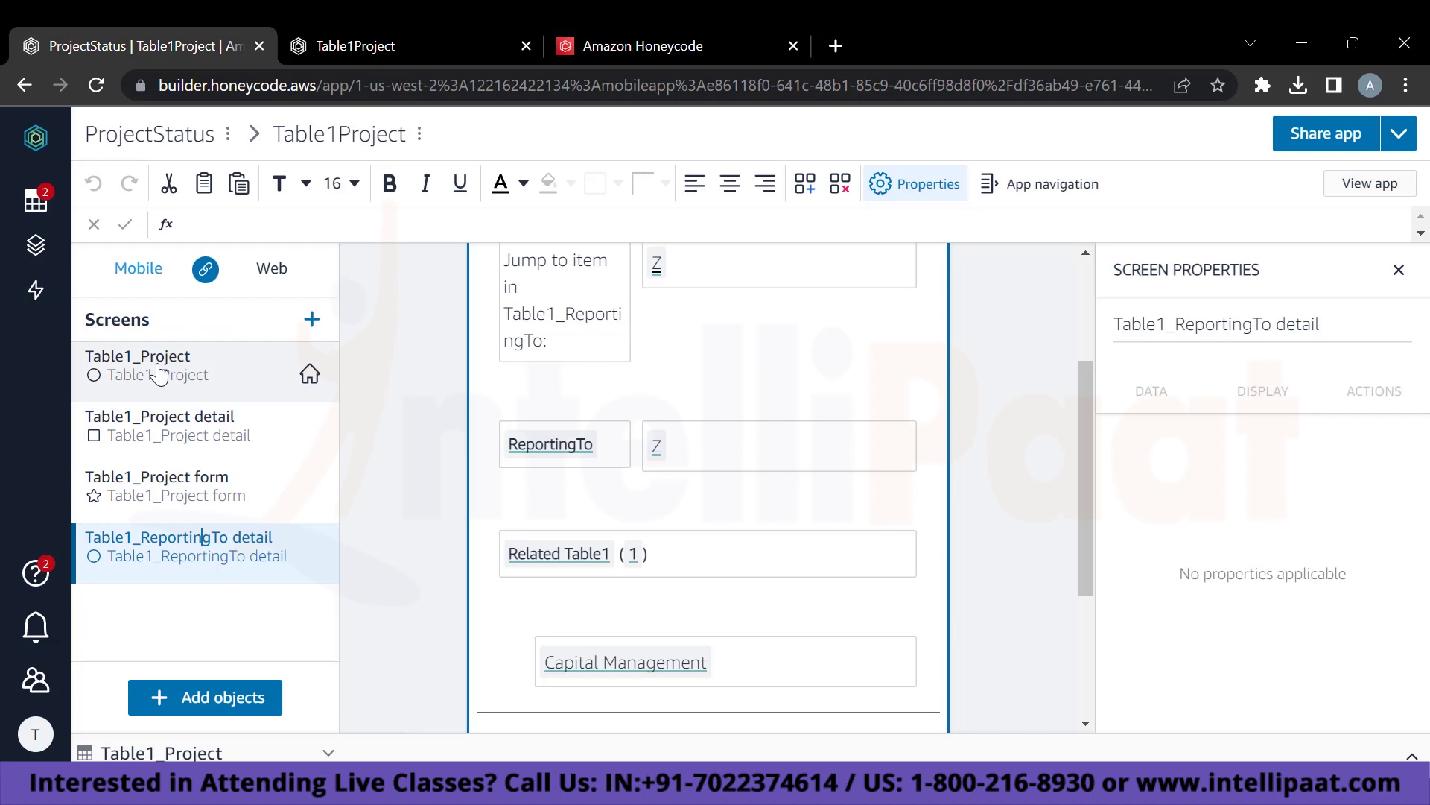
Switch to the Table1Project tab to see Resource Allocation marked Completed.
{"action": "key", "text": "ctrl+Tab"}
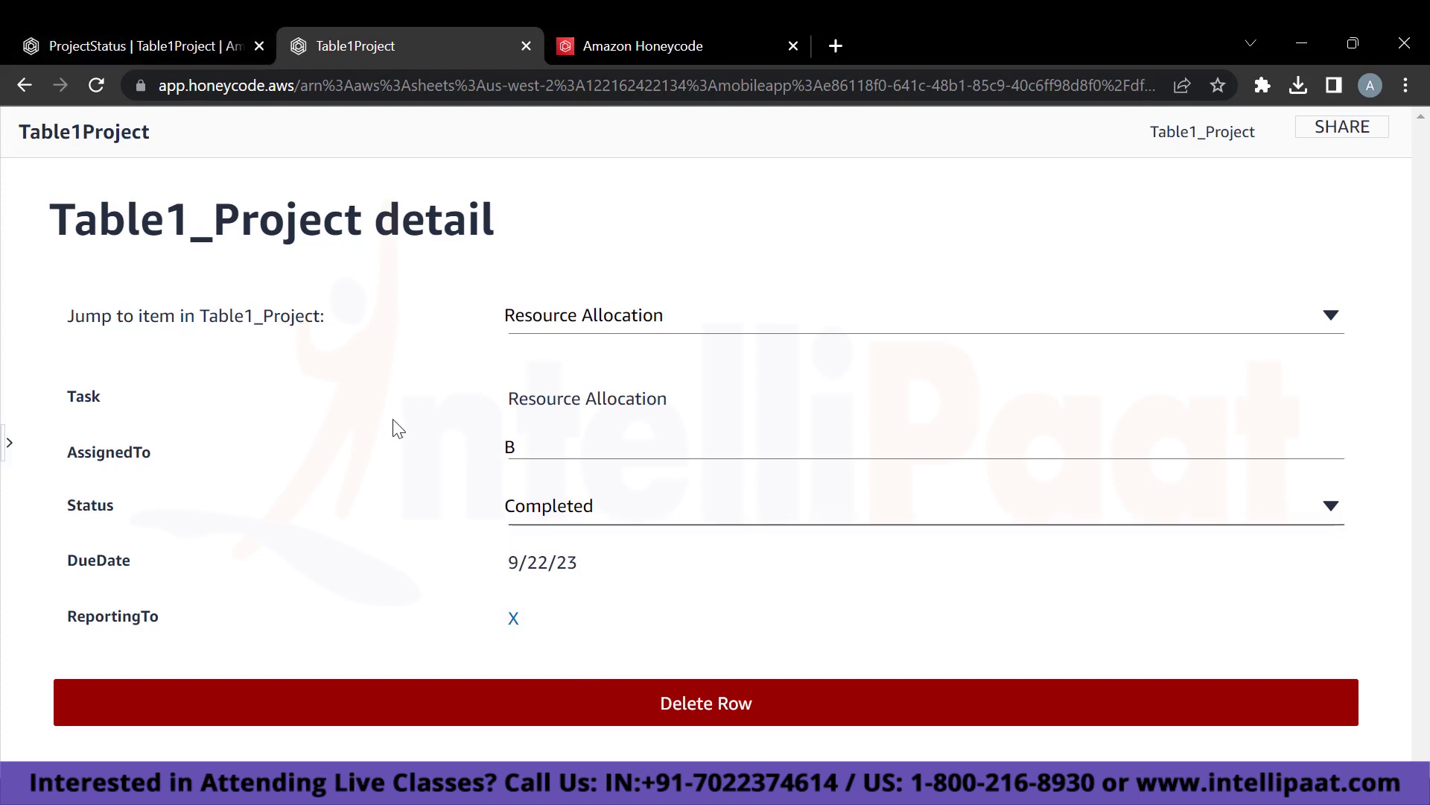
On the Table1_Project detail screen, narrow the Delete Row button to half width.
{"action": "left_click", "coordinate": [118, 31]}
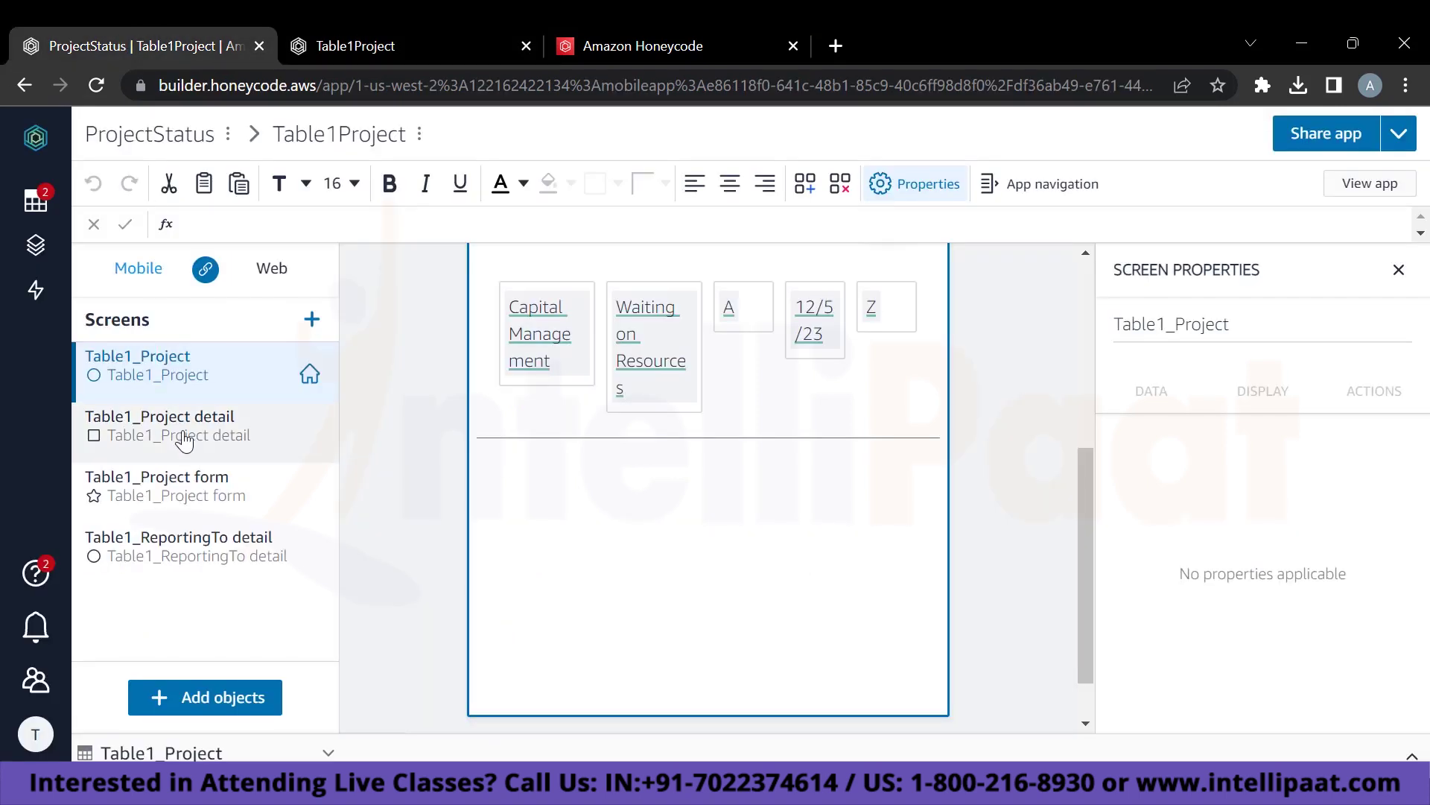
{"action": "left_click", "coordinate": [359, 38]}
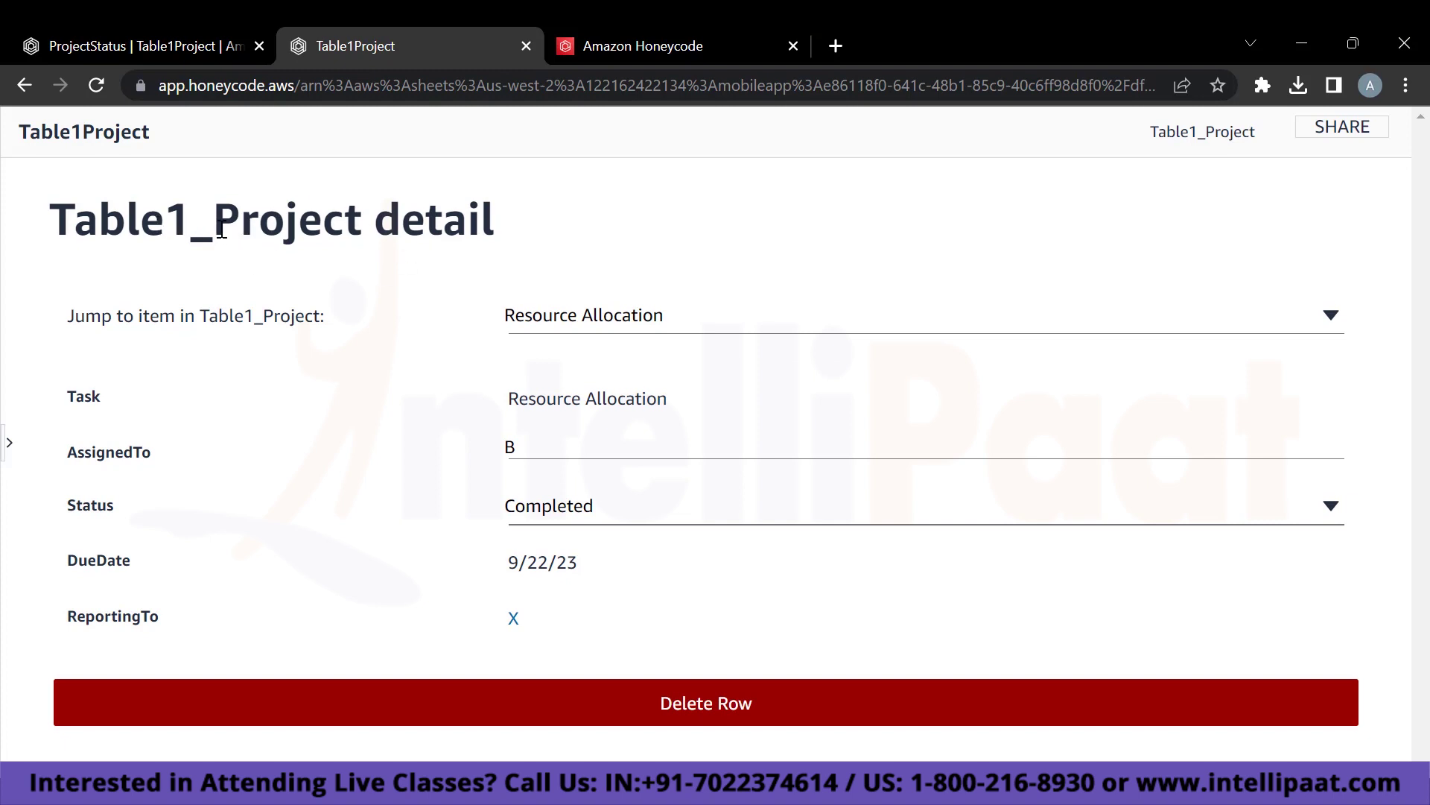
{"action": "left_click", "coordinate": [141, 31]}
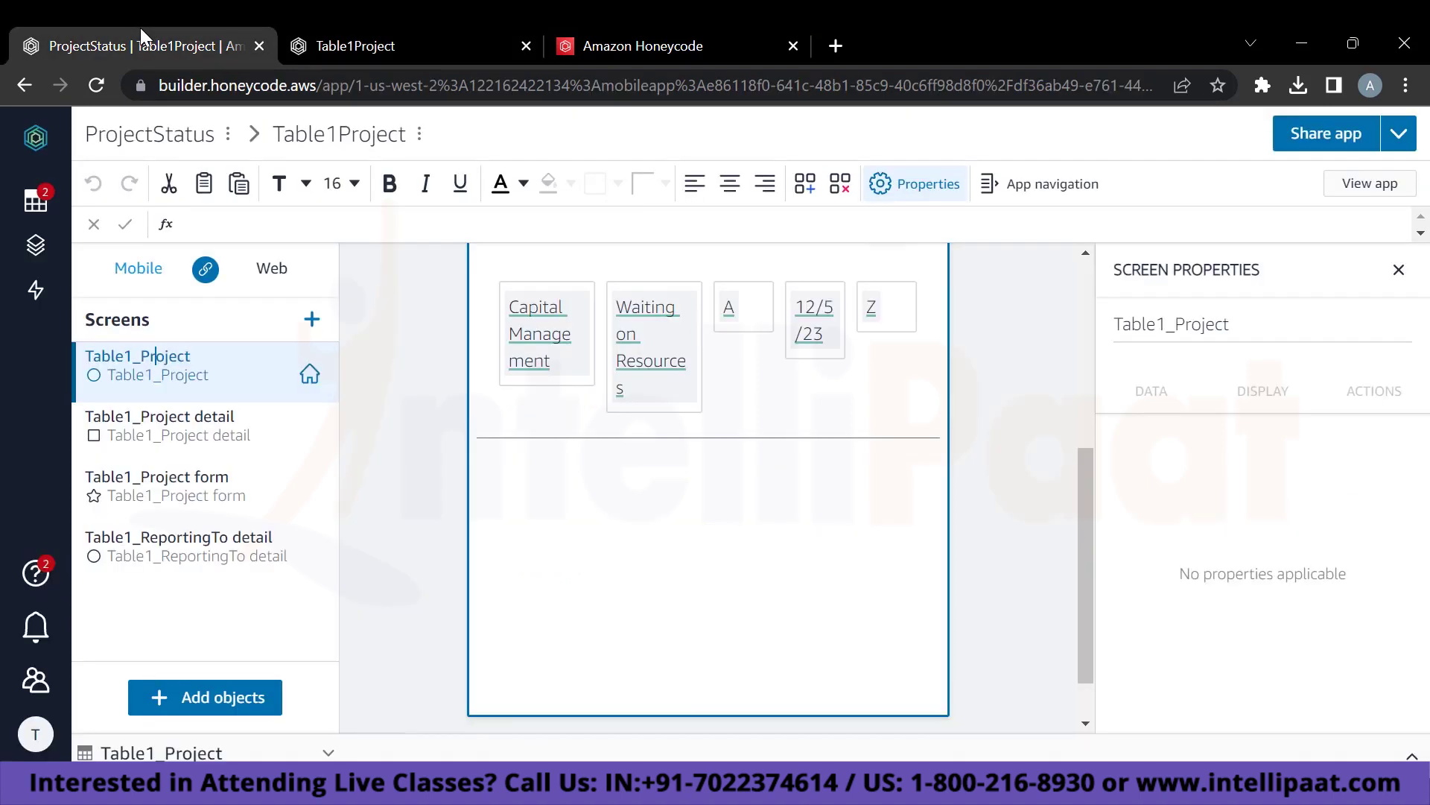
{"action": "left_click", "coordinate": [167, 440]}
{"action": "scroll", "coordinate": [783, 616], "scroll_direction": "down", "scroll_amount": 5}
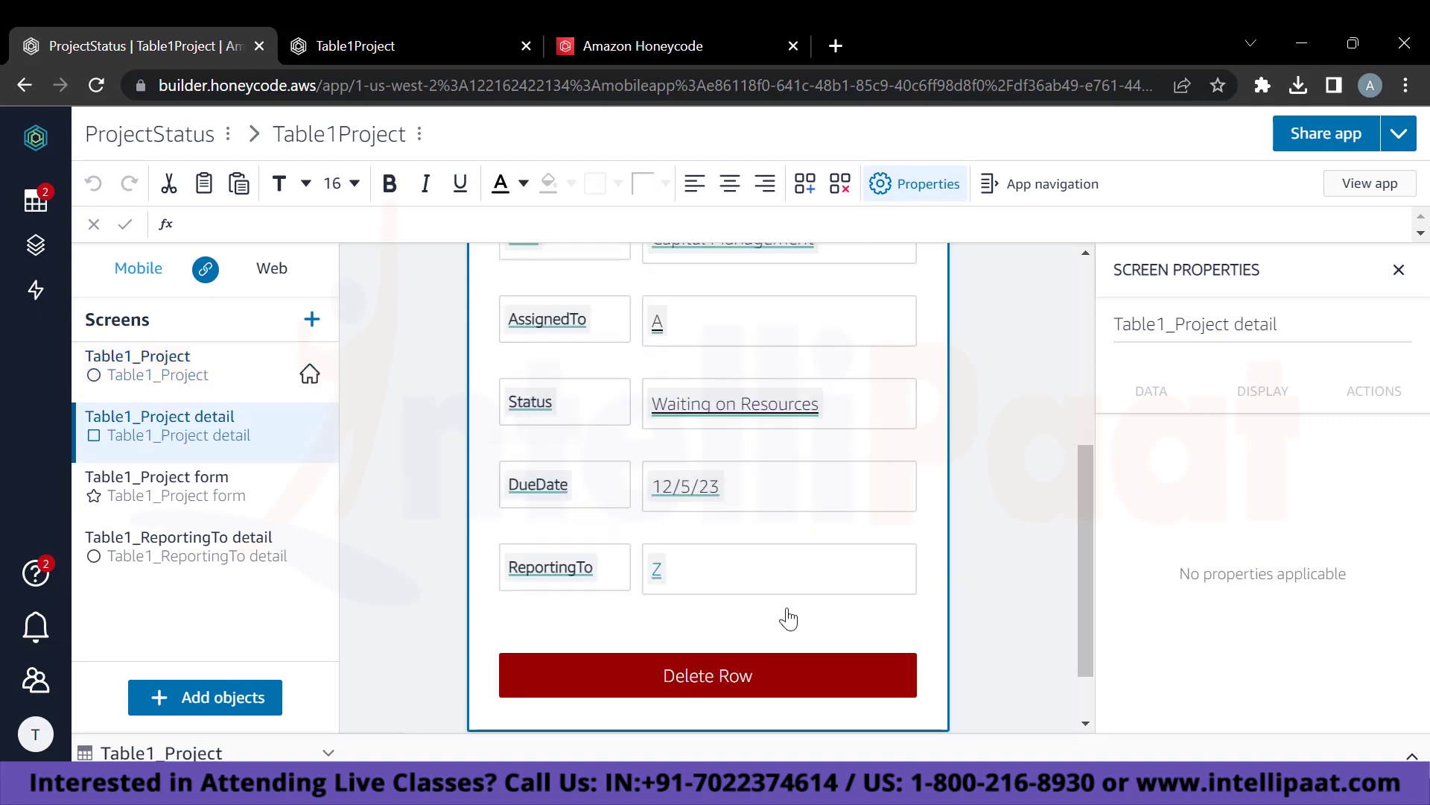
{"action": "left_click", "coordinate": [715, 607]}
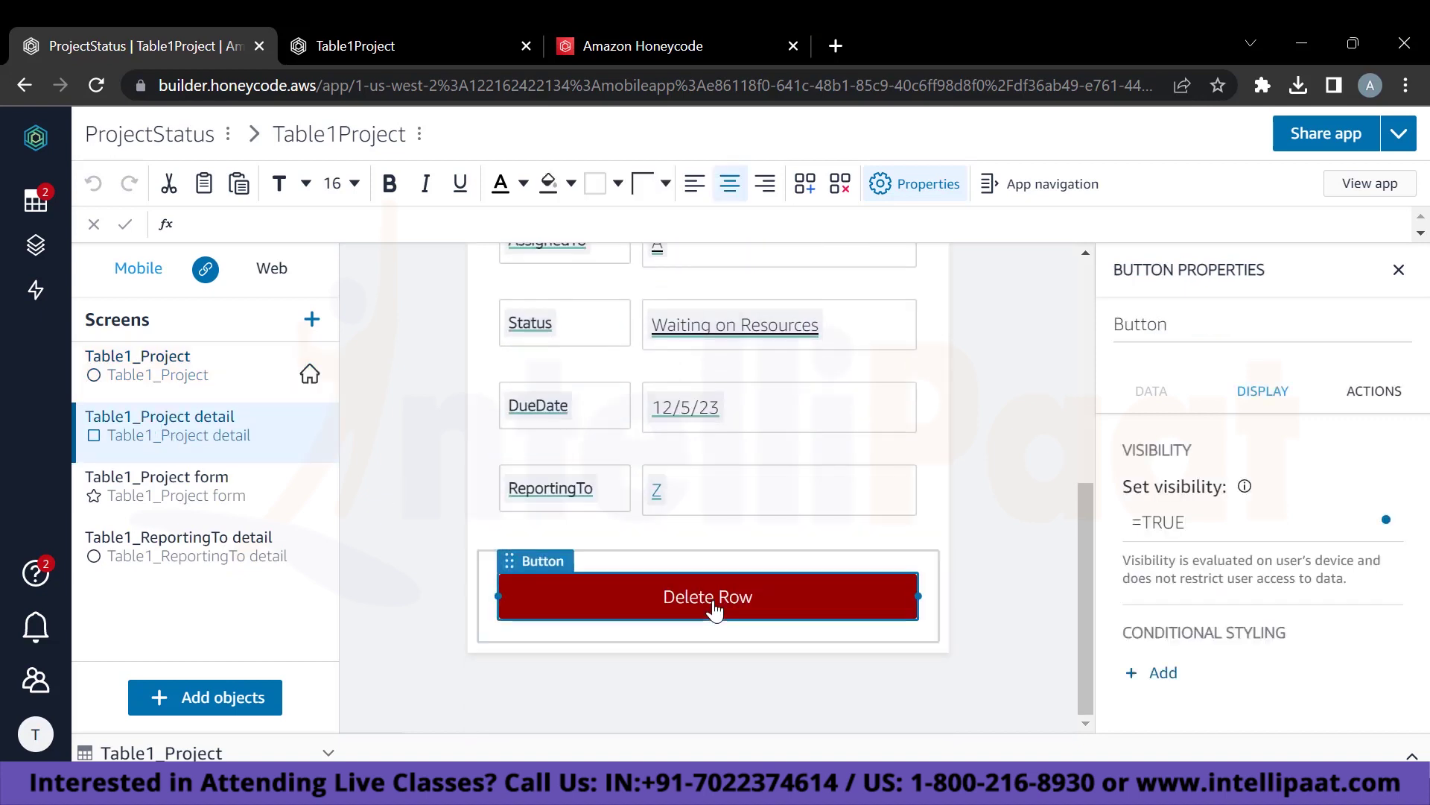
{"action": "left_click_drag", "start_coordinate": [918, 596], "coordinate": [677, 596]}
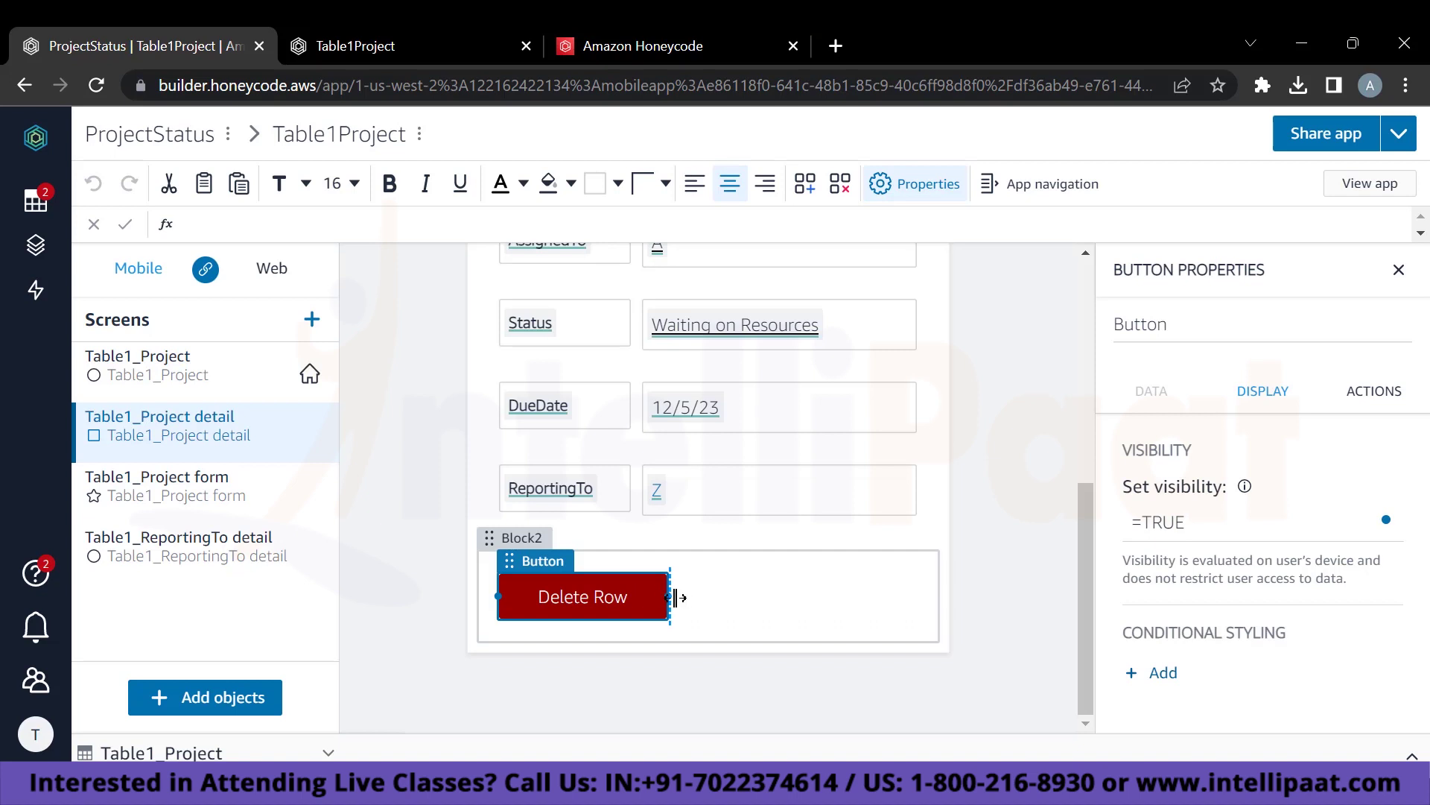
Add a new button beside Delete Row and label it 'Save Changes'.
{"action": "left_click", "coordinate": [186, 708]}
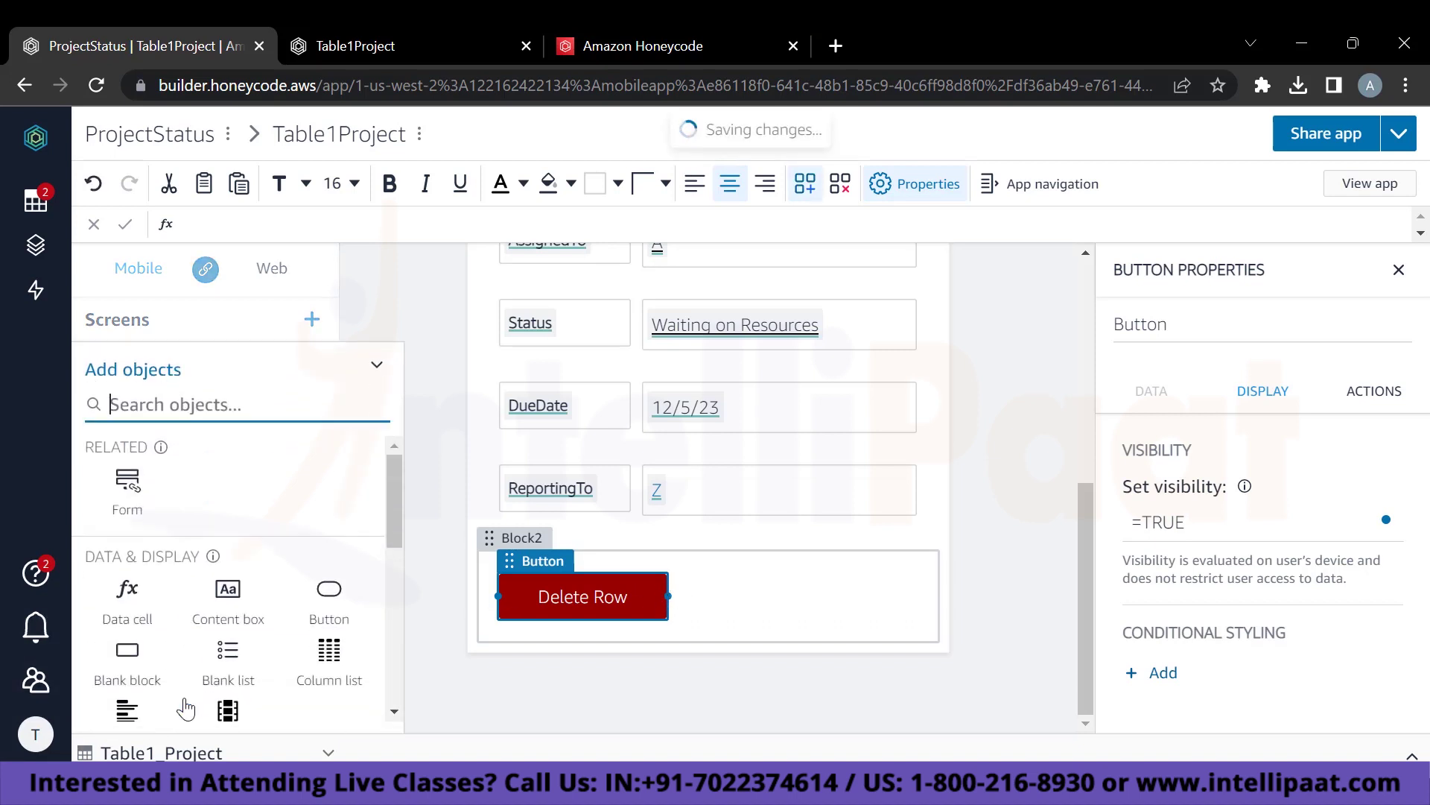
{"action": "left_click", "coordinate": [337, 596]}
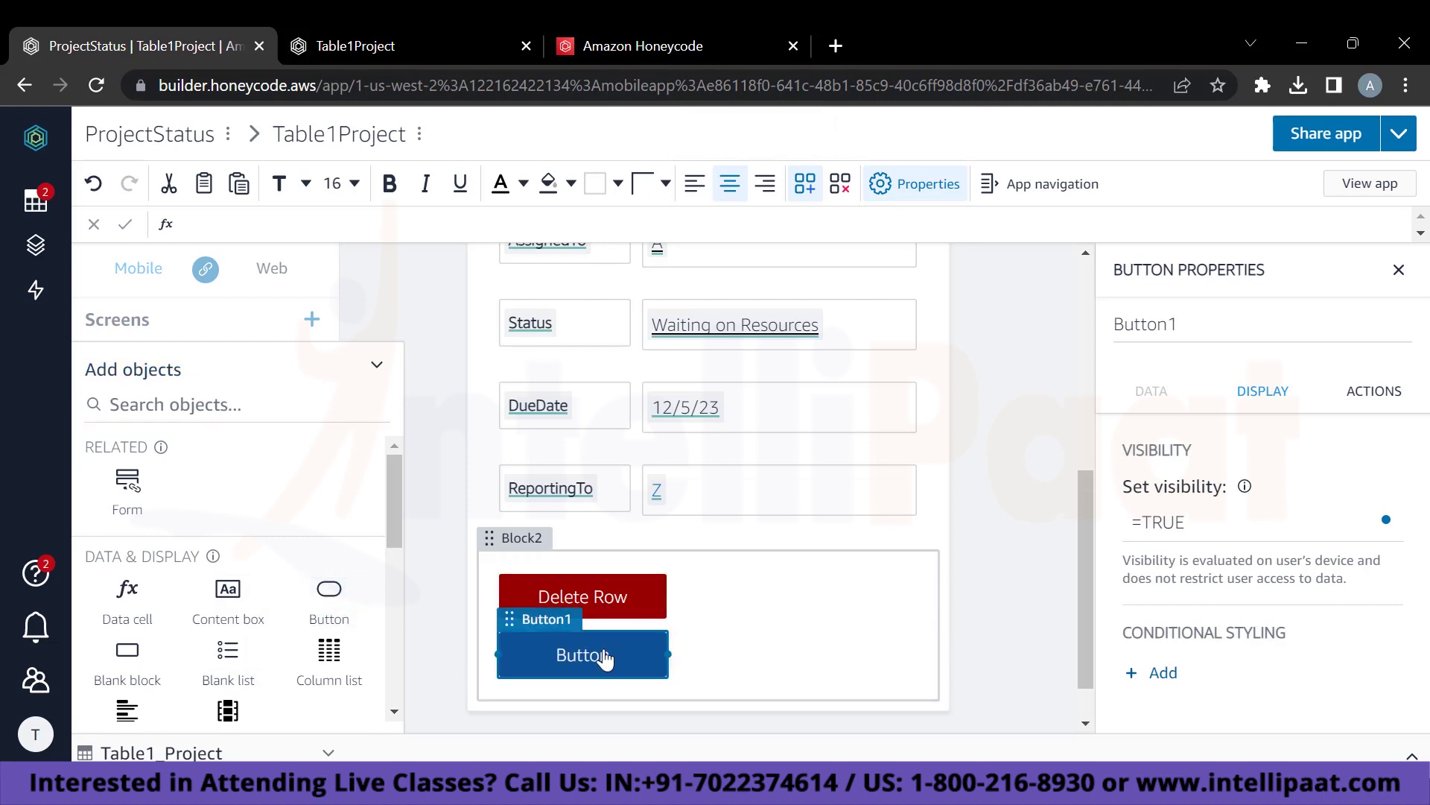
{"action": "left_click_drag", "start_coordinate": [604, 657], "coordinate": [837, 598]}
{"action": "double_click", "coordinate": [838, 598]}
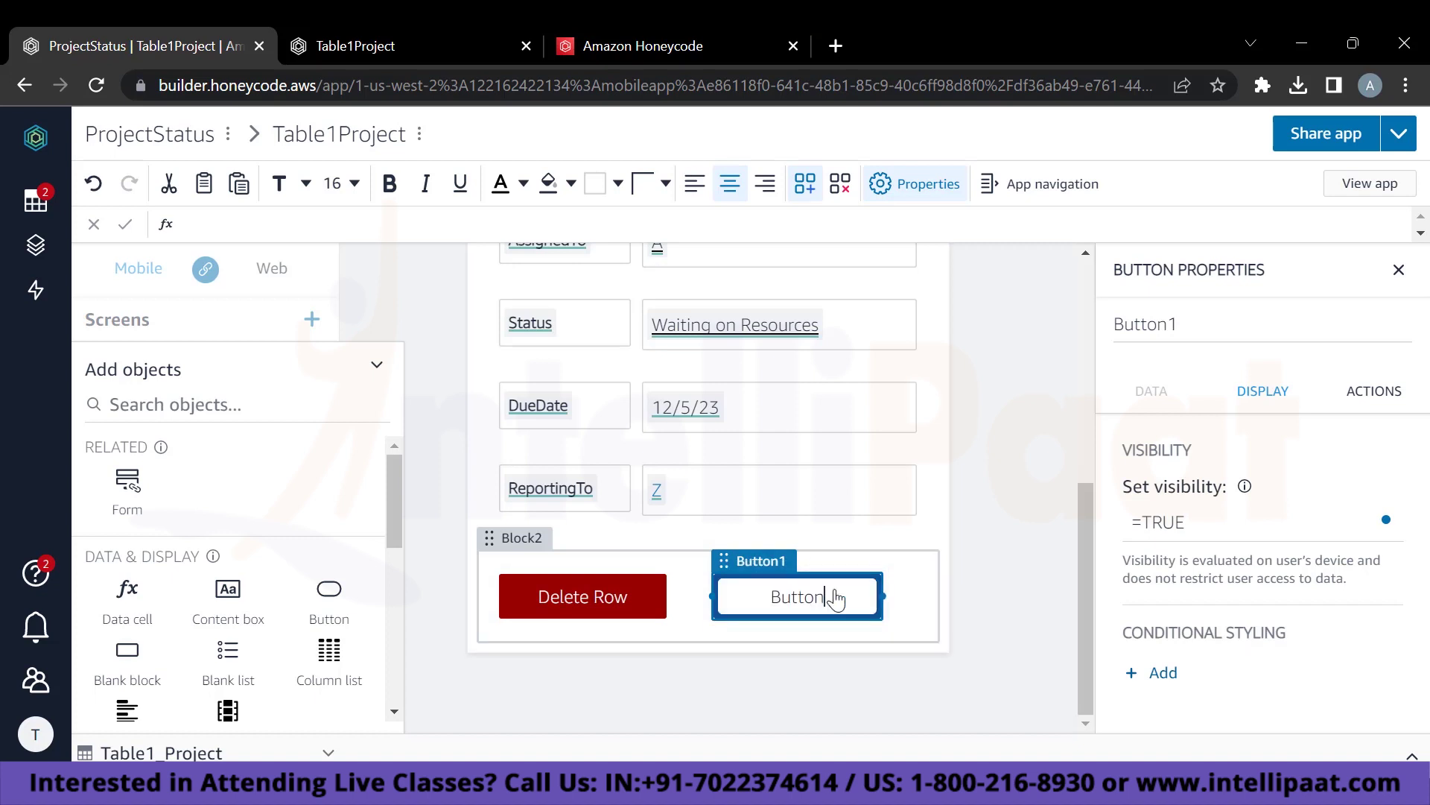
{"action": "double_click", "coordinate": [838, 598]}
{"action": "type", "text": "Sav"}
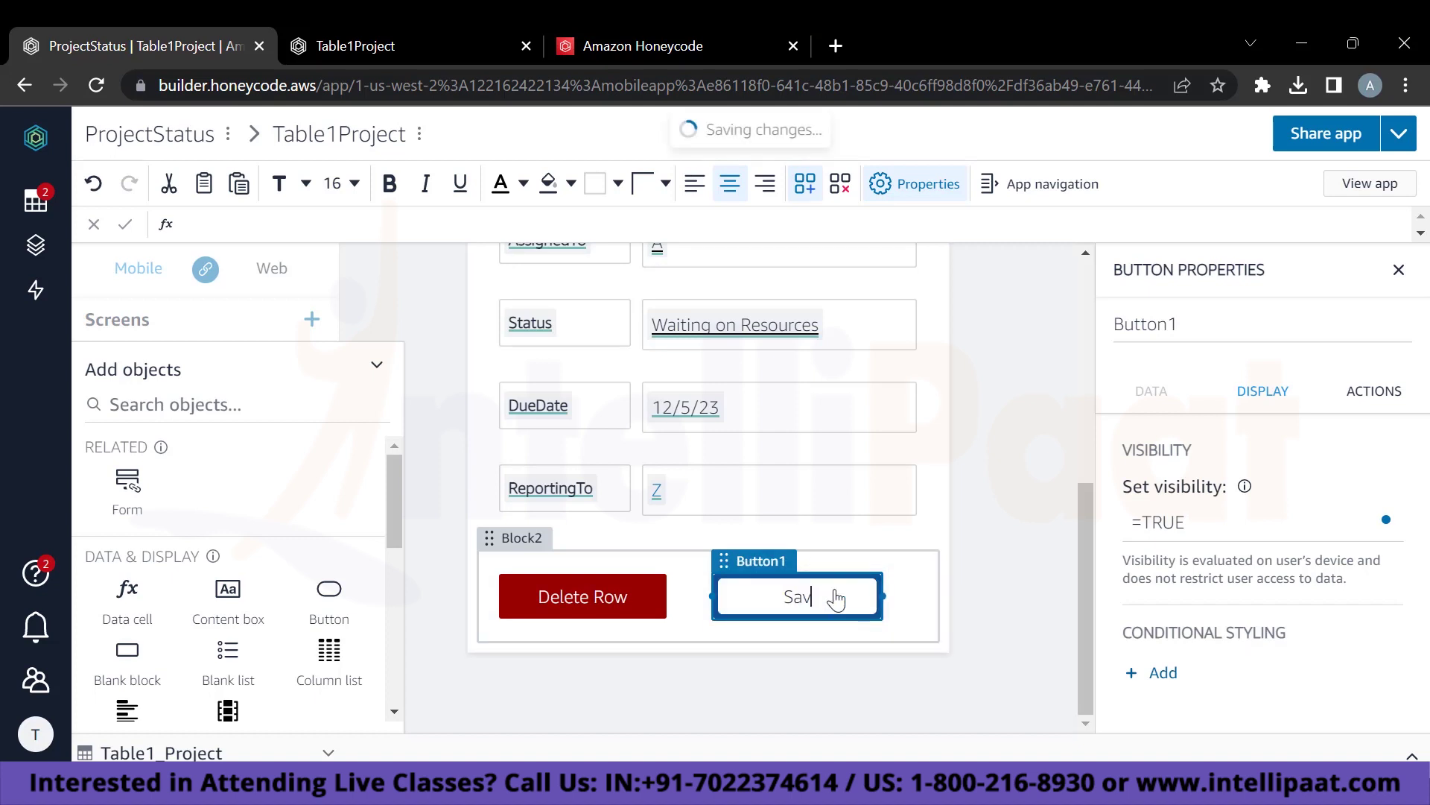
{"action": "type", "text": "e Changes"}
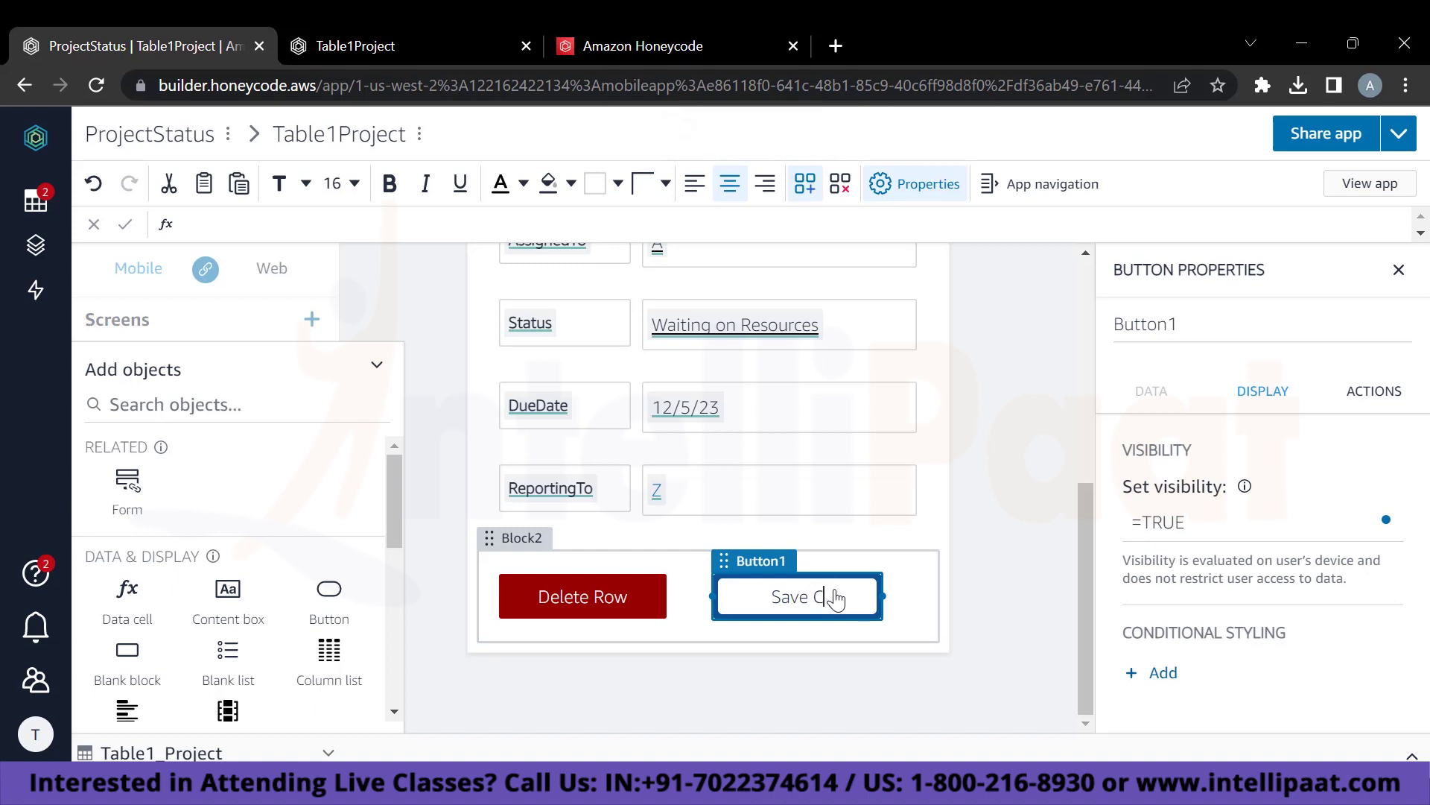
{"action": "left_click", "coordinate": [935, 596]}
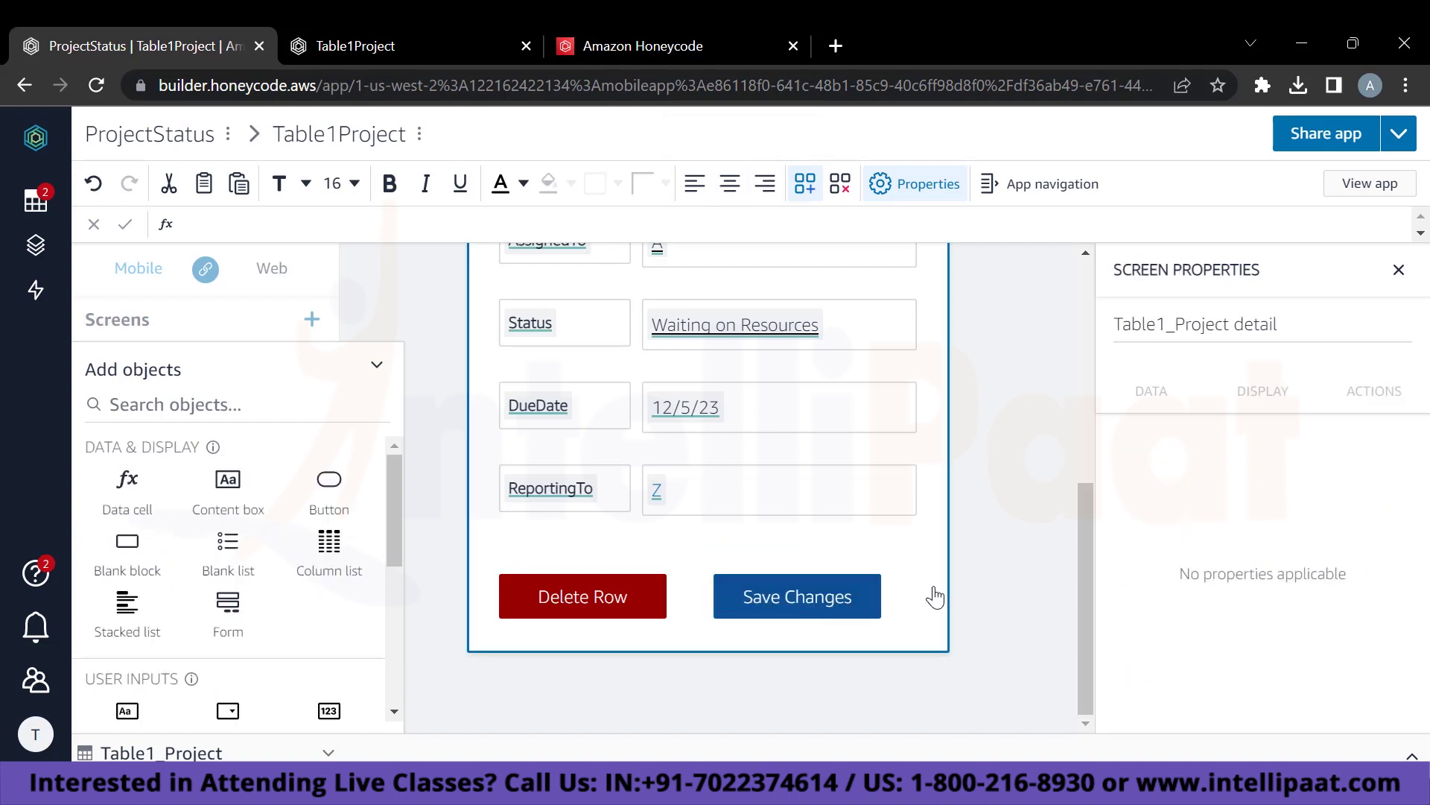
Preview the new button, then give Save Changes a Navigate to Table1_Project on-click action.
{"action": "left_click", "coordinate": [437, 41]}
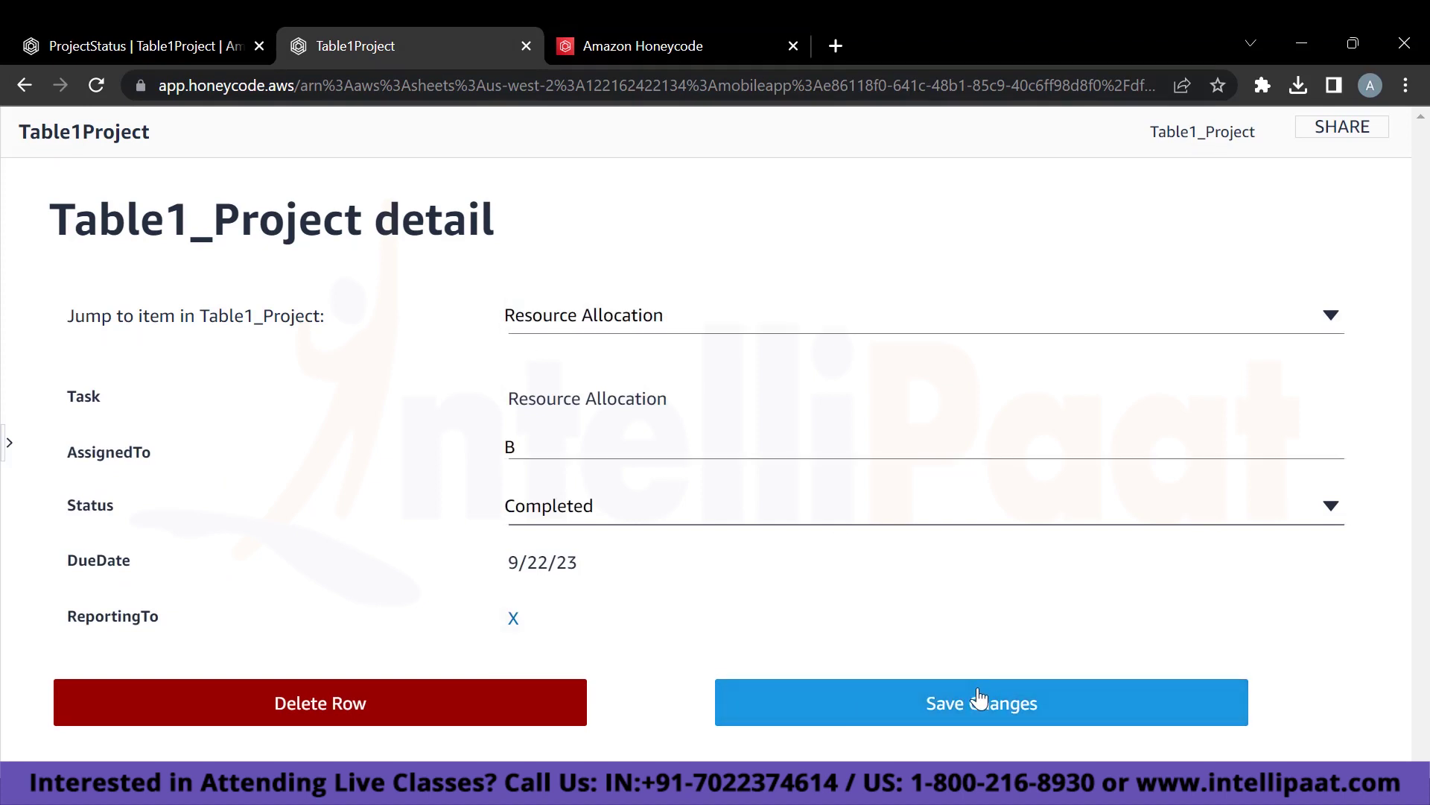
{"action": "left_click", "coordinate": [204, 27]}
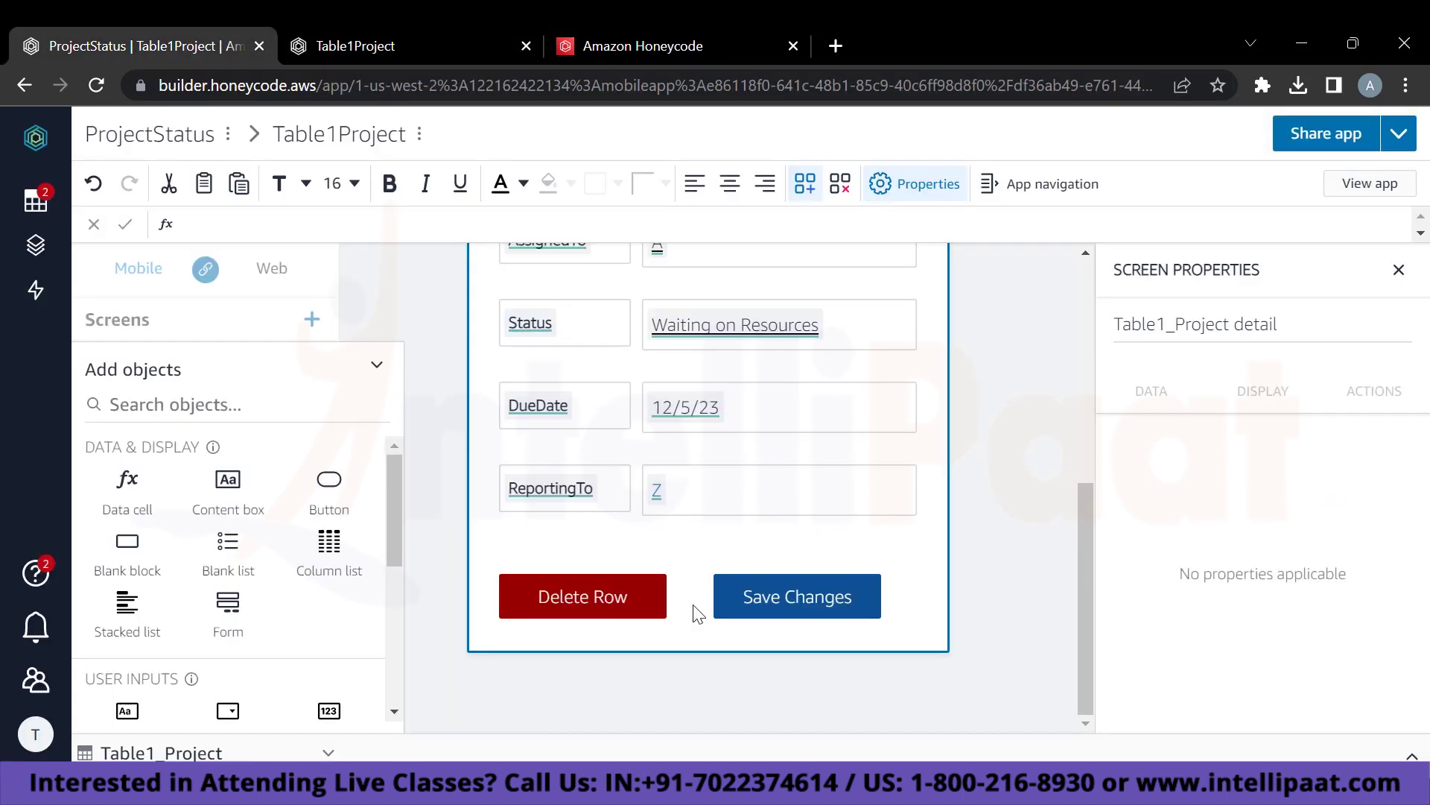
{"action": "left_click", "coordinate": [802, 616]}
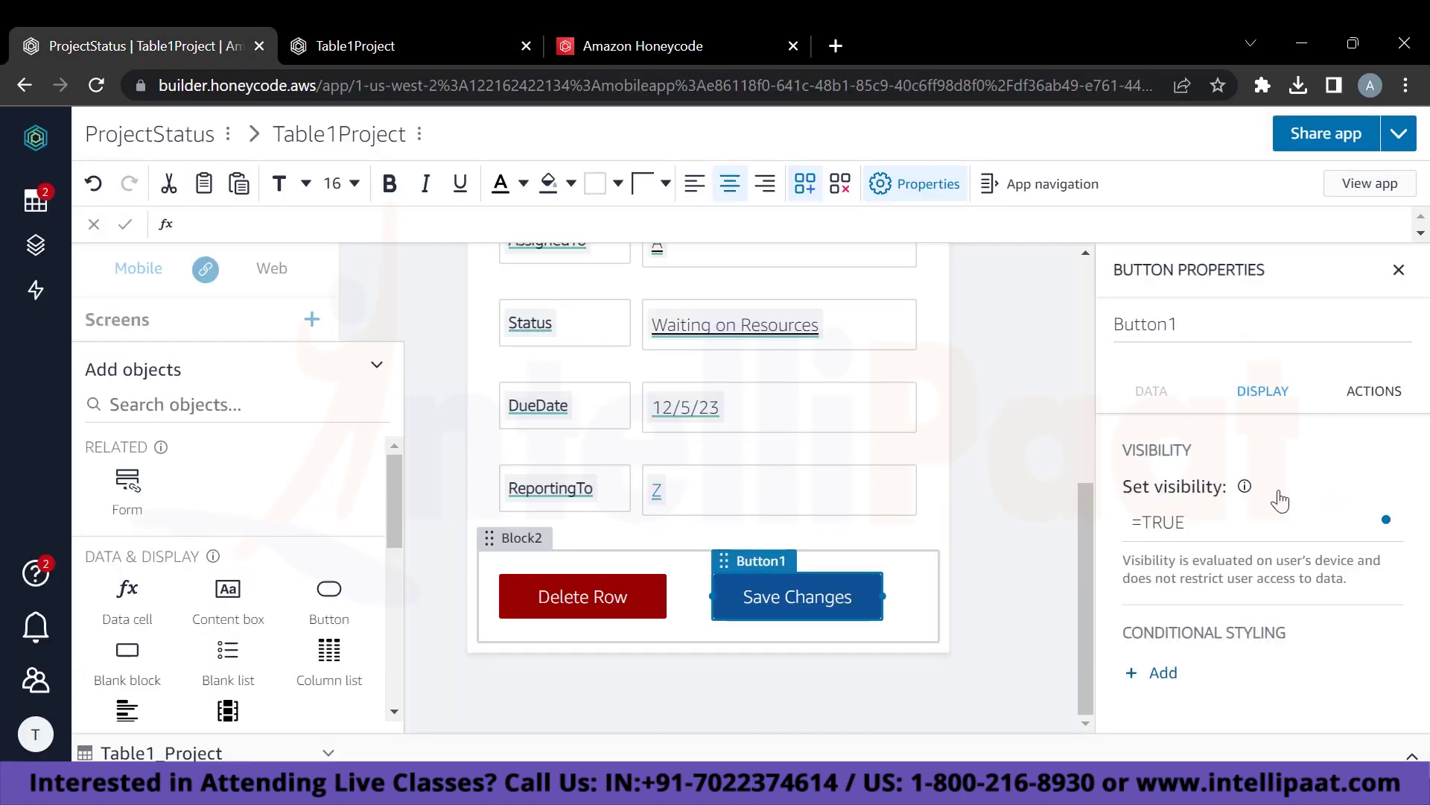
{"action": "left_click", "coordinate": [1408, 392]}
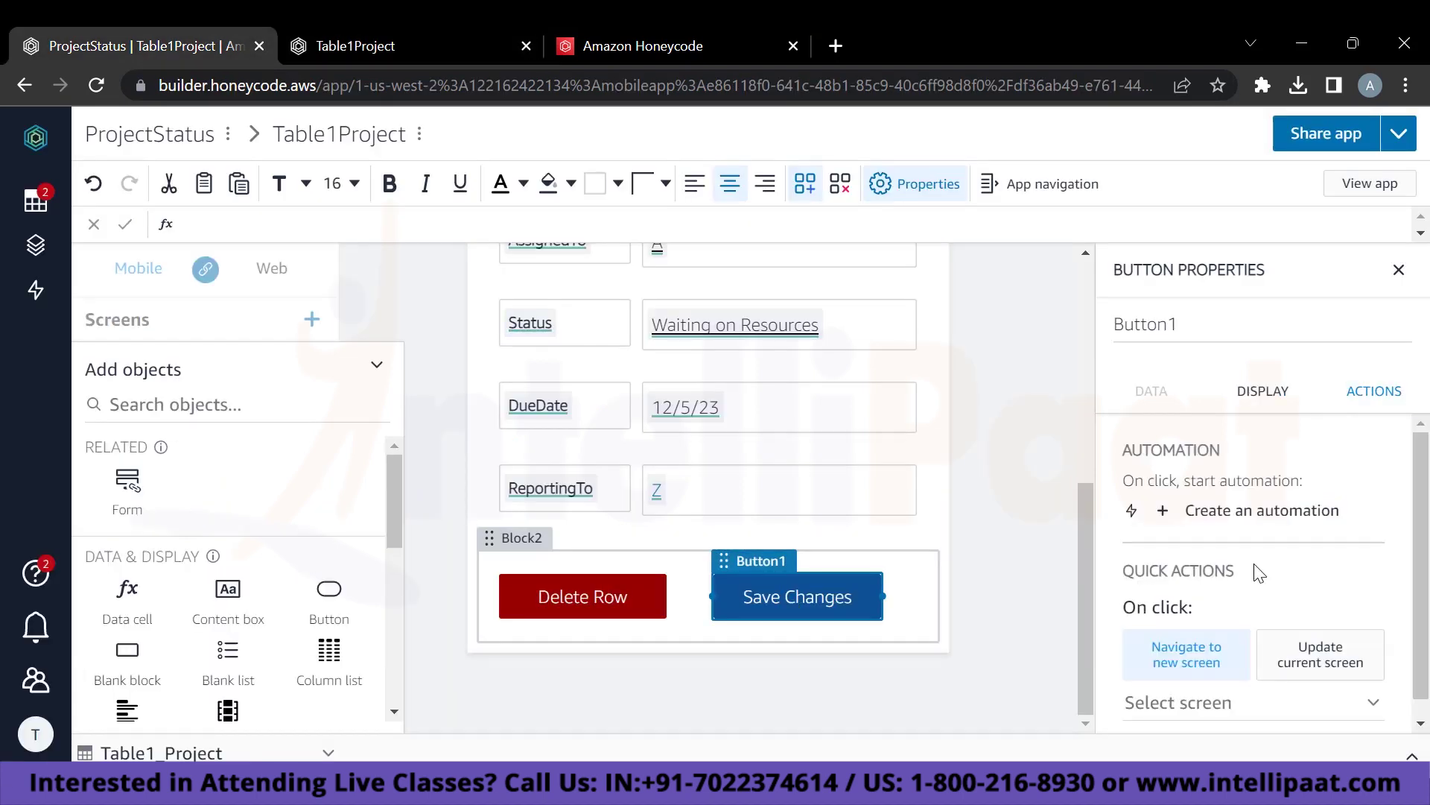
{"action": "scroll", "coordinate": [1259, 573], "scroll_direction": "down", "scroll_amount": 1}
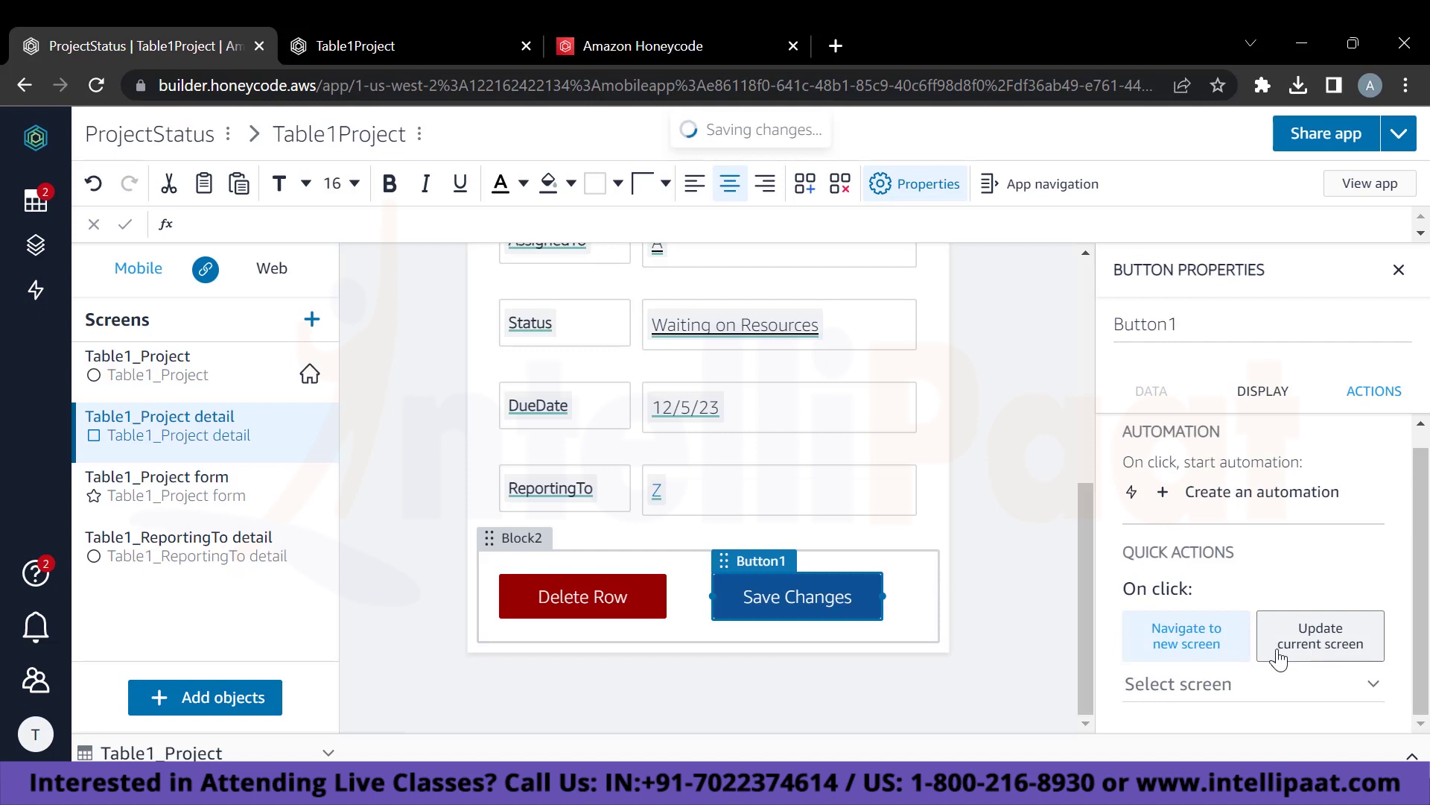
{"action": "left_click", "coordinate": [1207, 691]}
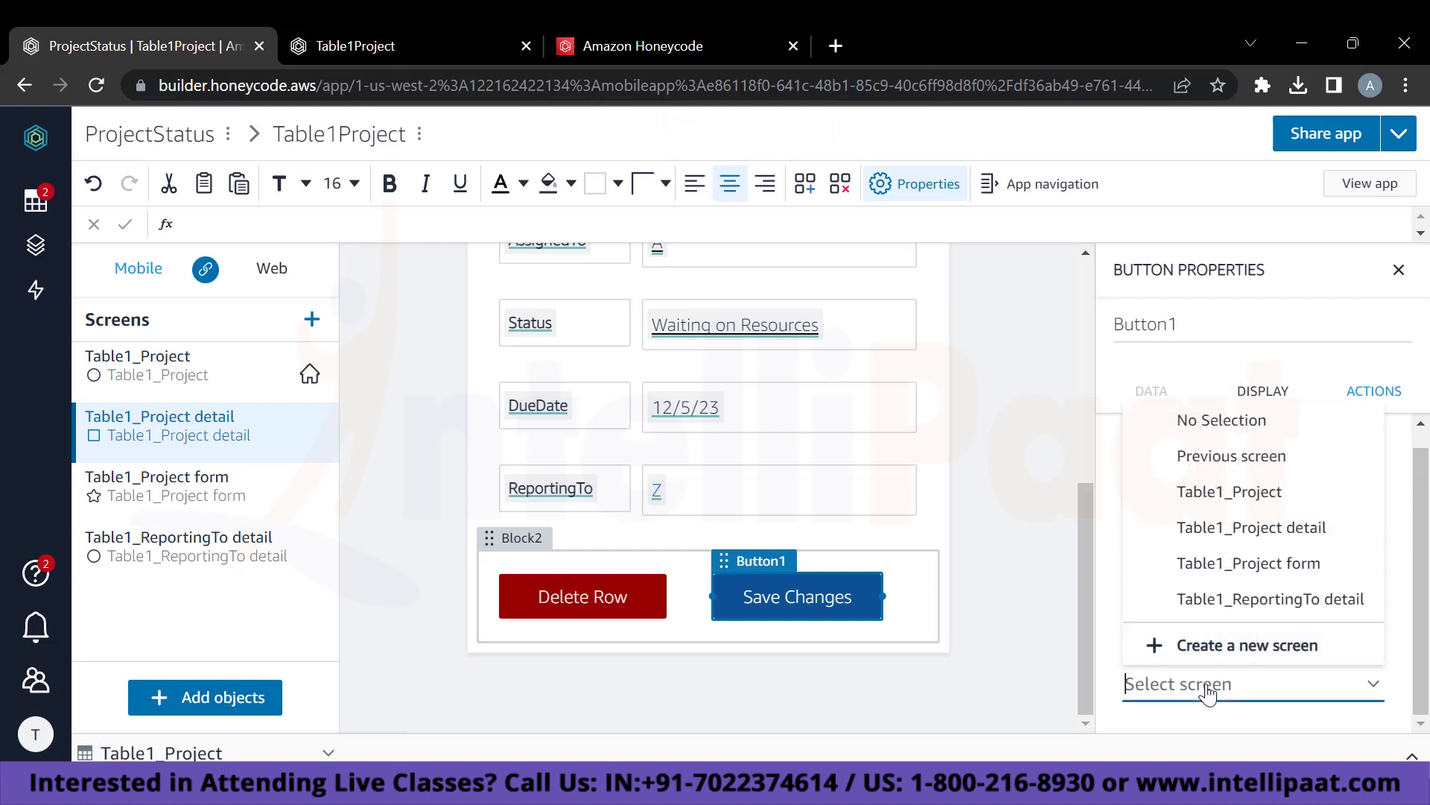
{"action": "left_click", "coordinate": [1220, 497]}
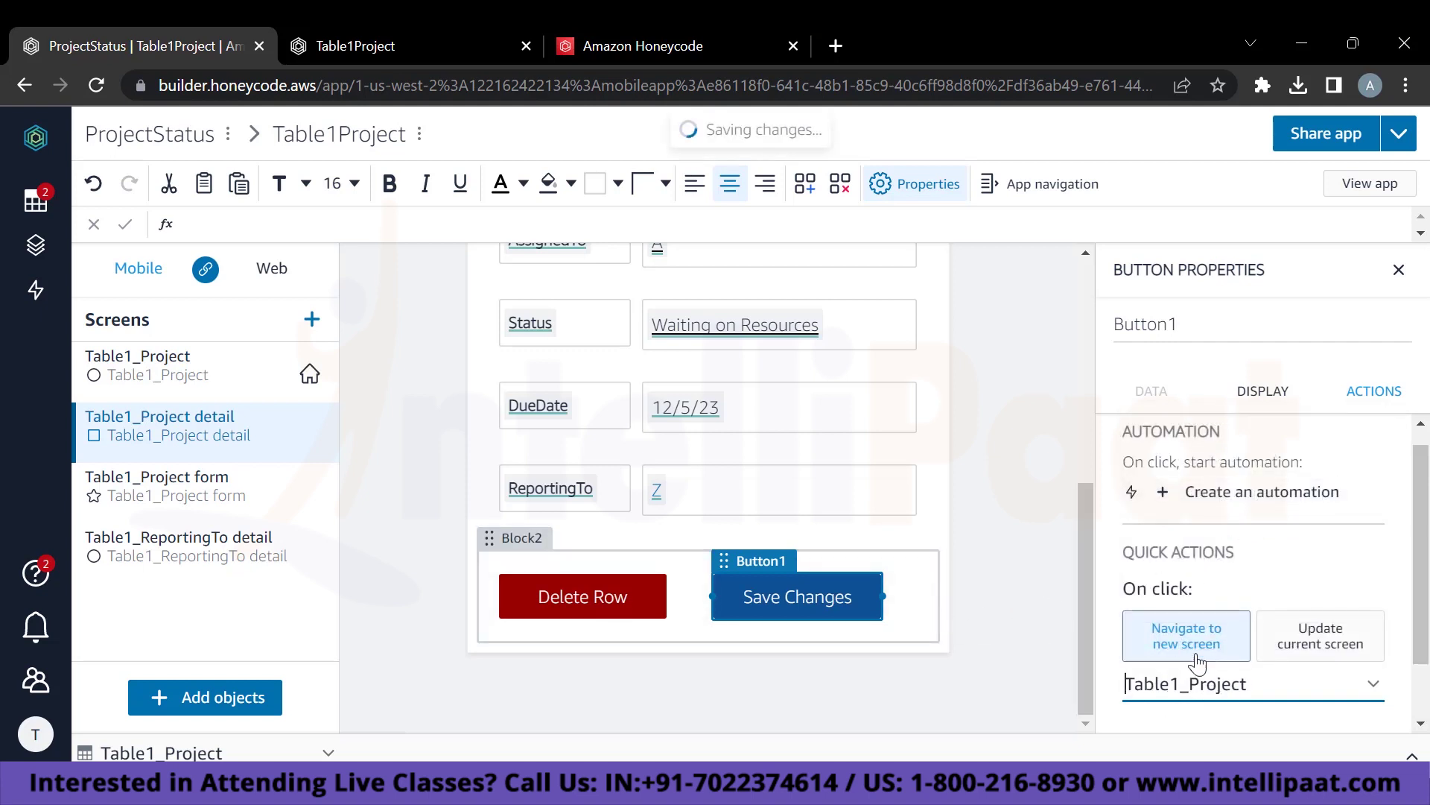
In the running app, set Capital Management's status to Pending and save with Save Changes.
{"action": "left_click", "coordinate": [420, 31]}
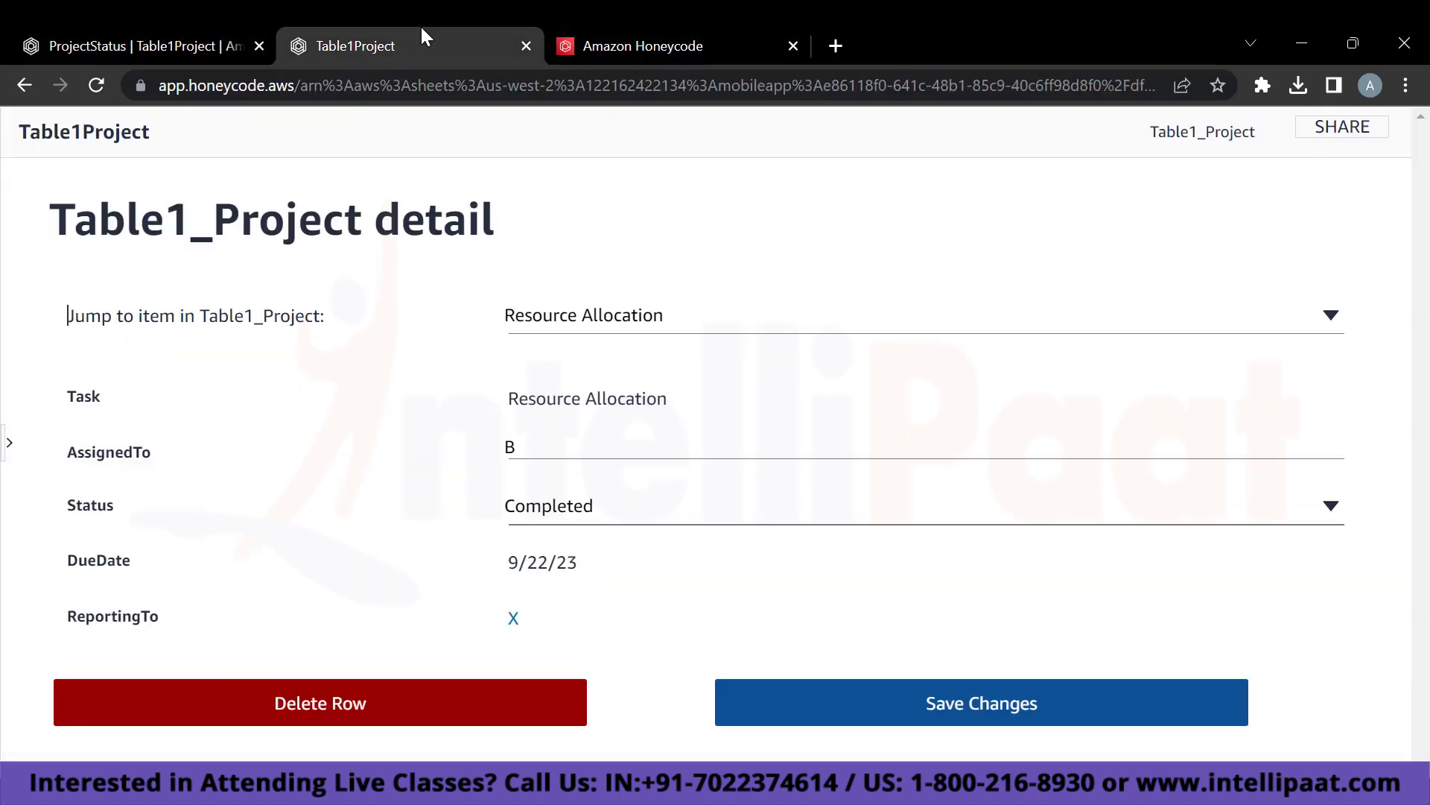
{"action": "left_click", "coordinate": [835, 704]}
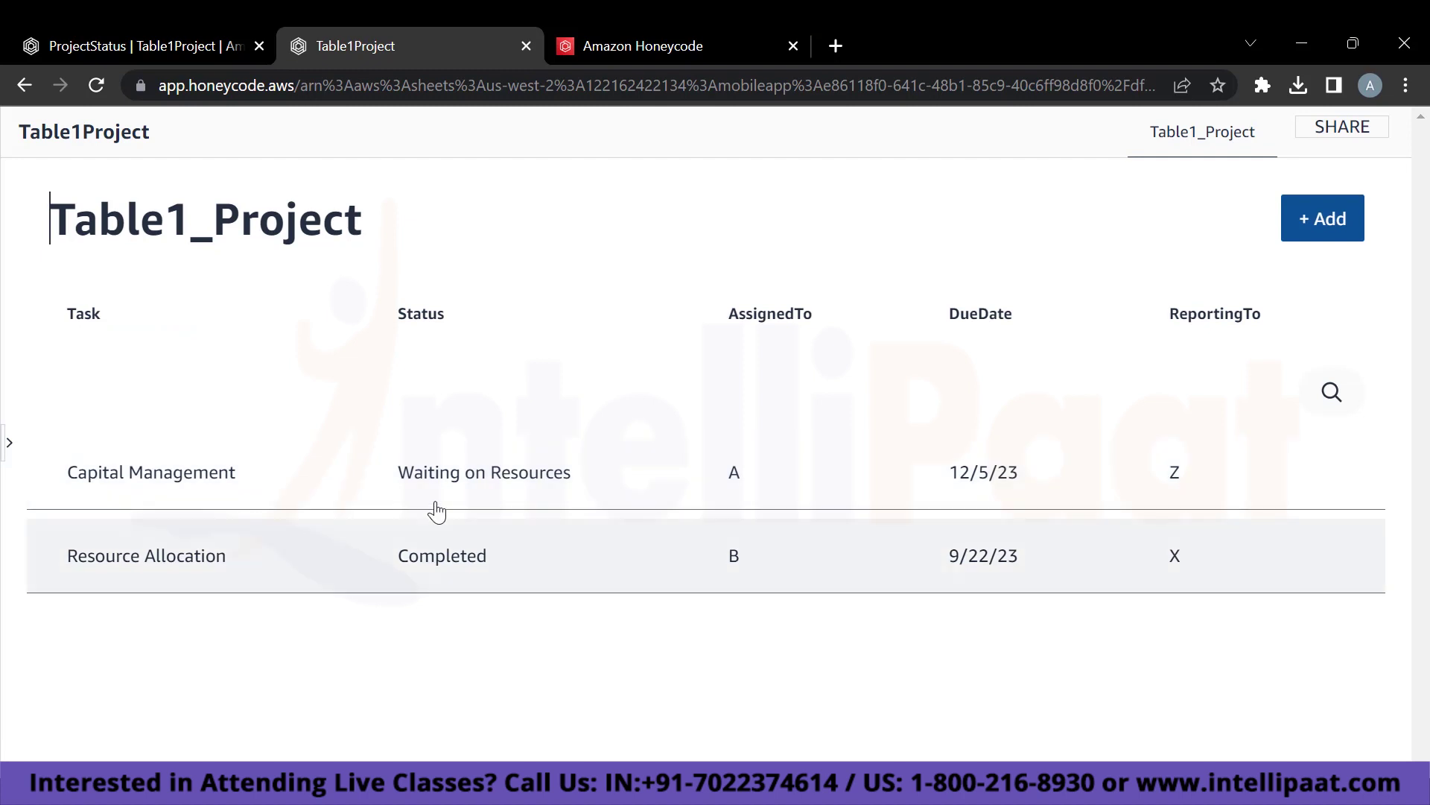
{"action": "left_click", "coordinate": [480, 488]}
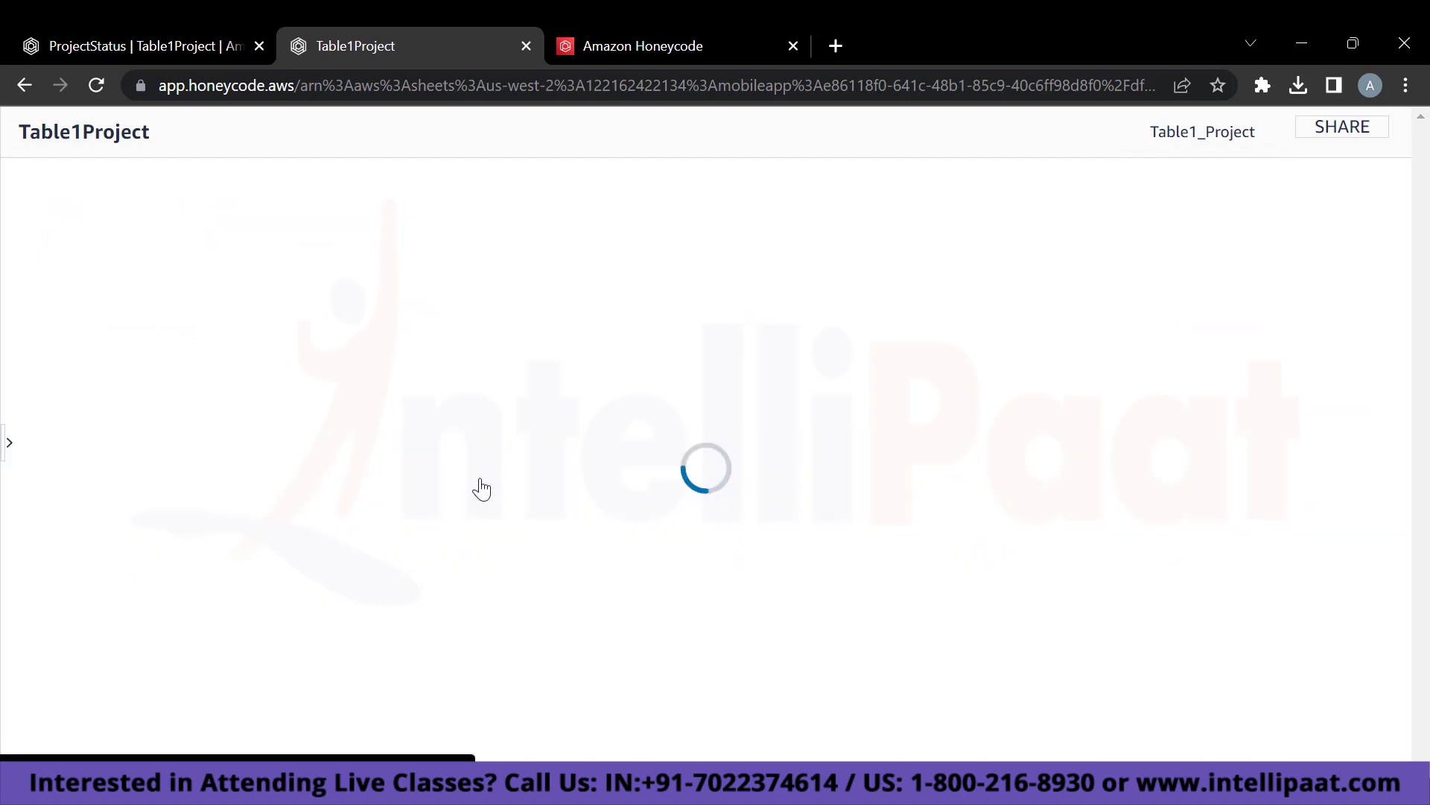
{"action": "left_click", "coordinate": [689, 514]}
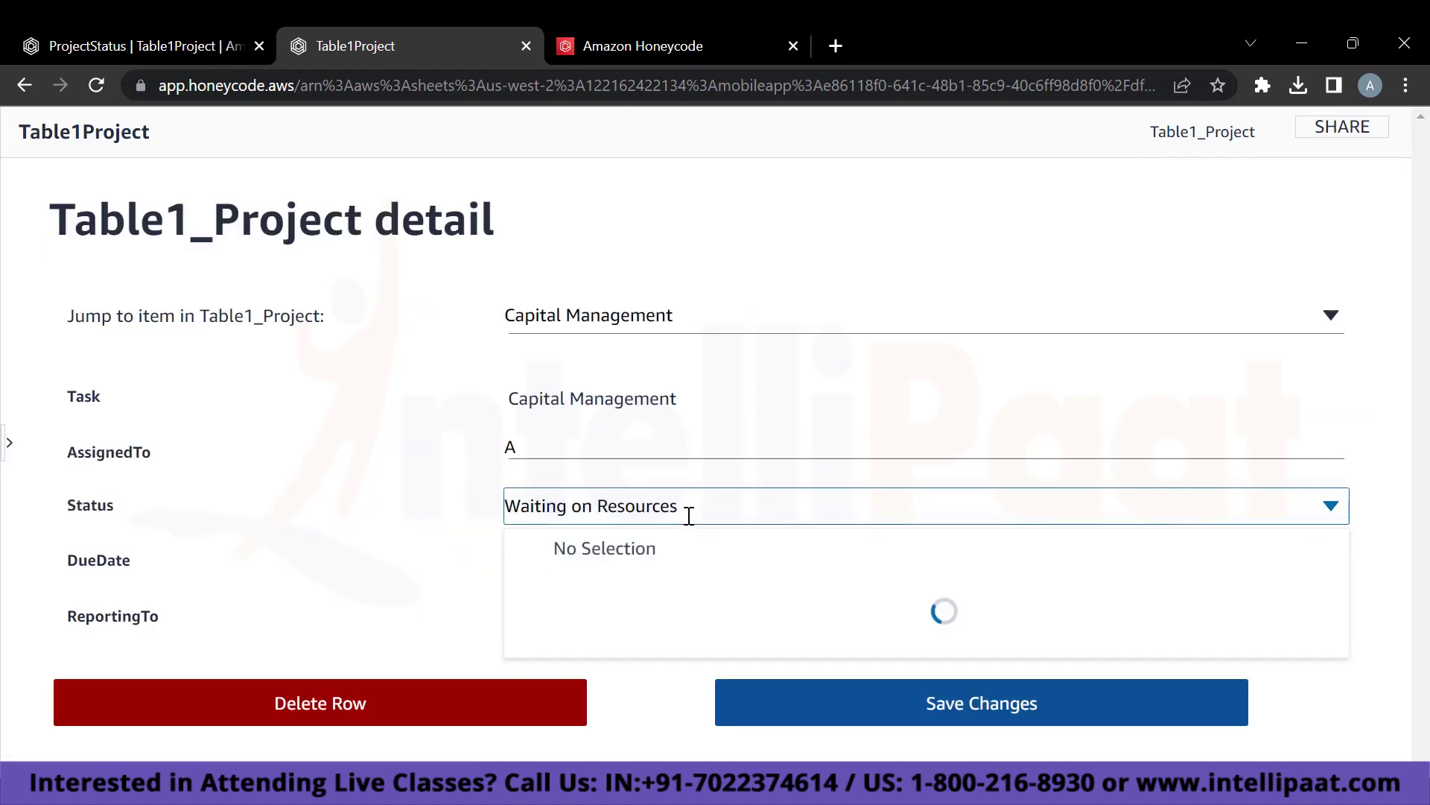
{"action": "left_click", "coordinate": [602, 588]}
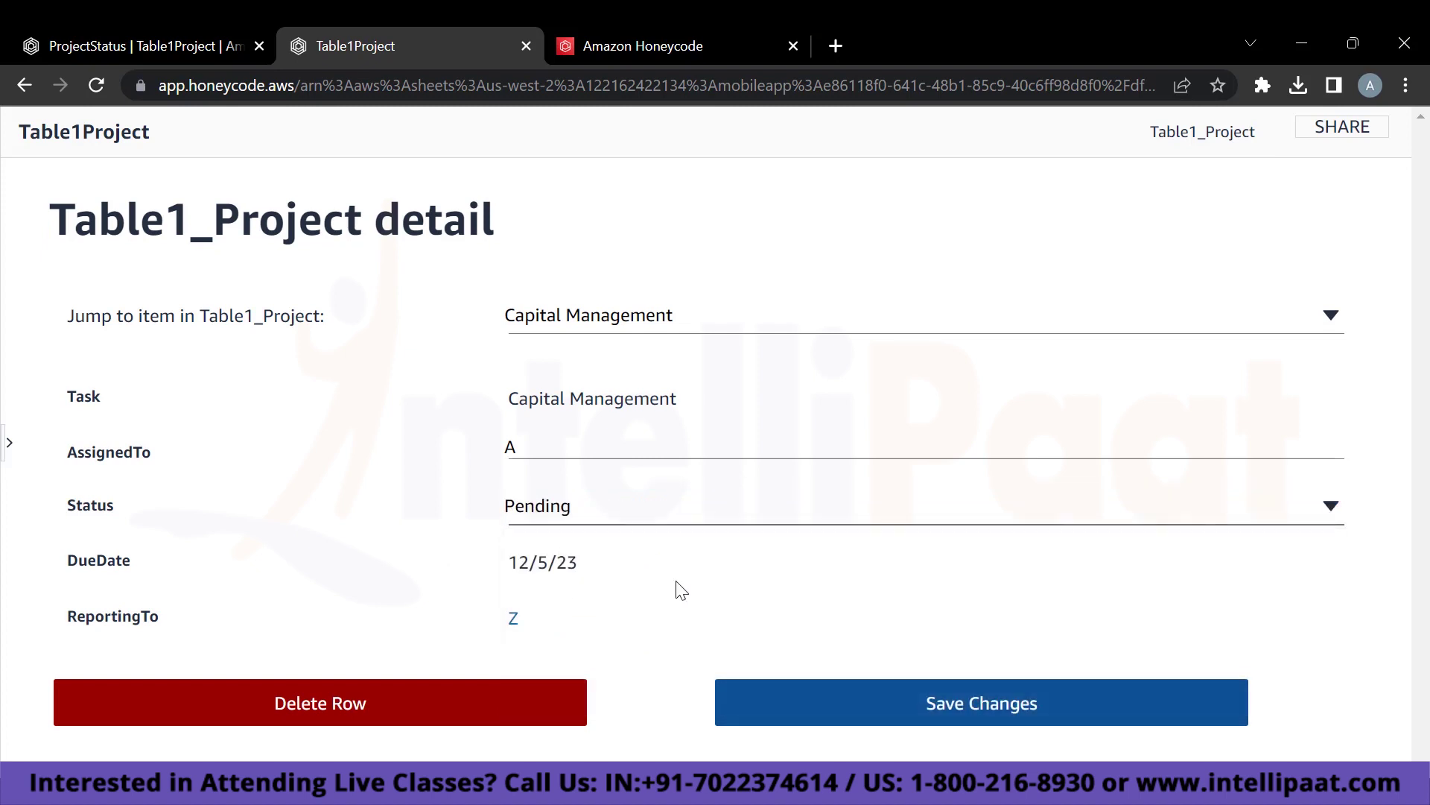
{"action": "left_click", "coordinate": [825, 695]}
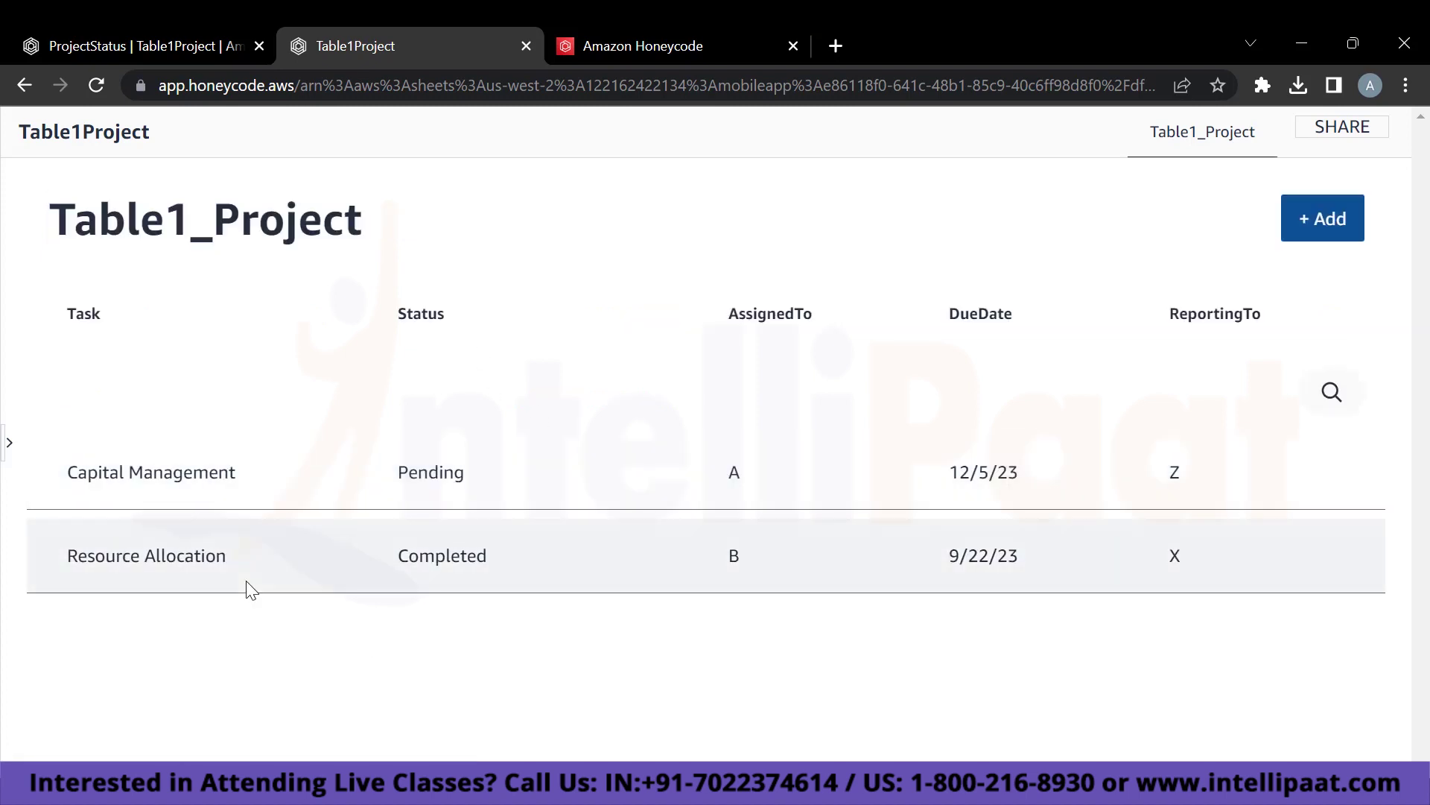
Check the running app's project list, then return to the builder.
{"action": "left_click", "coordinate": [35, 29]}
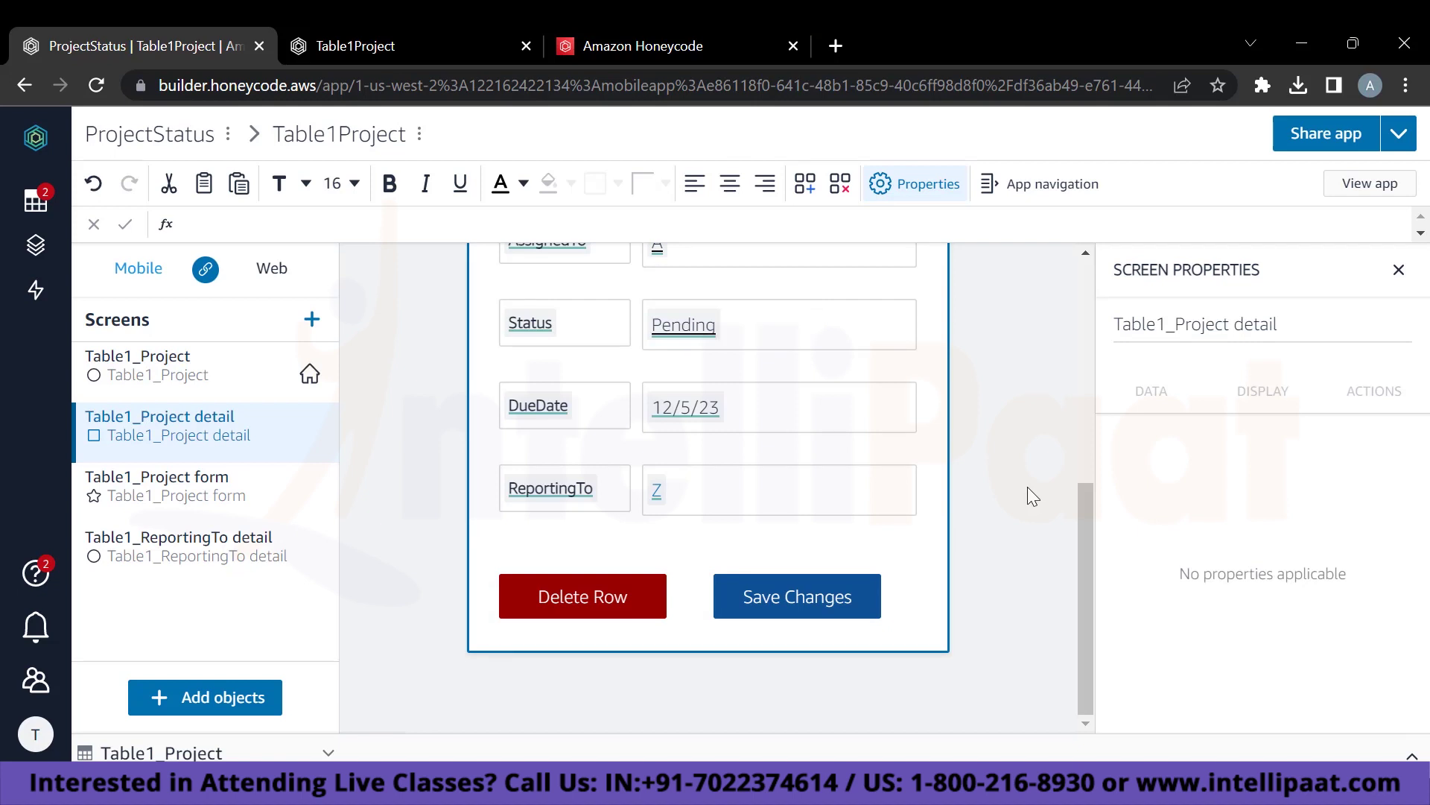
{"action": "left_click", "coordinate": [436, 39]}
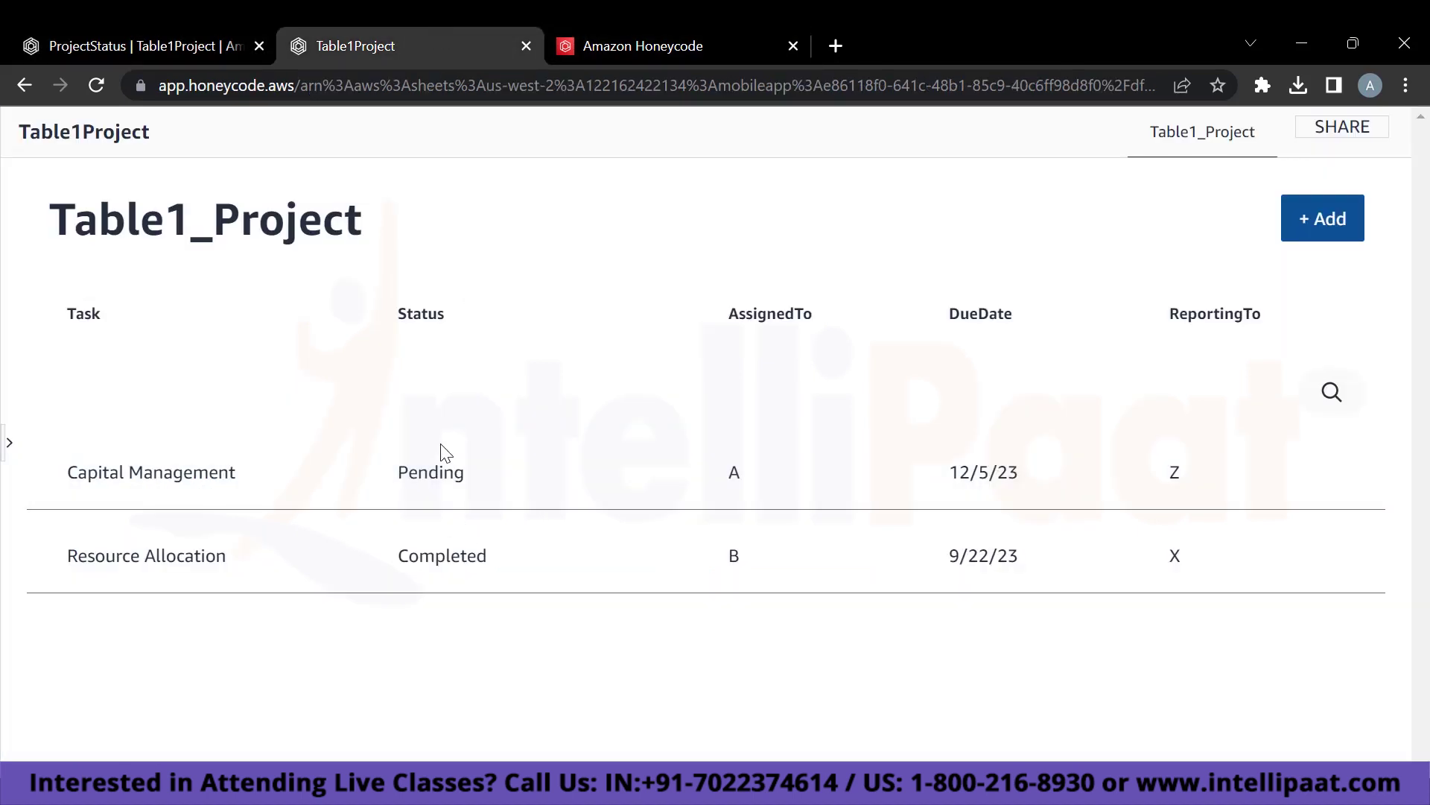
{"action": "left_click", "coordinate": [128, 33]}
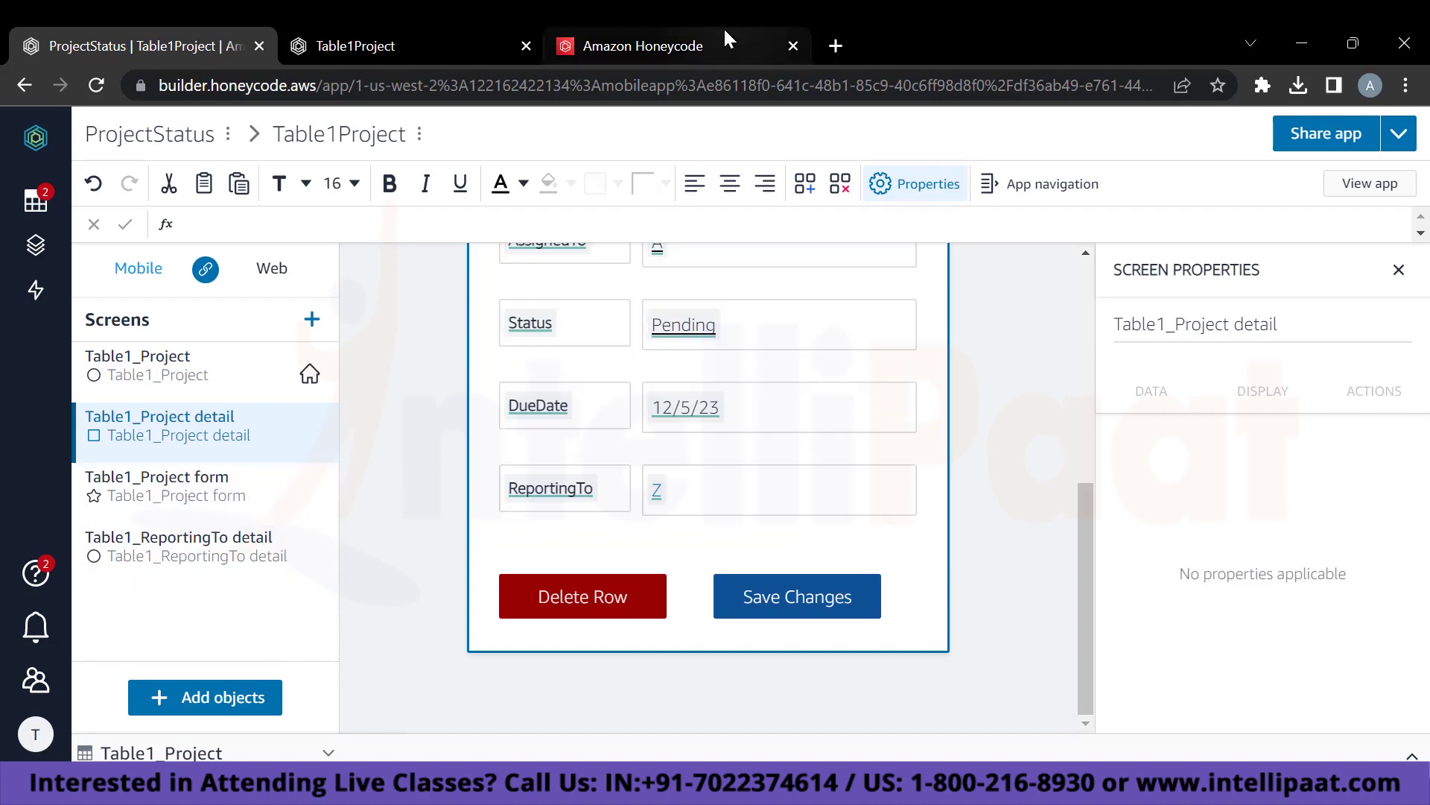
Browse the Honeycode console's AWS region list and close it with Oregon still selected.
{"action": "left_click", "coordinate": [724, 30]}
{"action": "scroll", "coordinate": [578, 499], "scroll_direction": "up", "scroll_amount": 4}
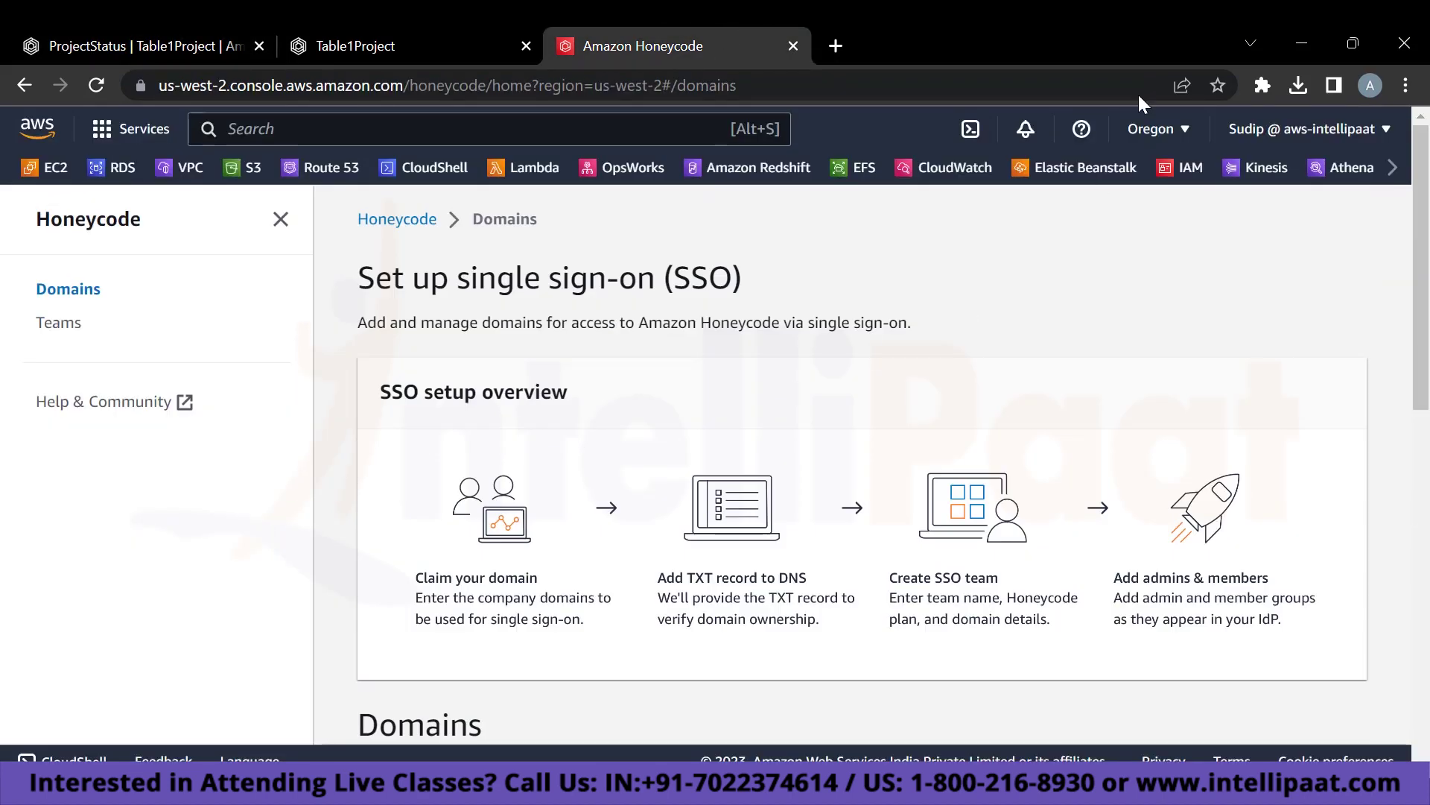
{"action": "left_click", "coordinate": [1160, 141]}
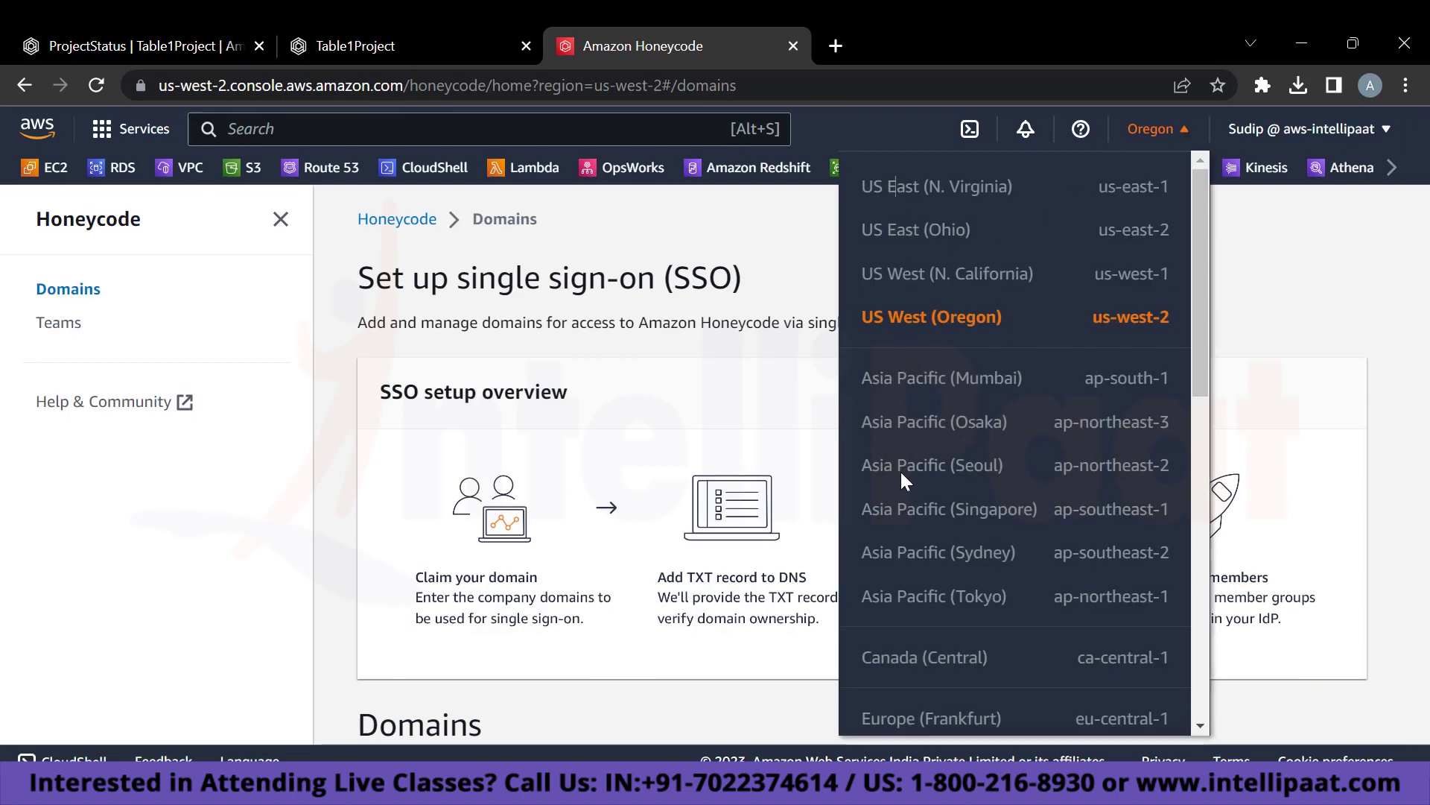
{"action": "scroll", "coordinate": [900, 470], "scroll_direction": "down", "scroll_amount": 2}
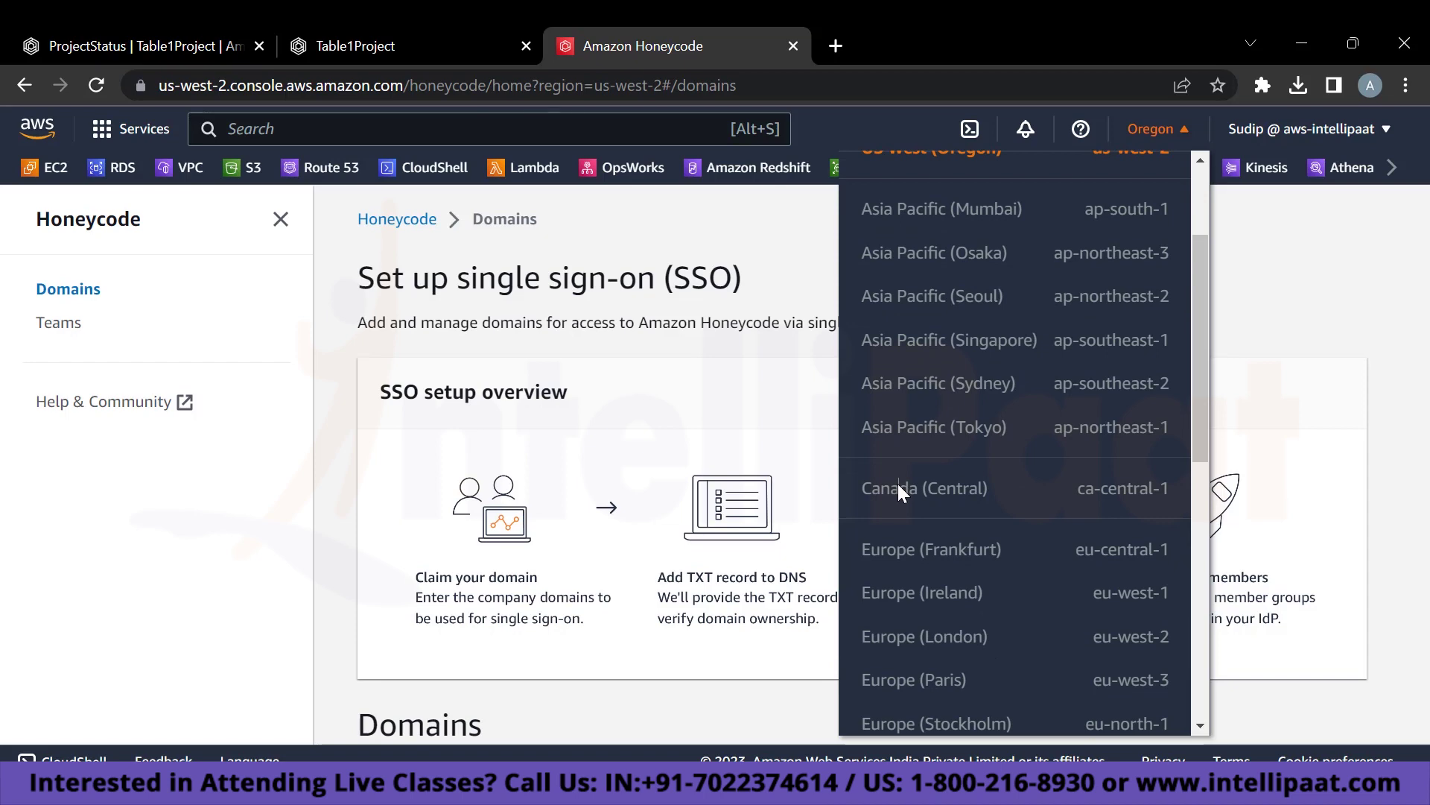
{"action": "scroll", "coordinate": [897, 484], "scroll_direction": "down", "scroll_amount": 5}
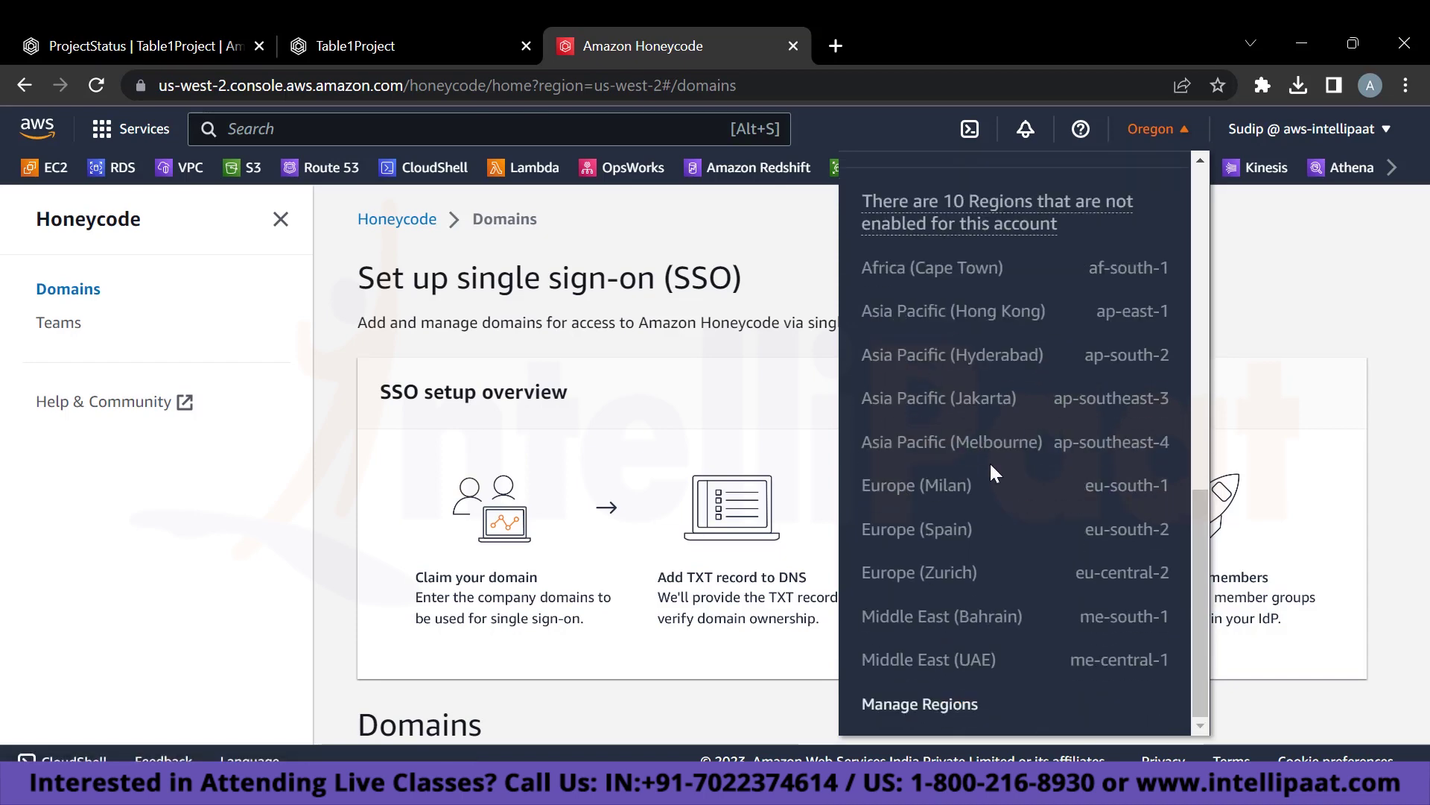
{"action": "scroll", "coordinate": [991, 470], "scroll_direction": "up", "scroll_amount": 8}
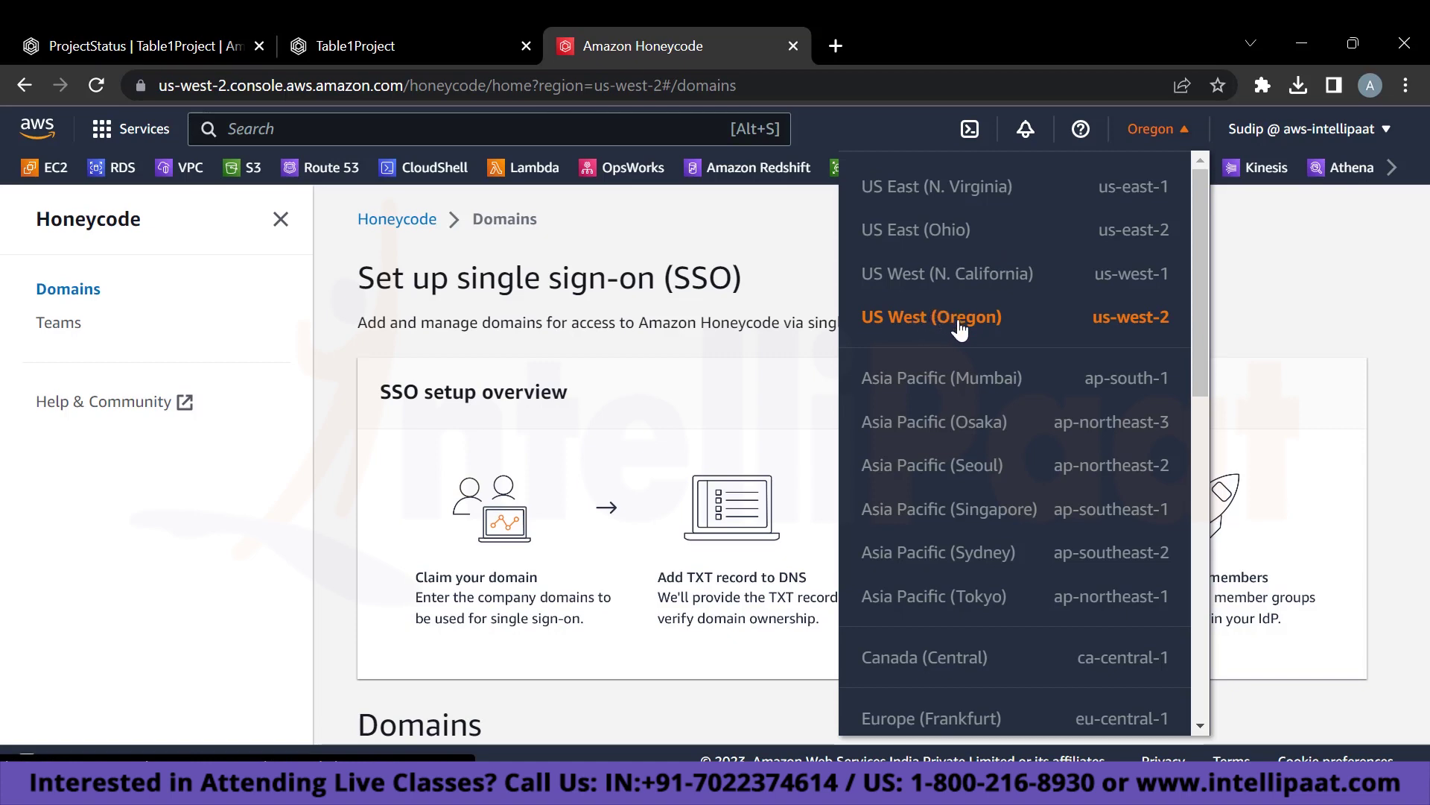
{"action": "left_click", "coordinate": [1280, 307]}
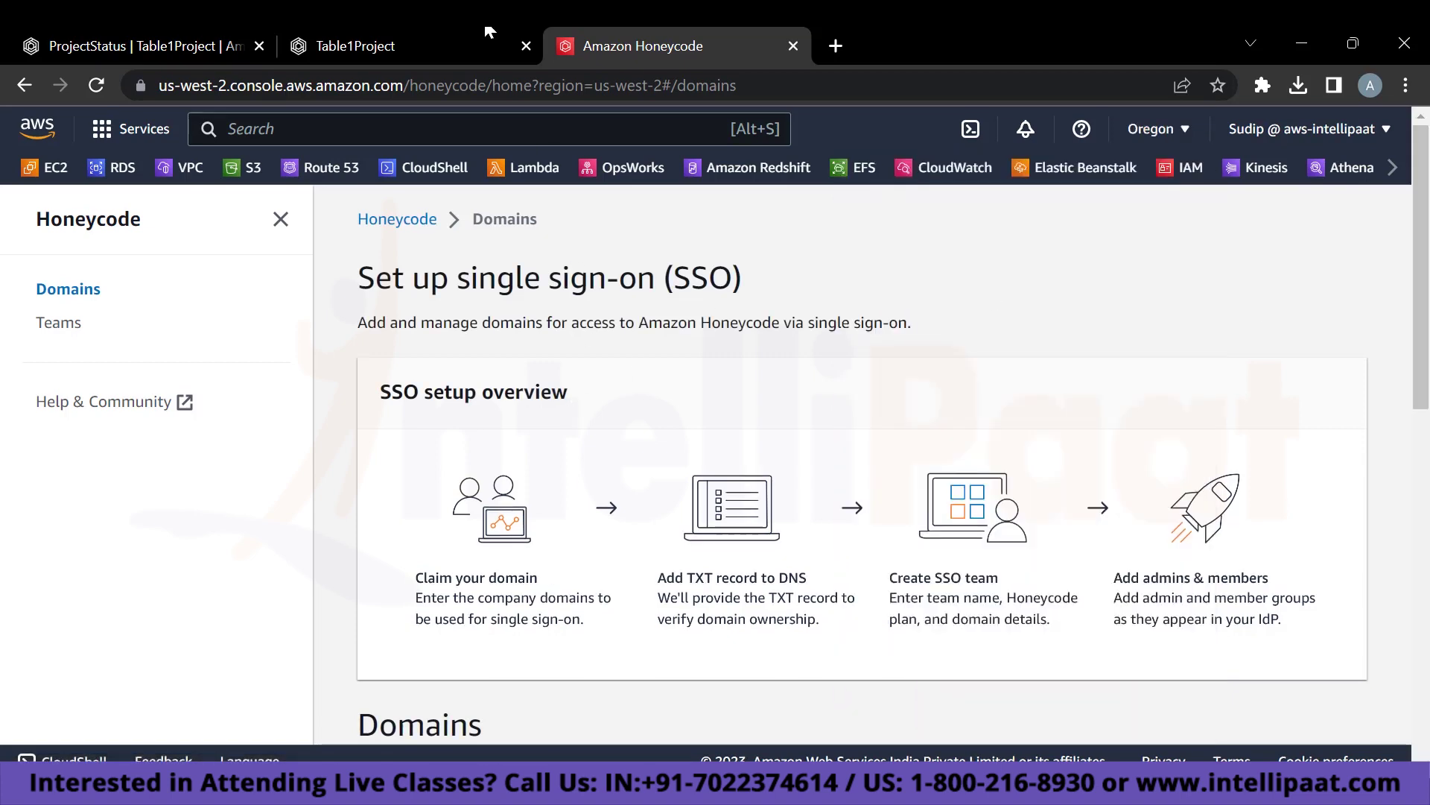
Bring the running Table1Project app's project list back into view.
{"action": "left_click", "coordinate": [391, 46]}
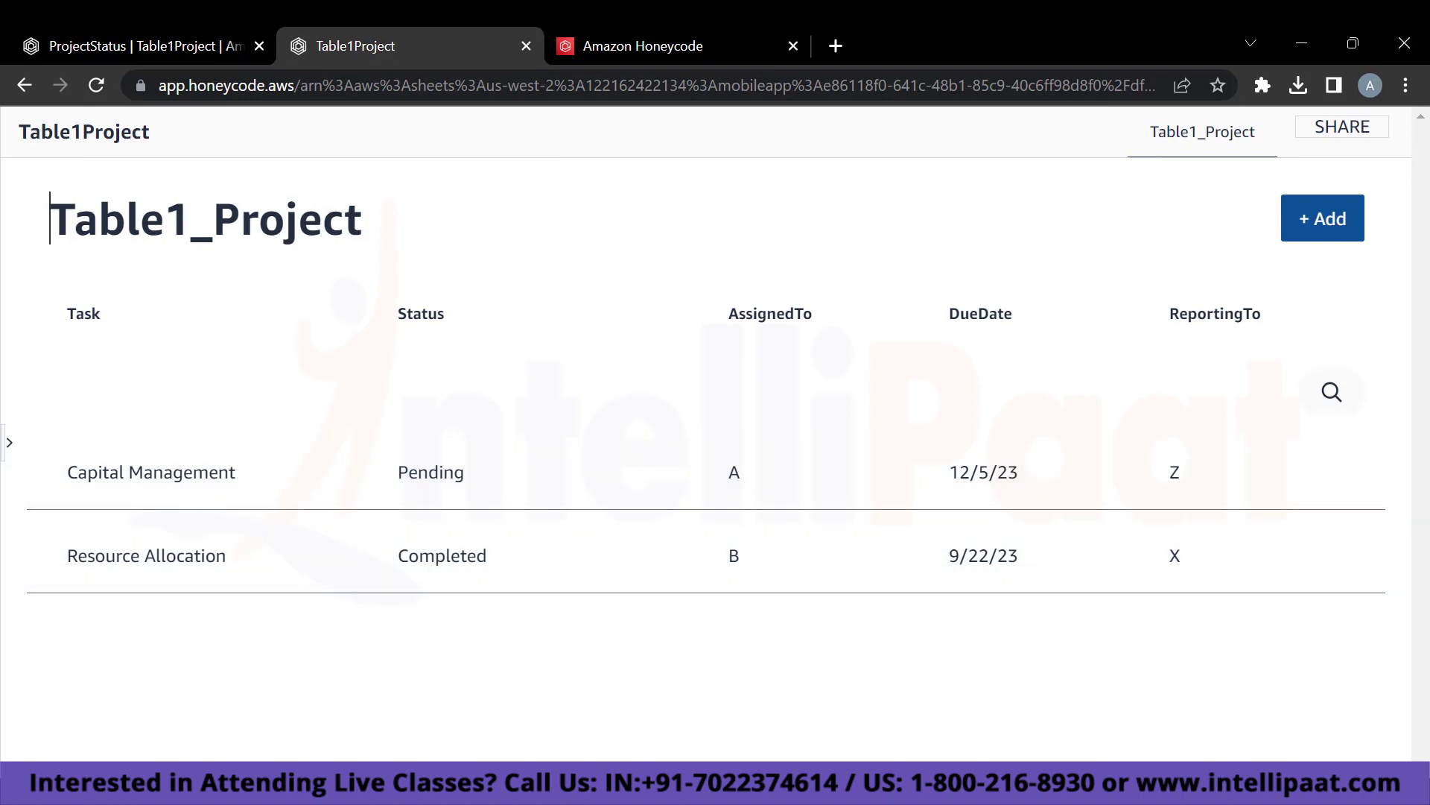
{"action": "left_click", "coordinate": [648, 45]}
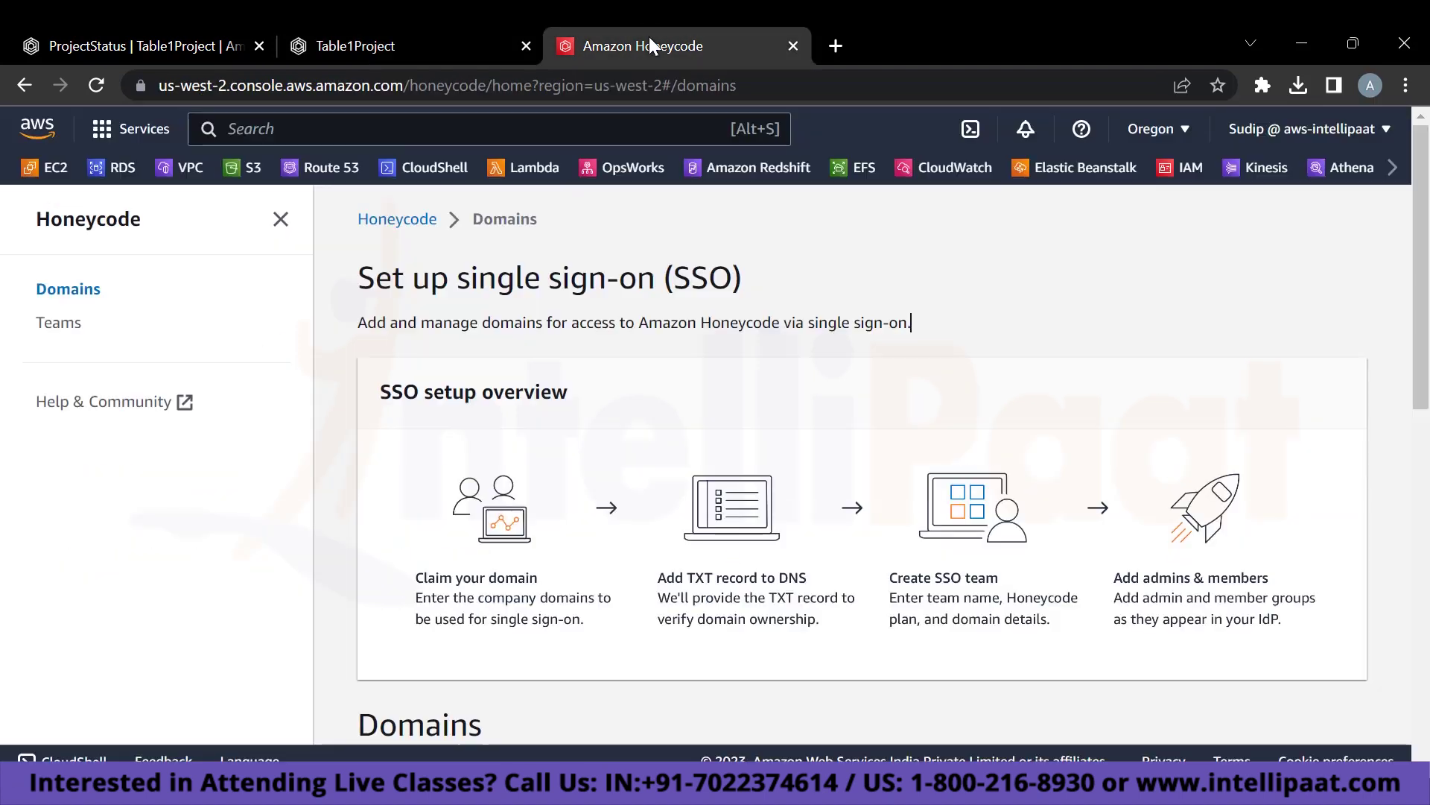
{"action": "left_click", "coordinate": [377, 37]}
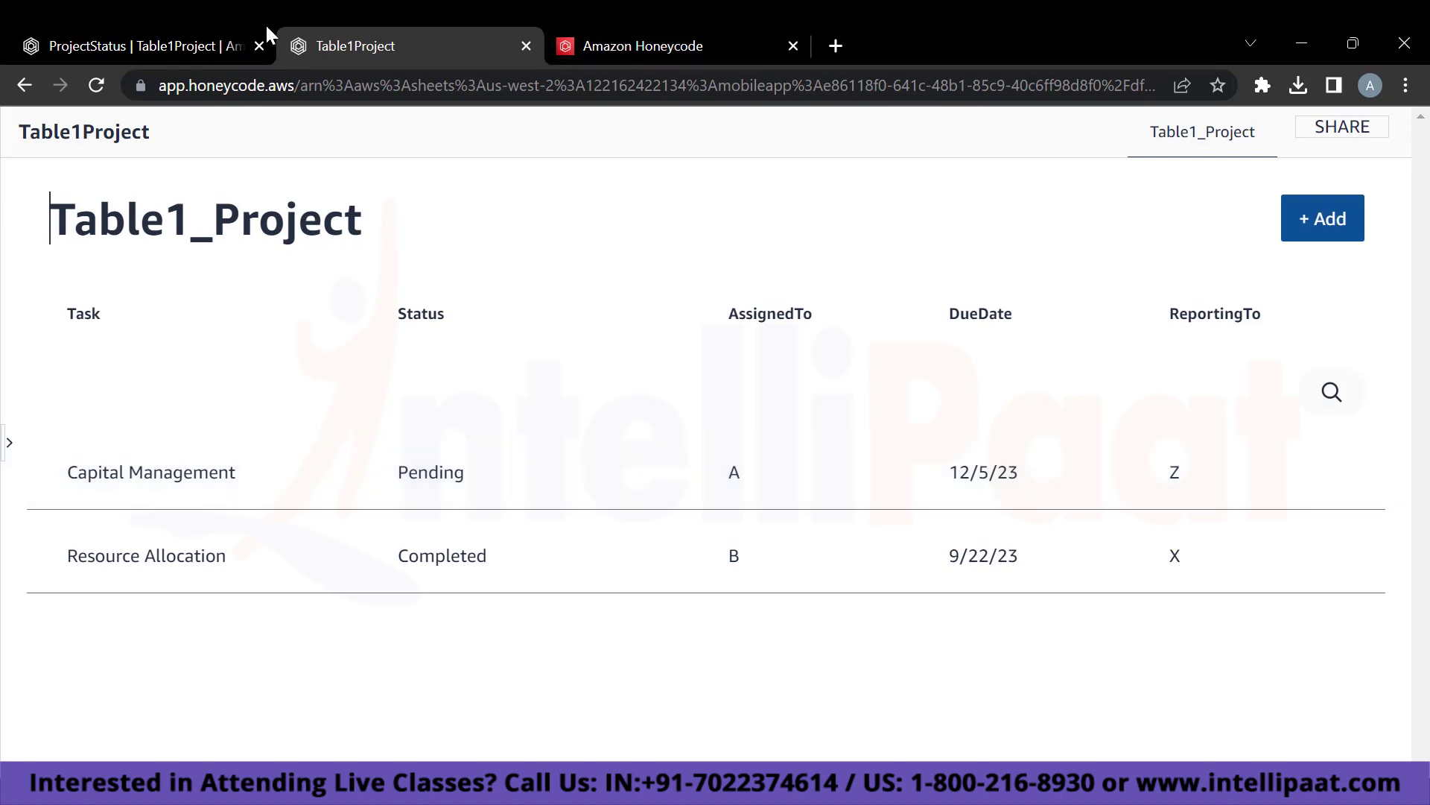
Back in the ProjectStatus builder, browse the Add objects list, then collapse it to show the screens list.
{"action": "left_click", "coordinate": [180, 30]}
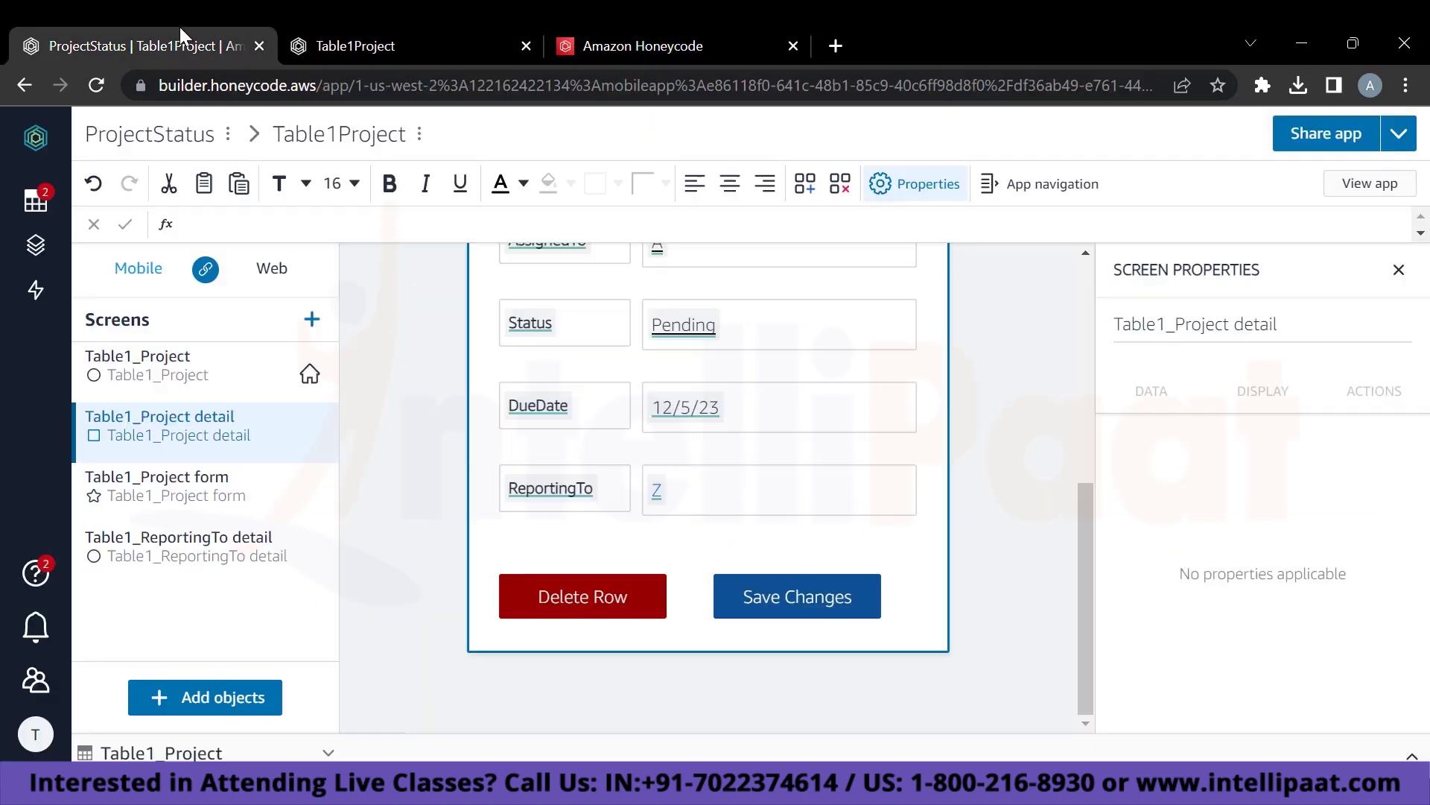
{"action": "left_click", "coordinate": [240, 695]}
{"action": "scroll", "coordinate": [265, 593], "scroll_direction": "down", "scroll_amount": 5}
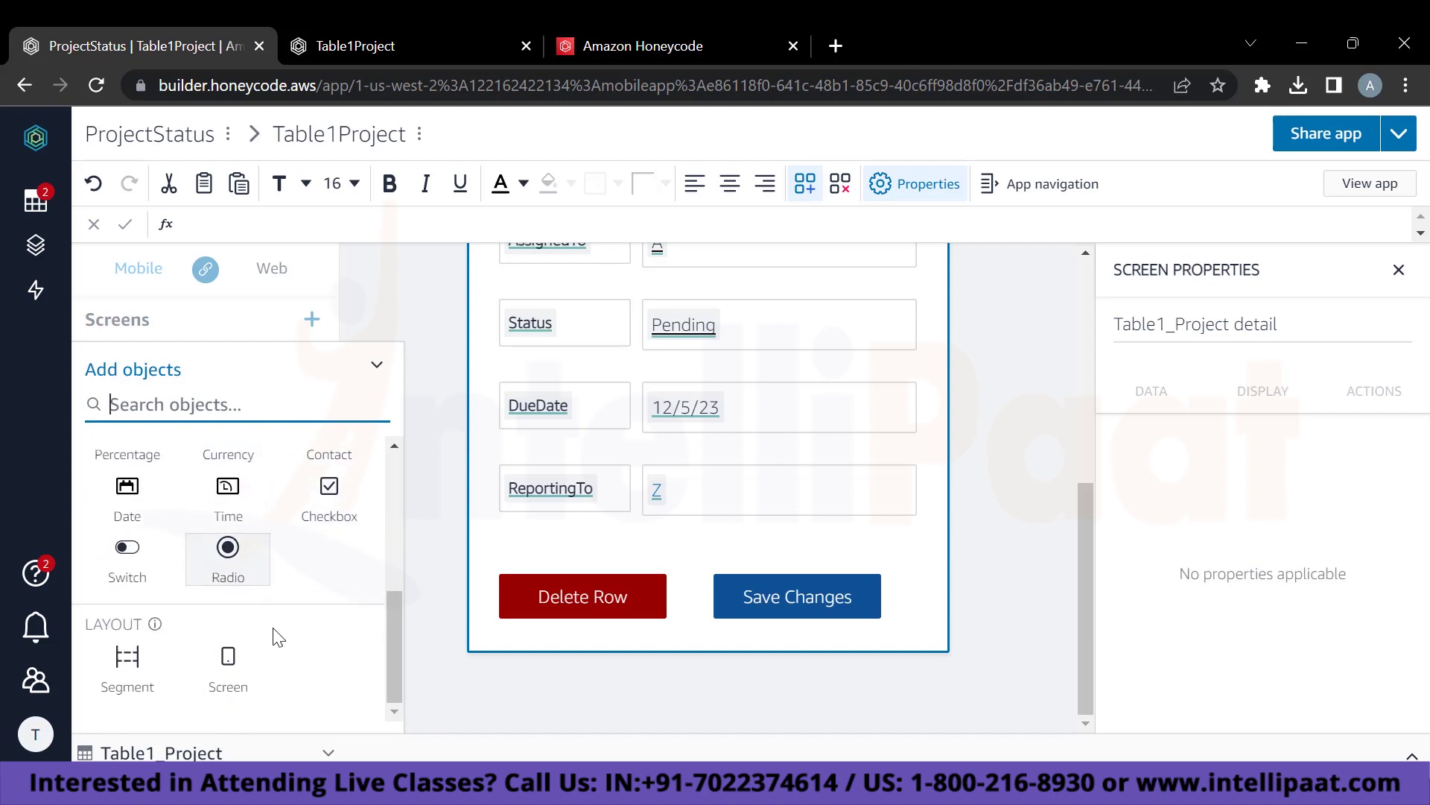
{"action": "scroll", "coordinate": [278, 636], "scroll_direction": "up", "scroll_amount": 5}
{"action": "left_click", "coordinate": [356, 38]}
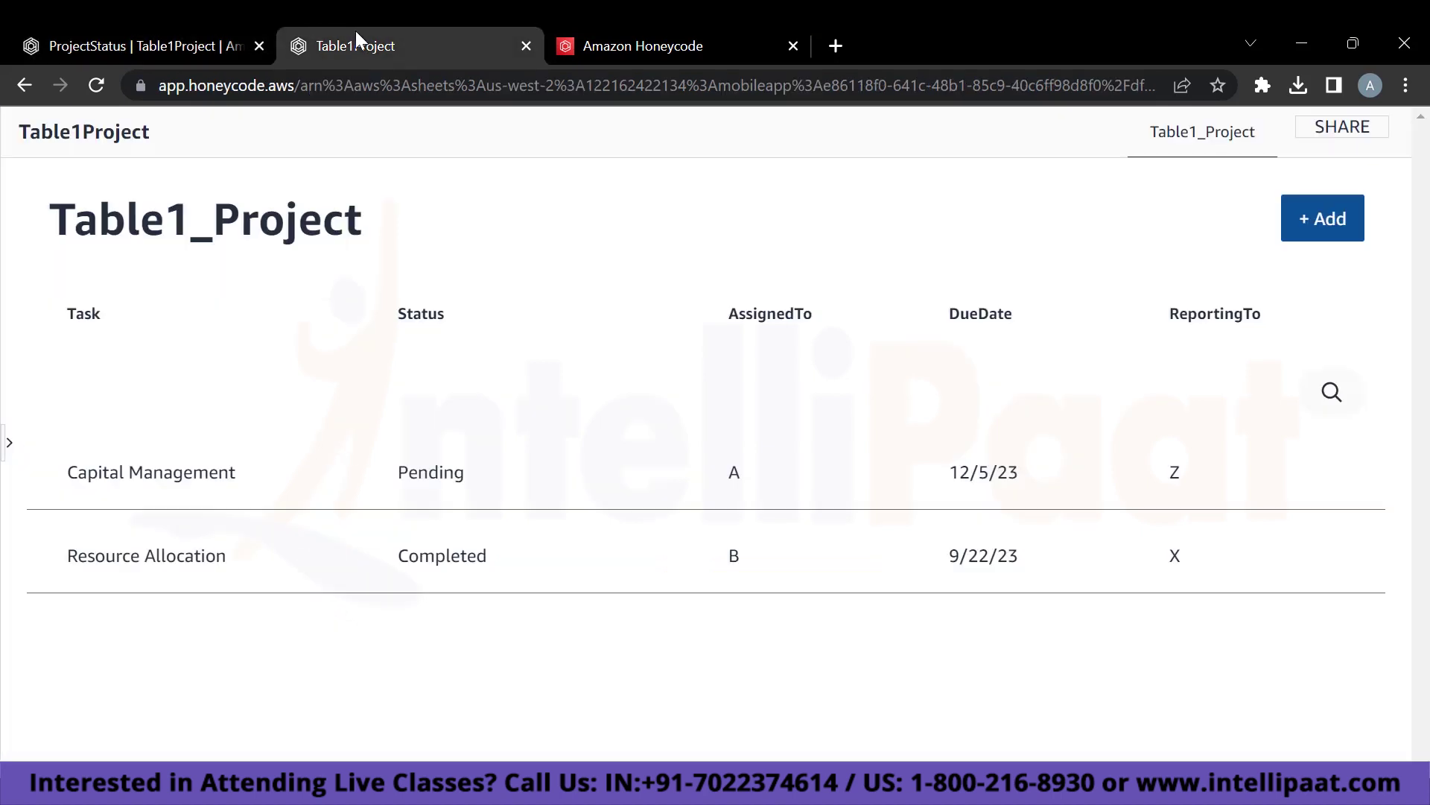
{"action": "left_click", "coordinate": [142, 45]}
{"action": "scroll", "coordinate": [231, 589], "scroll_direction": "down", "scroll_amount": 5}
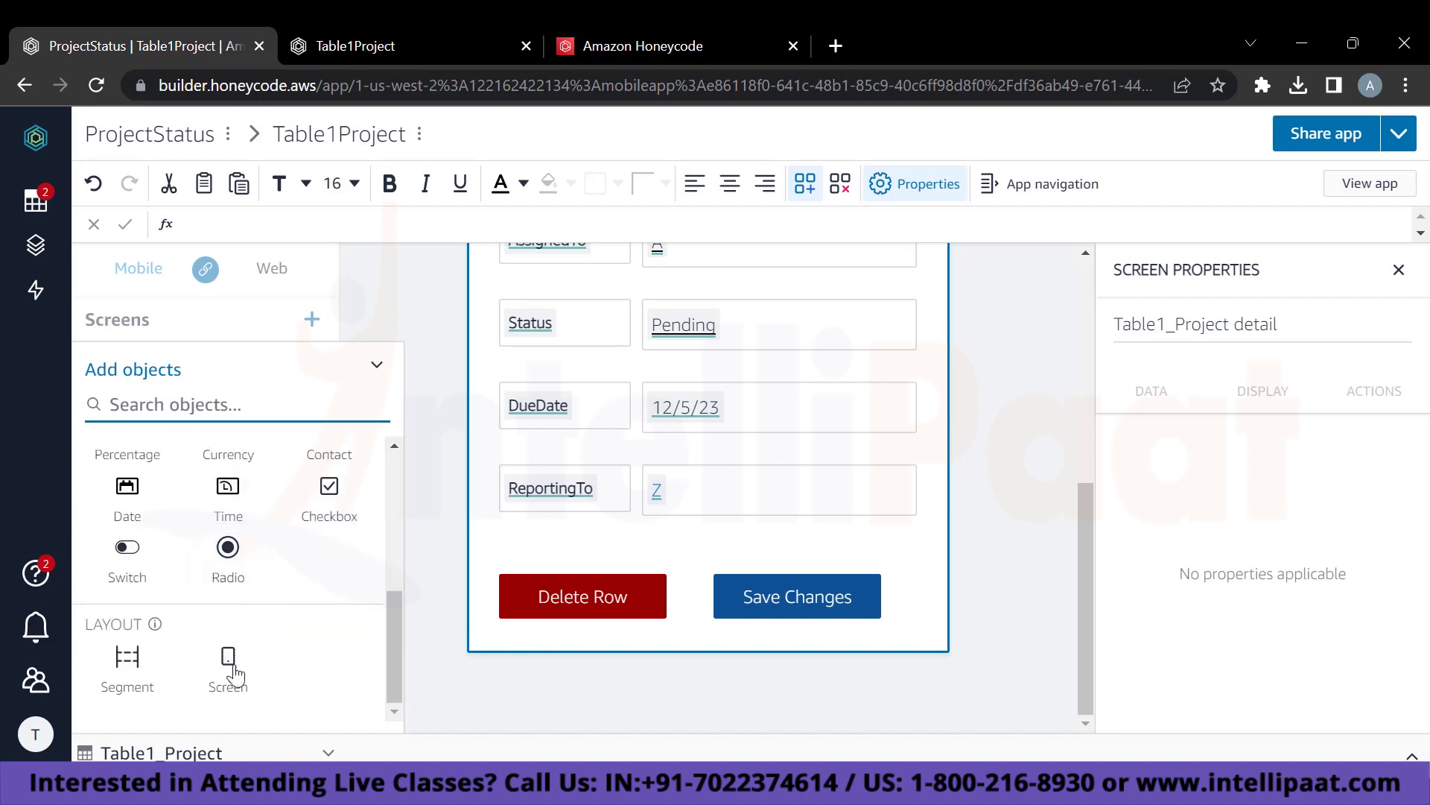
{"action": "scroll", "coordinate": [295, 655], "scroll_direction": "up", "scroll_amount": 5}
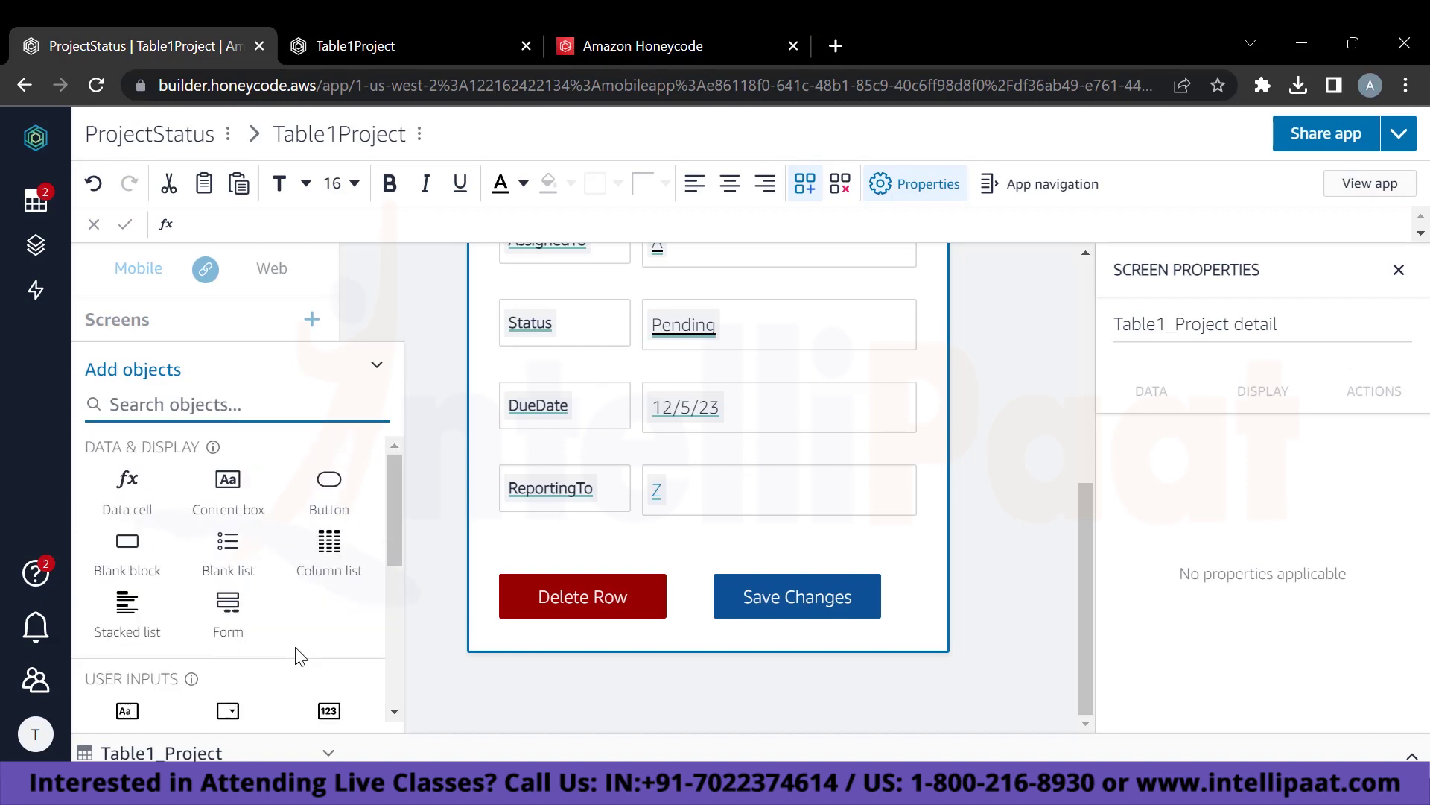
{"action": "left_click", "coordinate": [376, 366]}
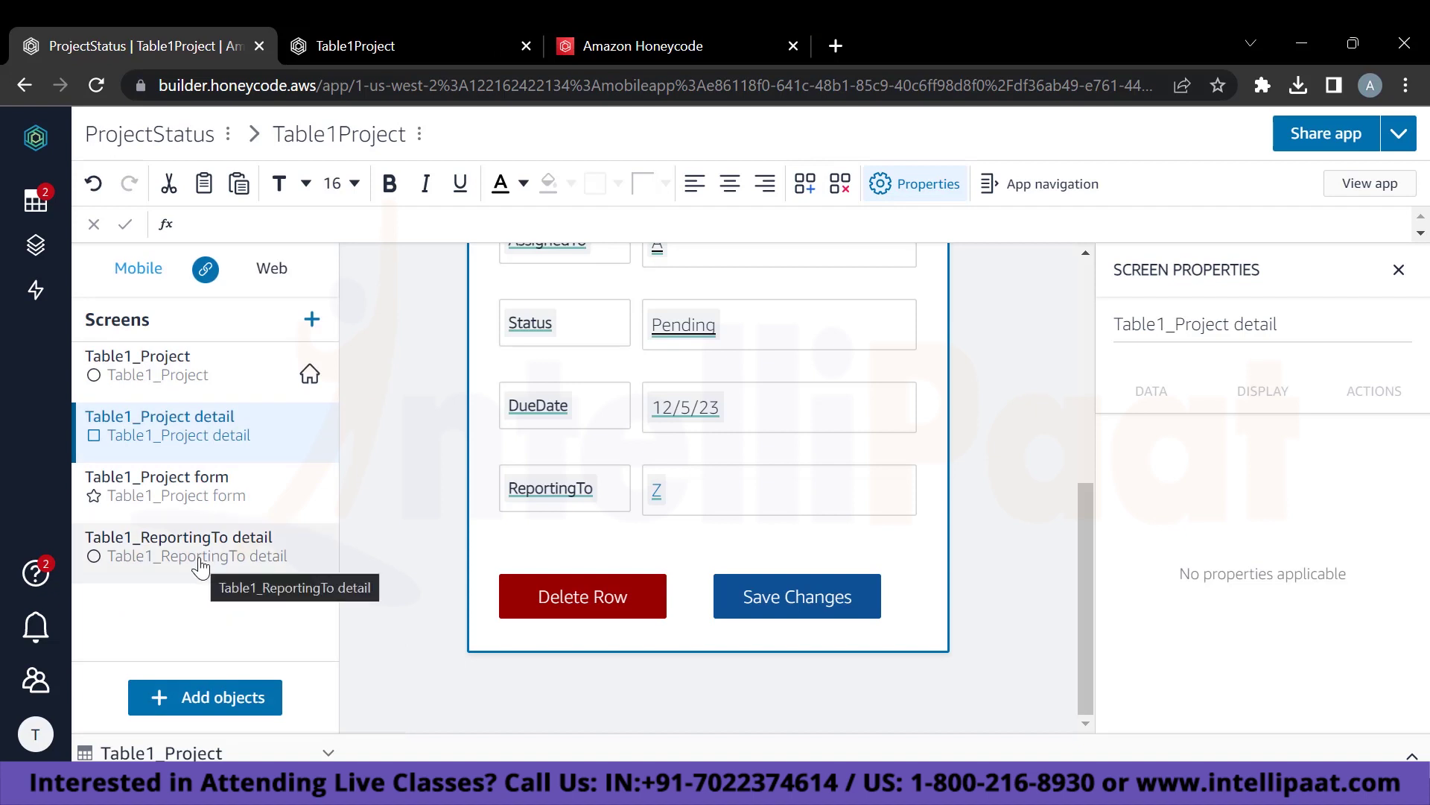